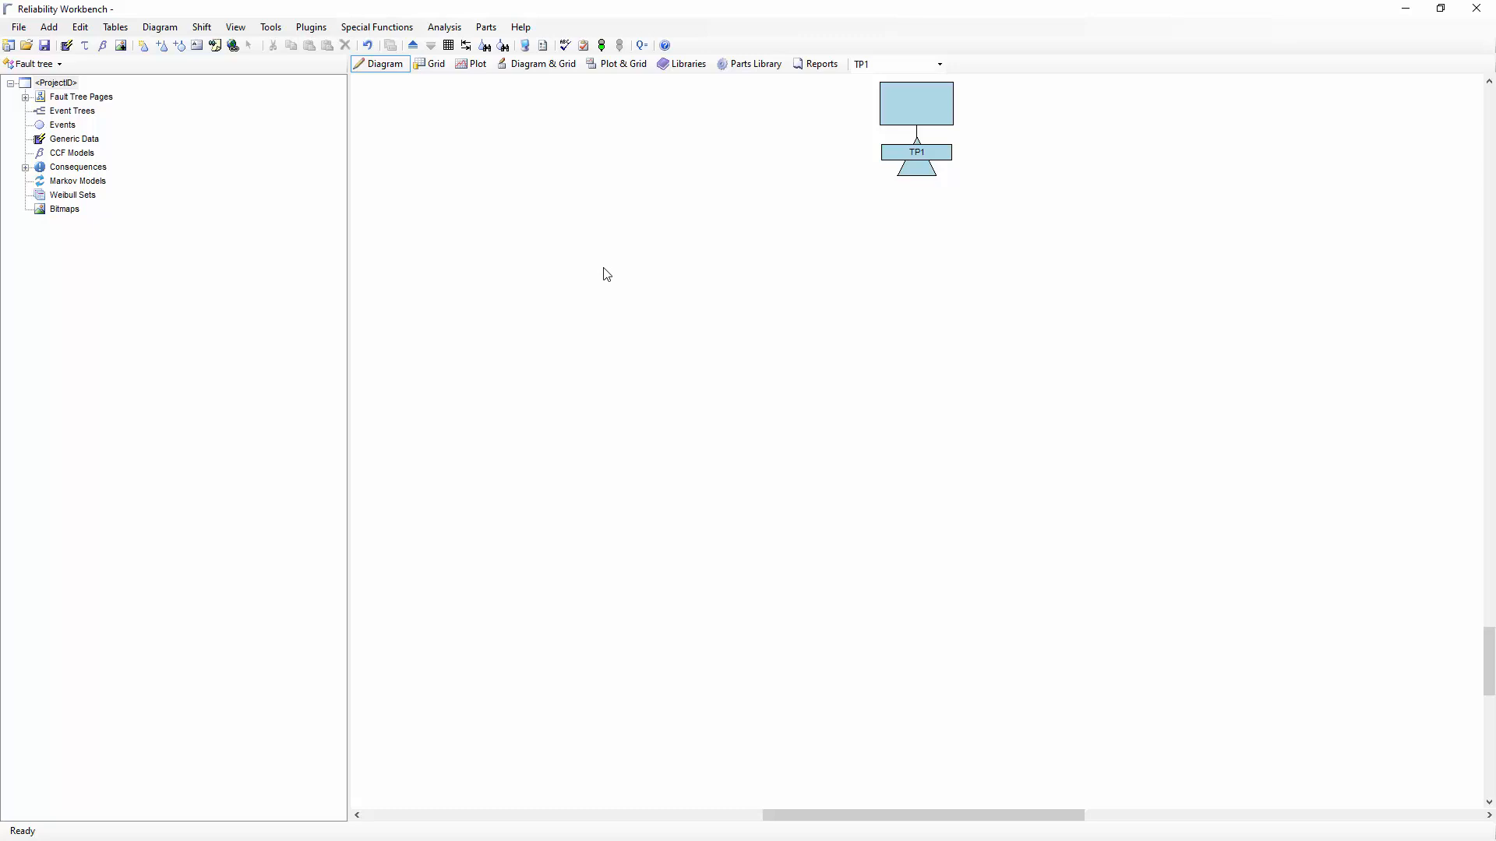
- Add a bitmap to the project from the file Cooling.bmp and set it to stretch to frame
{"action": "left_click", "coordinate": [121, 46]}
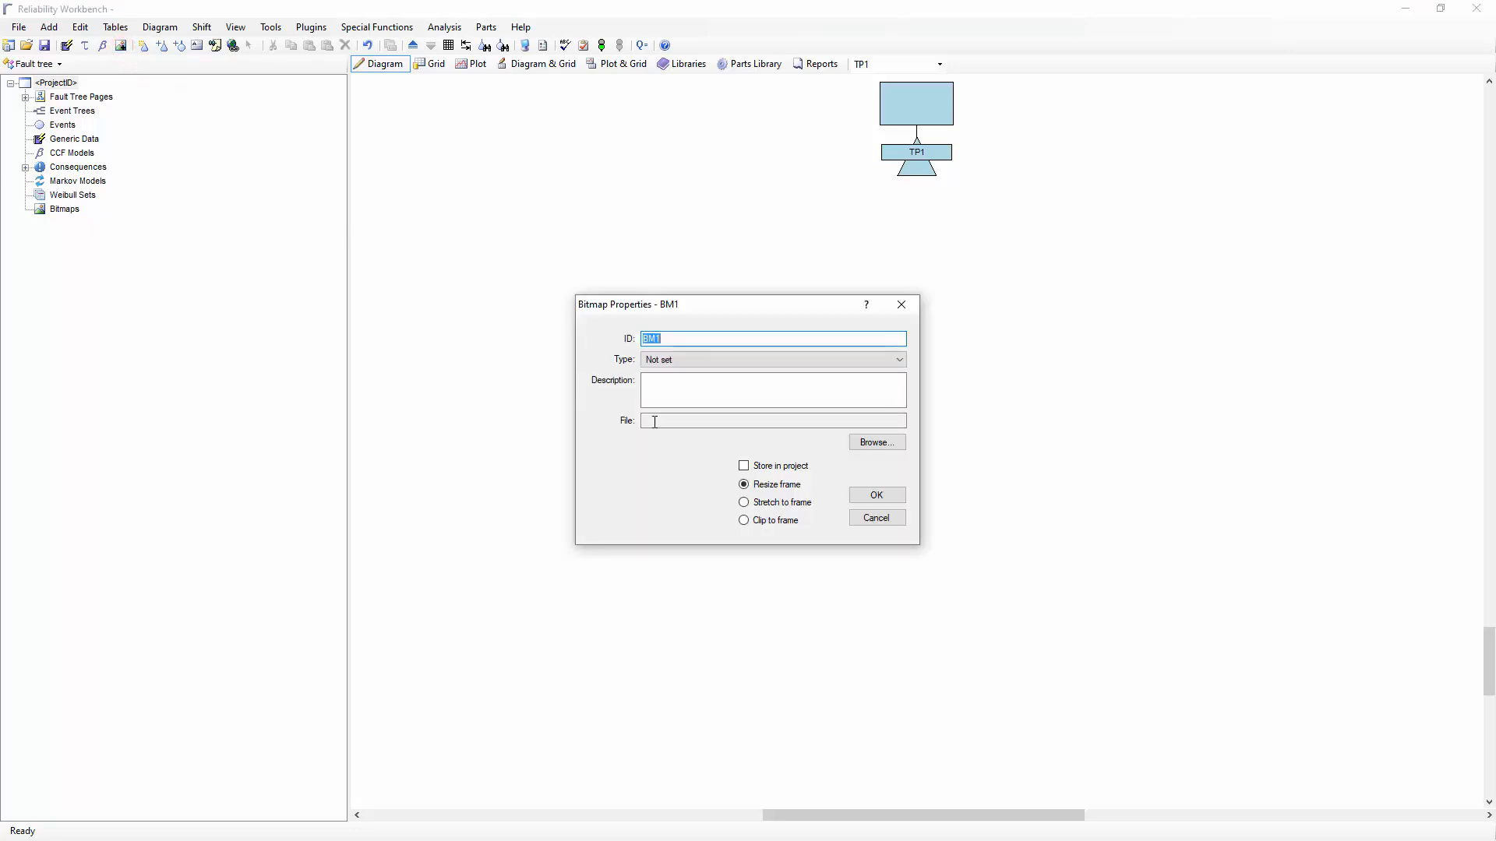
{"action": "left_click", "coordinate": [878, 450]}
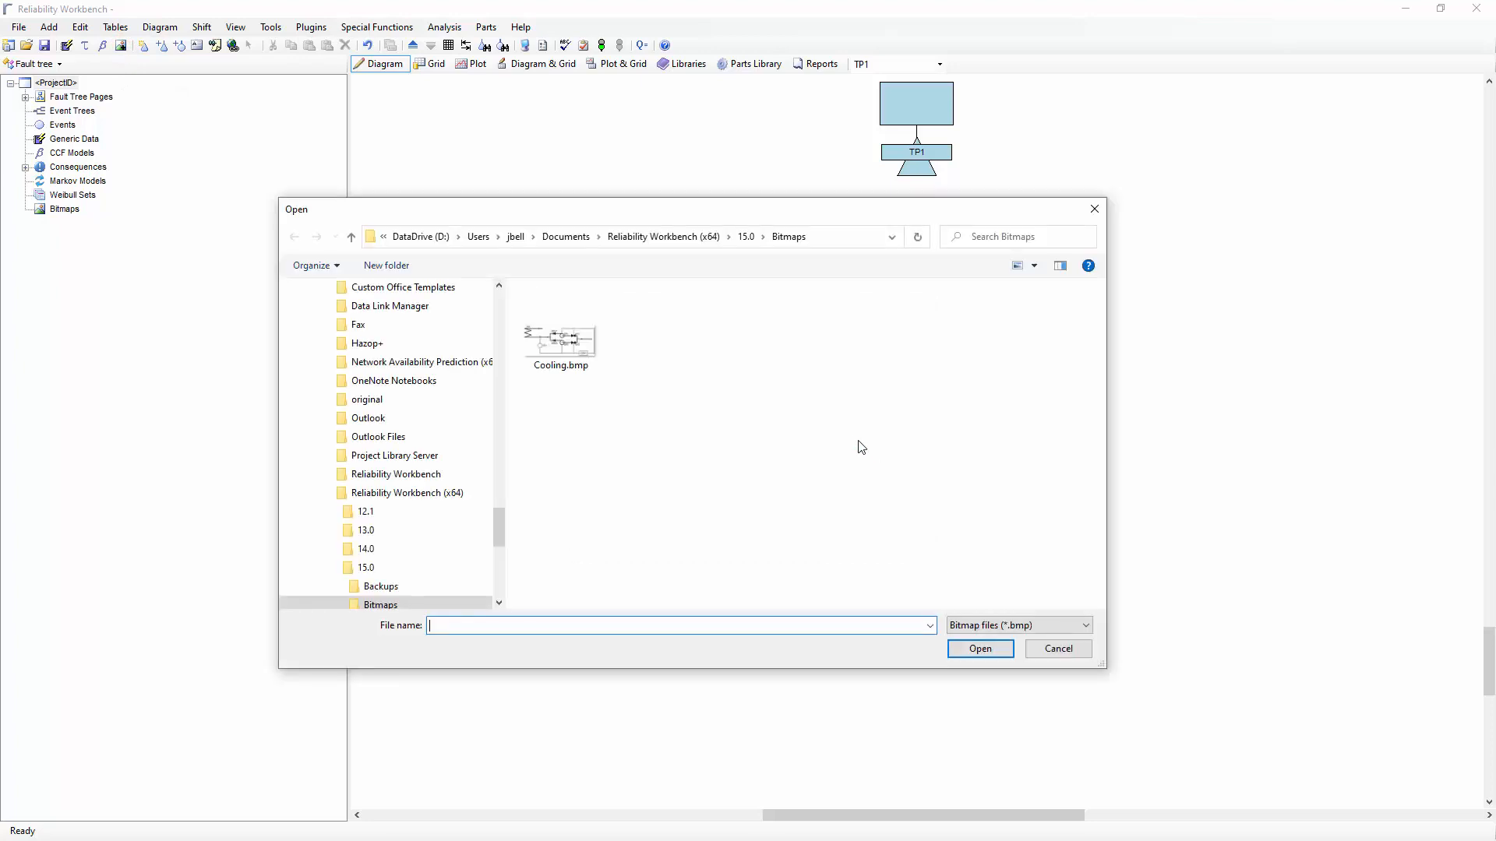
{"action": "left_click", "coordinate": [560, 334]}
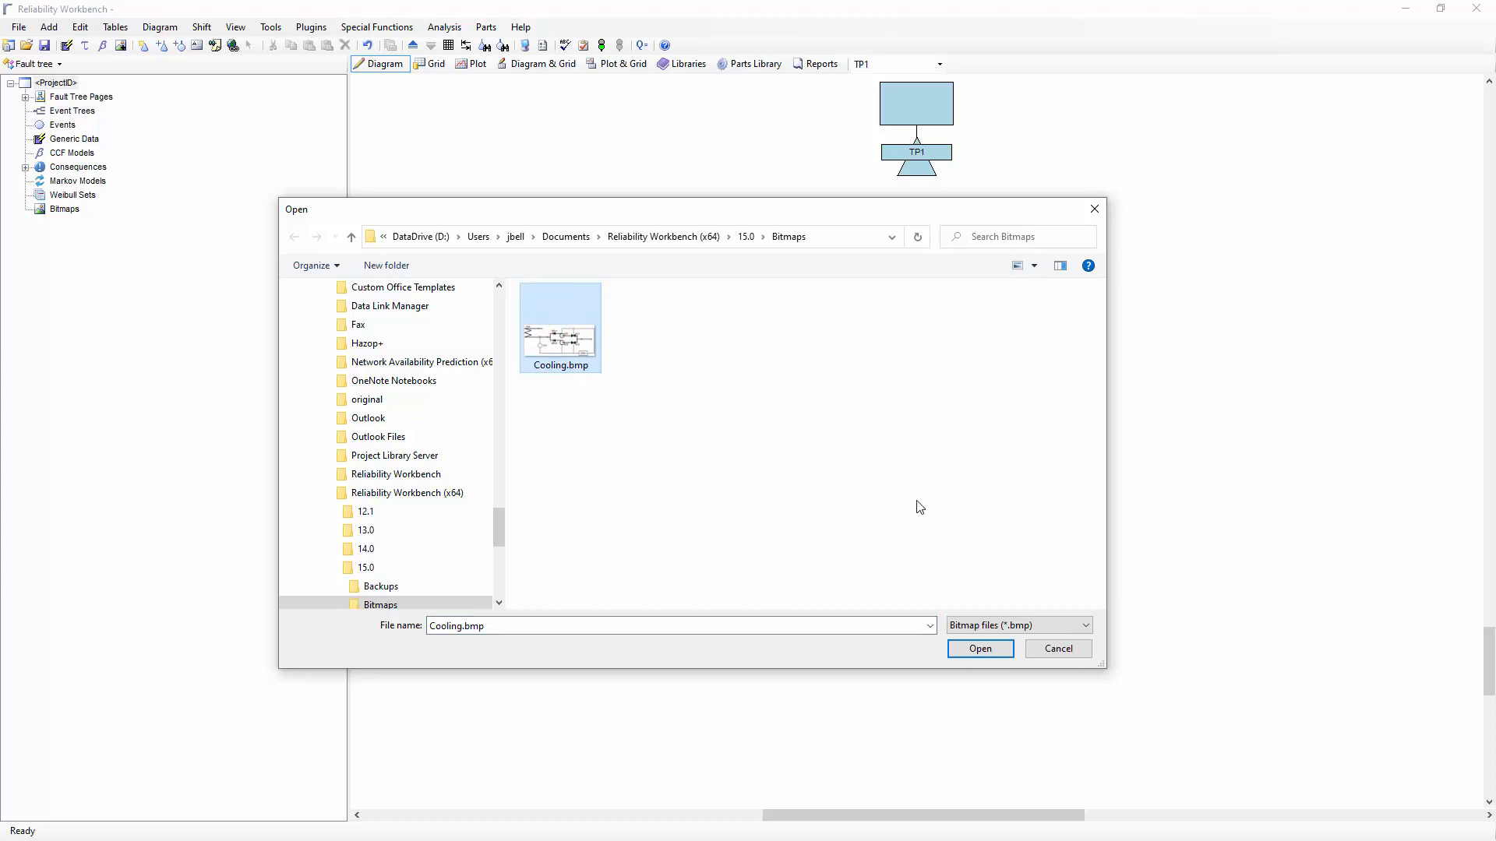
{"action": "left_click", "coordinate": [1078, 628]}
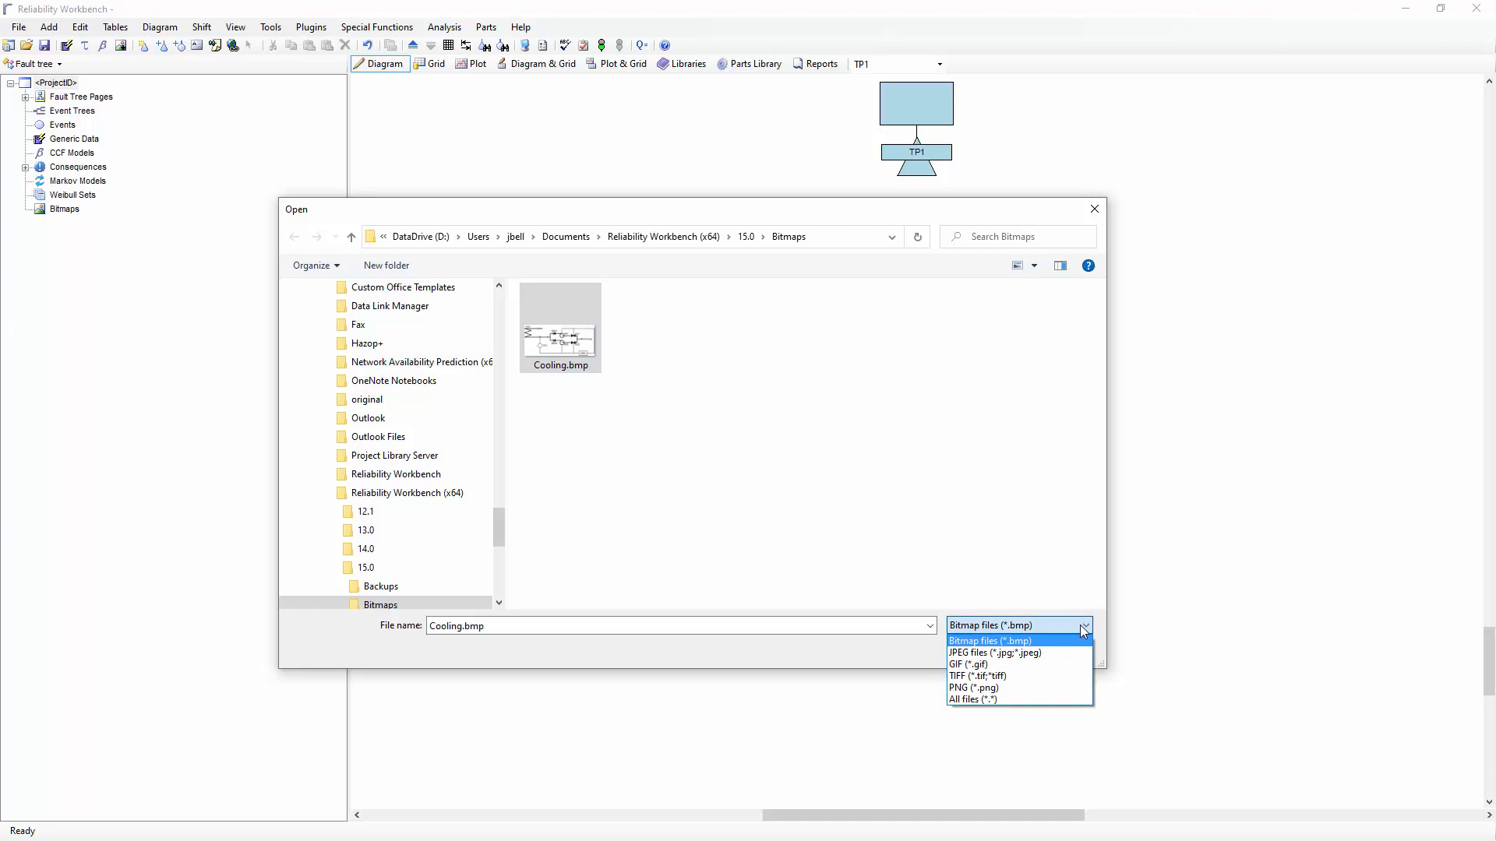
{"action": "left_click", "coordinate": [1083, 630]}
{"action": "left_click", "coordinate": [983, 653]}
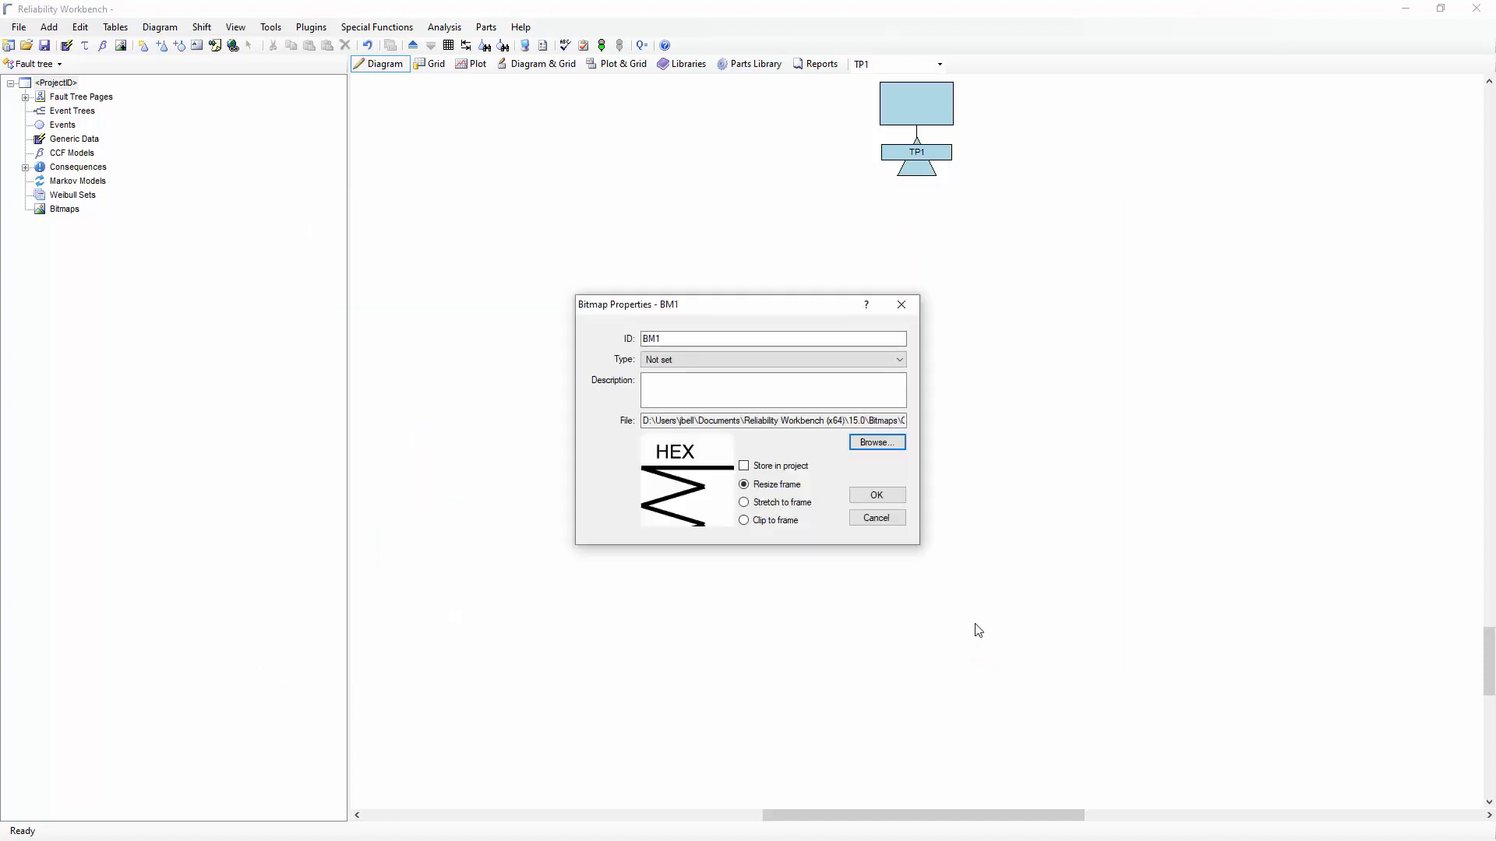
{"action": "left_click", "coordinate": [762, 508]}
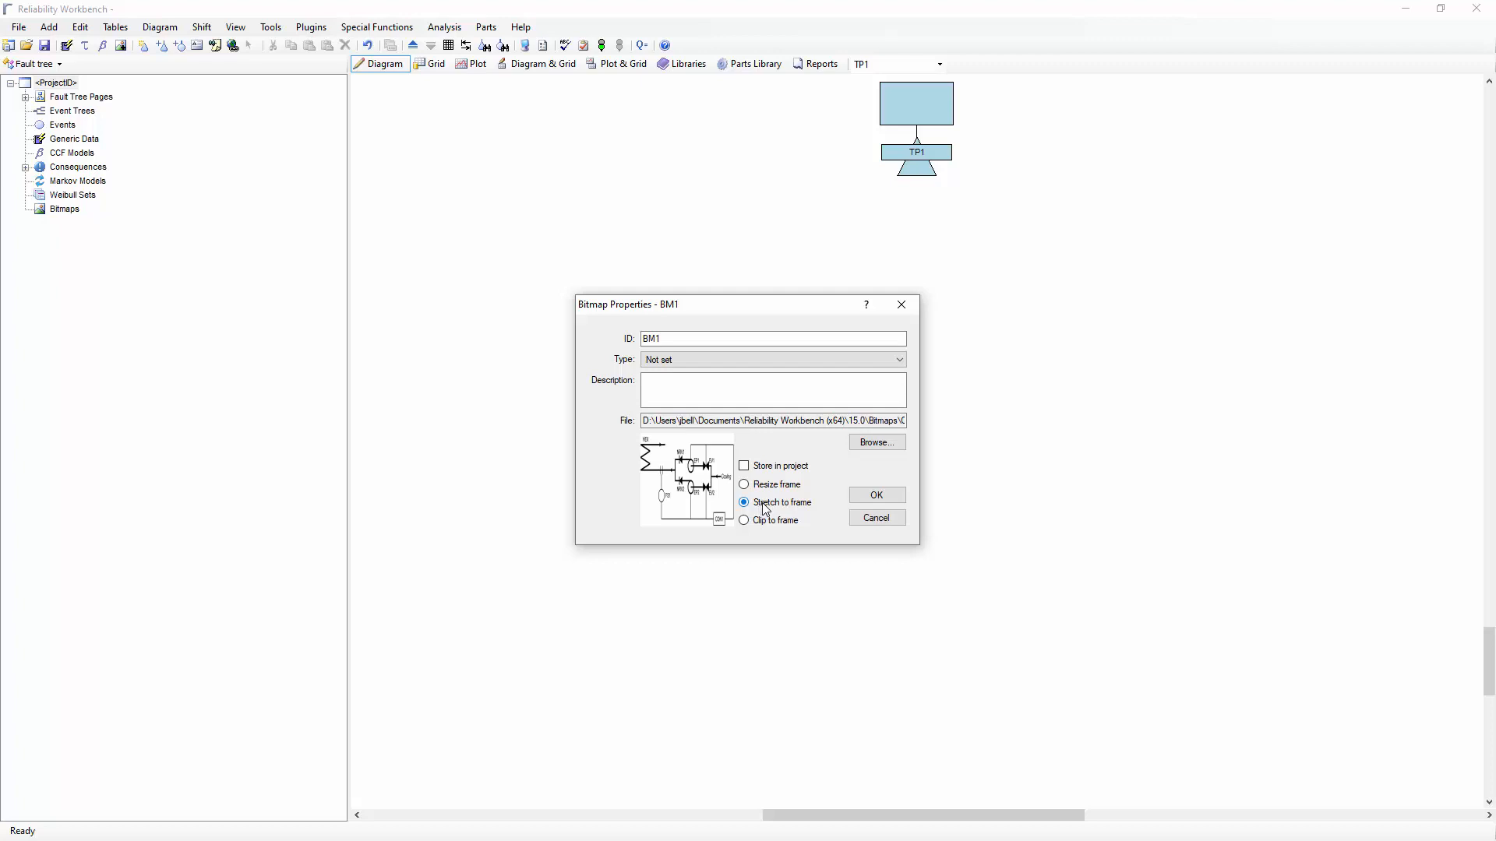
{"action": "left_click", "coordinate": [878, 497]}
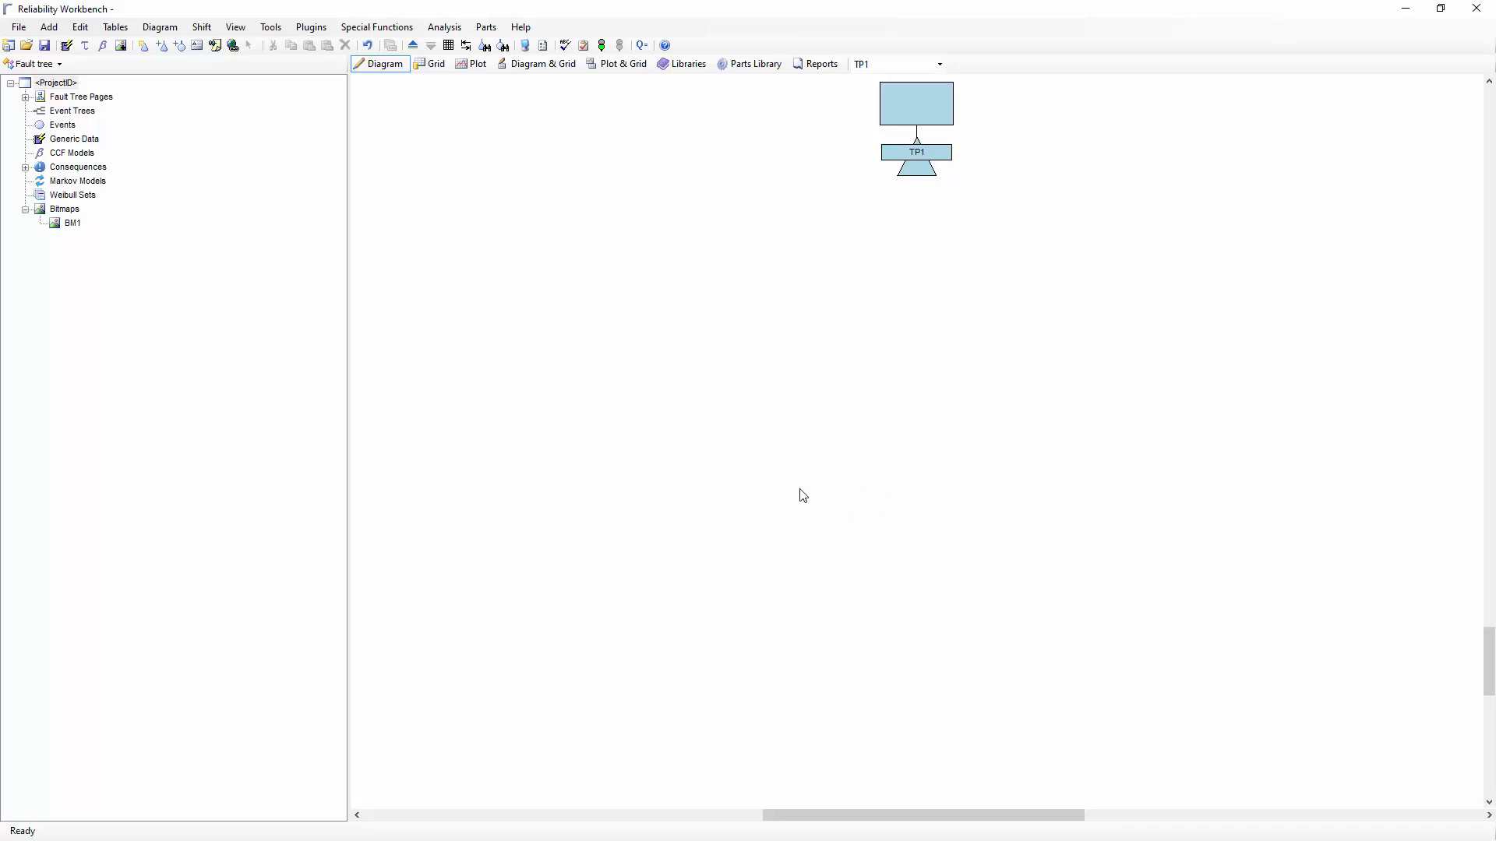
- Place a label in the empty diagram area beside the TP1 gate and assign the BM1 bitmap to it
{"action": "left_click", "coordinate": [198, 52]}
{"action": "left_click", "coordinate": [199, 52]}
{"action": "left_click", "coordinate": [506, 206]}
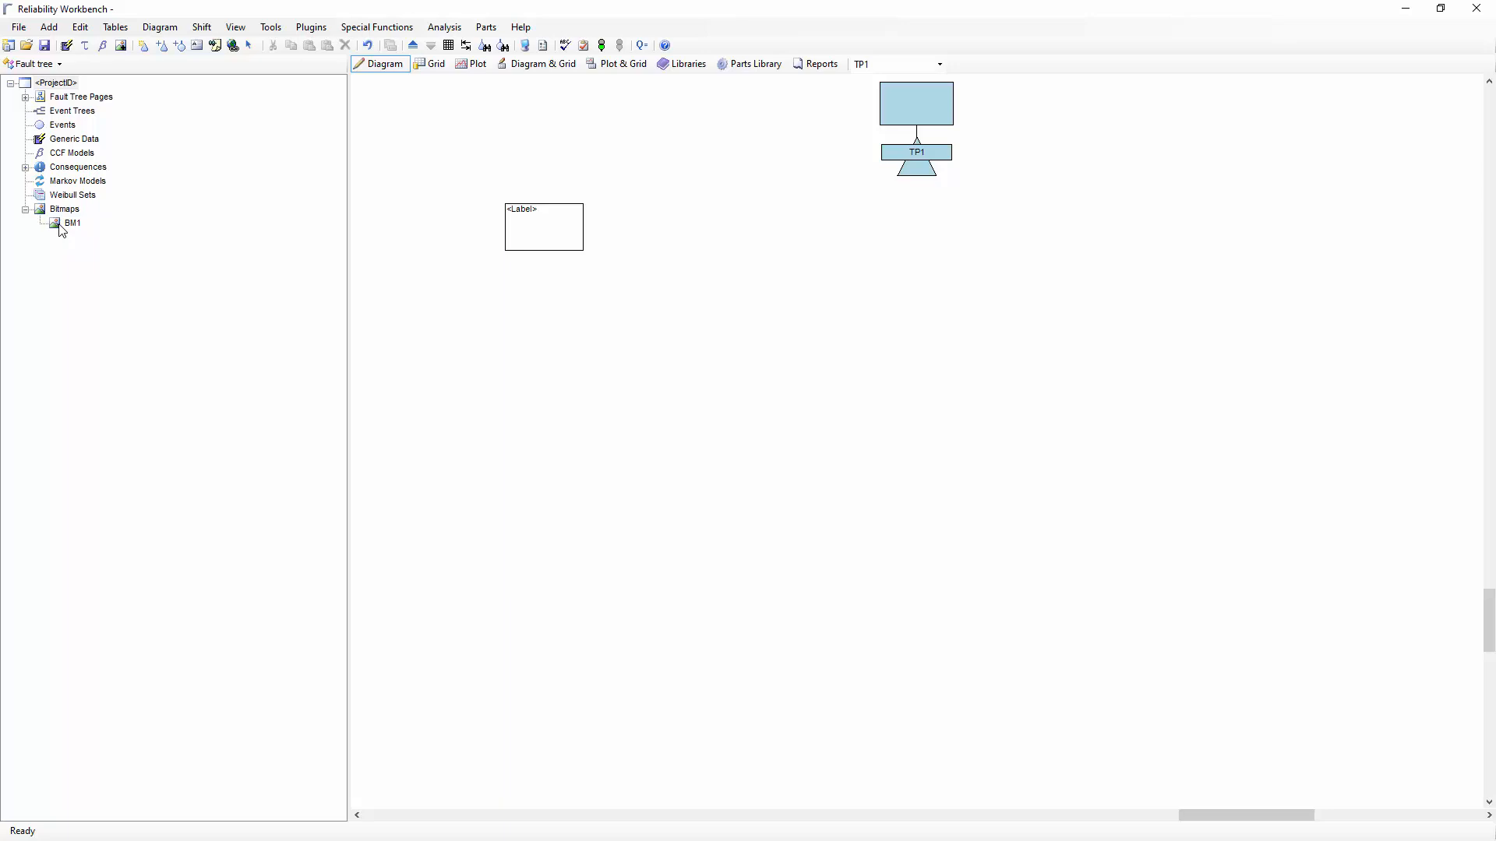
{"action": "left_click_drag", "start_coordinate": [61, 230], "coordinate": [547, 237]}
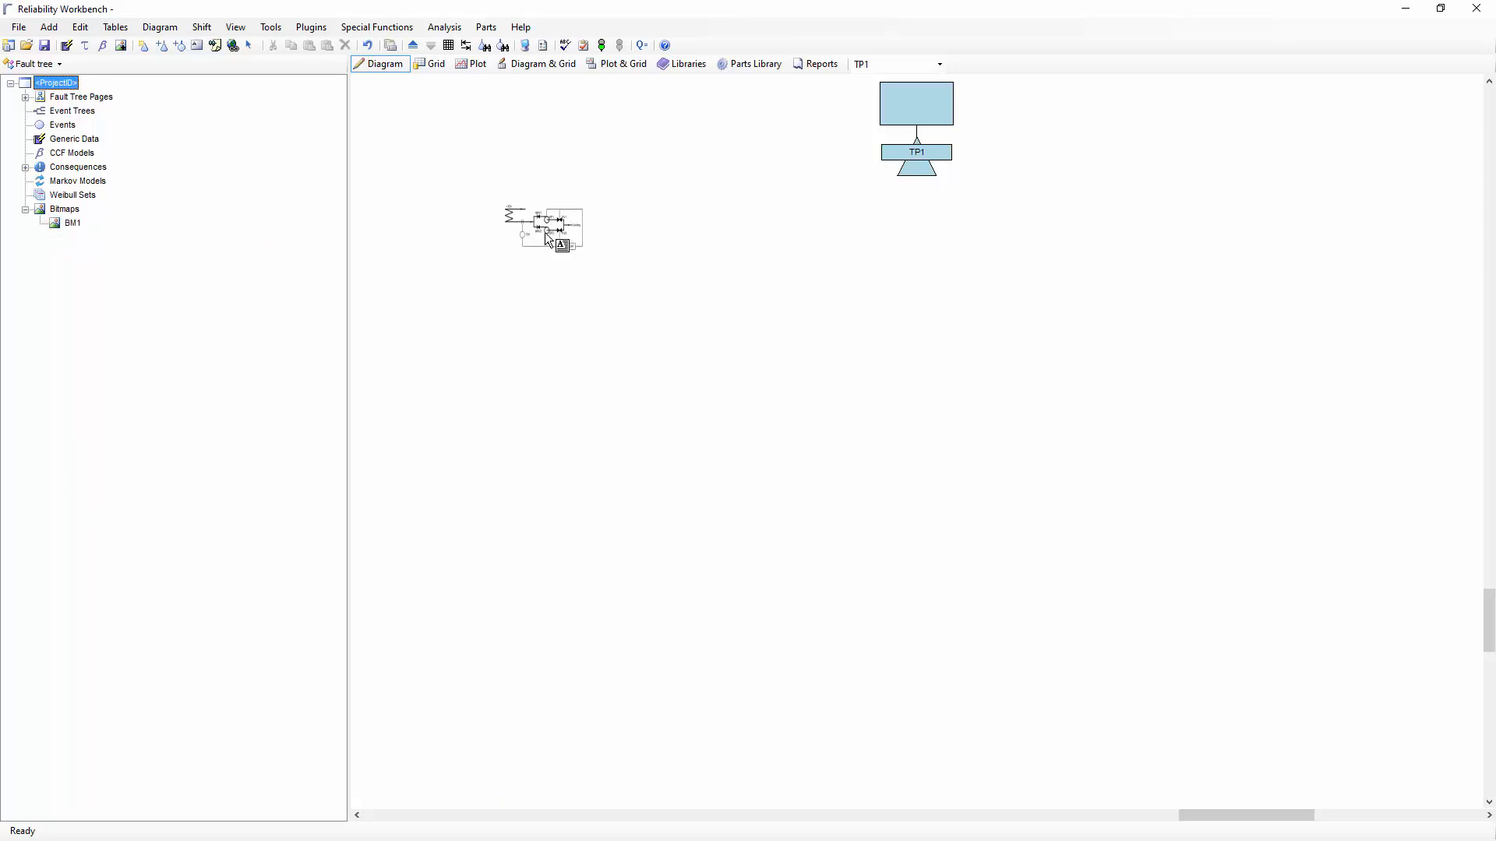
{"action": "left_click", "coordinate": [251, 47]}
- Enlarge the cooling schematic label, move it to the diagram's upper corner beside the fault tree, and widen it slightly
{"action": "left_click", "coordinate": [538, 241]}
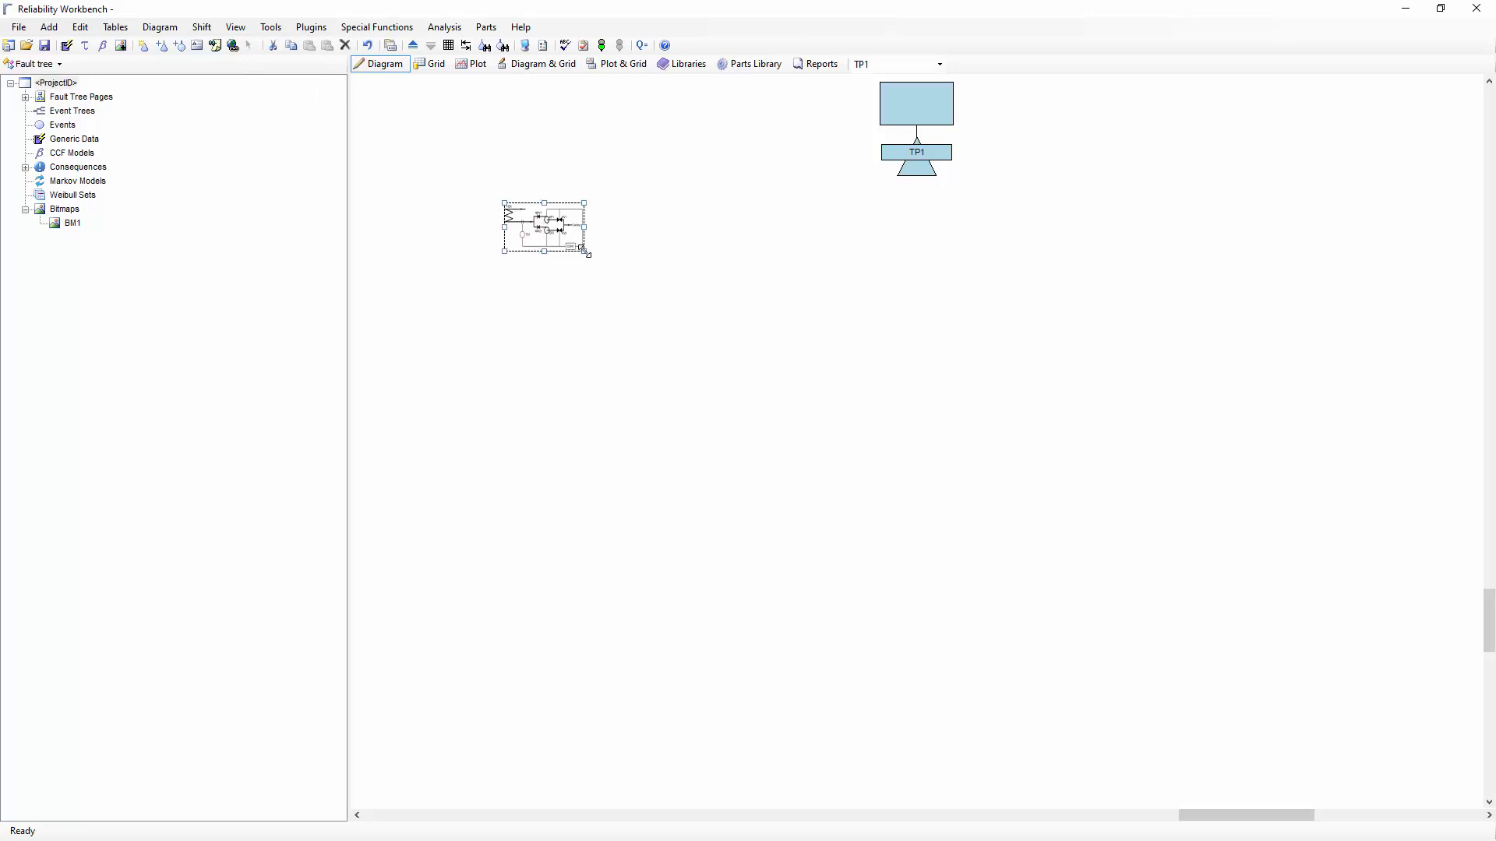
{"action": "left_click_drag", "start_coordinate": [586, 252], "coordinate": [821, 378]}
{"action": "left_click_drag", "start_coordinate": [695, 311], "coordinate": [575, 211]}
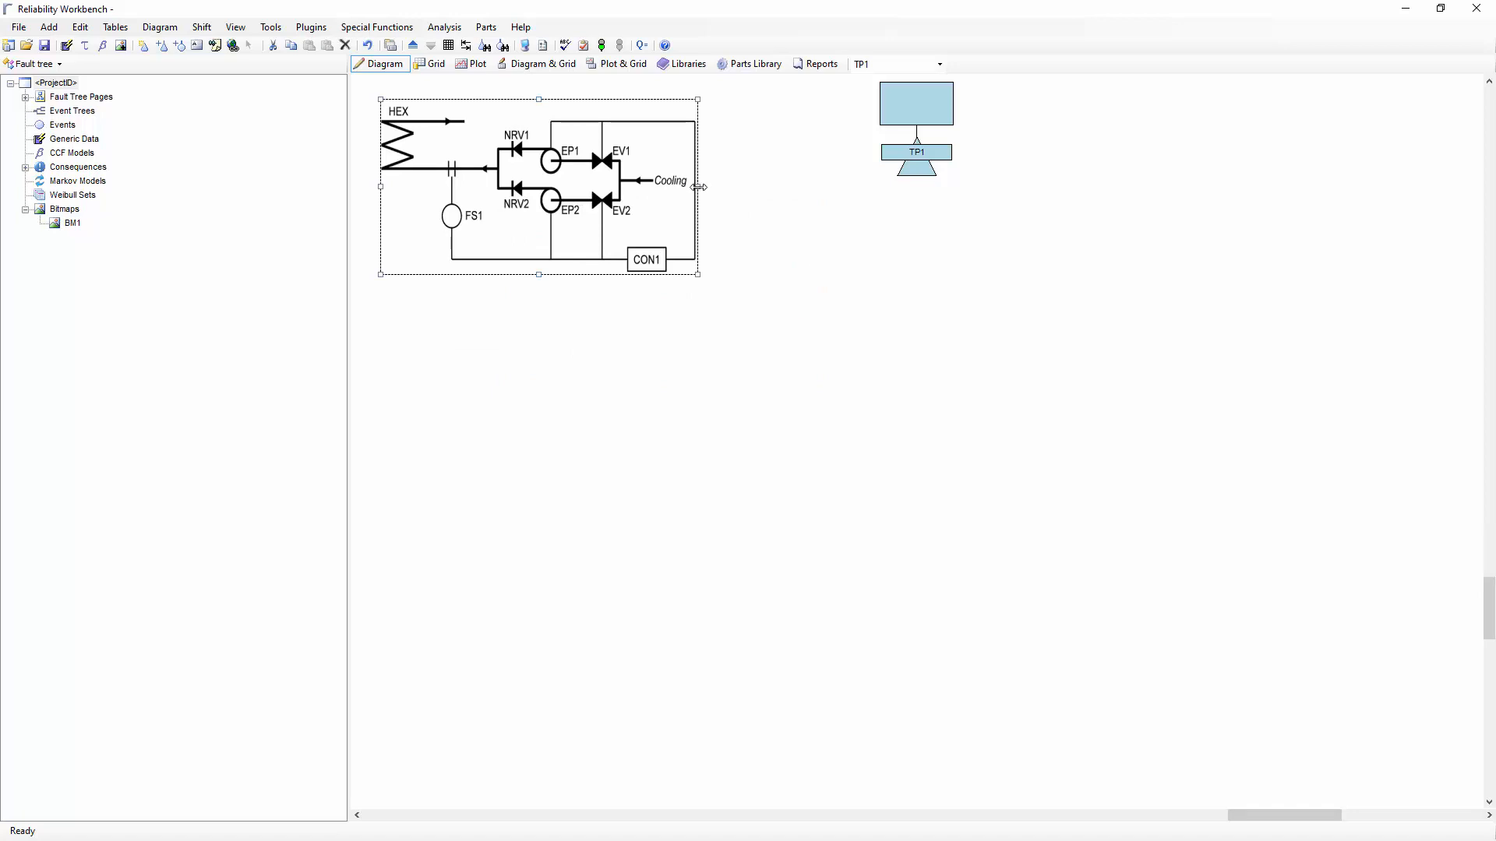
{"action": "left_click_drag", "start_coordinate": [698, 188], "coordinate": [733, 191]}
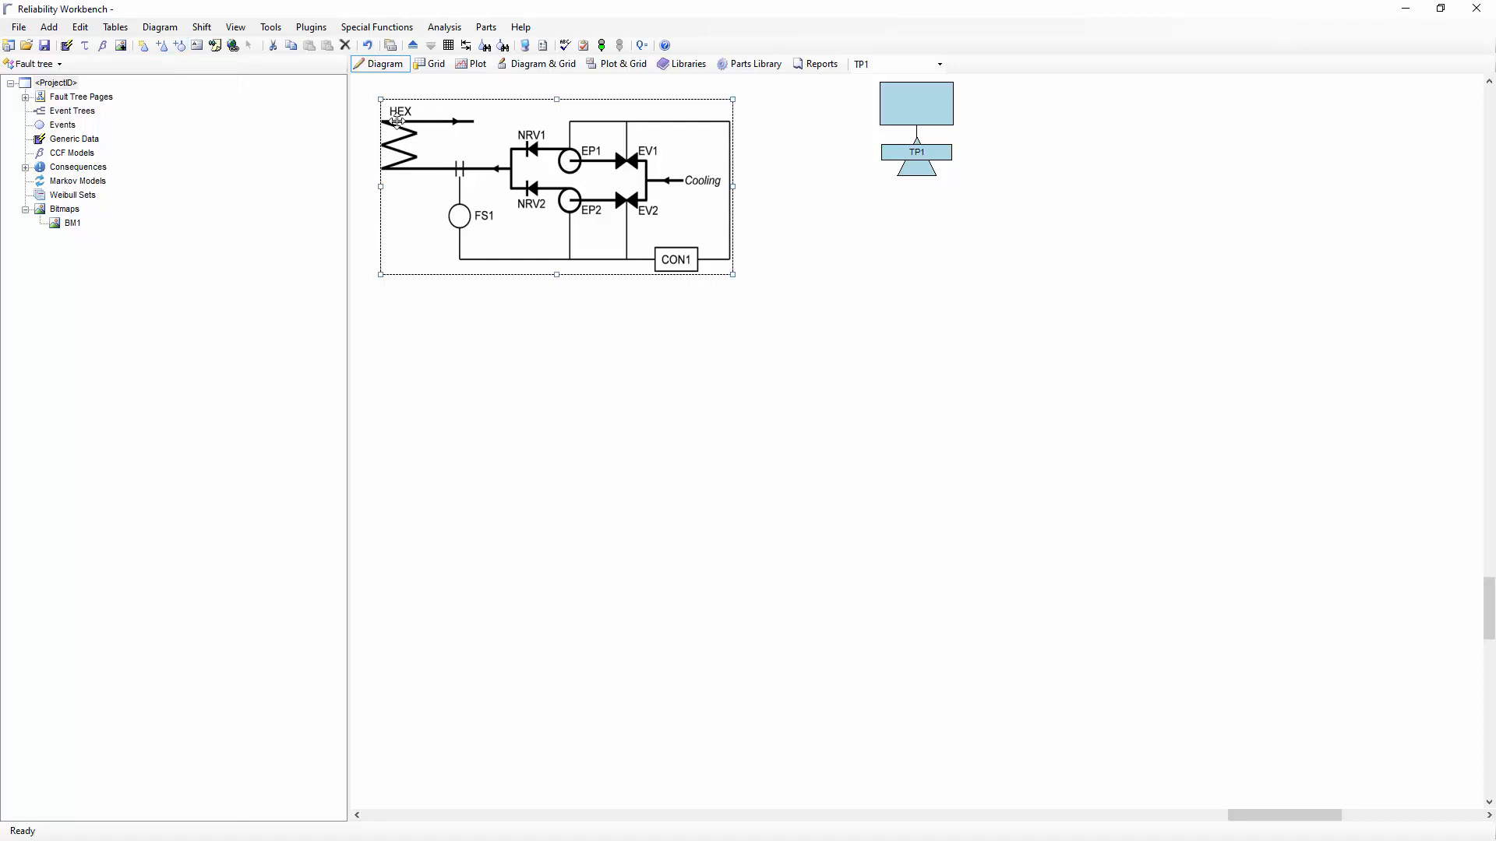
- Add a primary event beneath gate TP1 with ID HEX and description "Heat exchanger failure"
{"action": "left_click", "coordinate": [180, 48]}
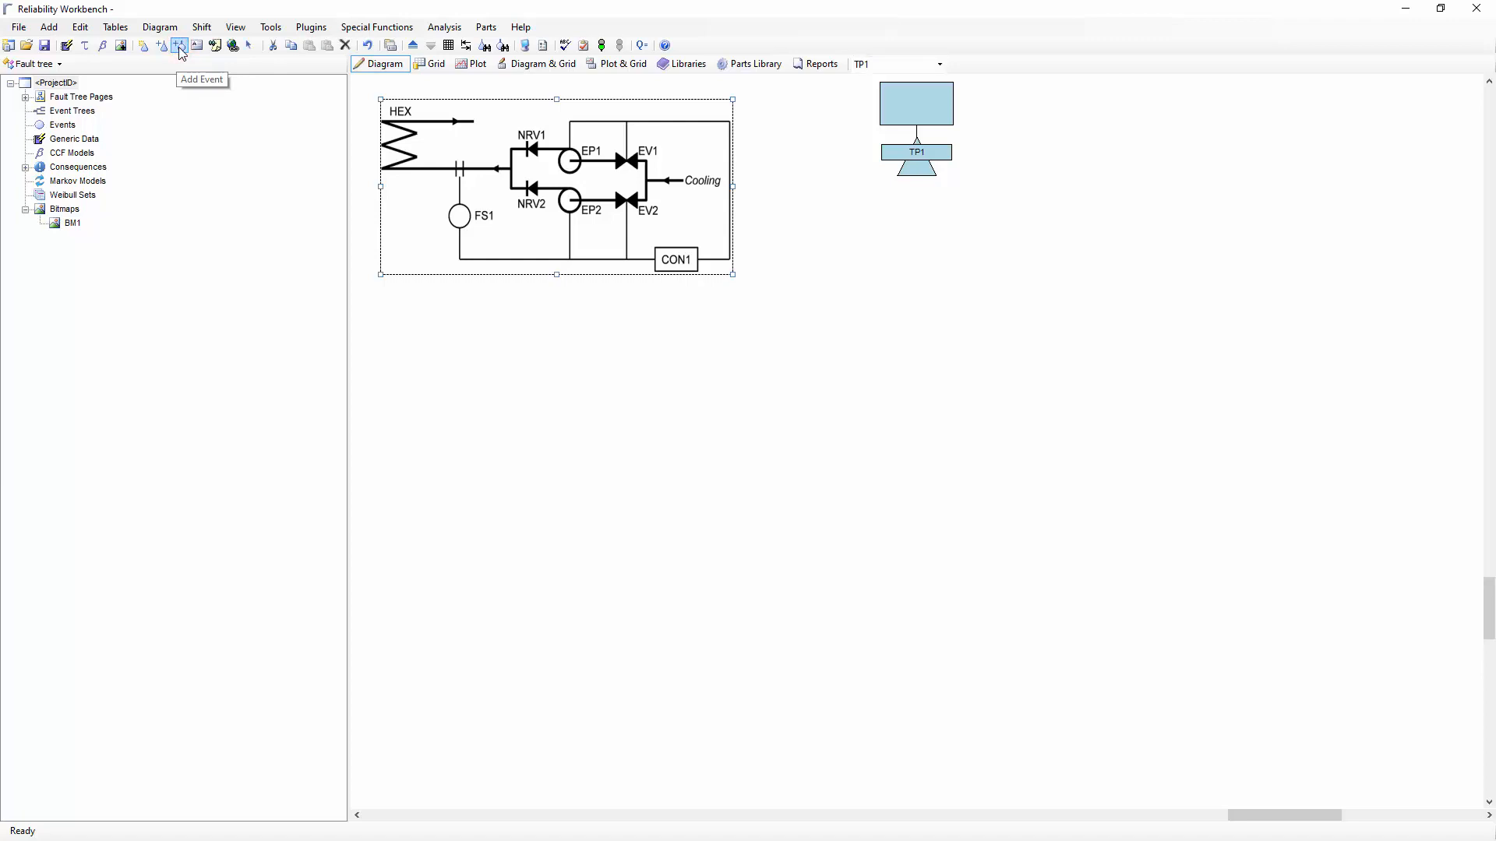
{"action": "left_click", "coordinate": [916, 129]}
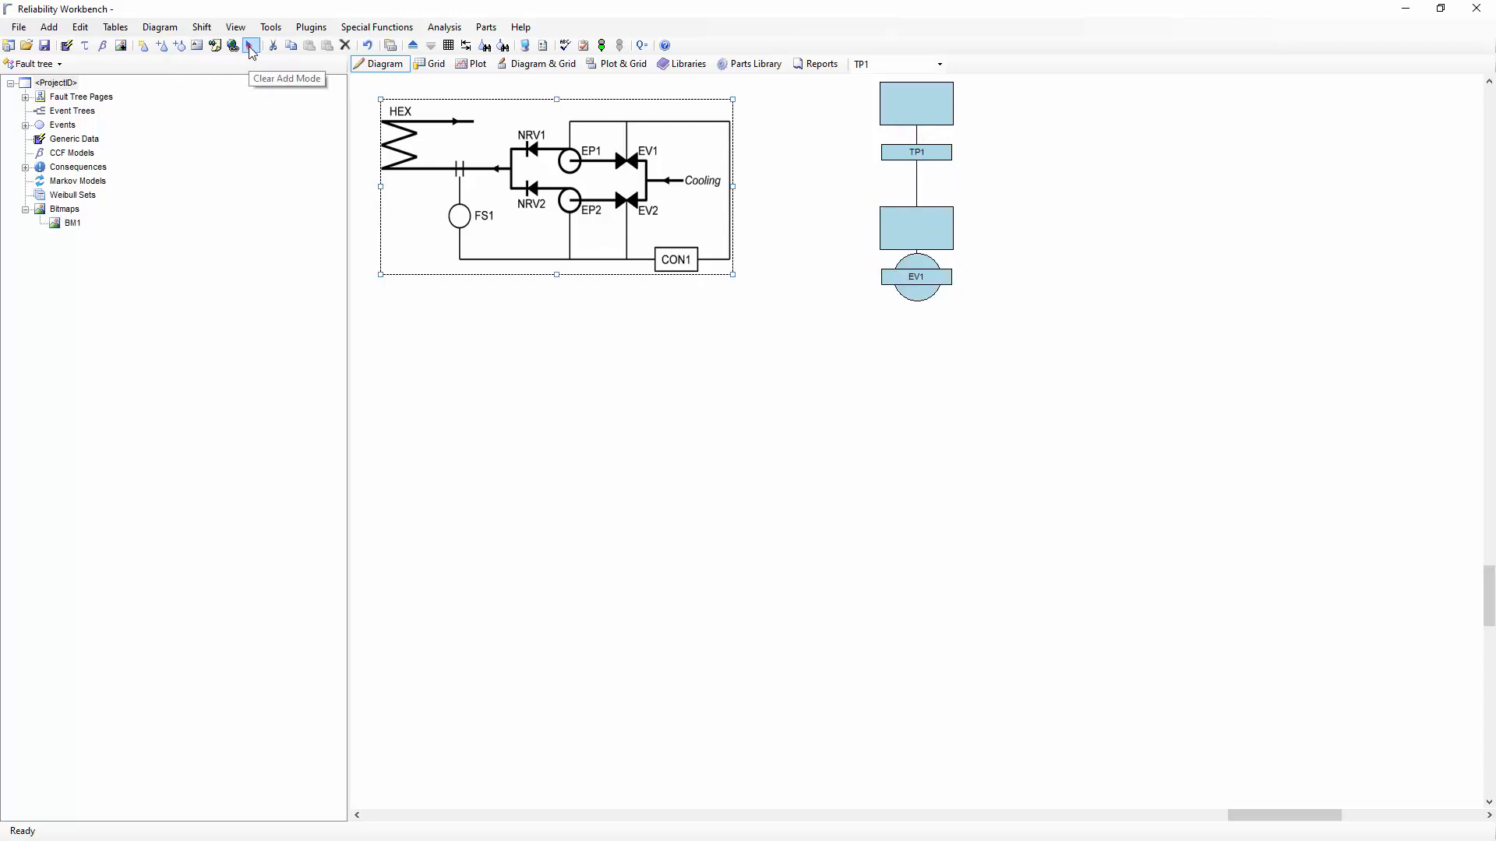
{"action": "left_click", "coordinate": [251, 47]}
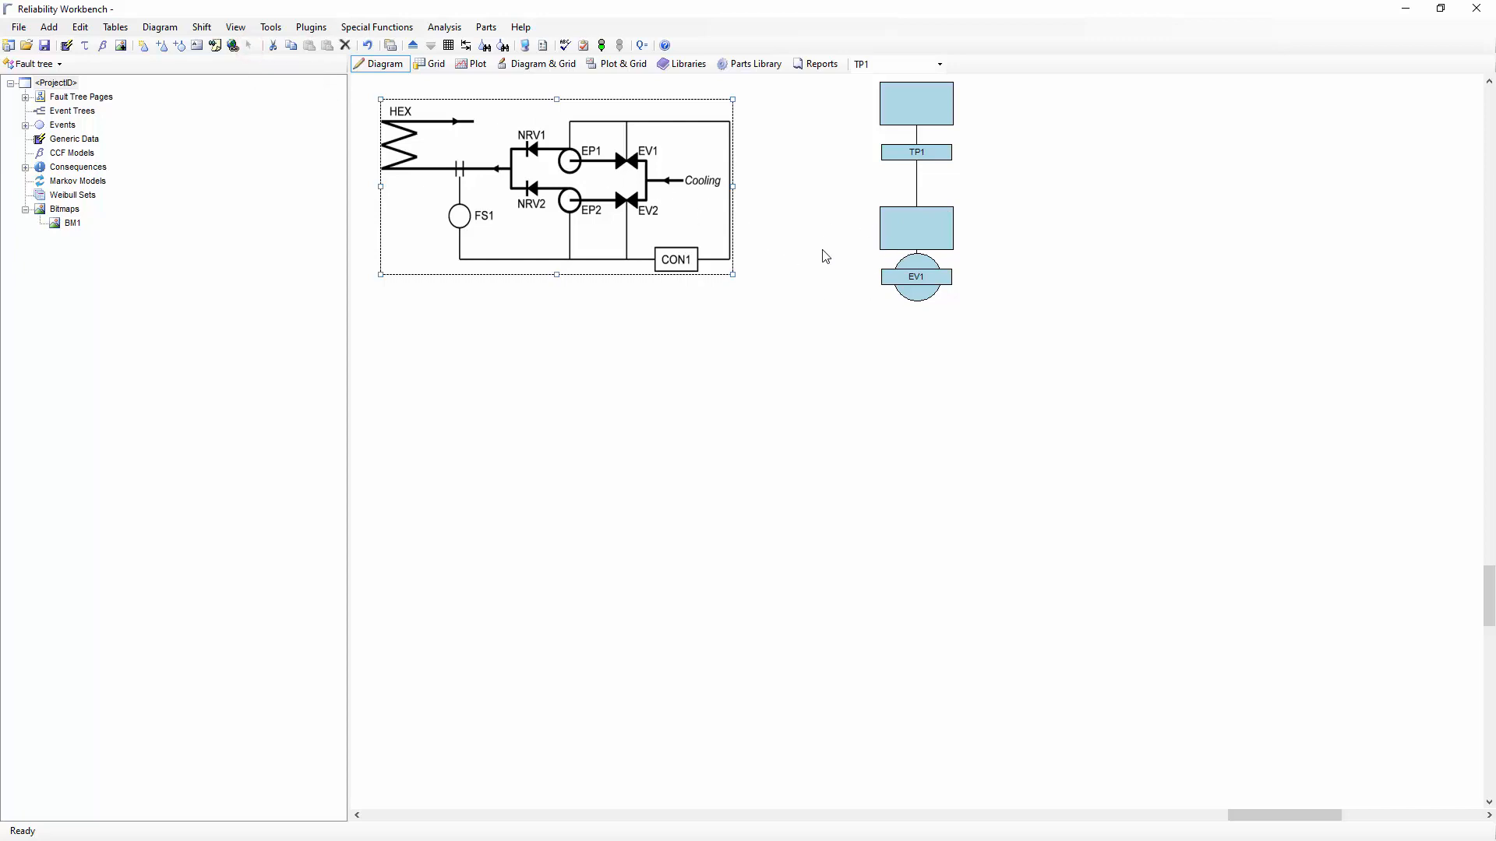
{"action": "double_click", "coordinate": [912, 248]}
{"action": "left_click_drag", "start_coordinate": [752, 279], "coordinate": [650, 344]}
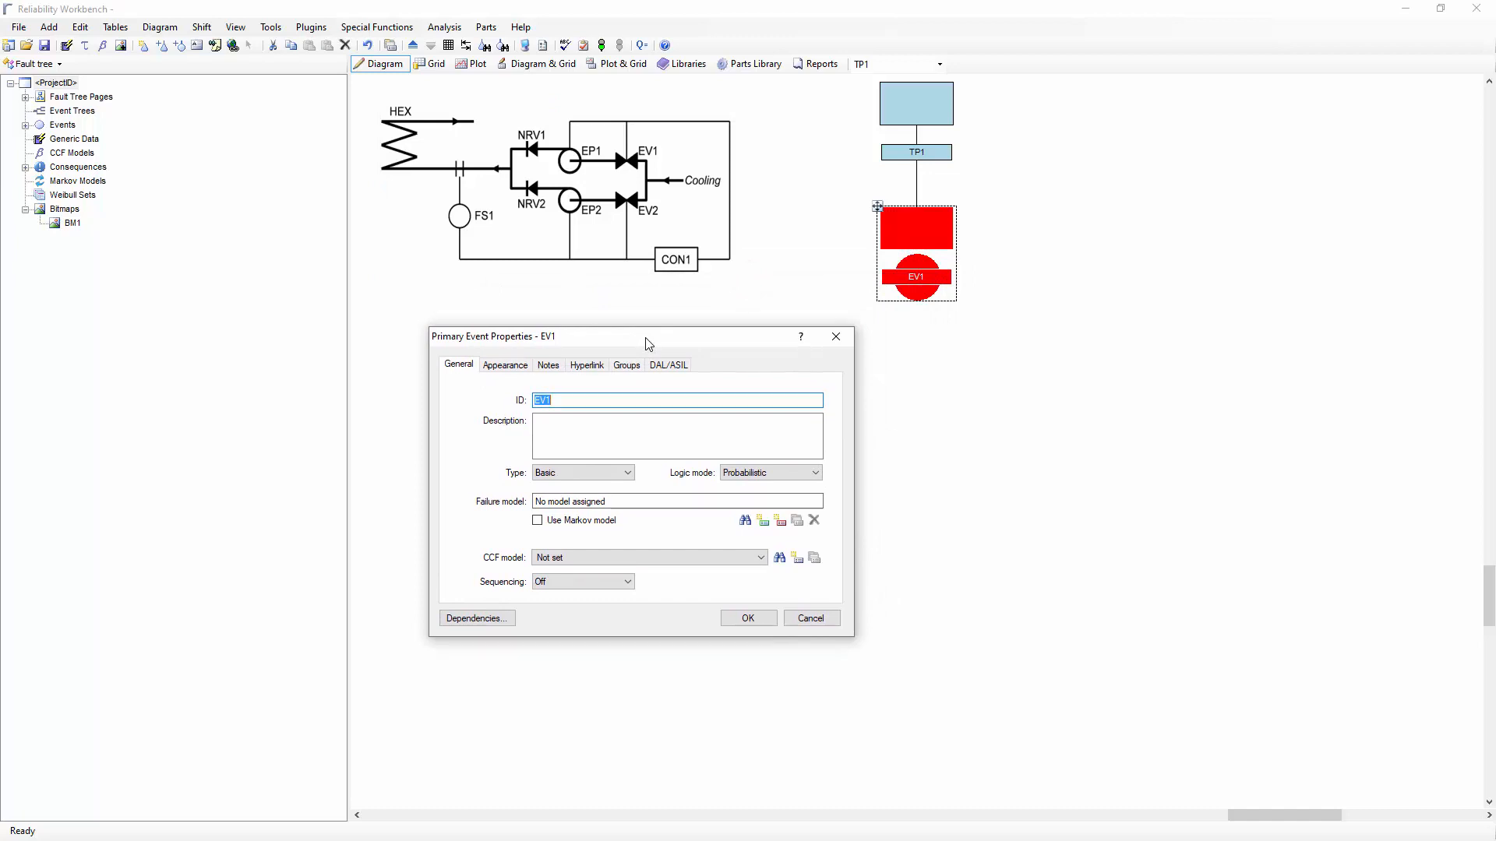
{"action": "type", "text": "HEC"}
{"action": "key", "text": "BackSpace"}
{"action": "type", "text": "X"}
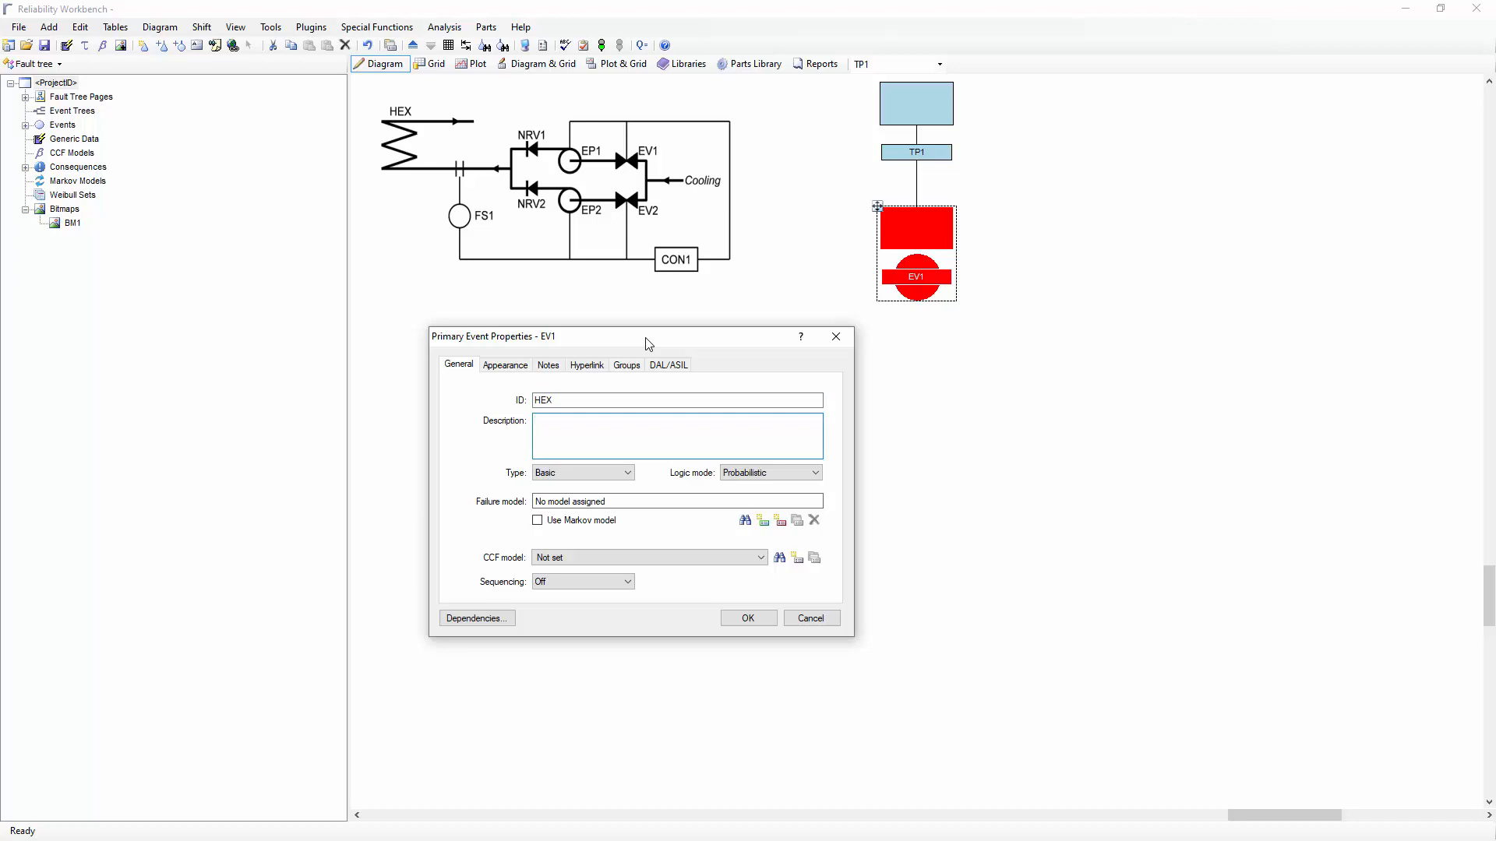
{"action": "type", "text": "Heat exchanger failure"}
{"action": "left_click", "coordinate": [748, 619]}
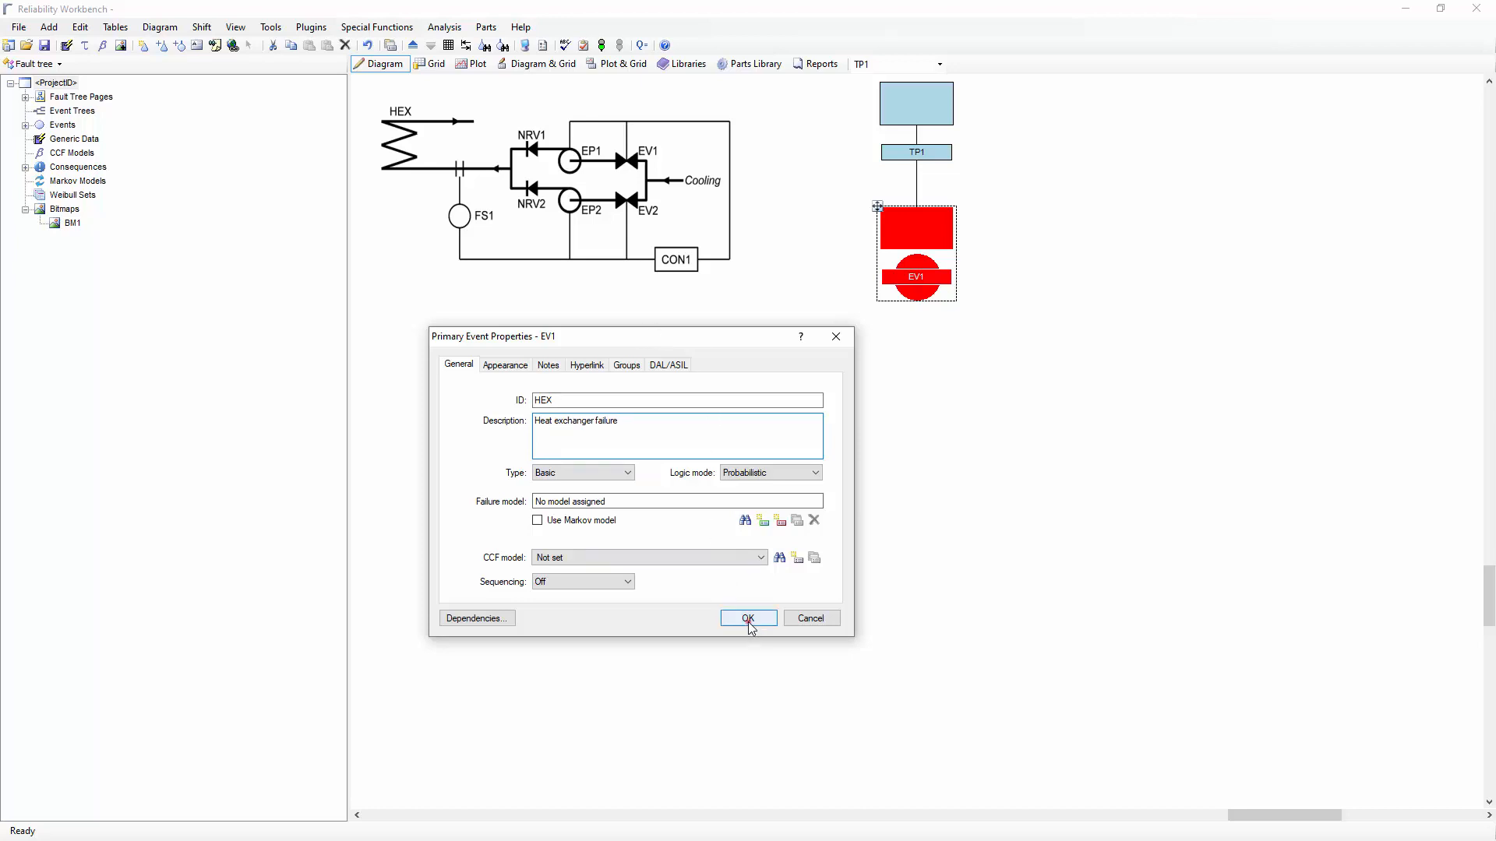
{"action": "left_click", "coordinate": [843, 370]}
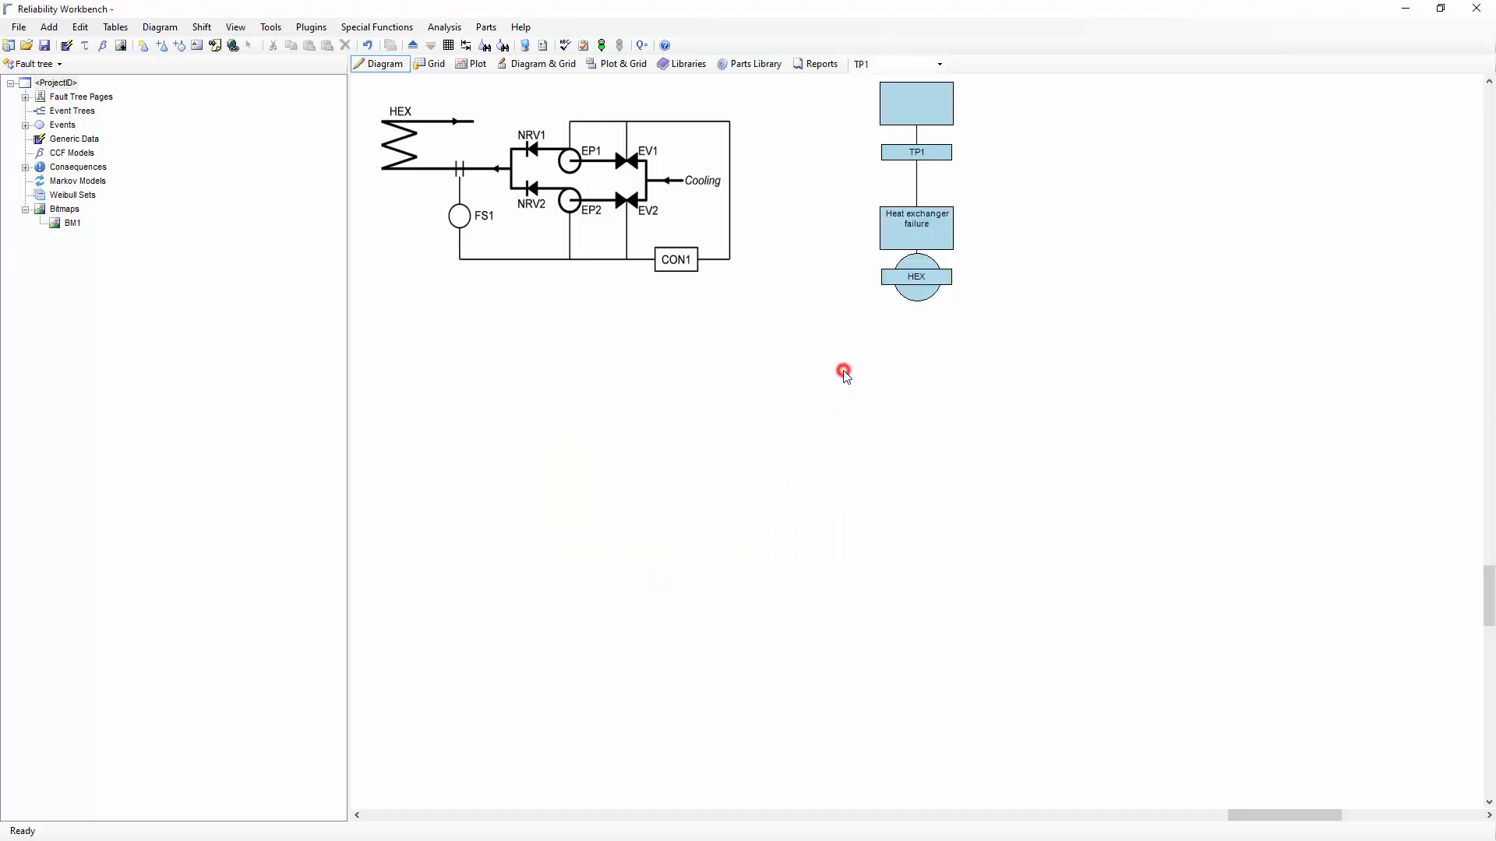
- Rename the top gate TP1 as COOLING and give it the description "Total loss of cooling"
{"action": "double_click", "coordinate": [919, 133]}
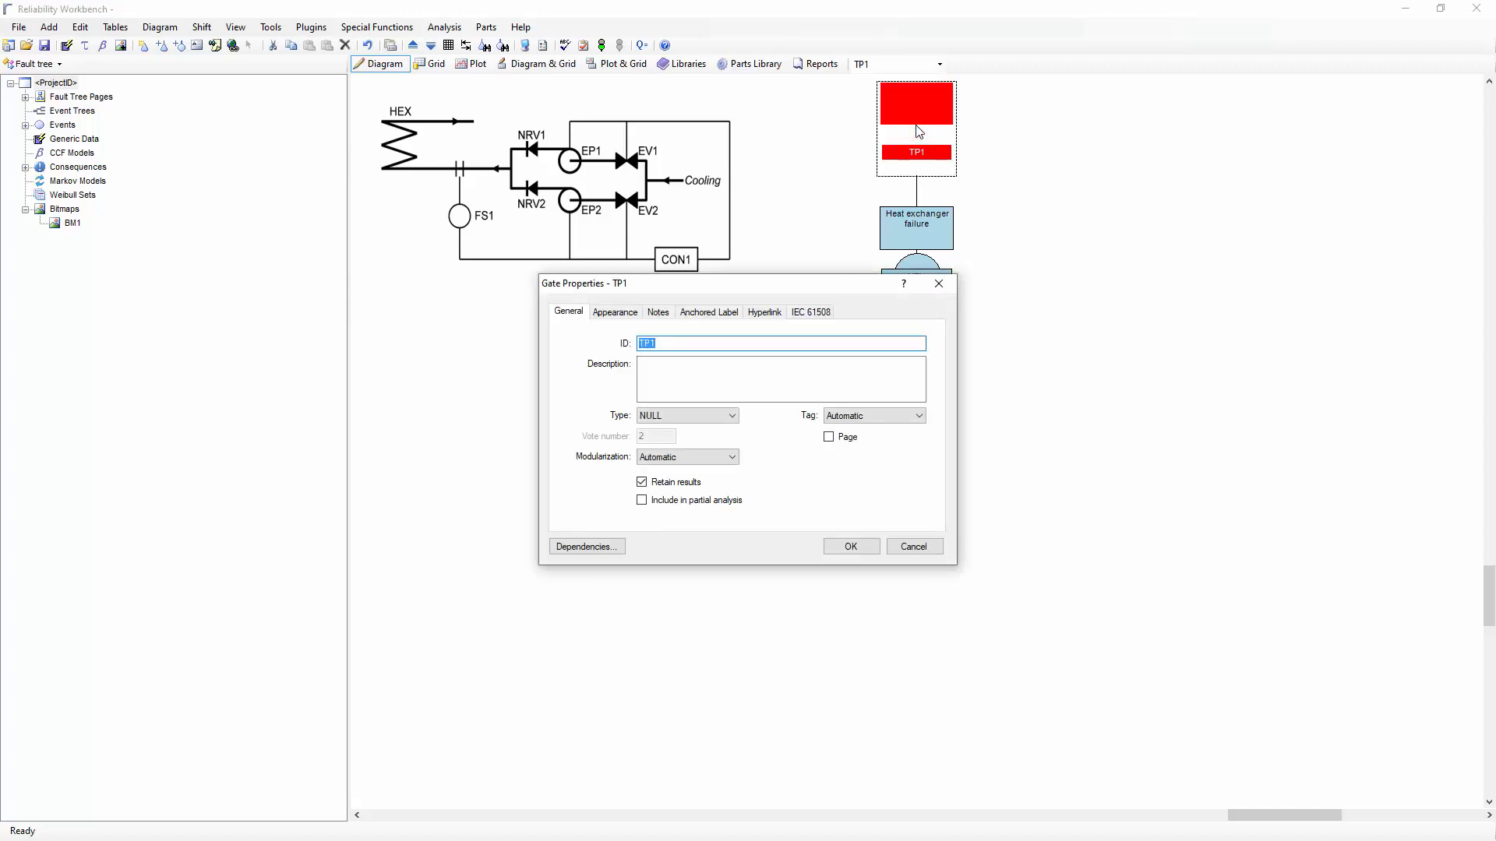
{"action": "type", "text": "COOLING"}
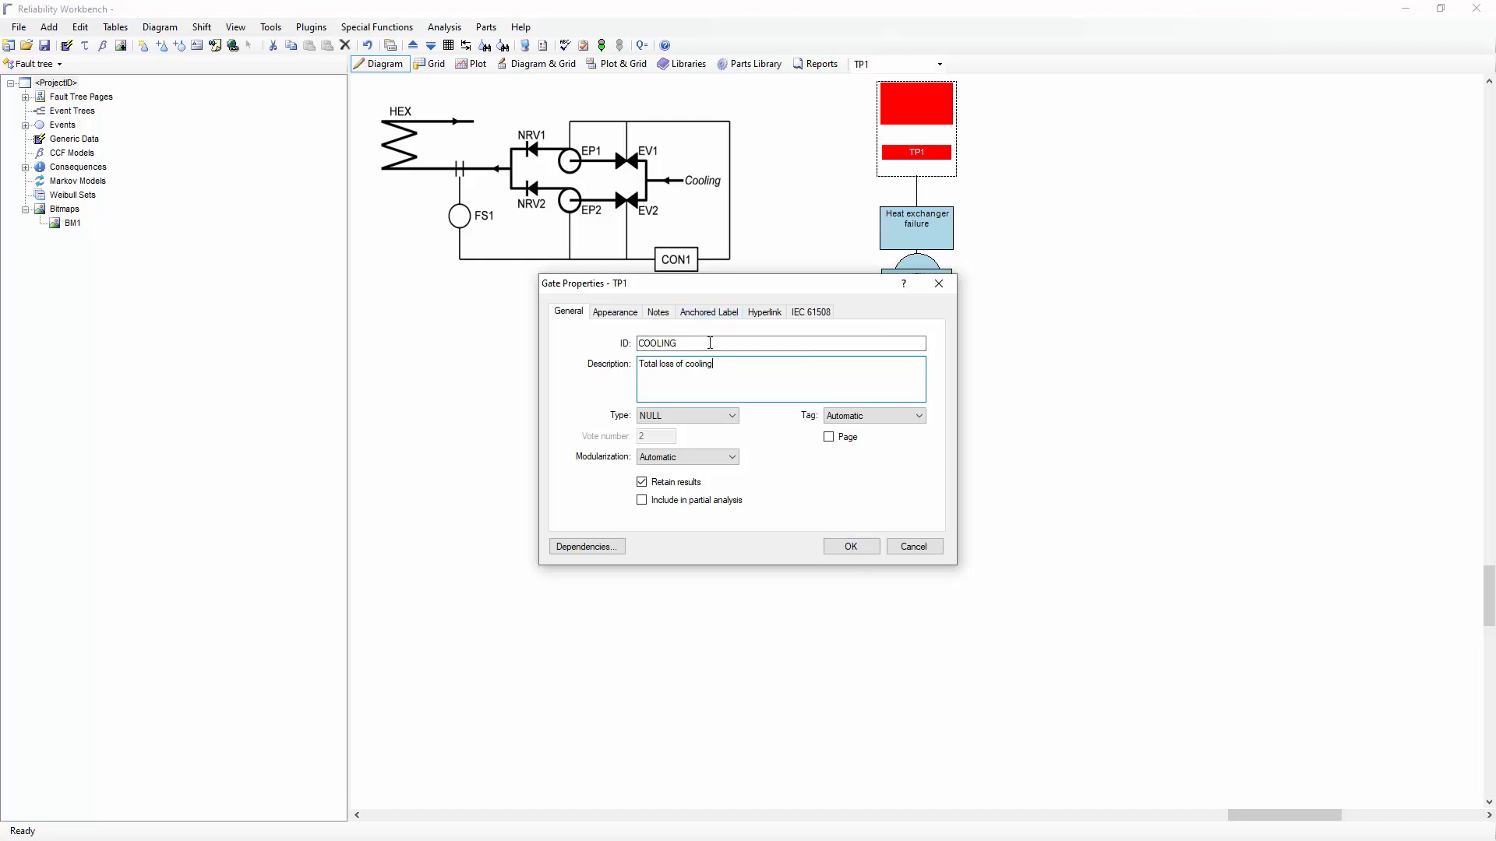
{"action": "left_click", "coordinate": [859, 547]}
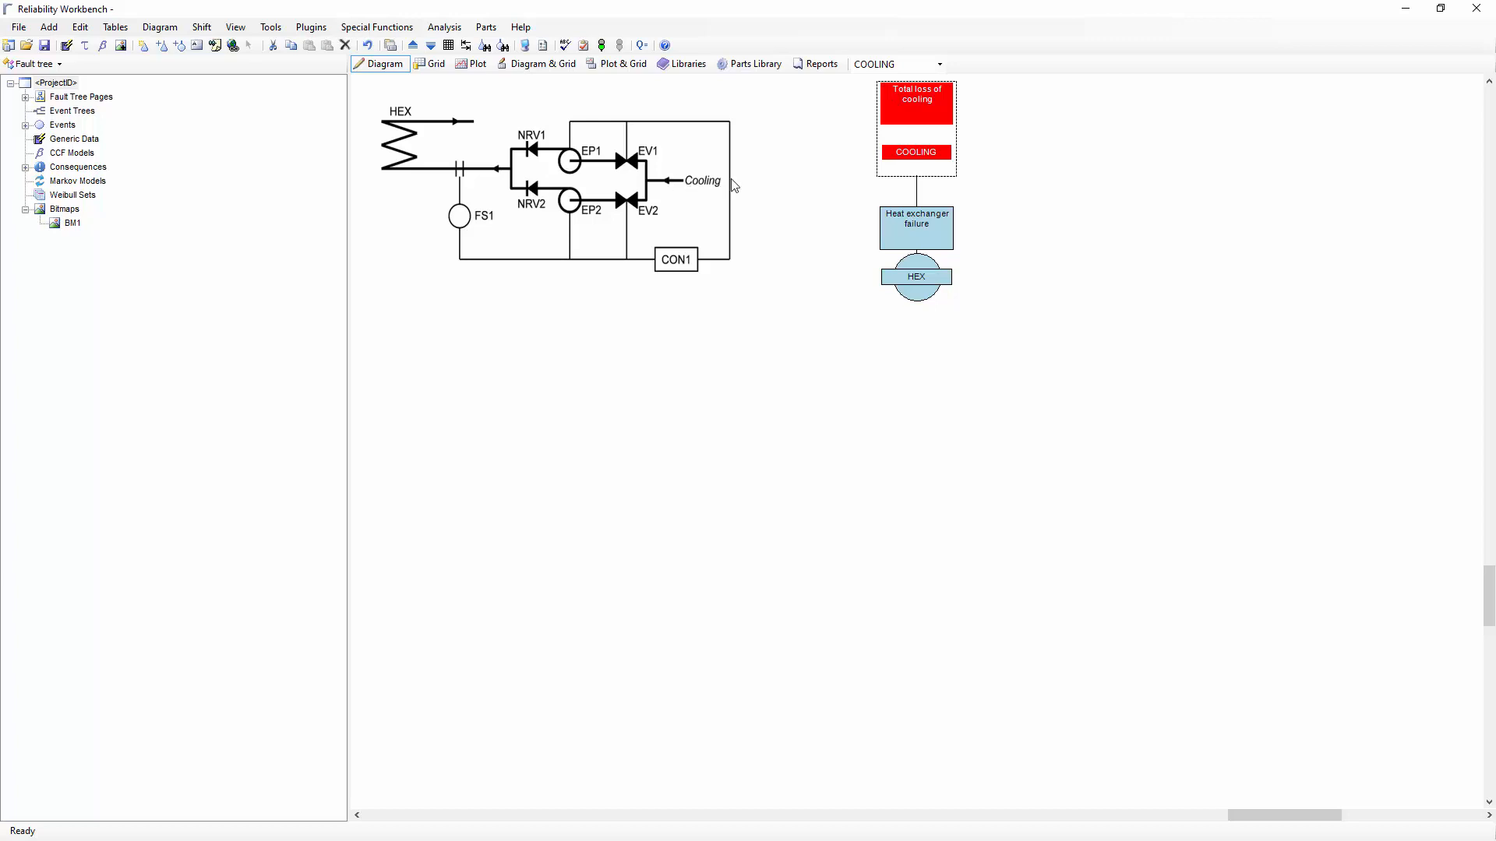
- Add a gate beneath COOLING with ID SYS2 and description "Loss of cooling to HEX"
{"action": "left_click", "coordinate": [162, 47]}
{"action": "left_click", "coordinate": [921, 138]}
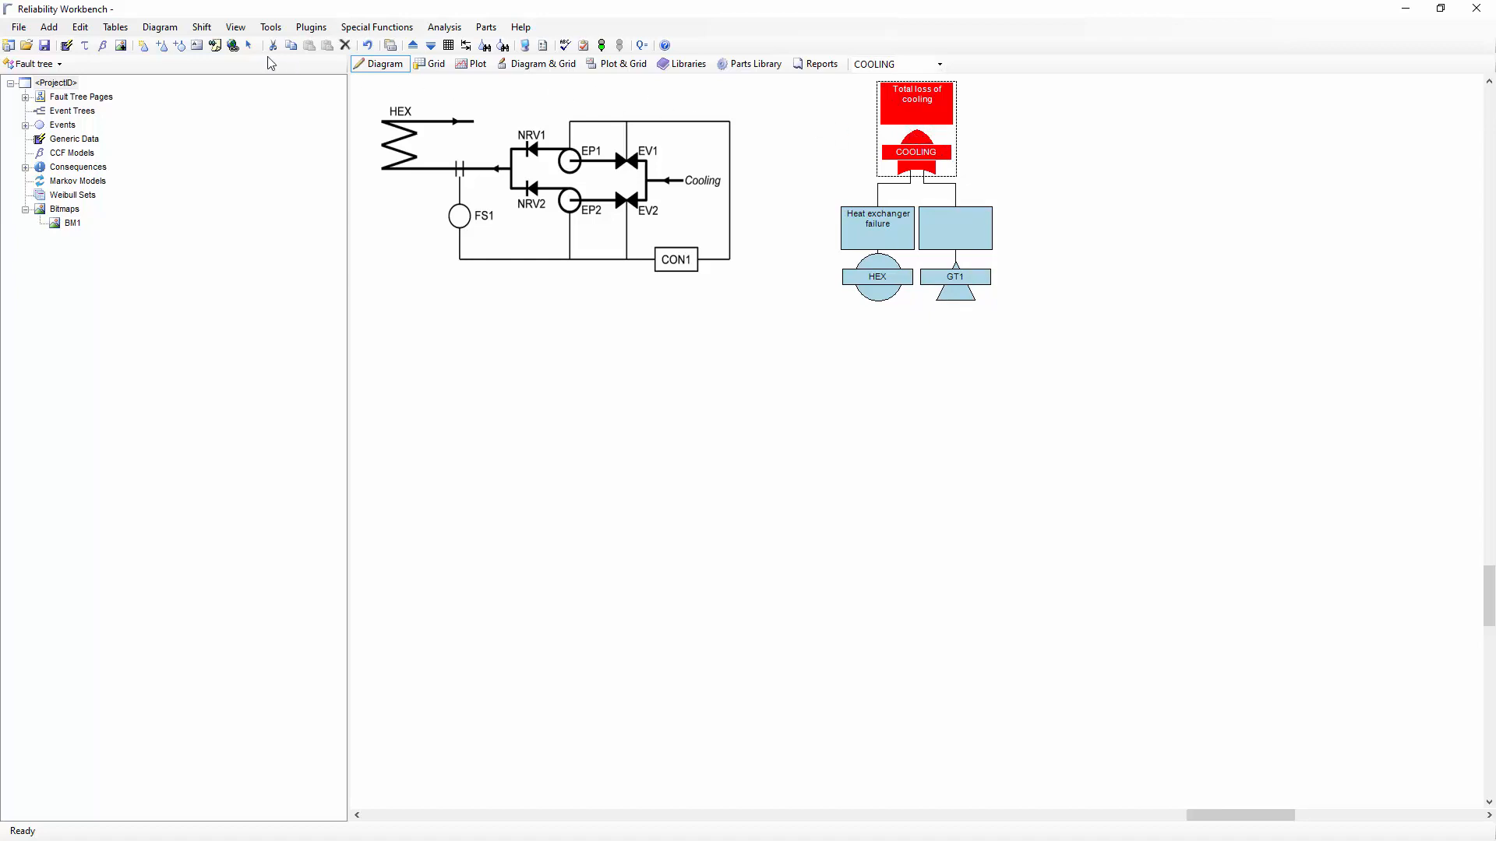
{"action": "left_click", "coordinate": [249, 47]}
{"action": "left_click", "coordinate": [960, 255]}
{"action": "double_click", "coordinate": [960, 255]}
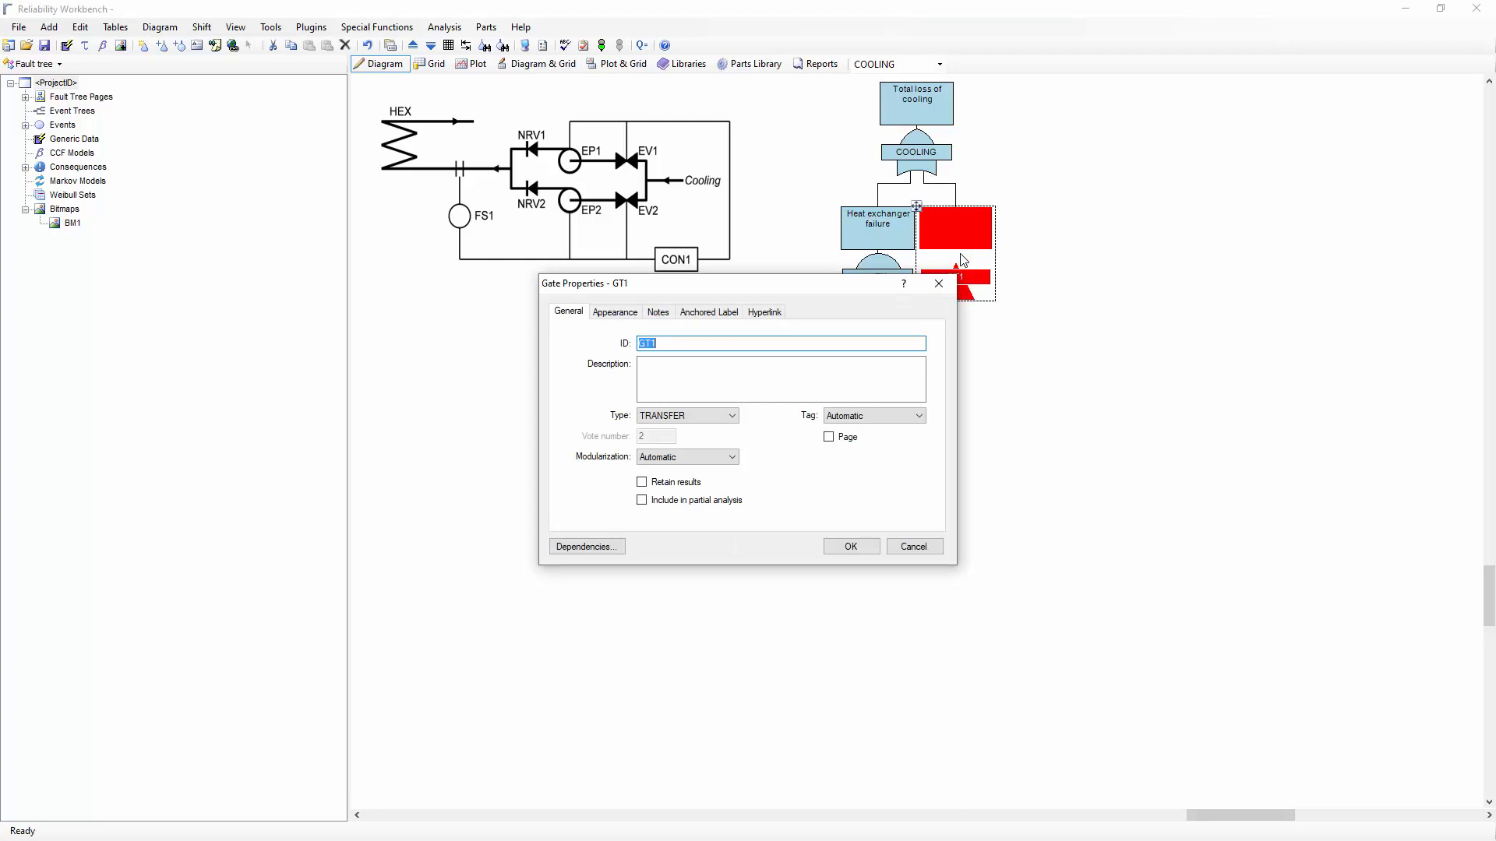
{"action": "type", "text": "SYS2"}
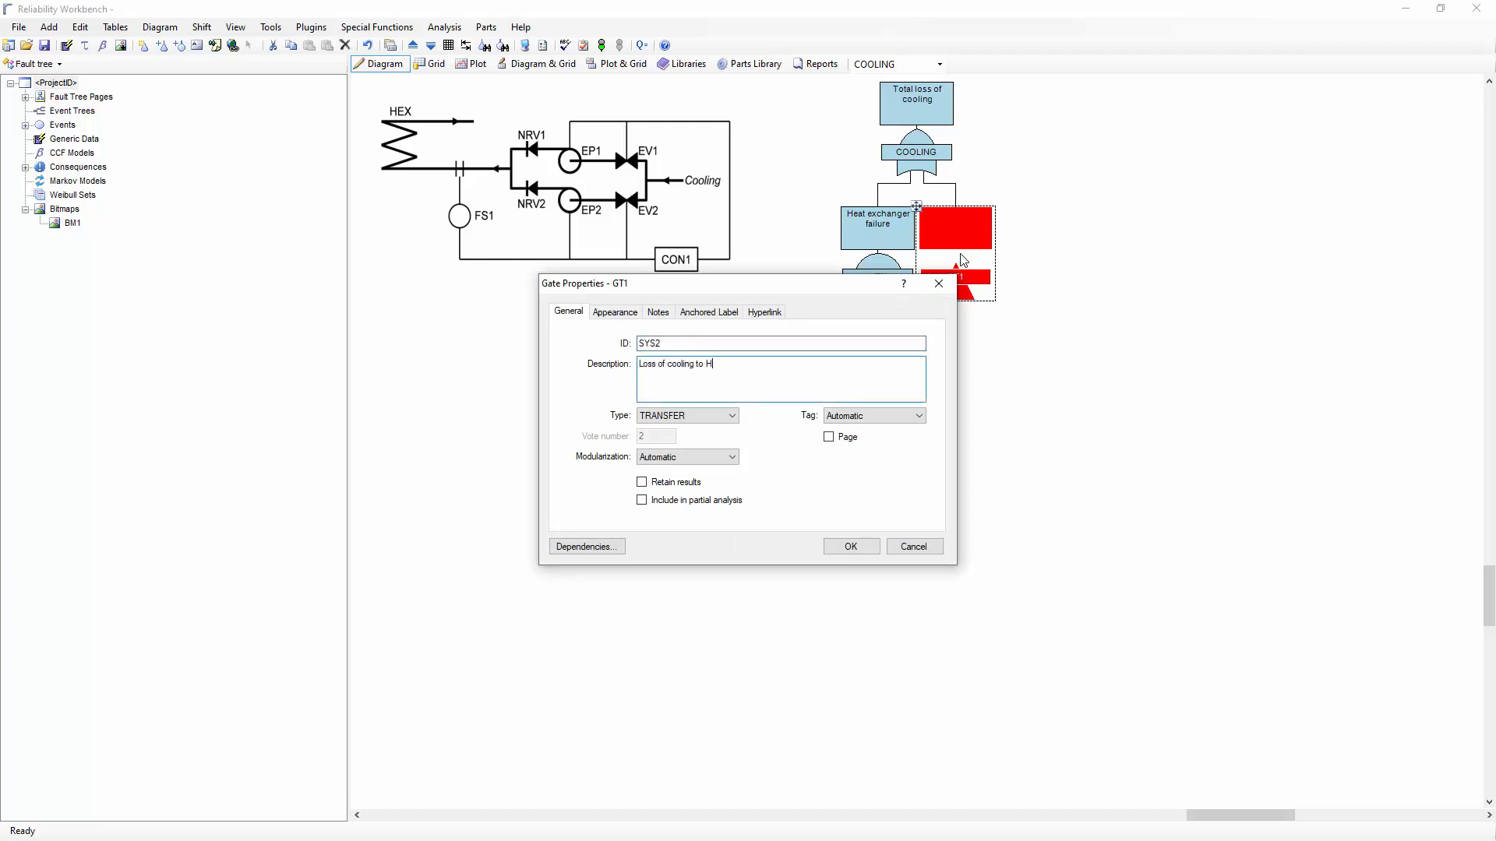
{"action": "left_click", "coordinate": [853, 546]}
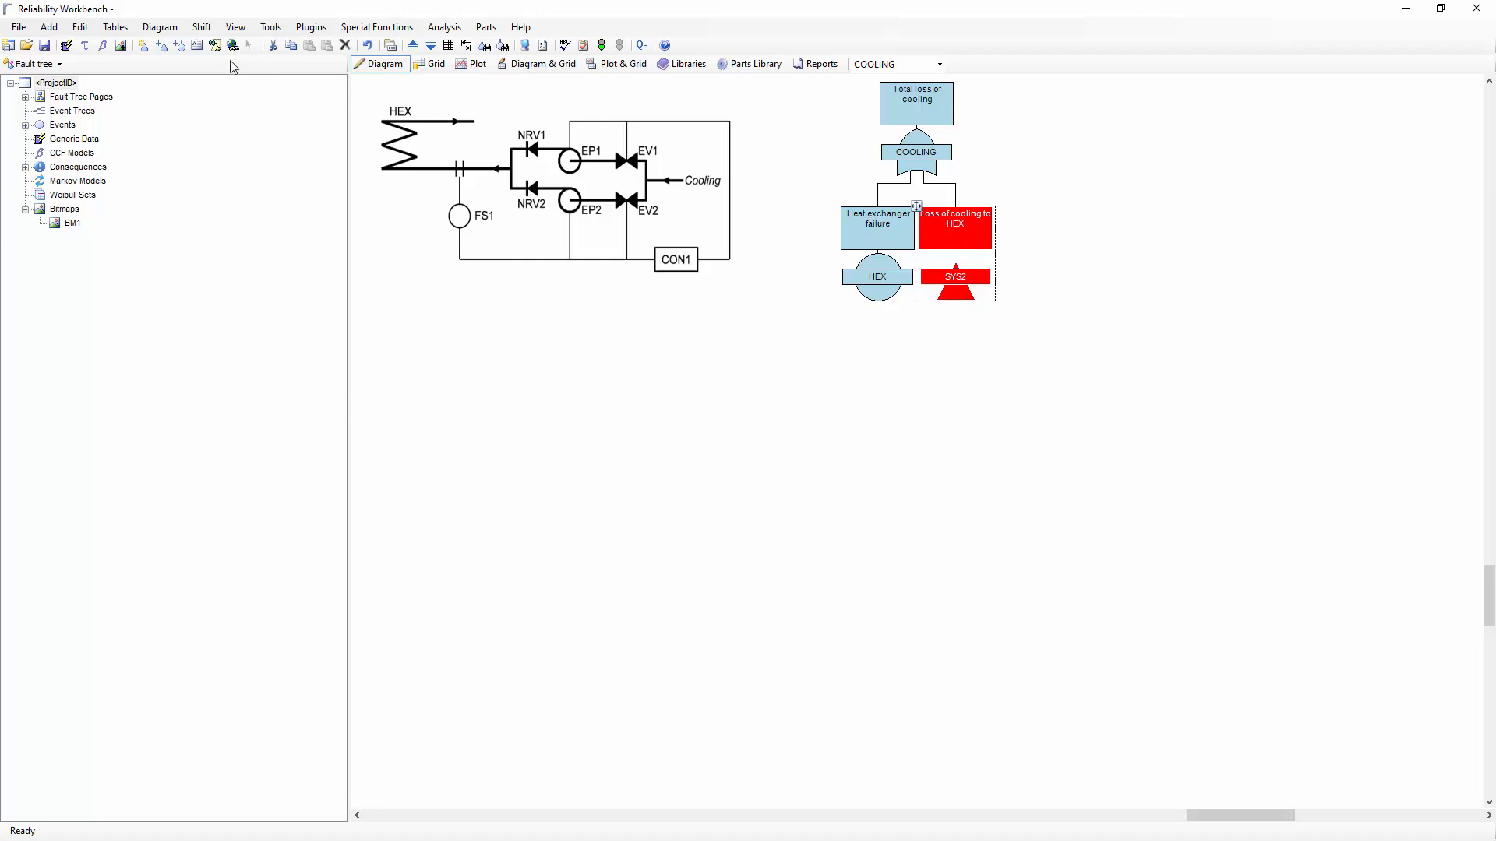
- Add a gate beneath SYS2 with ID COOLING LEG1 and description "Loss of cooling leg 1"
{"action": "left_click", "coordinate": [161, 48]}
{"action": "left_click", "coordinate": [959, 258]}
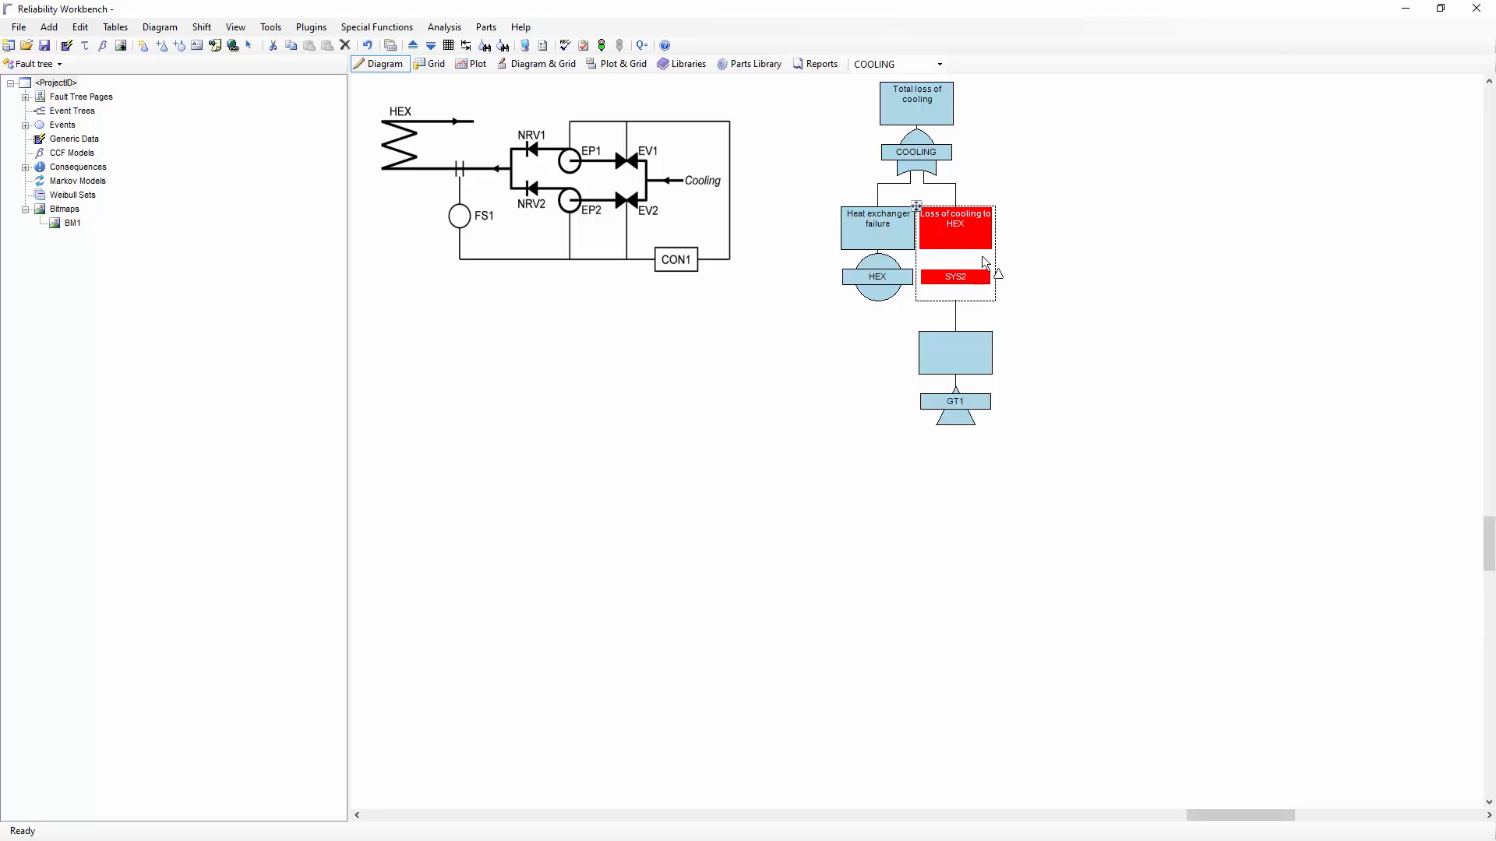
{"action": "left_click", "coordinate": [255, 48]}
{"action": "double_click", "coordinate": [964, 377]}
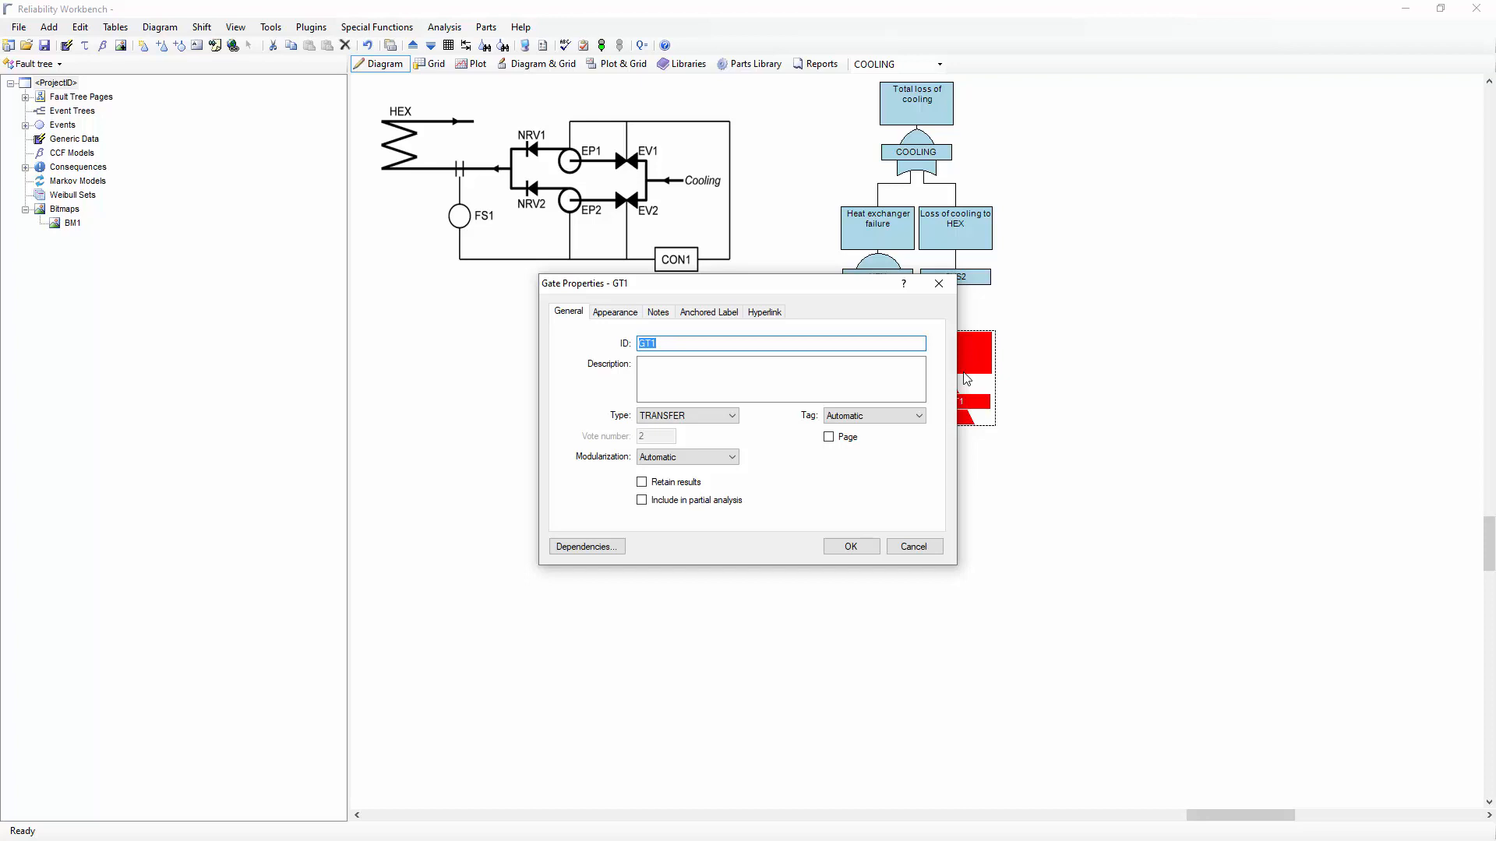
{"action": "type", "text": "L"}
{"action": "type", "text": "OOLING LEG"}
{"action": "type", "text": "Los"}
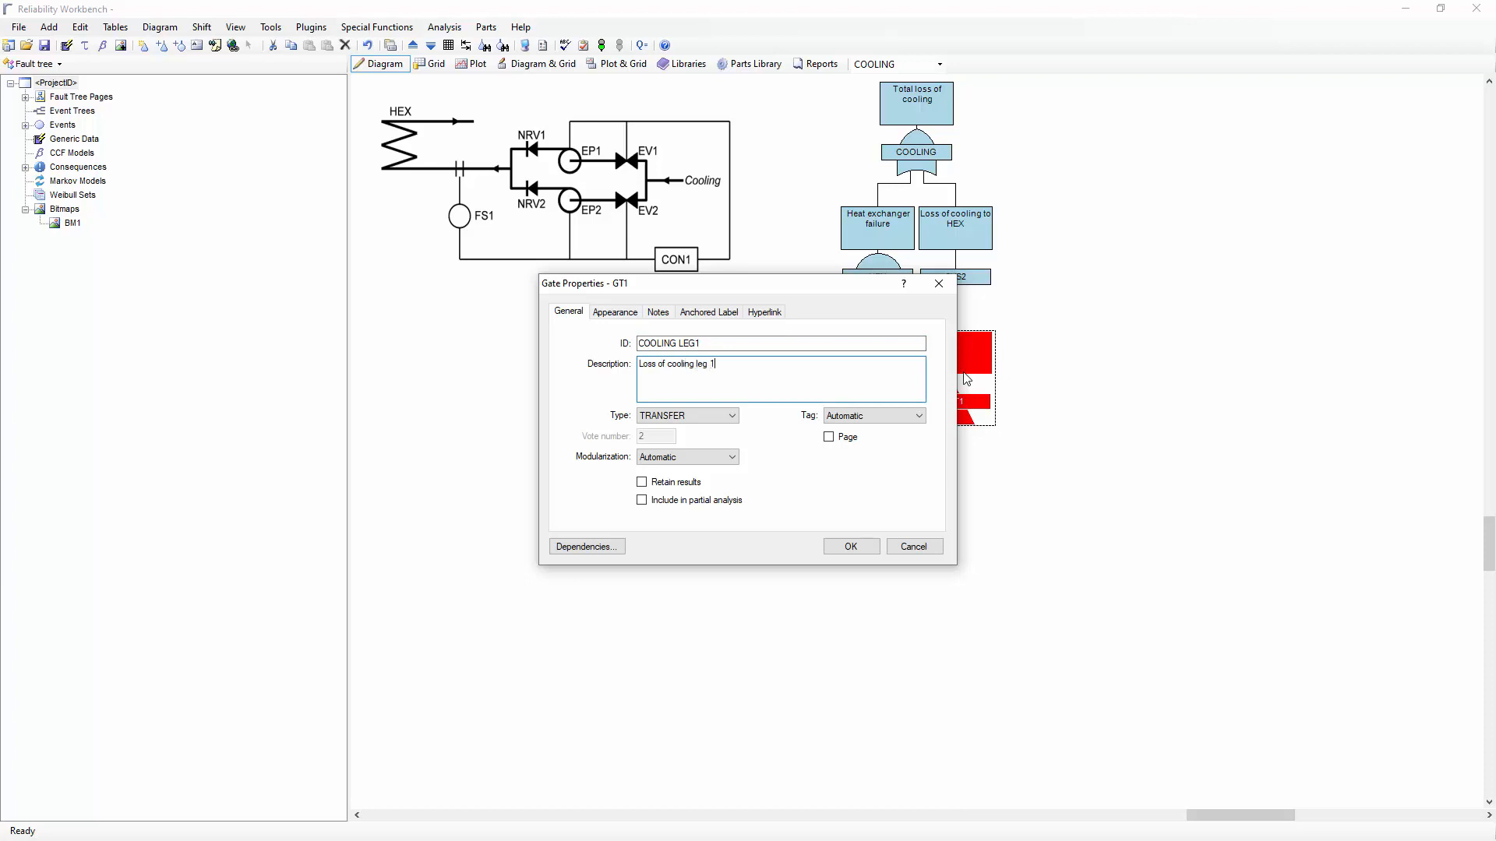
{"action": "left_click", "coordinate": [867, 545]}
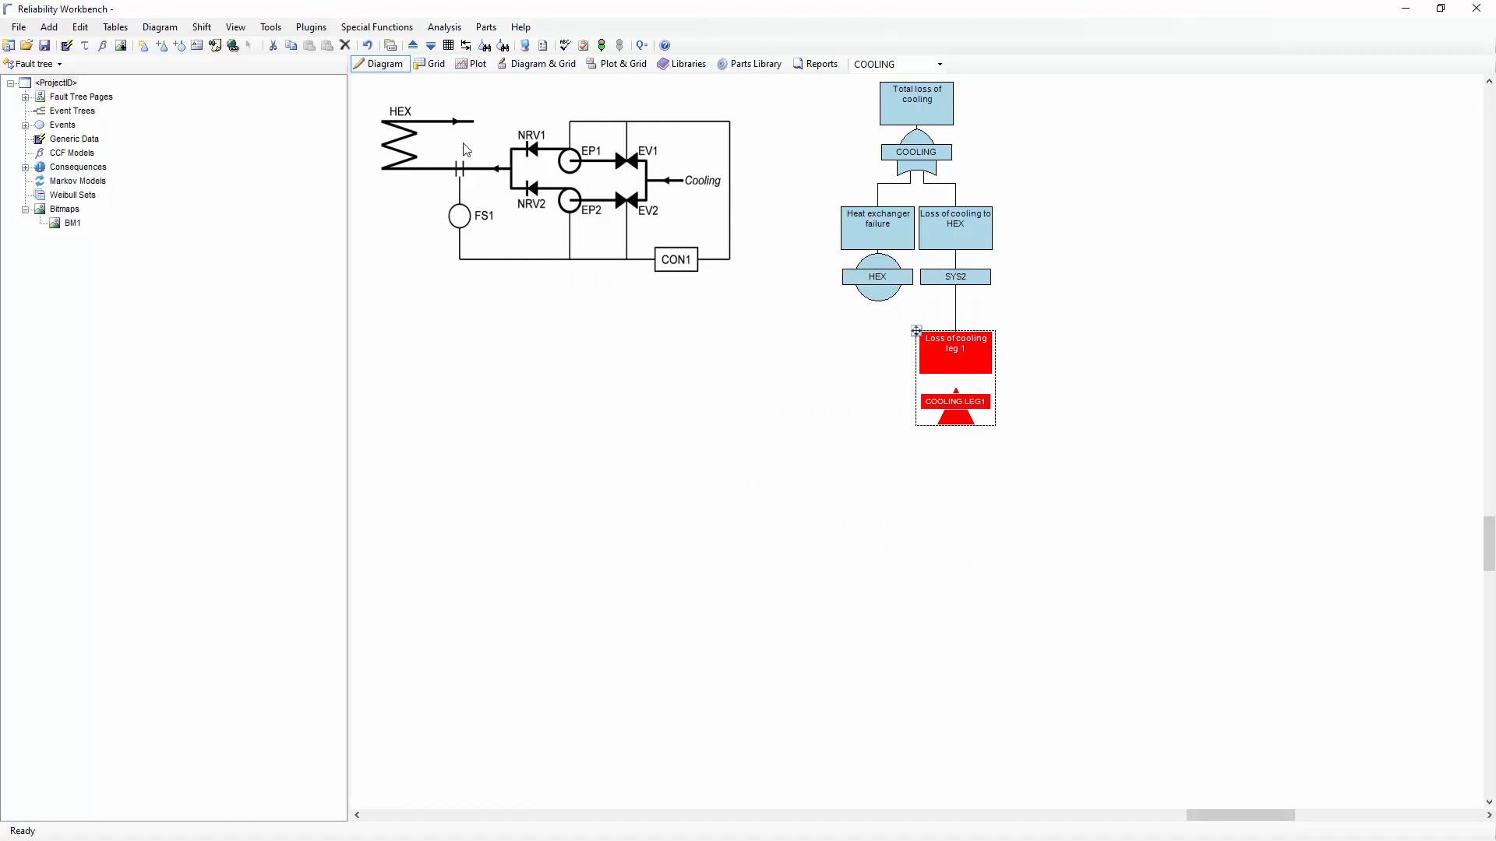
- Add three primary events beneath the COOLING LEG1 gate
{"action": "left_click", "coordinate": [179, 46]}
{"action": "left_click", "coordinate": [960, 375]}
{"action": "left_click", "coordinate": [961, 376]}
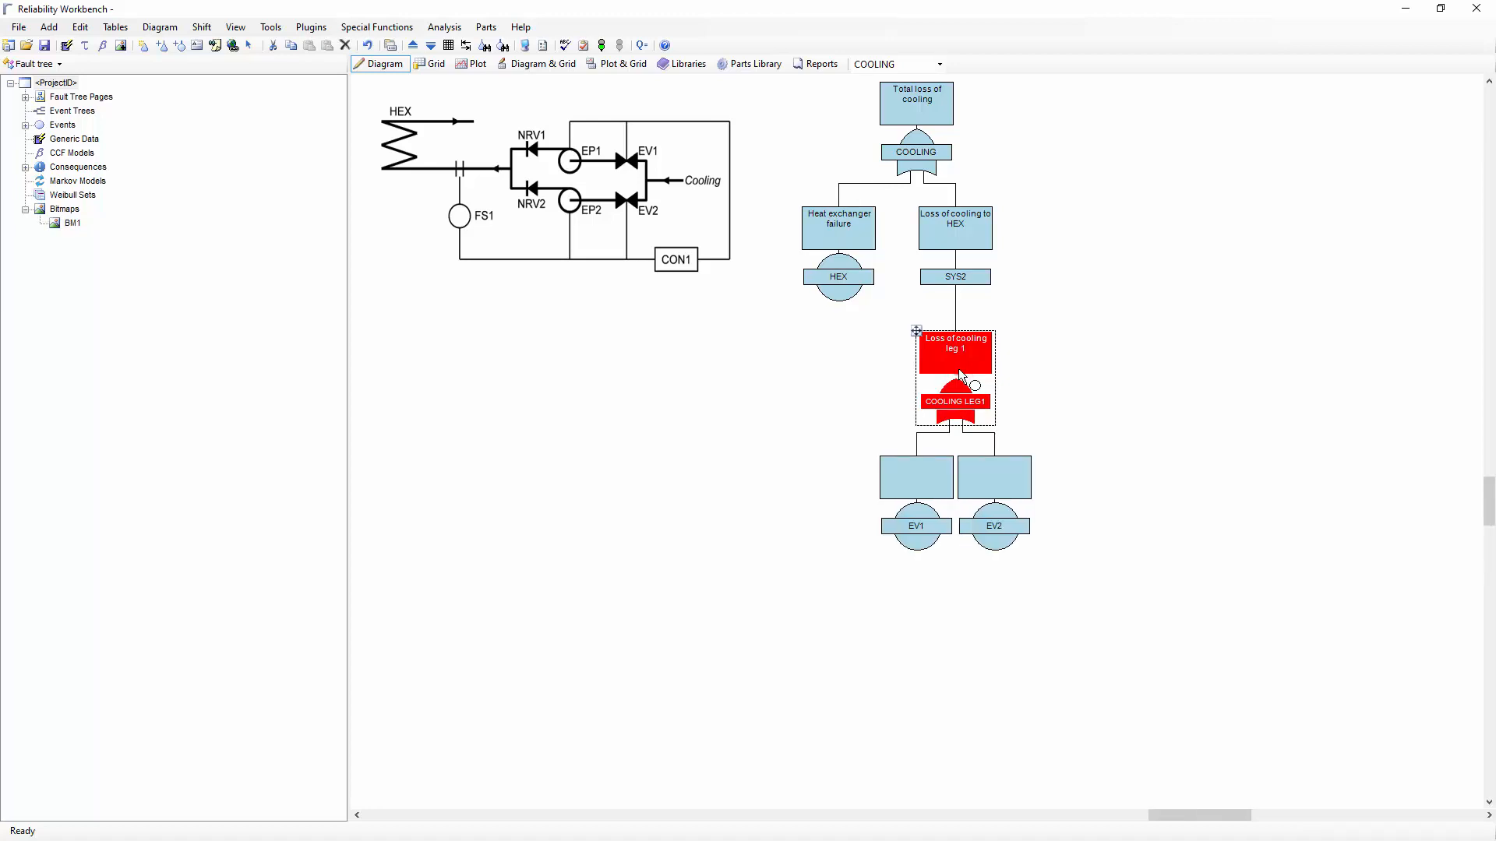
{"action": "left_click", "coordinate": [960, 374]}
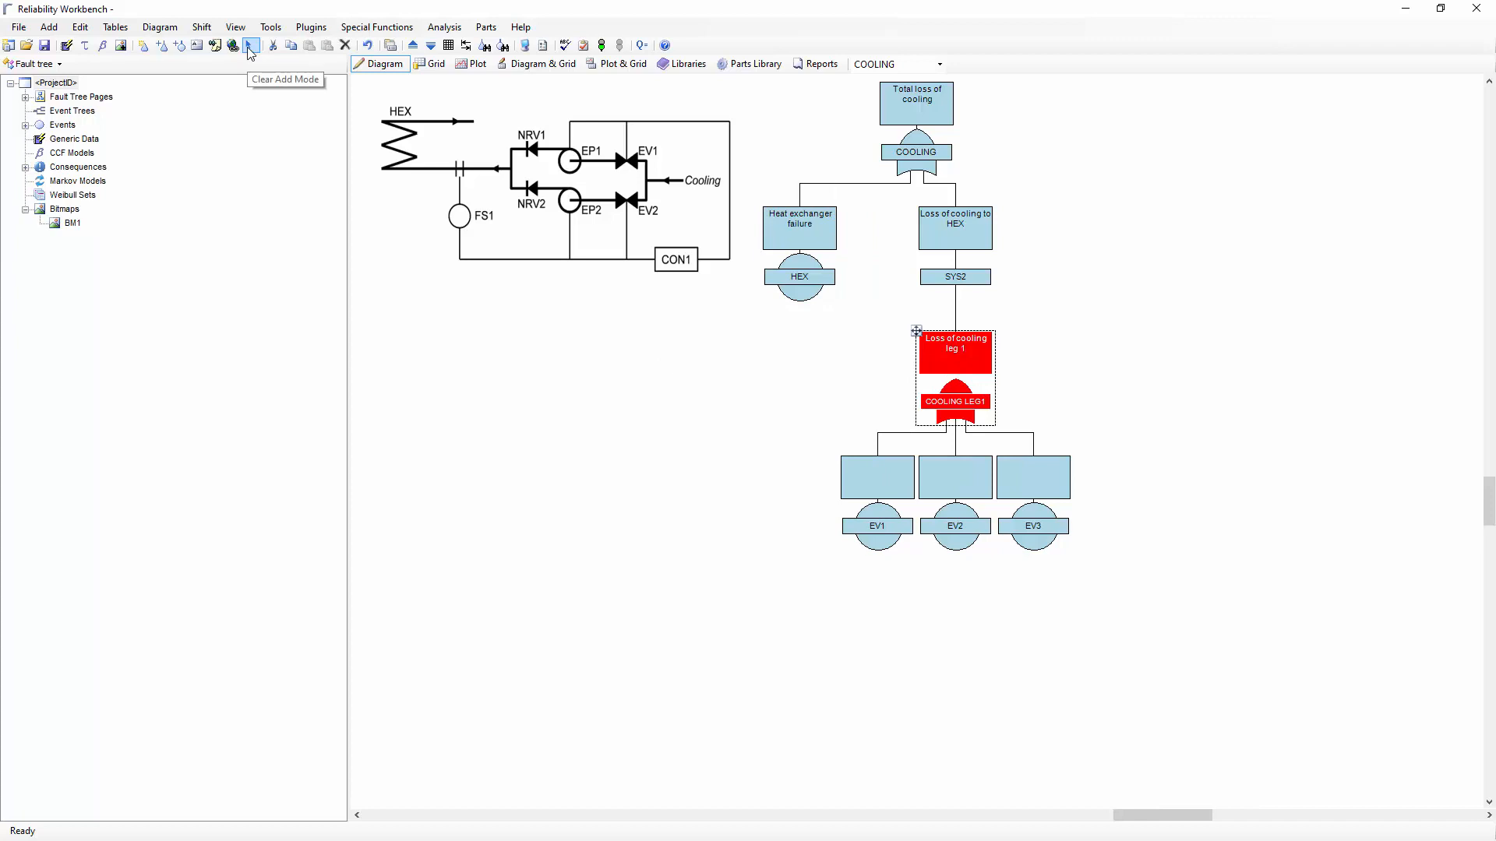
{"action": "left_click", "coordinate": [250, 47]}
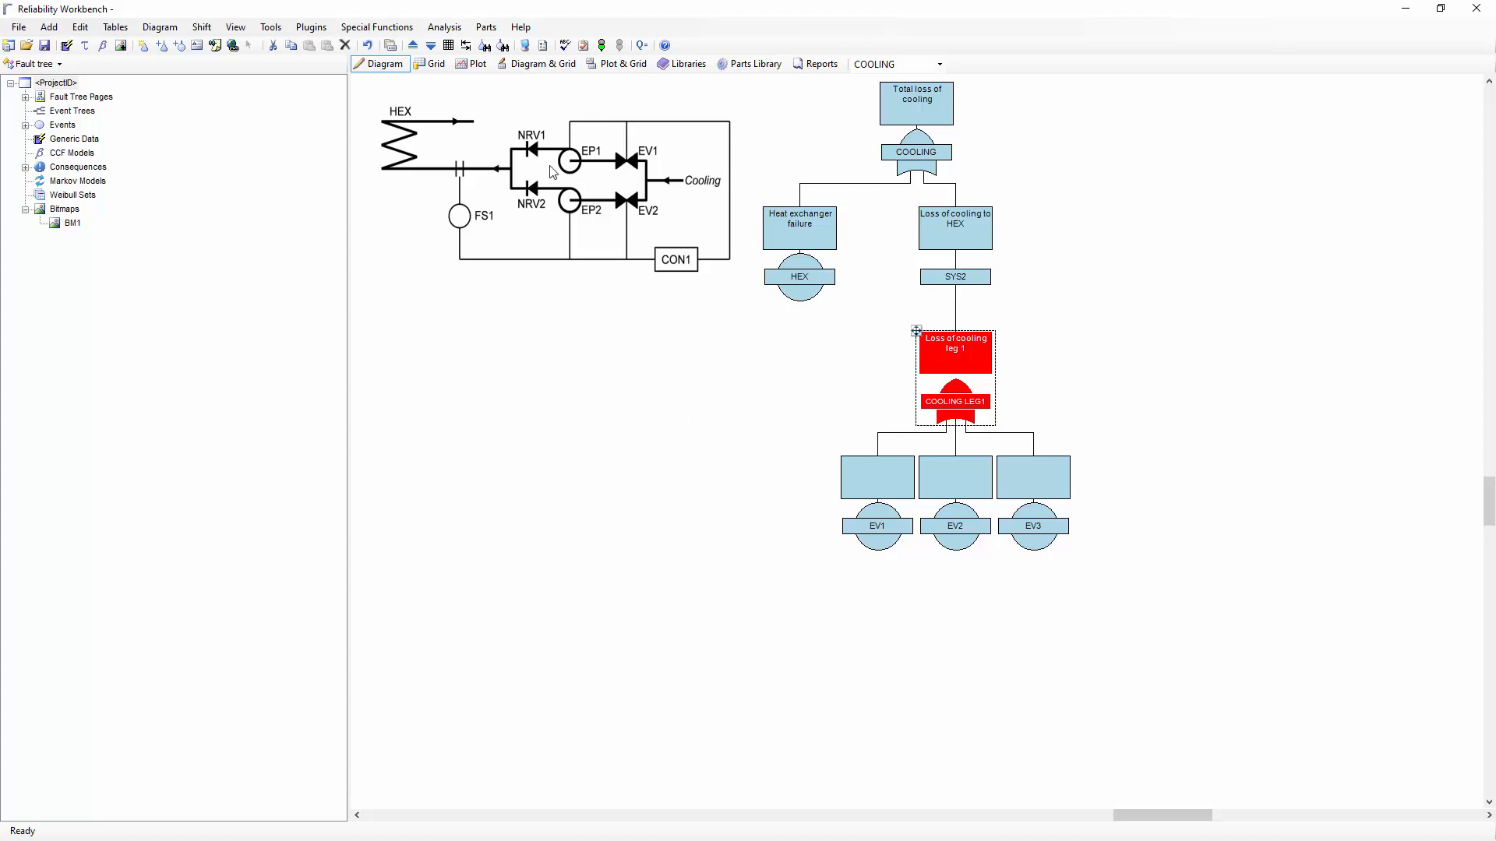
- Show the diagram and grid together and enlarge the diagram area so all events of COOLING LEG1 fit
{"action": "left_click", "coordinate": [537, 68]}
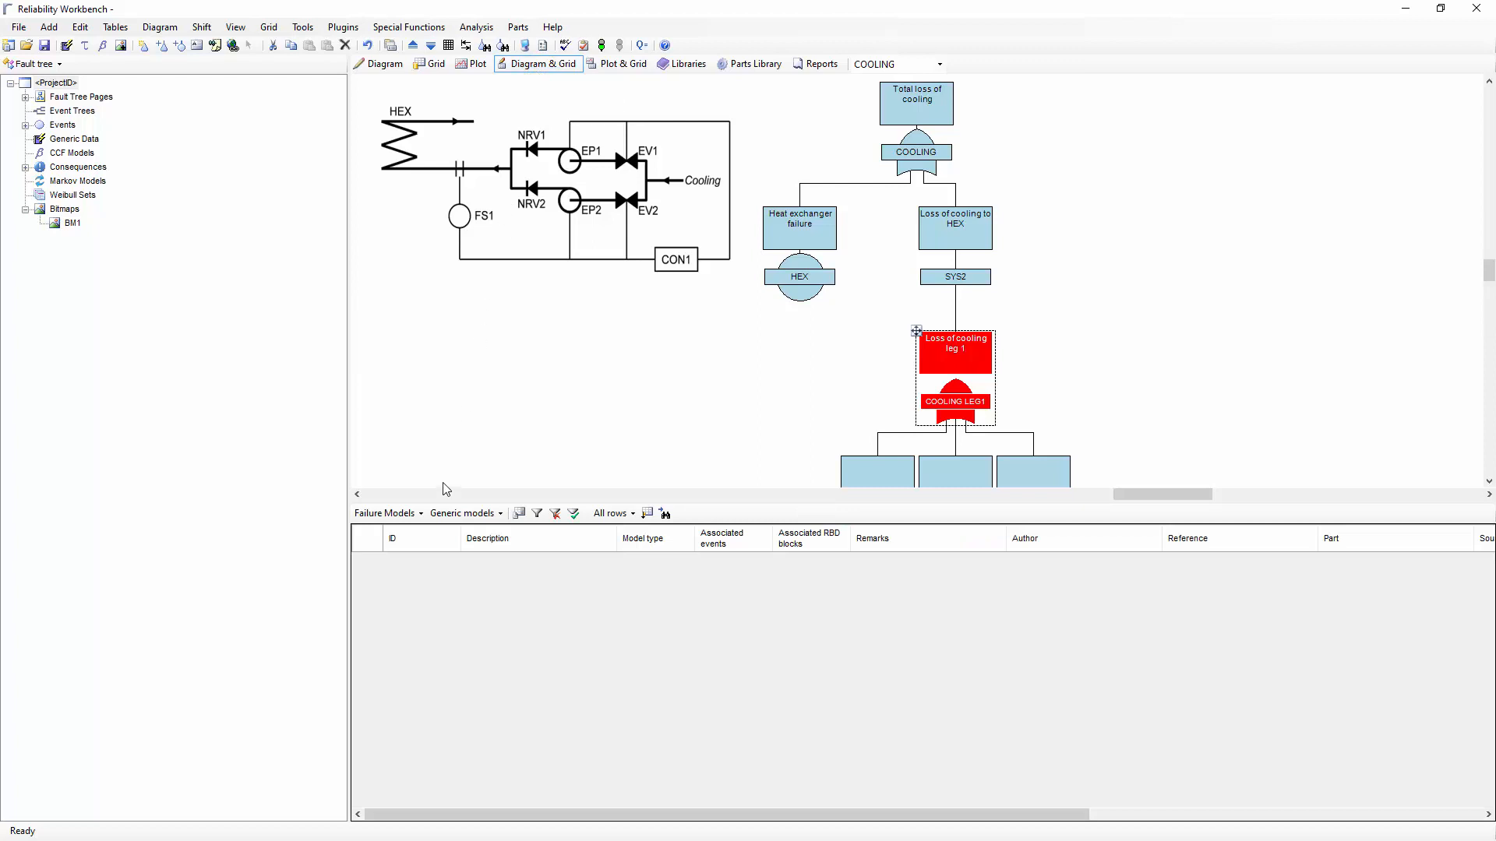
{"action": "left_click_drag", "start_coordinate": [440, 505], "coordinate": [433, 581]}
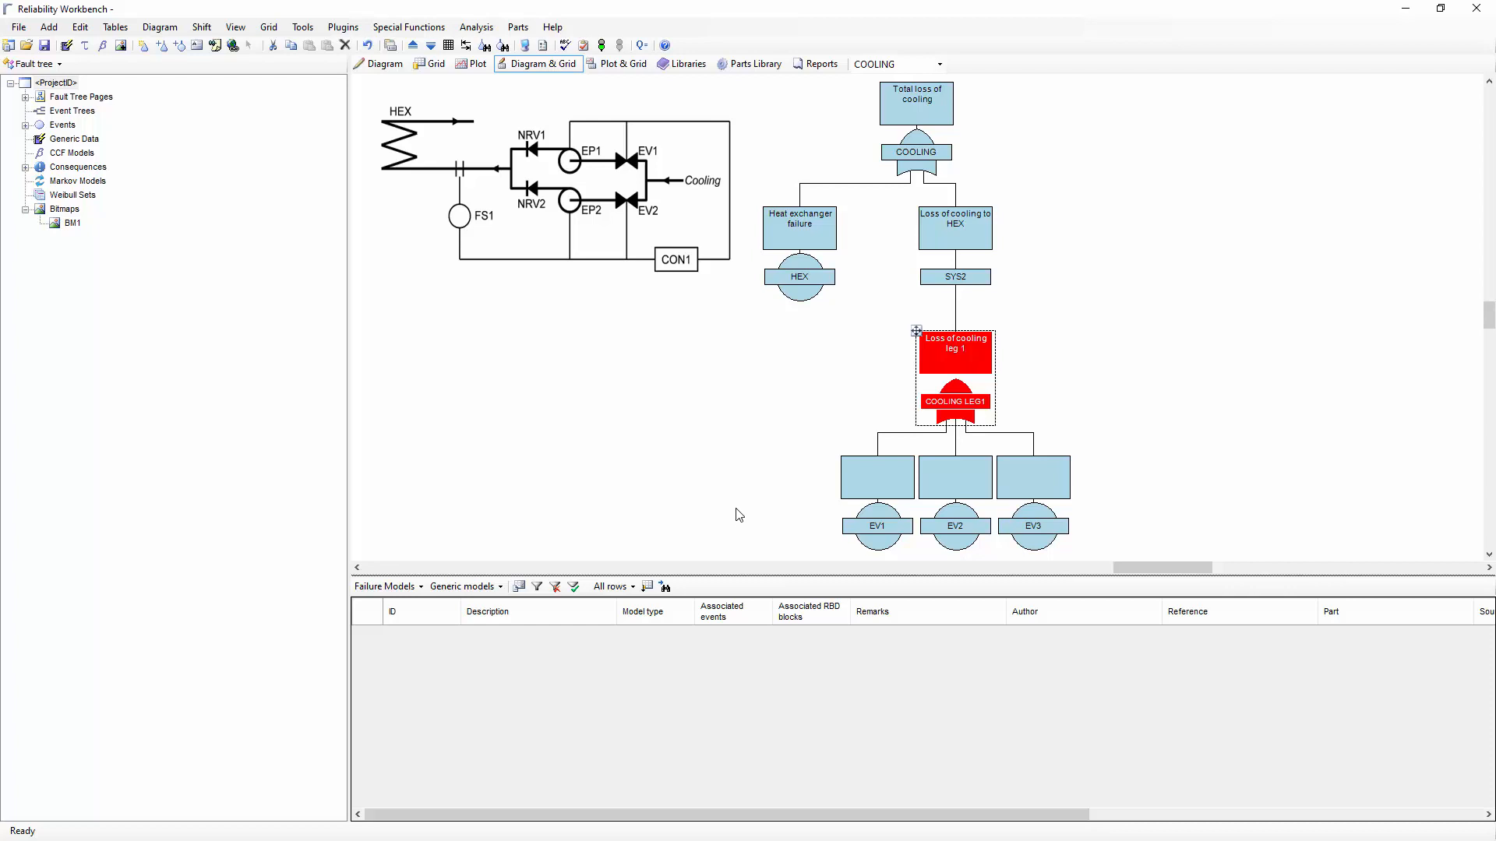
- List the primary events of the COOLING fault tree page in the grid
{"action": "left_click", "coordinate": [392, 594]}
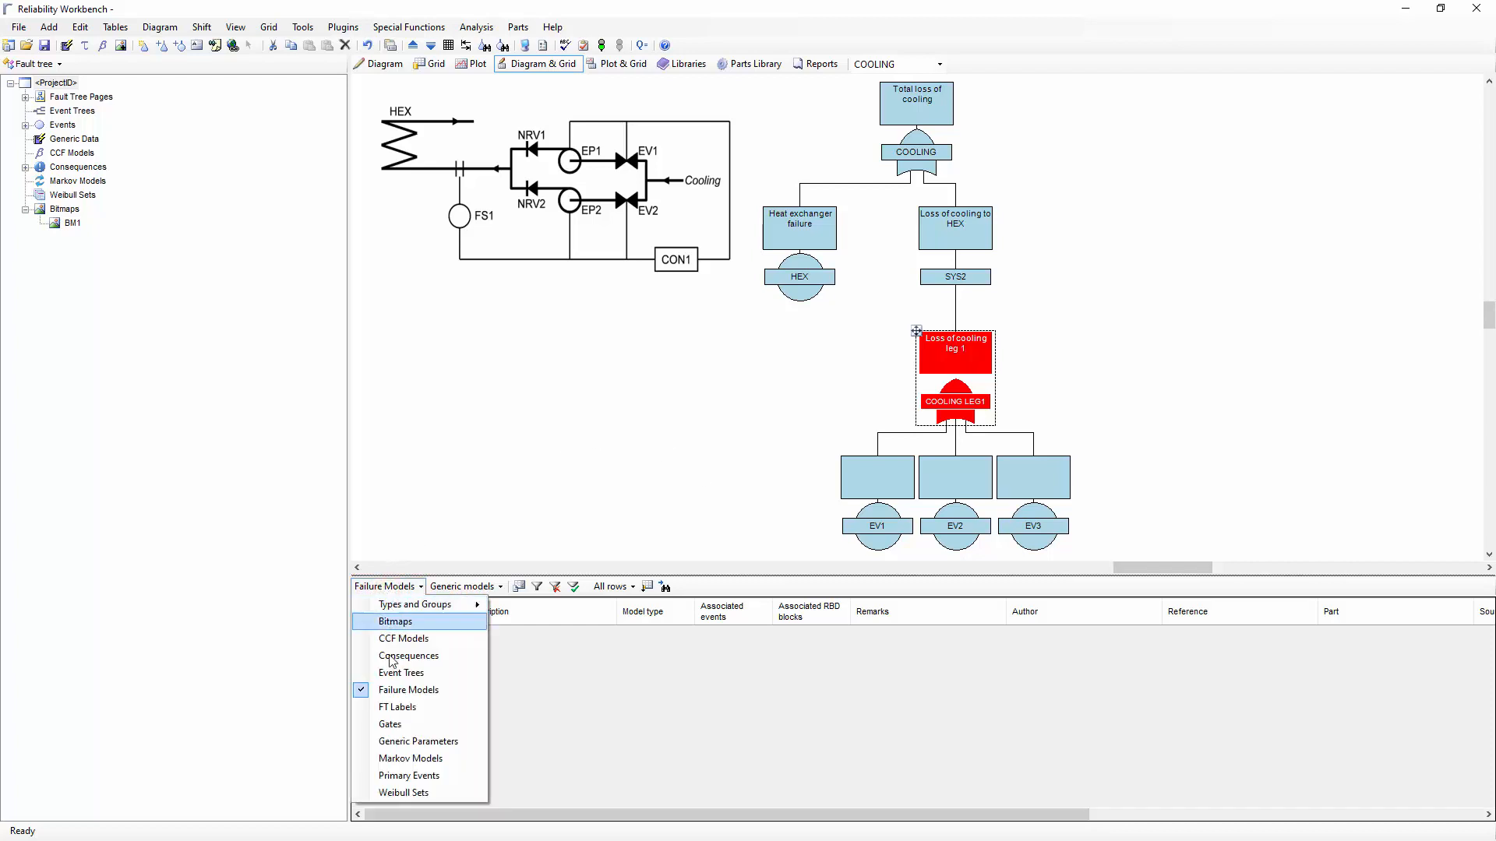
{"action": "left_click", "coordinate": [402, 777]}
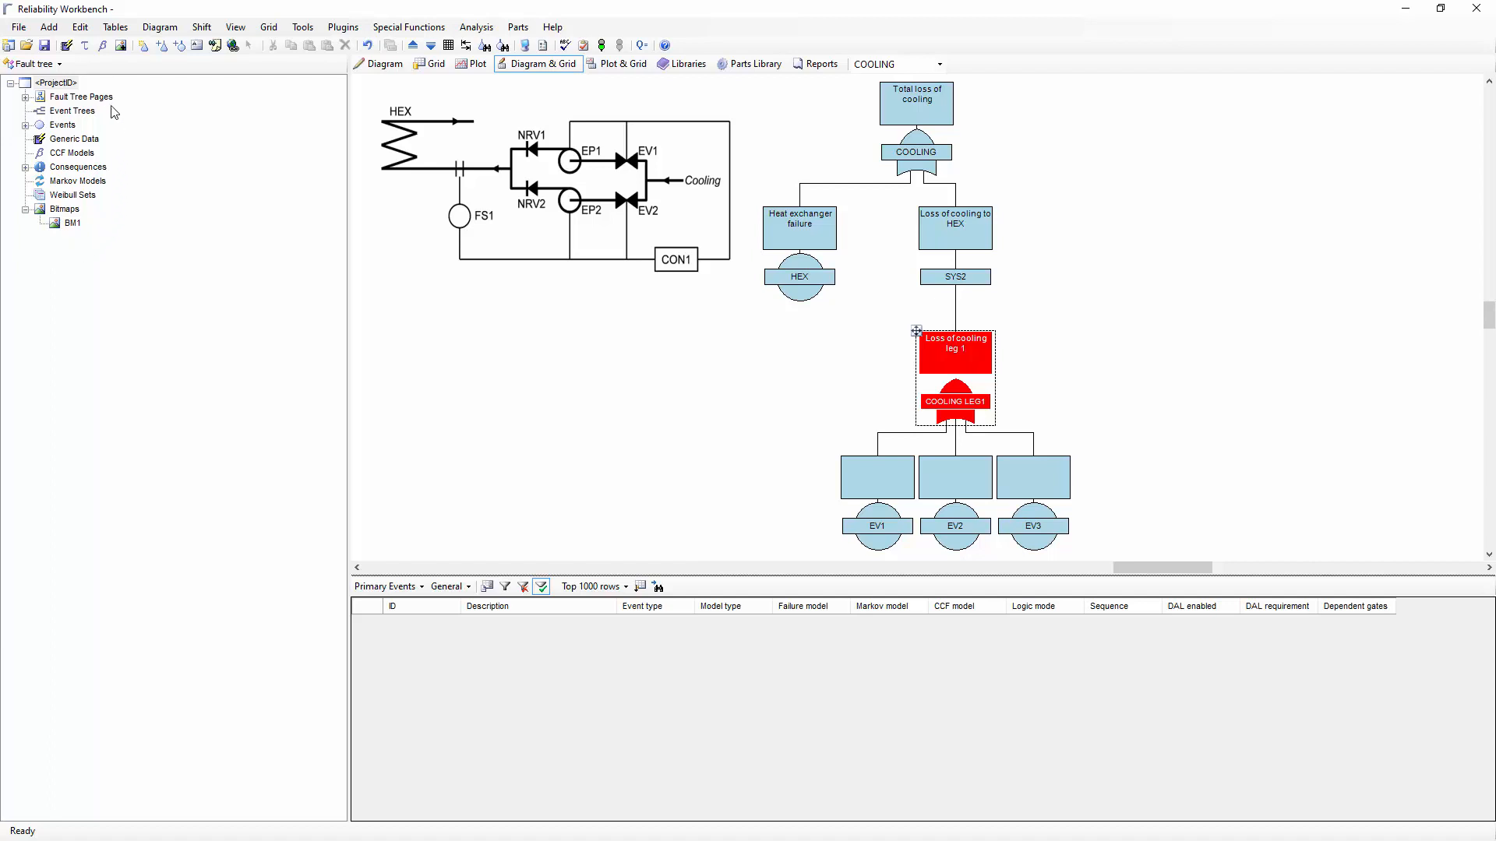
{"action": "left_click", "coordinate": [26, 97]}
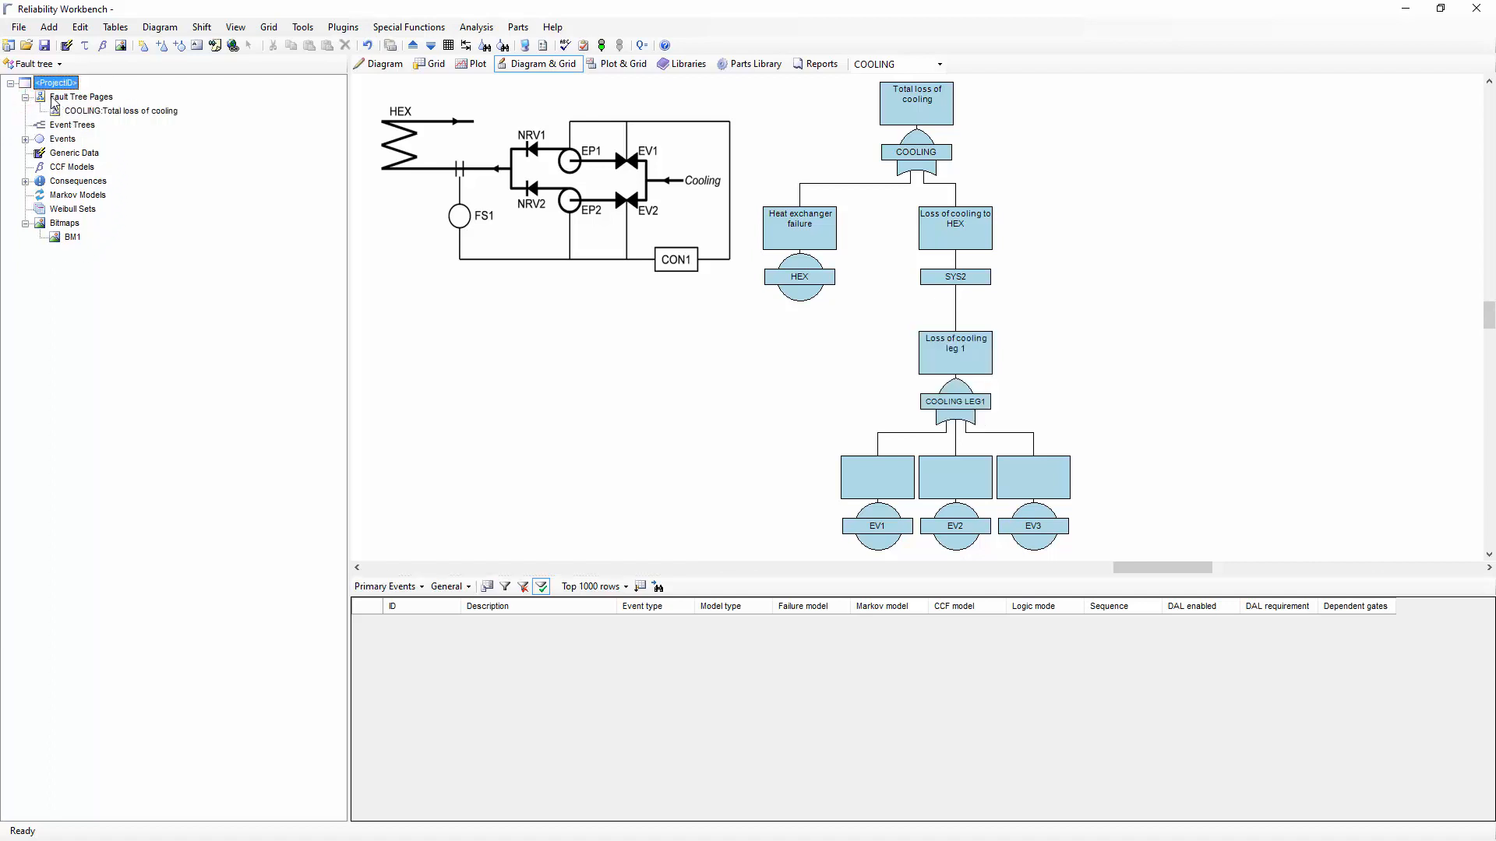
{"action": "left_click", "coordinate": [119, 113]}
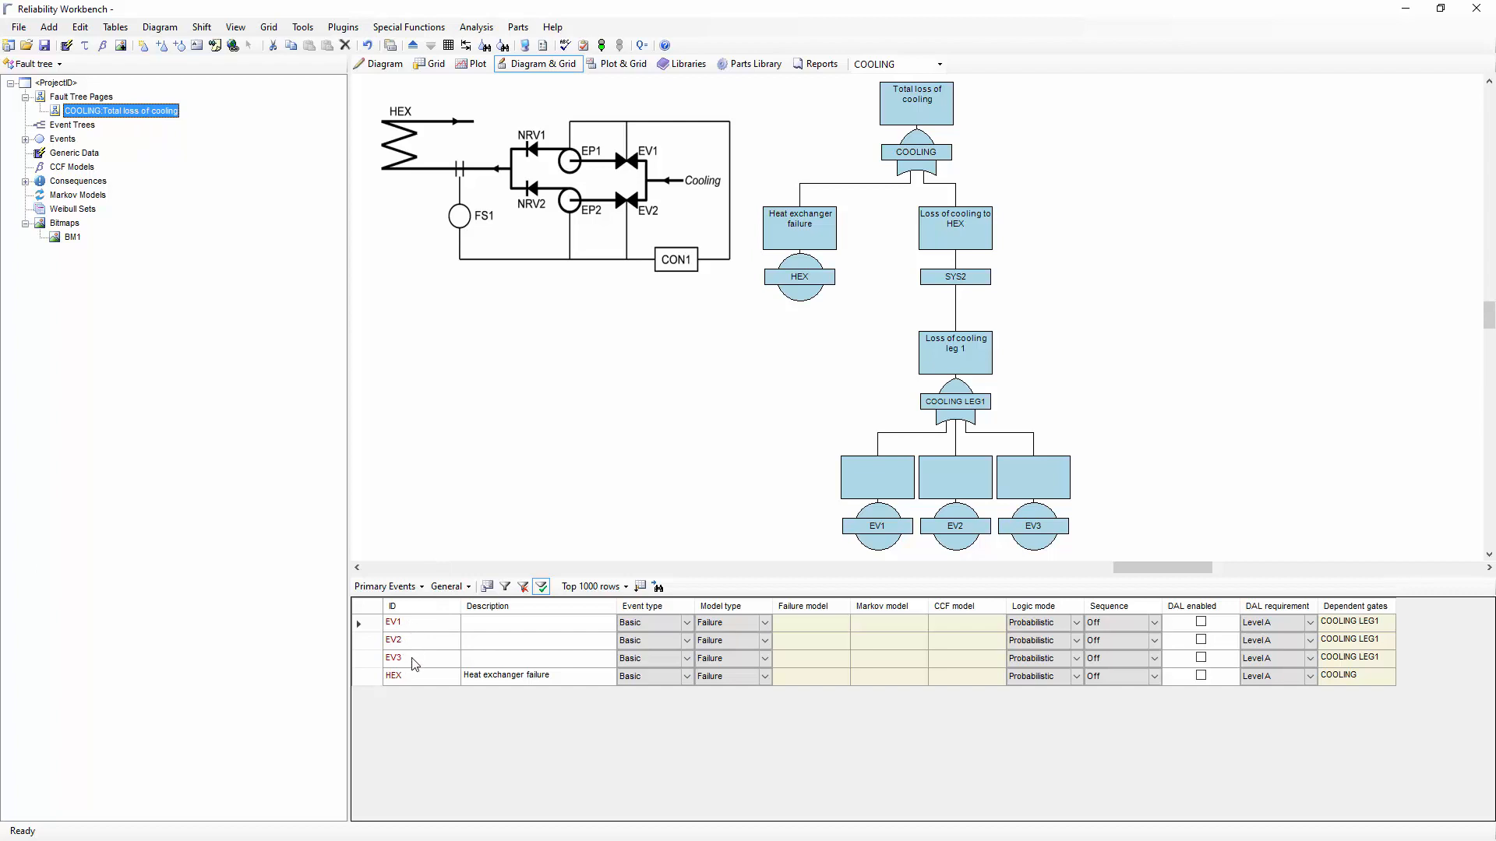
- Rename event EV1 as NRV1 and give it the description "Non-return valve 1 fails closed"
{"action": "left_click", "coordinate": [427, 625]}
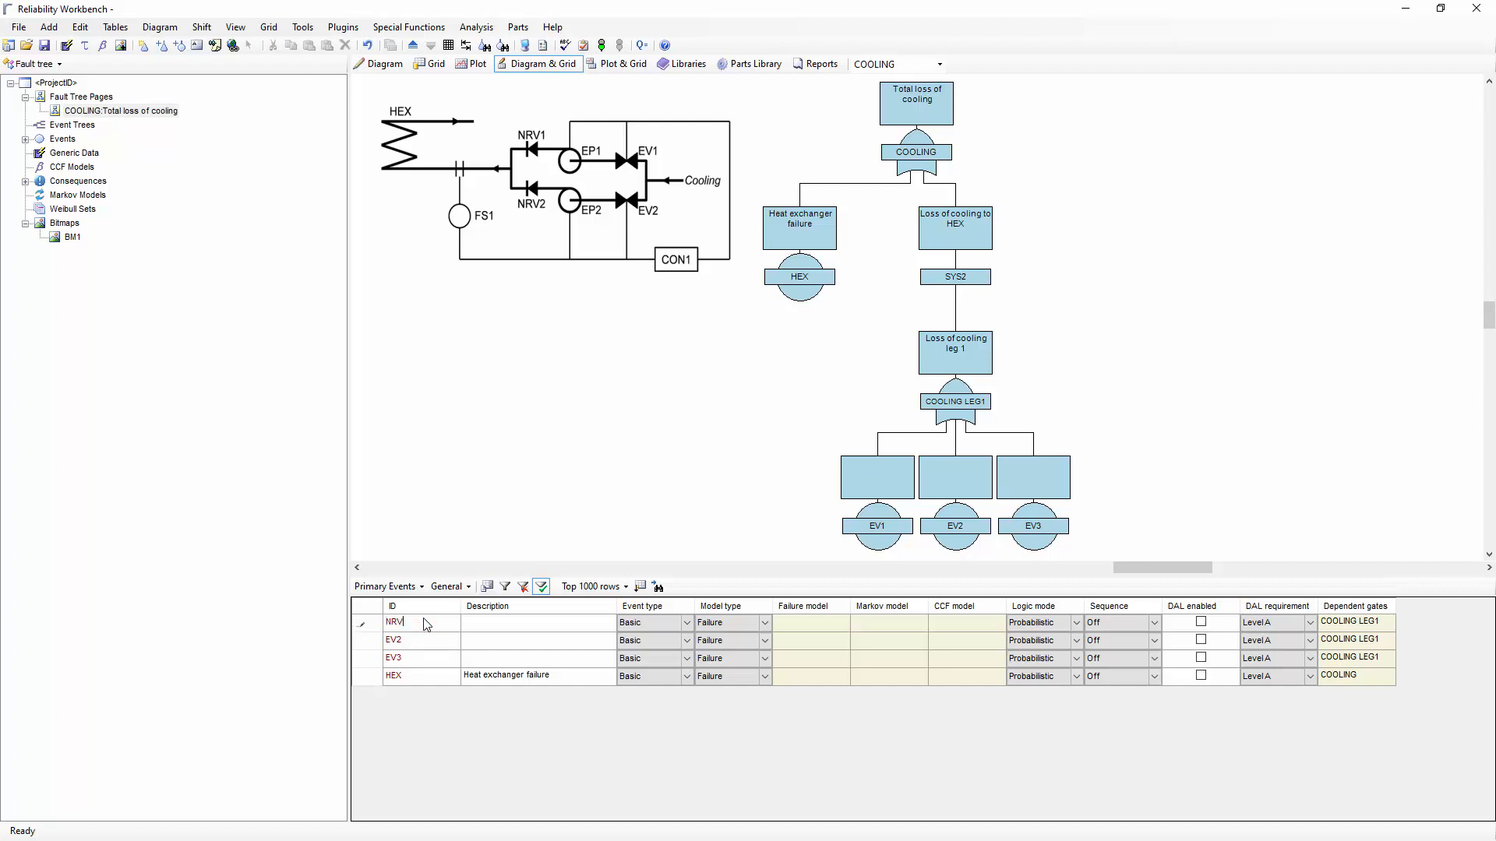
{"action": "key", "text": "Tab"}
{"action": "type", "text": "Non-return valve 1 fails closed"}
{"action": "key", "text": "Return"}
- Rename event EV2 as EP1 and give it the description "Pump 1 failure"
{"action": "key", "text": "shift+Tab"}
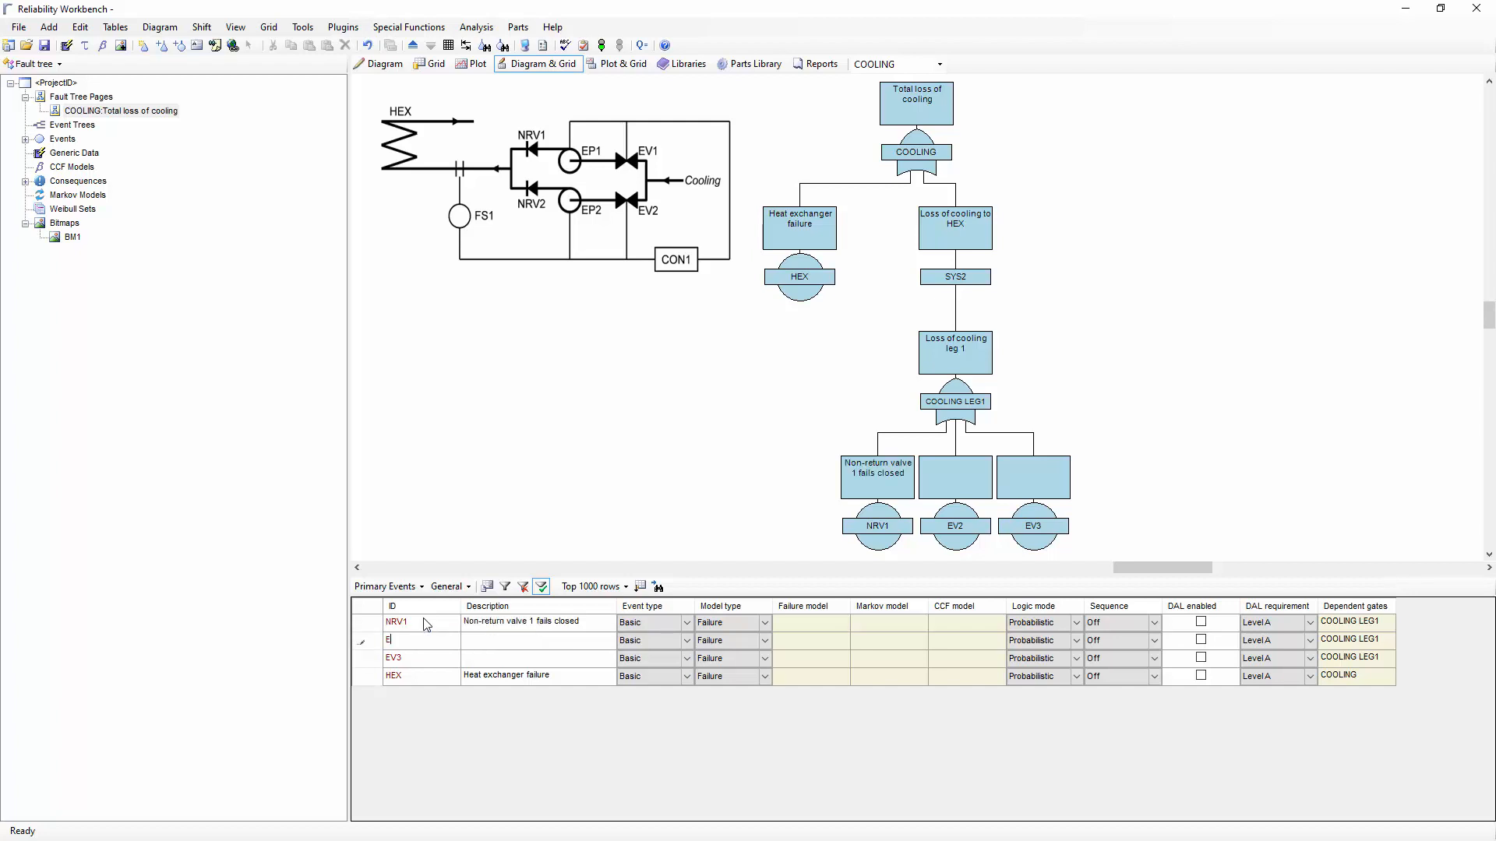
{"action": "type", "text": "EP1"}
{"action": "key", "text": "Tab"}
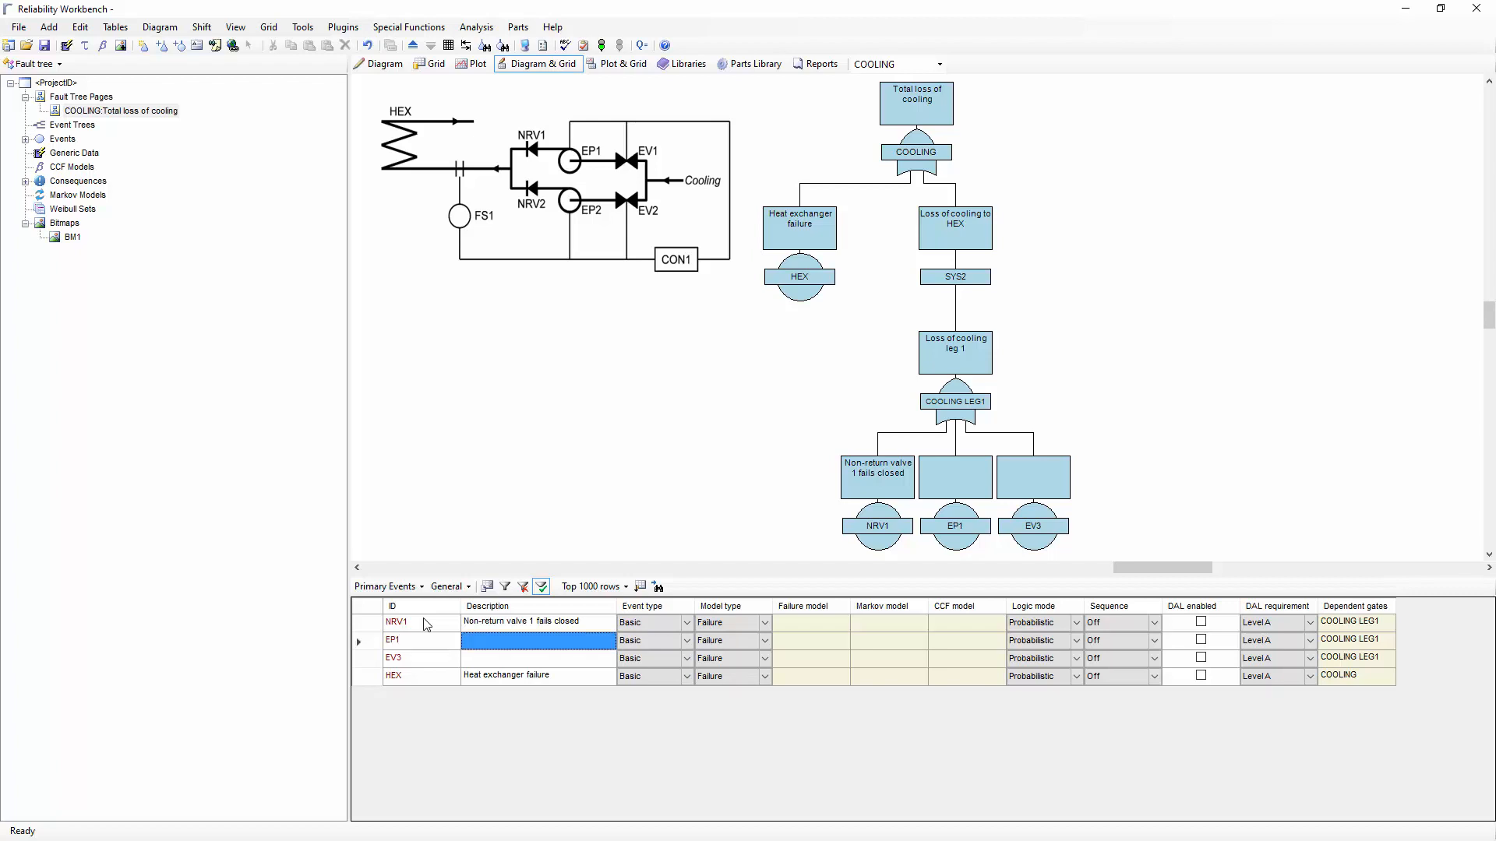
{"action": "type", "text": "Pump 1 failure"}
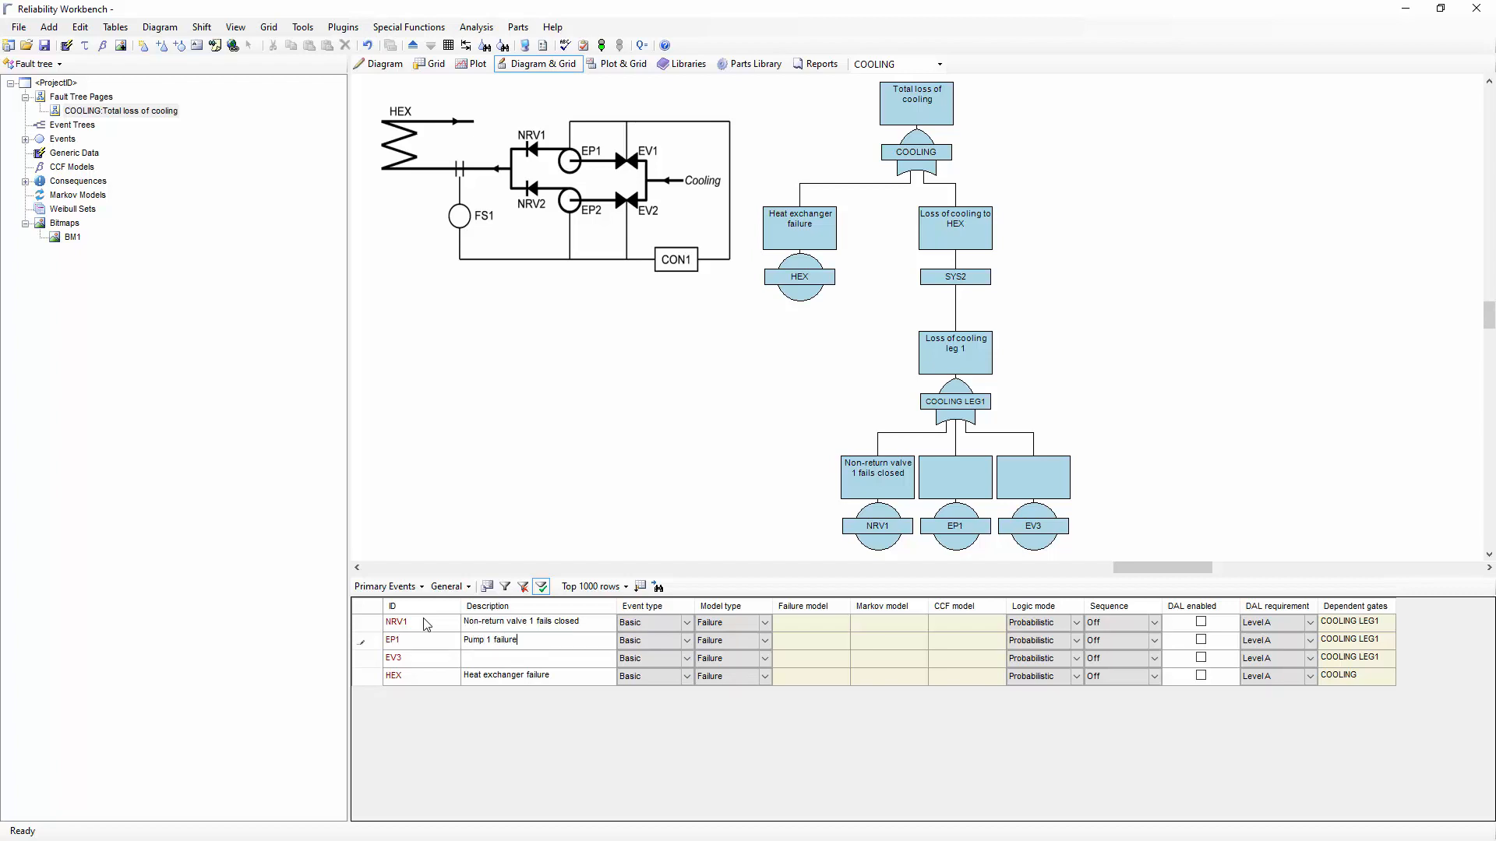
{"action": "key", "text": "Return"}
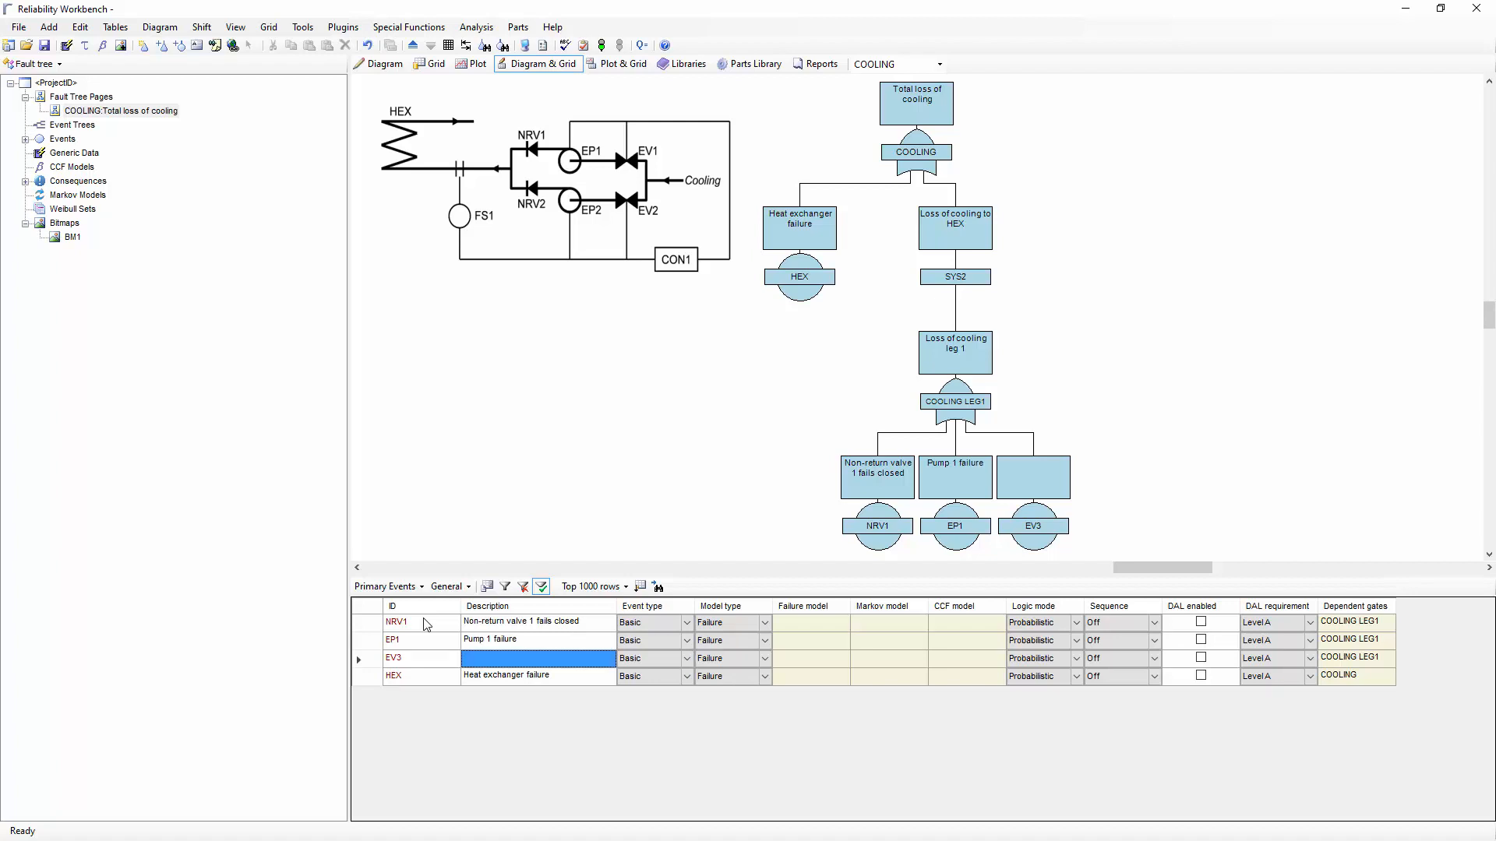
- Rename event EV3 as EV1 and give it the description "Valve 1 fails closed"
{"action": "key", "text": "shift+Tab"}
{"action": "type", "text": "EV"}
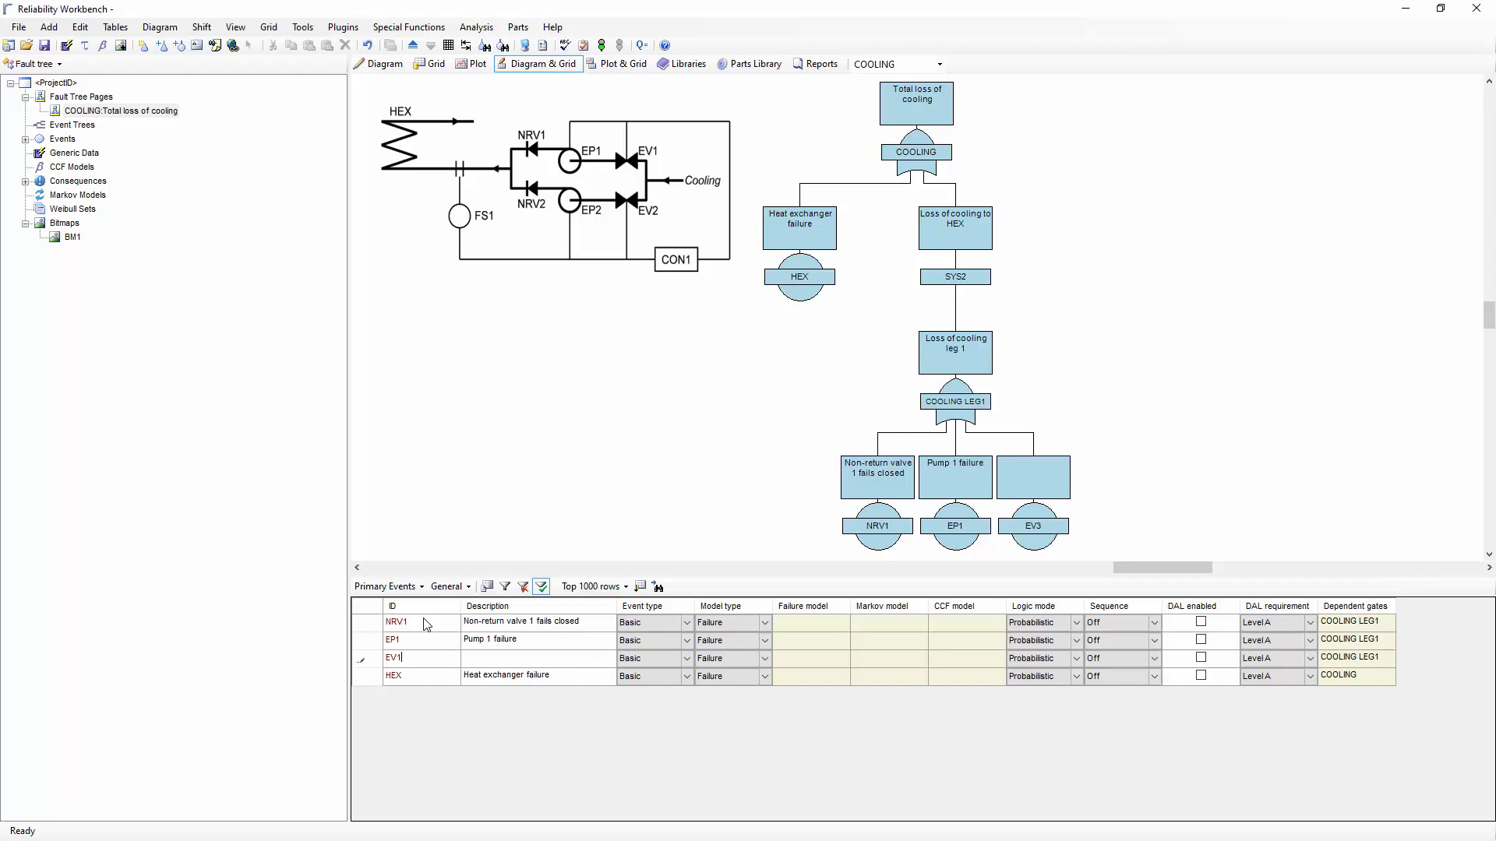
{"action": "key", "text": "Tab"}
{"action": "type", "text": "Esed"}
{"action": "key", "text": "Return"}
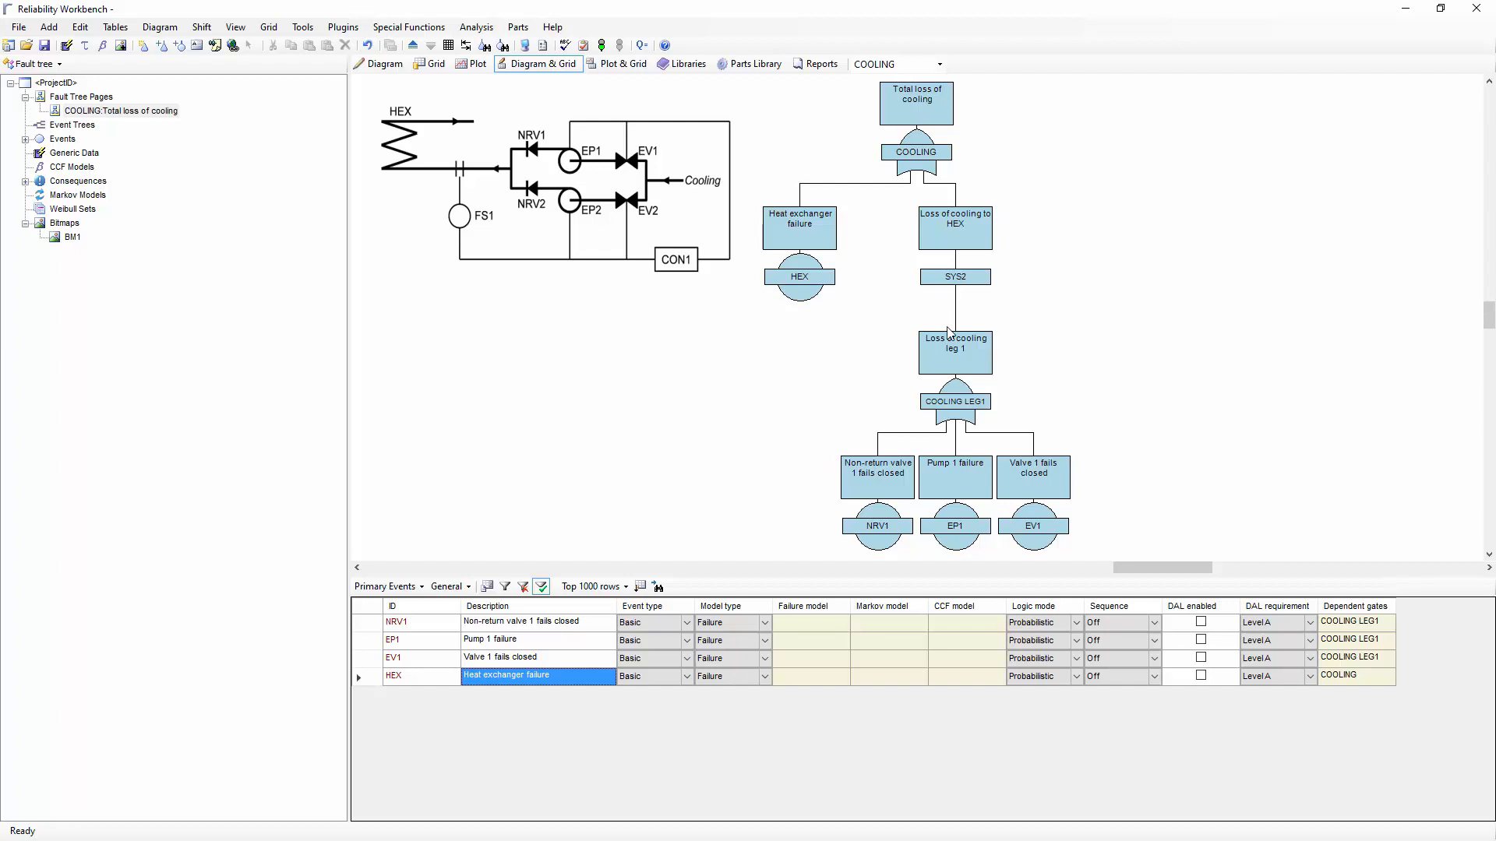
- Copy the COOLING LEG1 gate with its events and add it beneath SYS2 using Paste Special, letting all primary events be renamed
{"action": "left_click", "coordinate": [965, 360]}
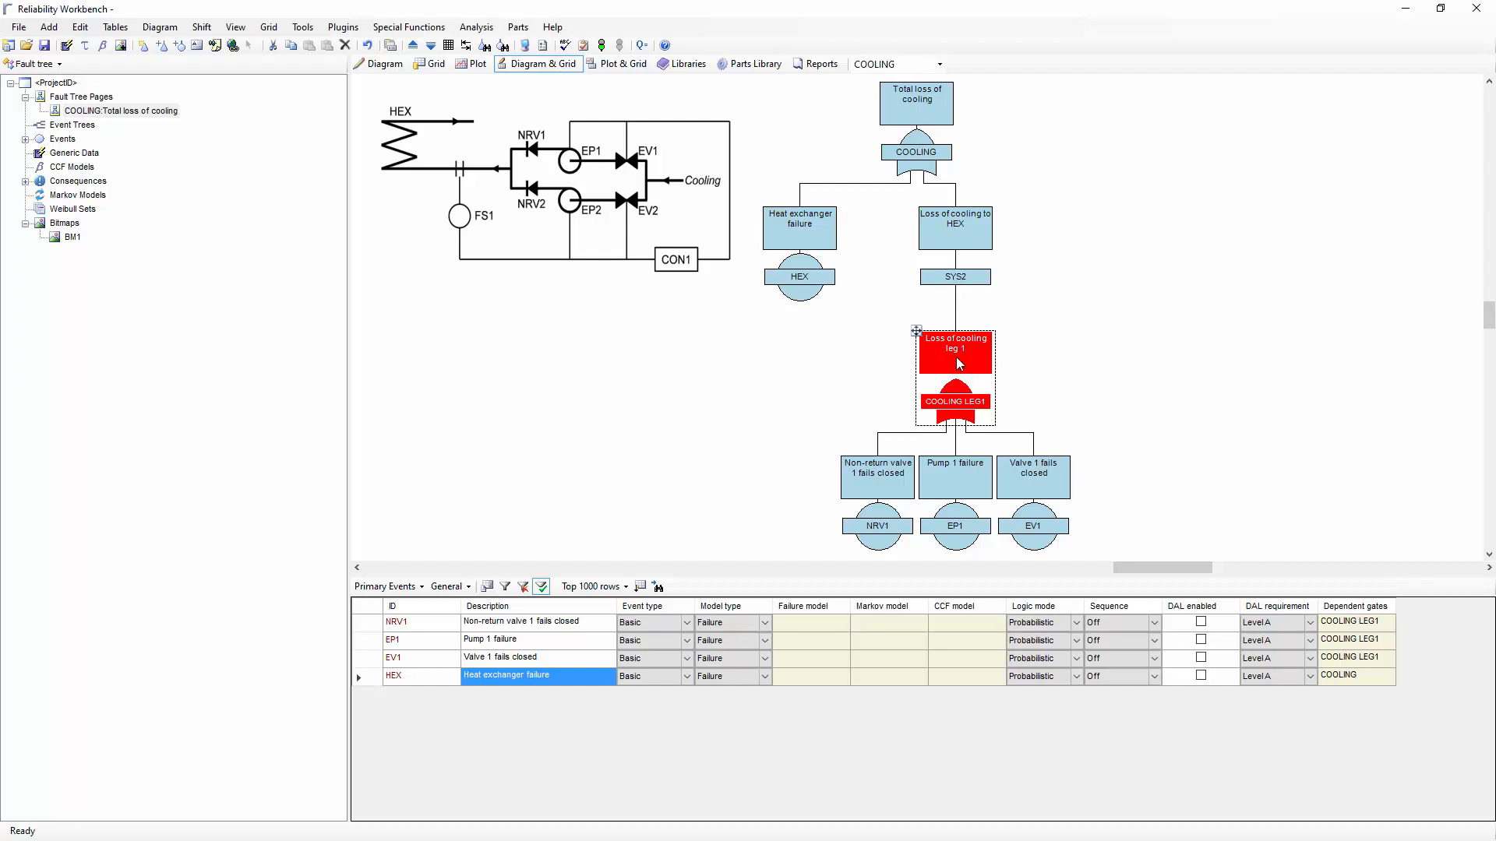
{"action": "right_click", "coordinate": [957, 356]}
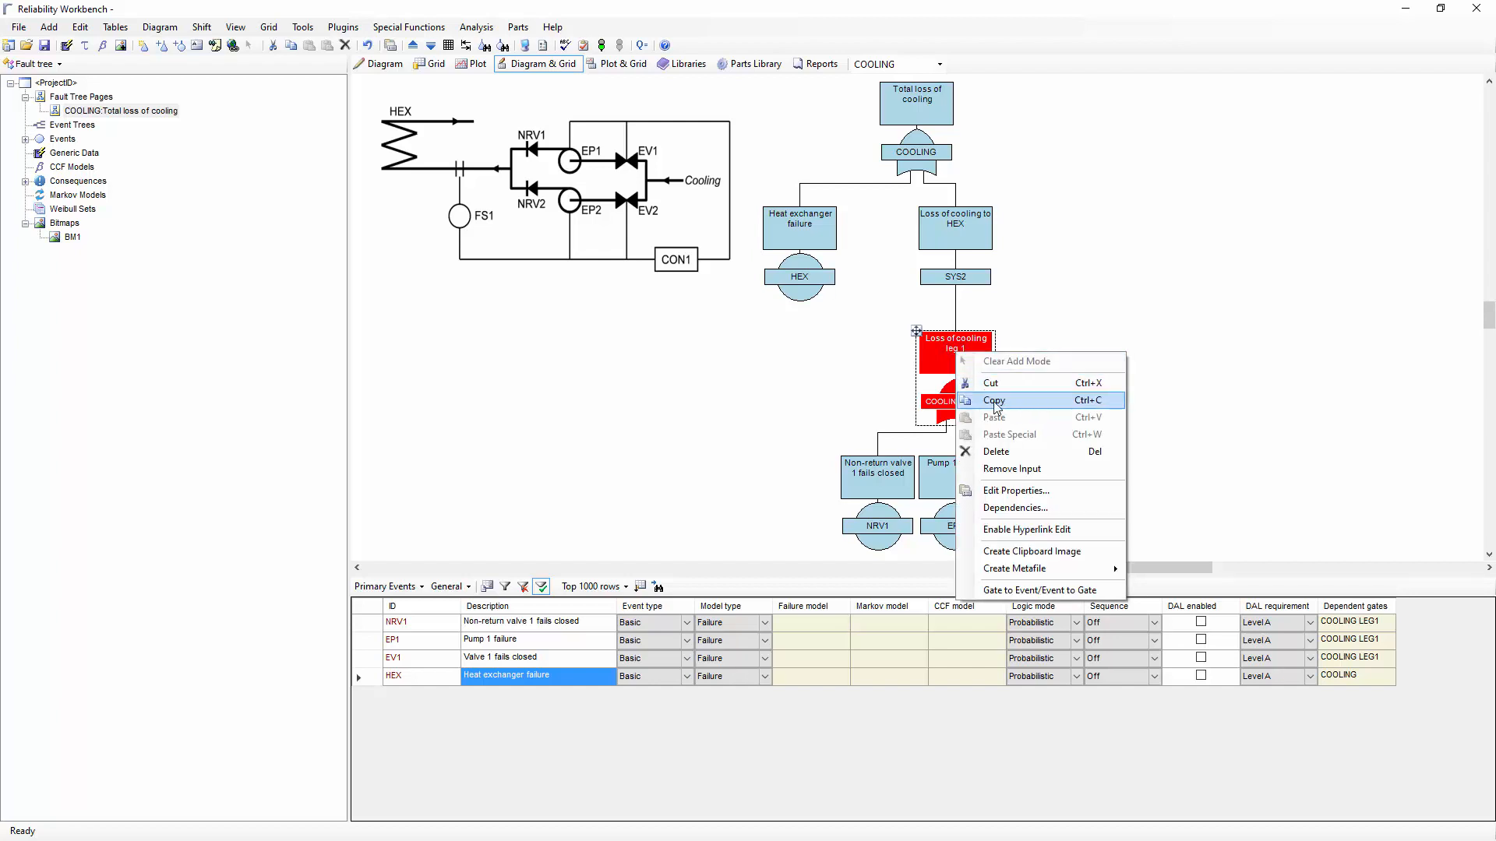
{"action": "left_click", "coordinate": [292, 48]}
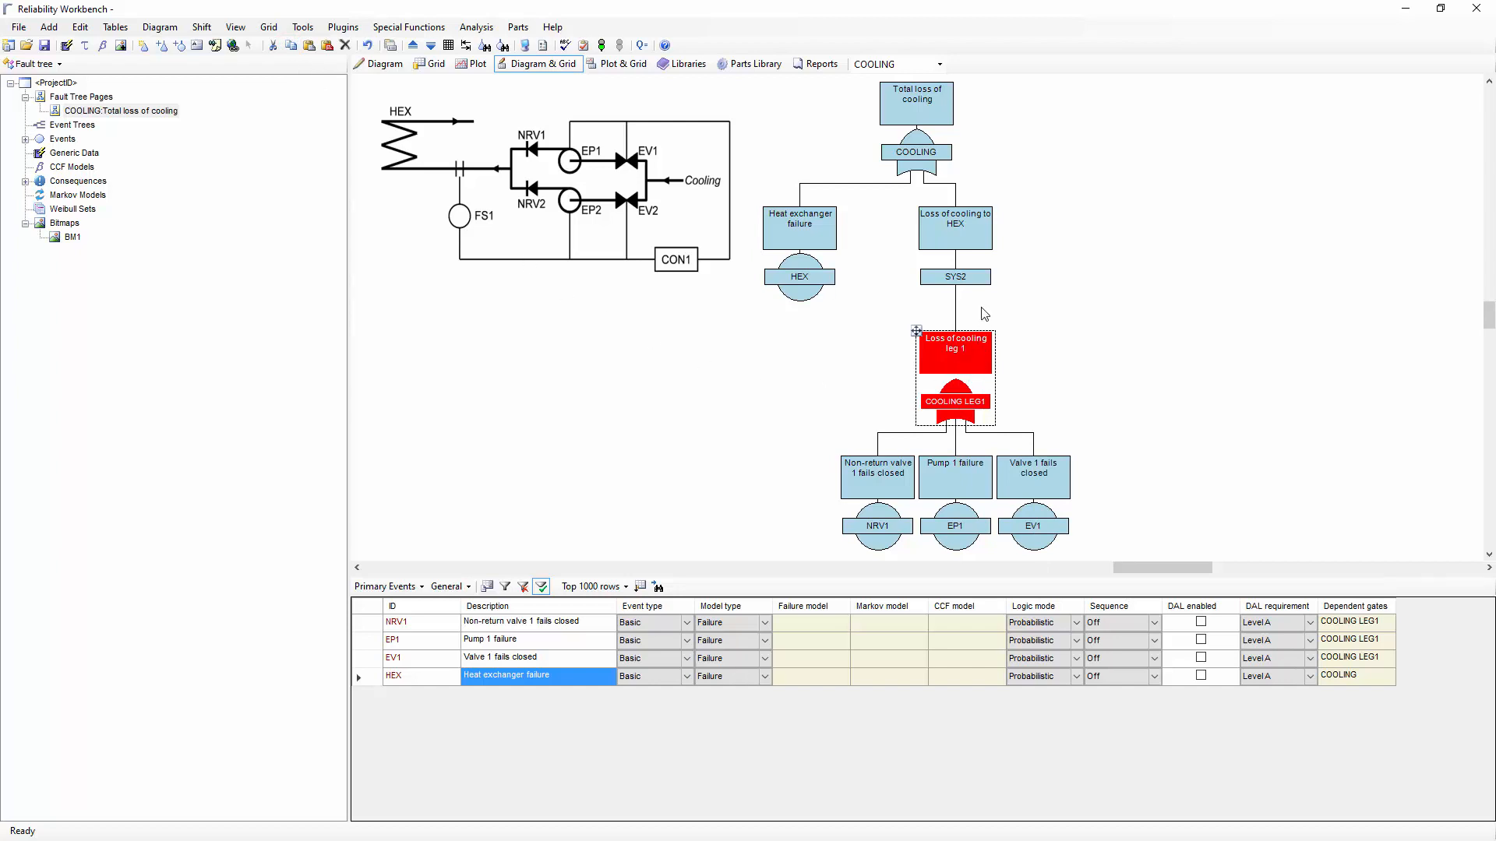
{"action": "left_click", "coordinate": [970, 223]}
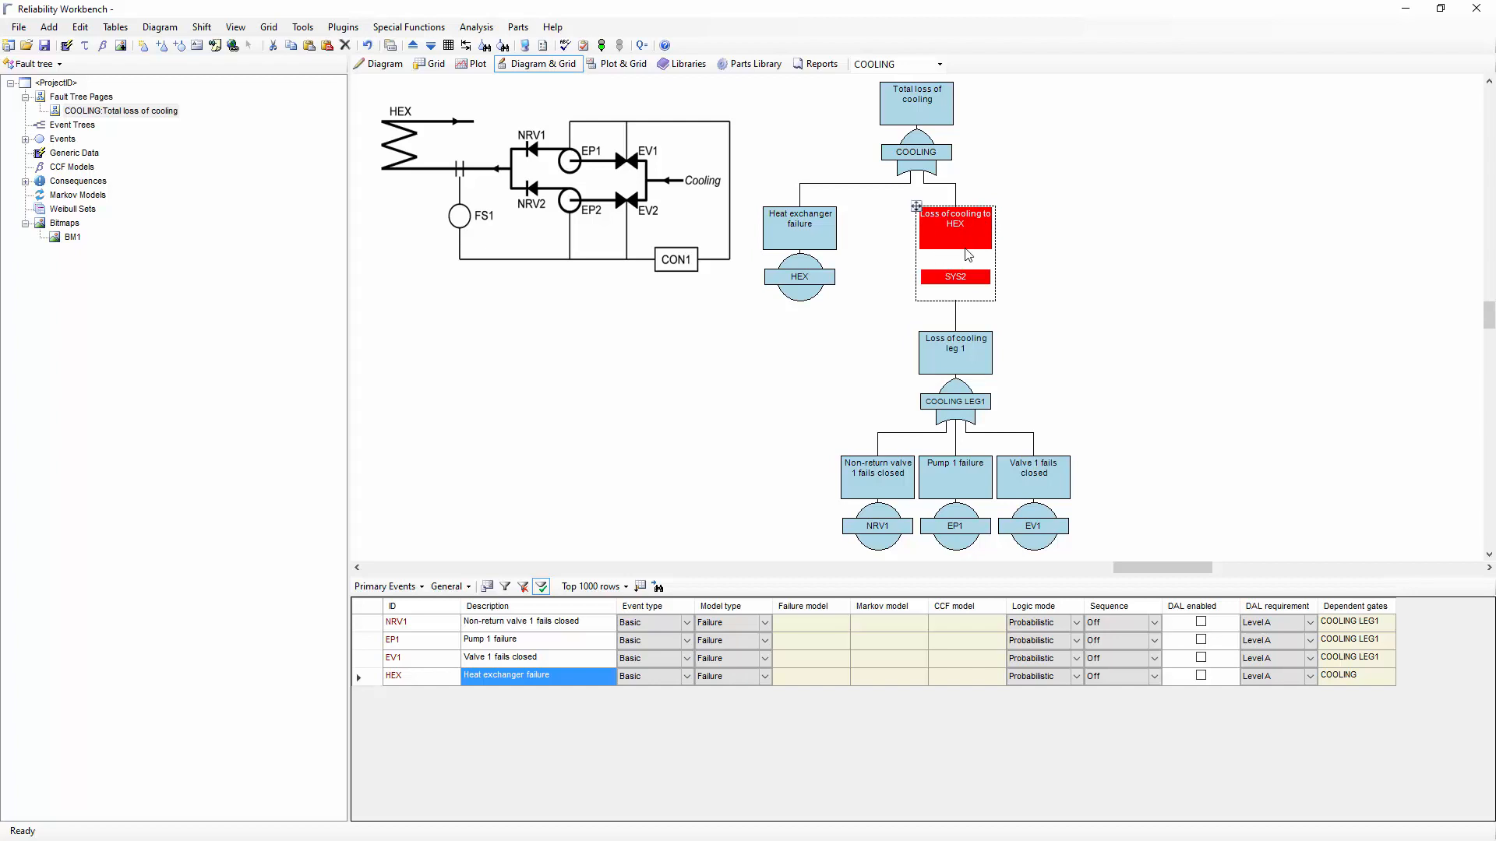
{"action": "right_click", "coordinate": [966, 249]}
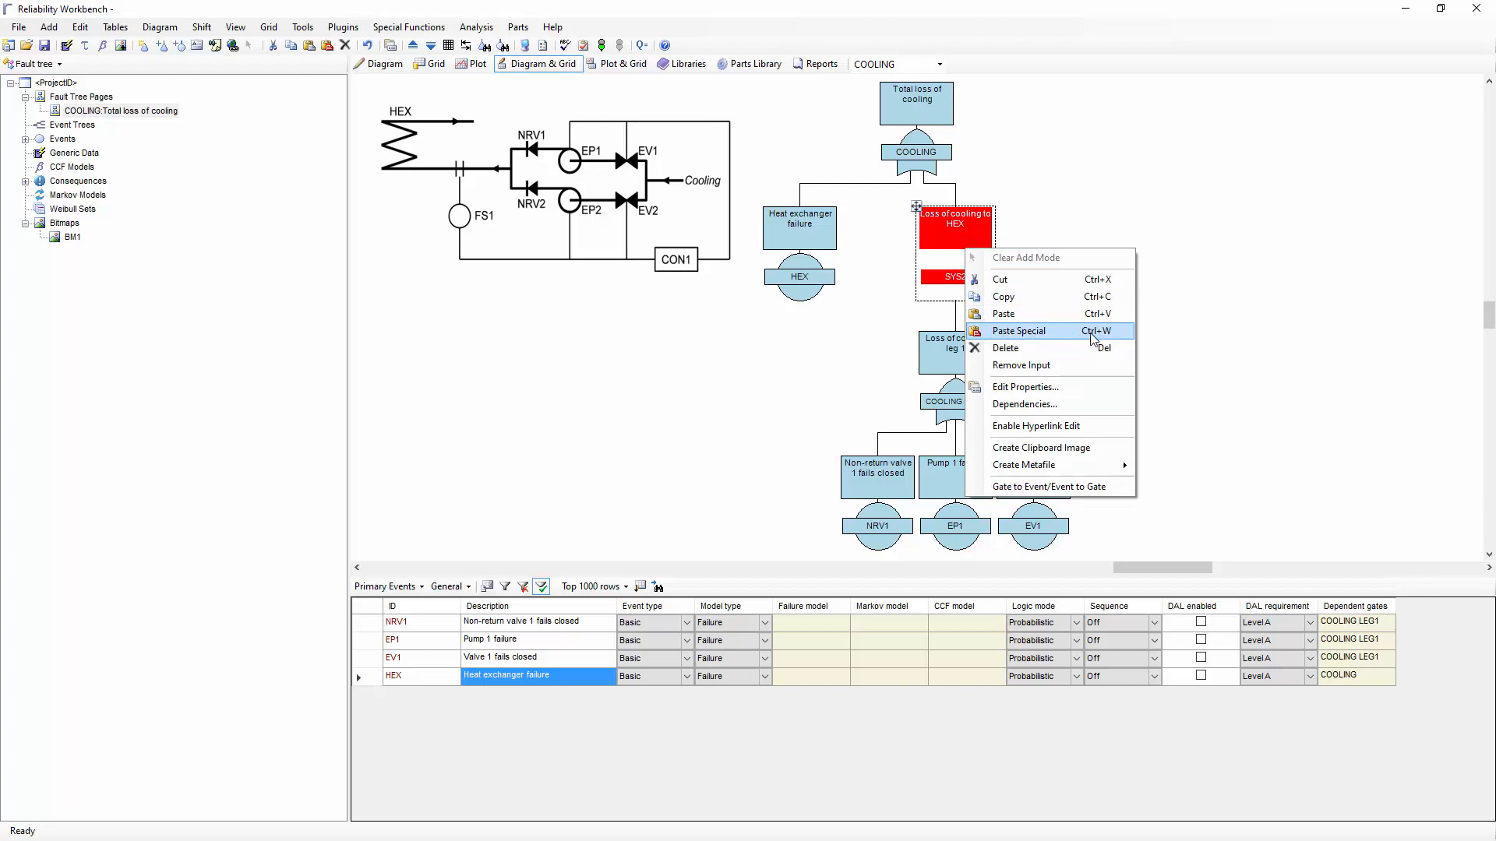
{"action": "left_click", "coordinate": [1050, 334]}
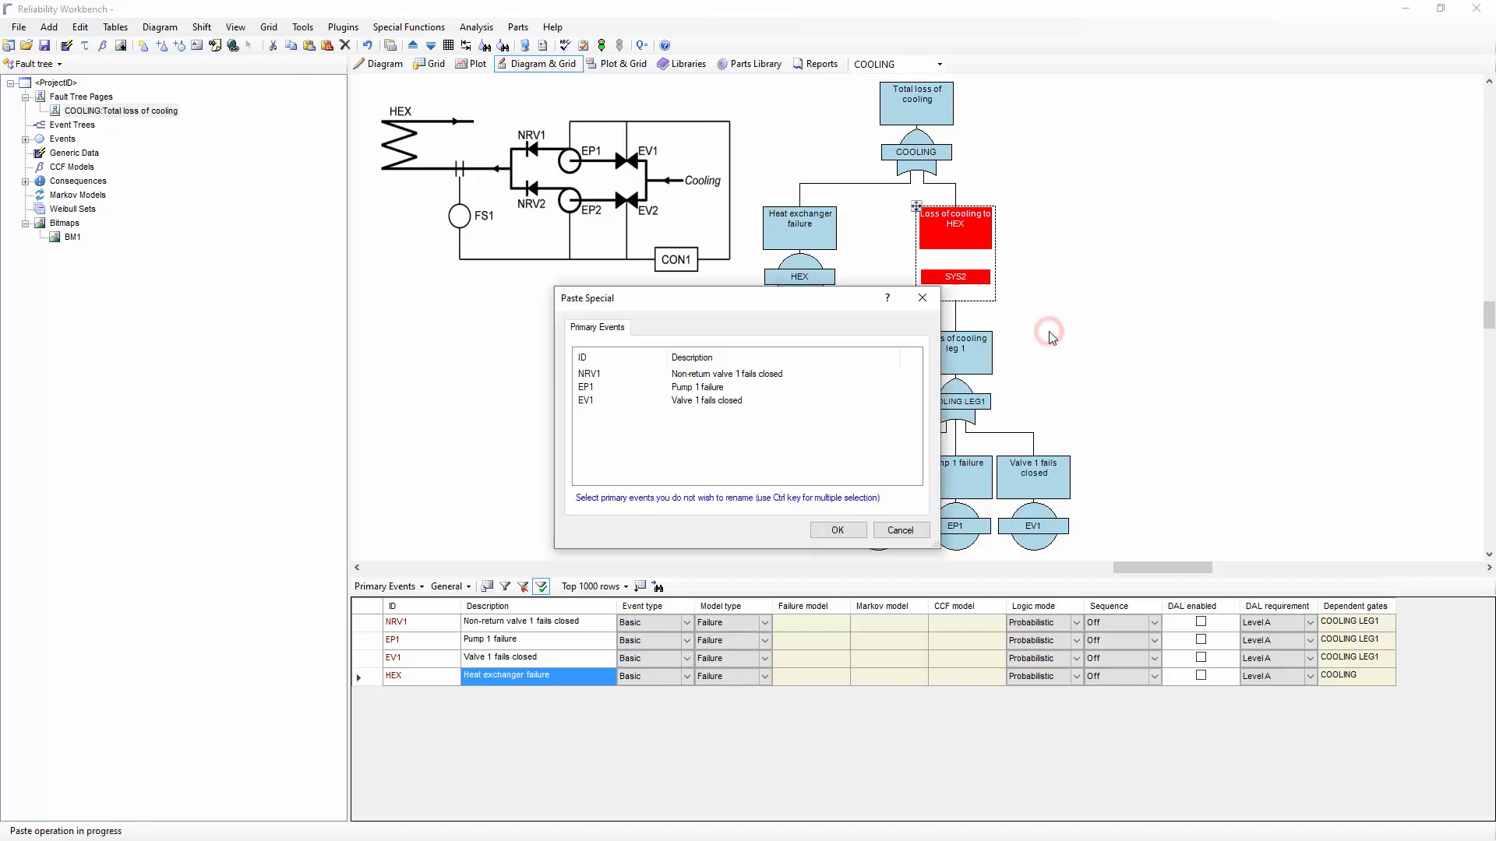
{"action": "left_click", "coordinate": [836, 536]}
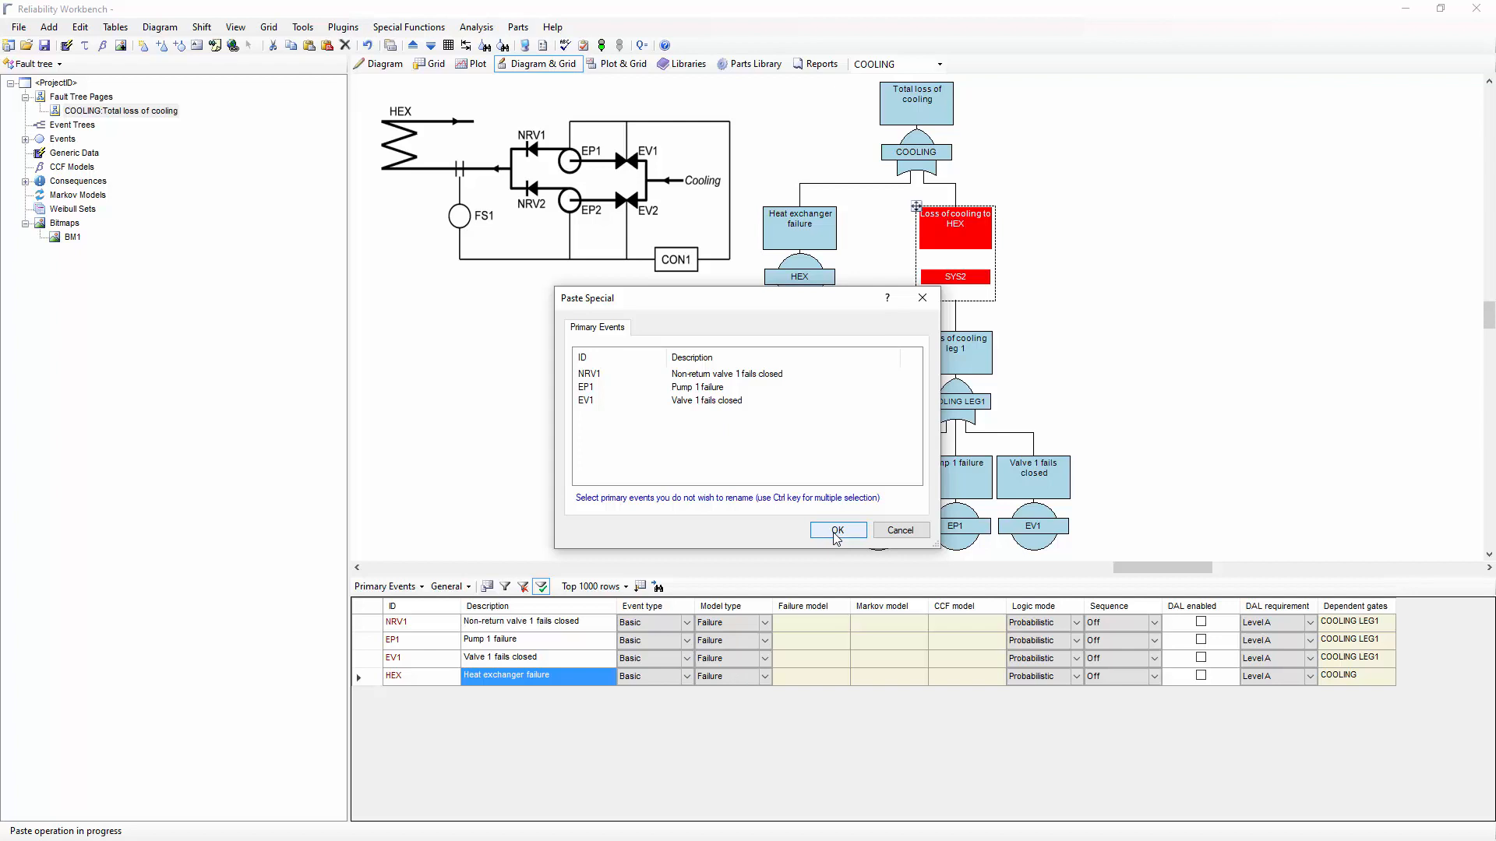
{"action": "left_click", "coordinate": [837, 532]}
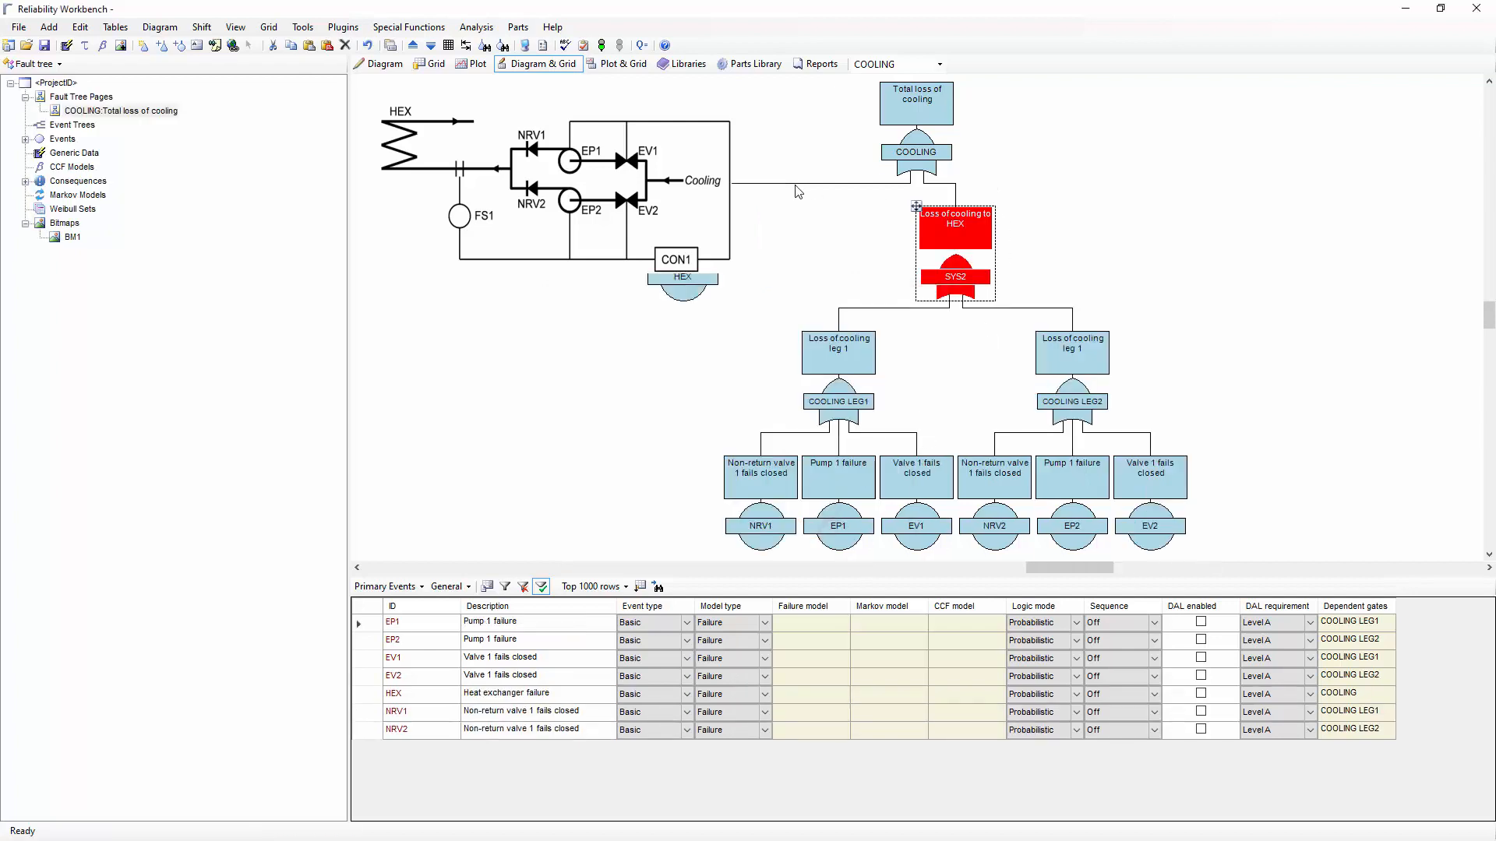
- Move the cooling schematic to the empty area right of the COOLING gate, clear of the fault tree
{"action": "left_click", "coordinate": [664, 186]}
{"action": "left_click_drag", "start_coordinate": [473, 179], "coordinate": [1125, 180]}
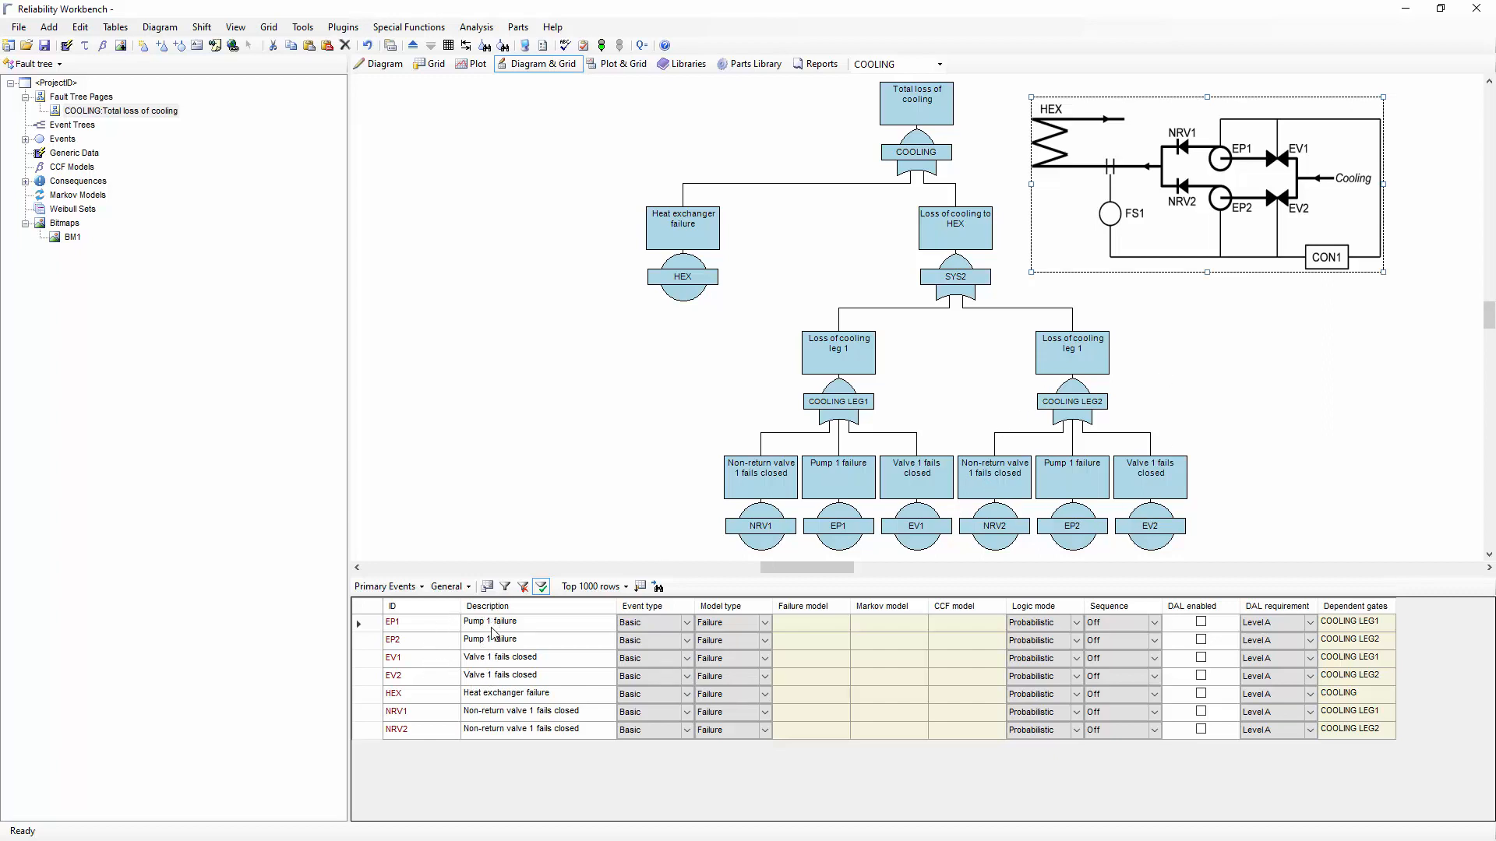
- Using Find & Replace on the Description column of the primary events, replace "1" with "2" in the description of EP2
{"action": "left_click", "coordinate": [659, 590]}
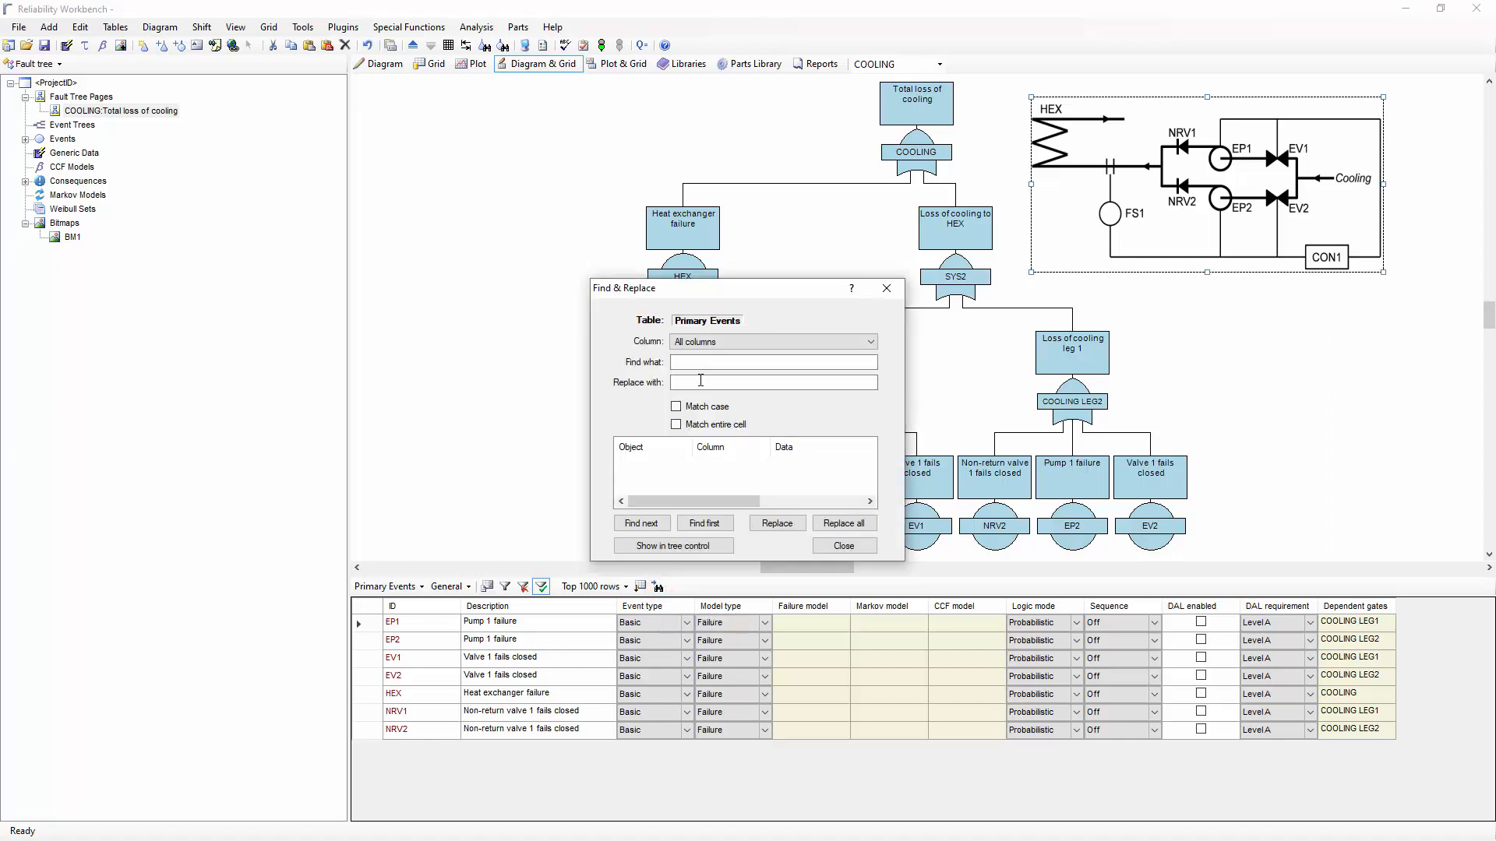
{"action": "left_click", "coordinate": [722, 343]}
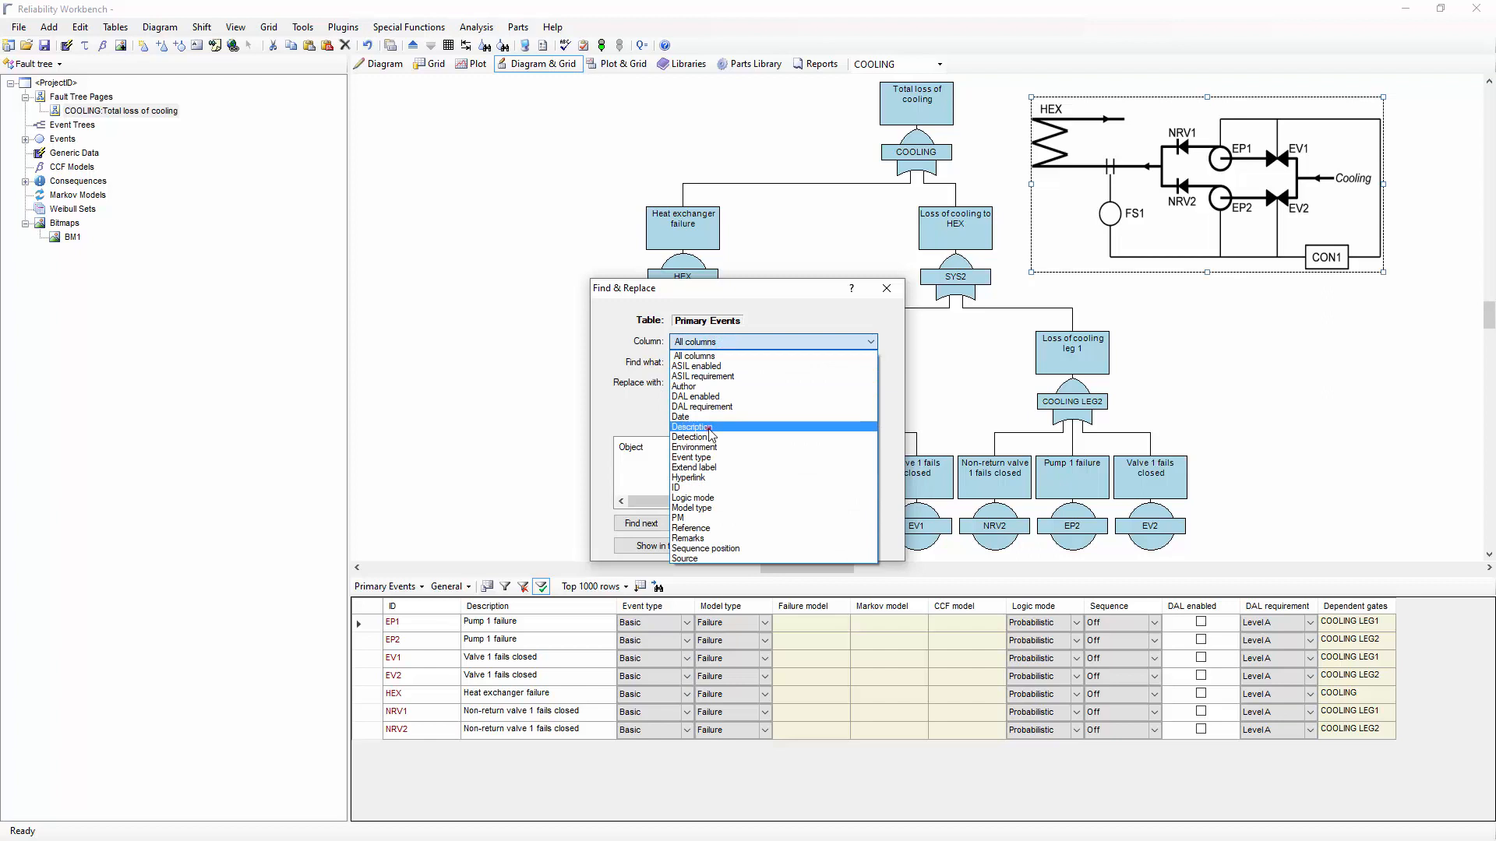
{"action": "left_click", "coordinate": [706, 427]}
{"action": "left_click", "coordinate": [698, 363]}
{"action": "type", "text": "1"}
{"action": "left_click", "coordinate": [696, 382]}
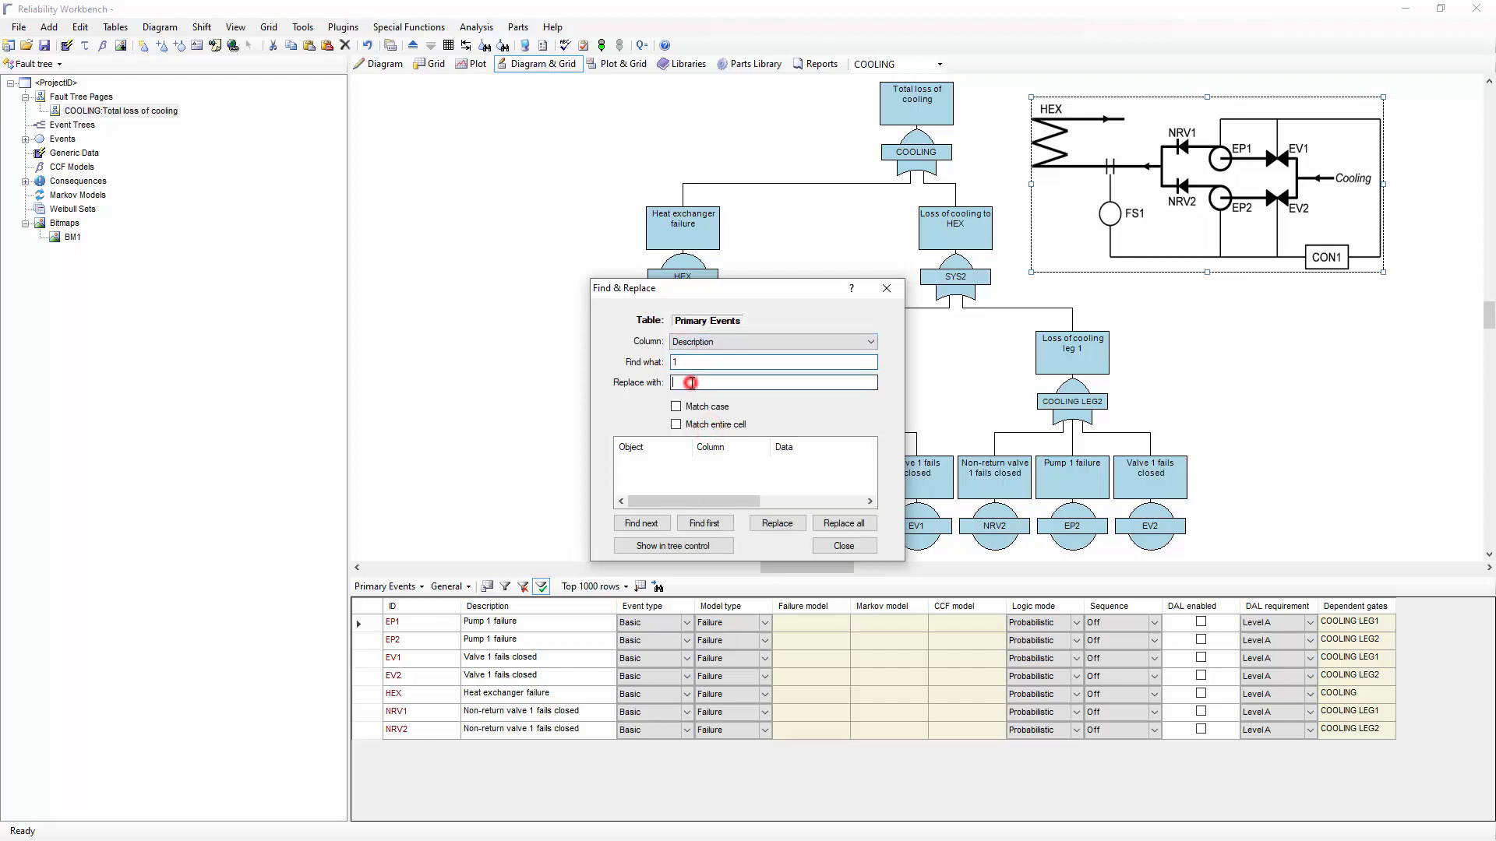
{"action": "type", "text": "2"}
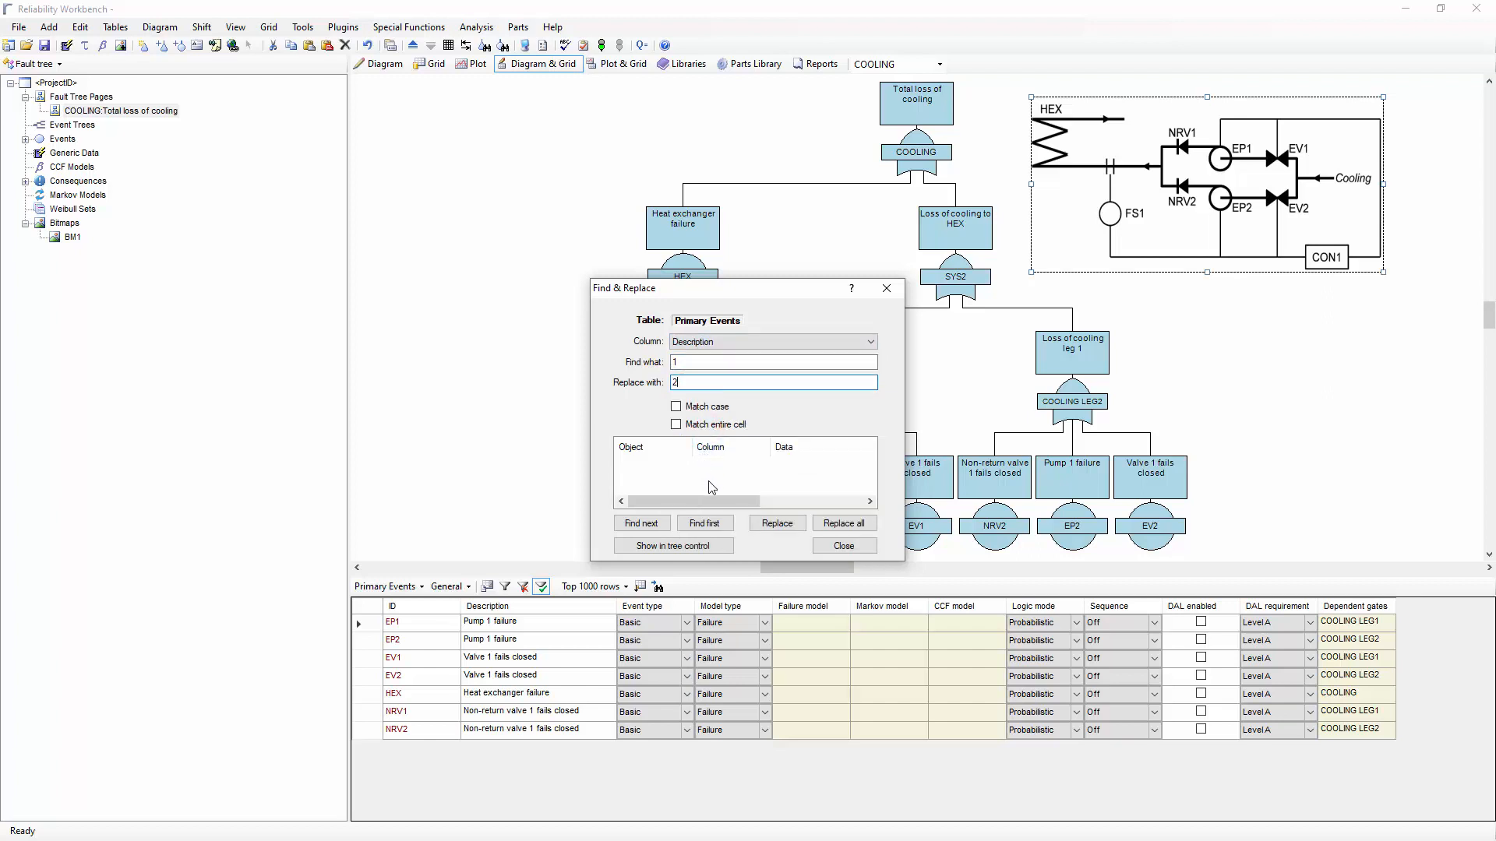
{"action": "left_click", "coordinate": [705, 523]}
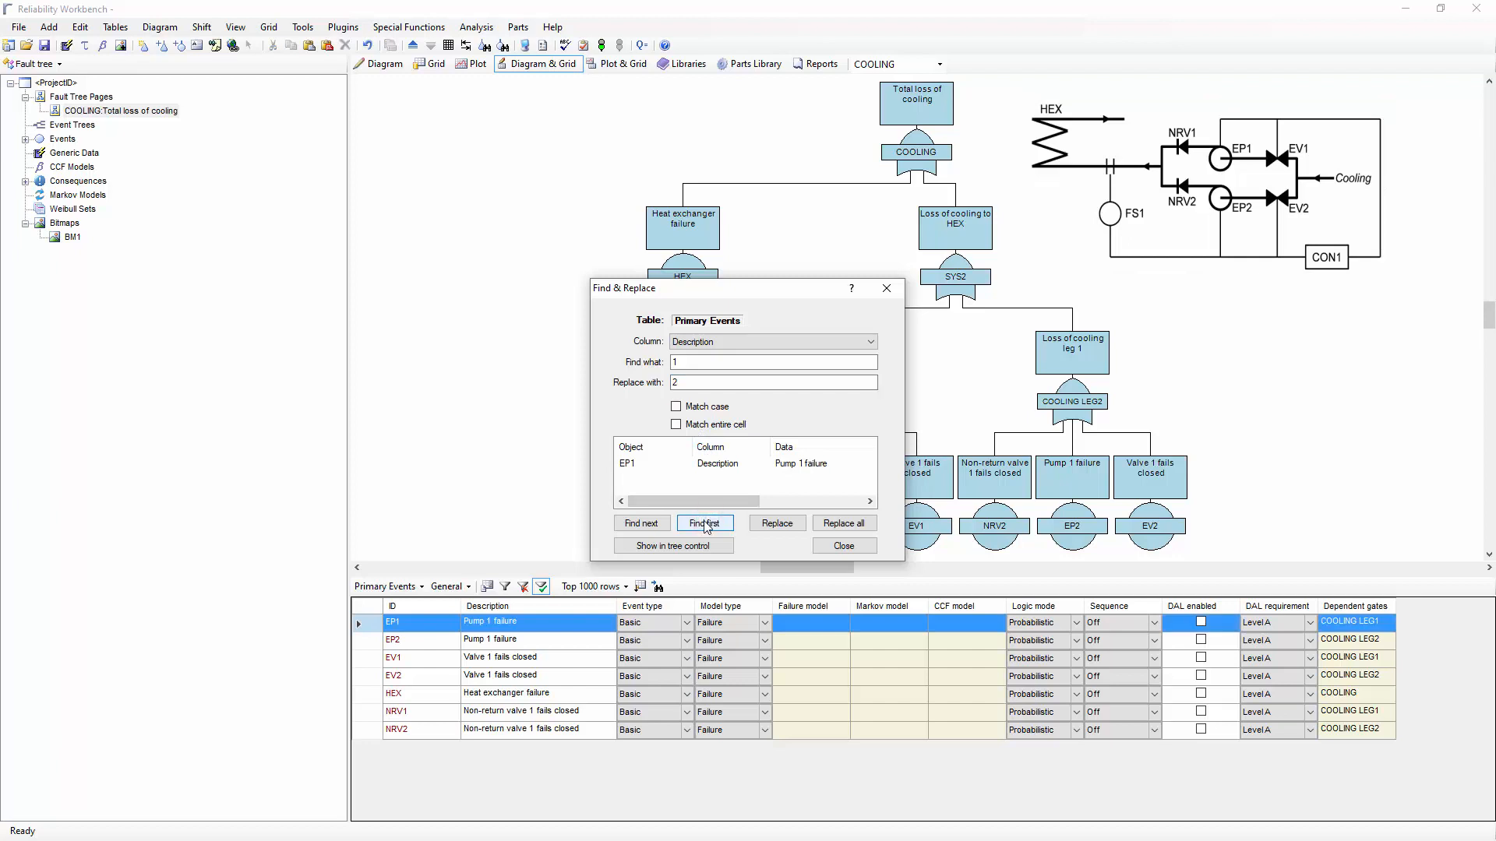
{"action": "left_click", "coordinate": [657, 524]}
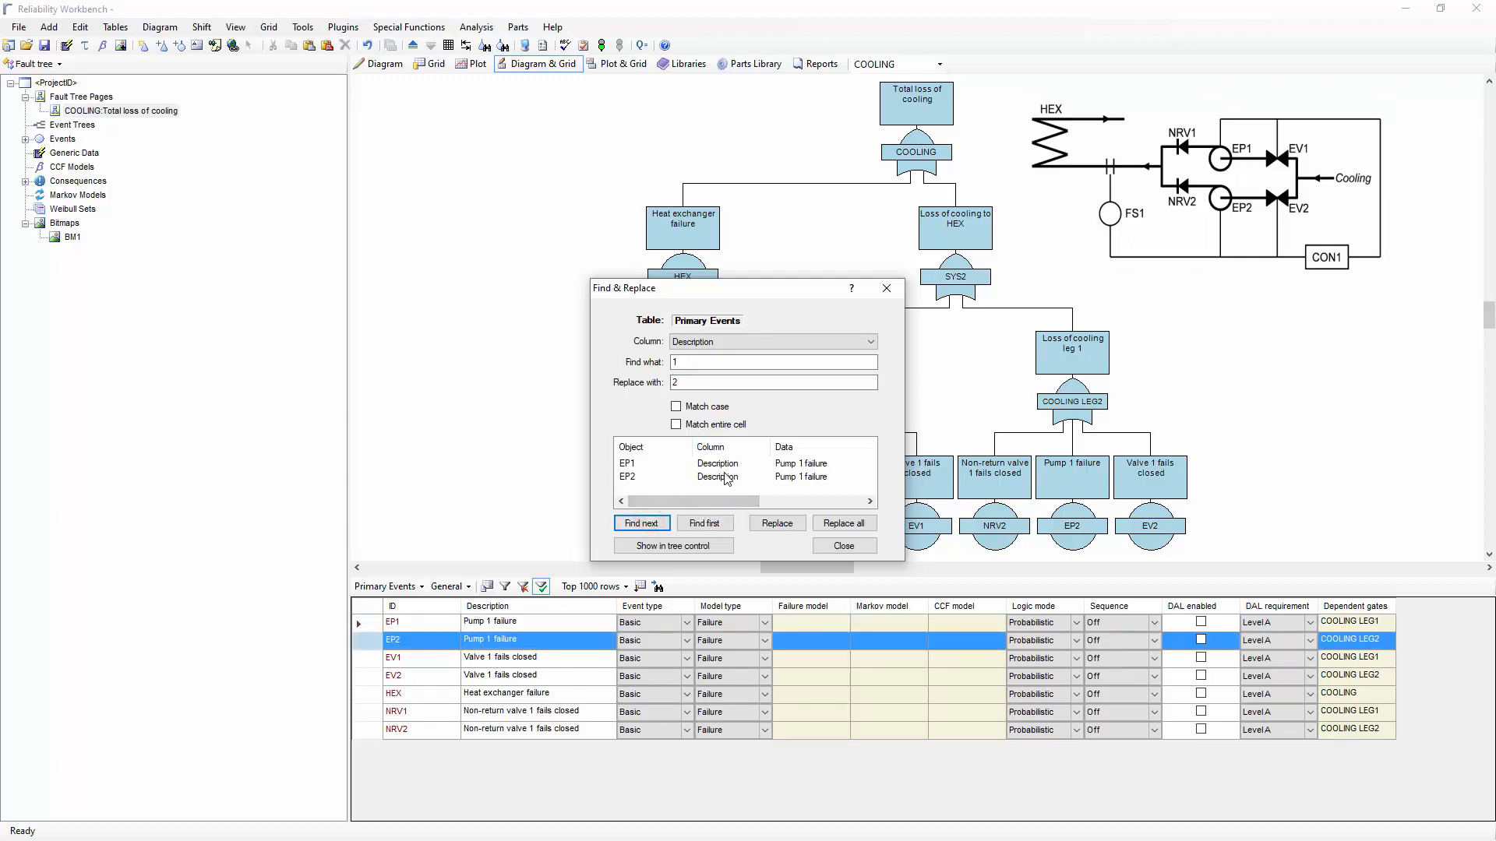
{"action": "left_click", "coordinate": [778, 523]}
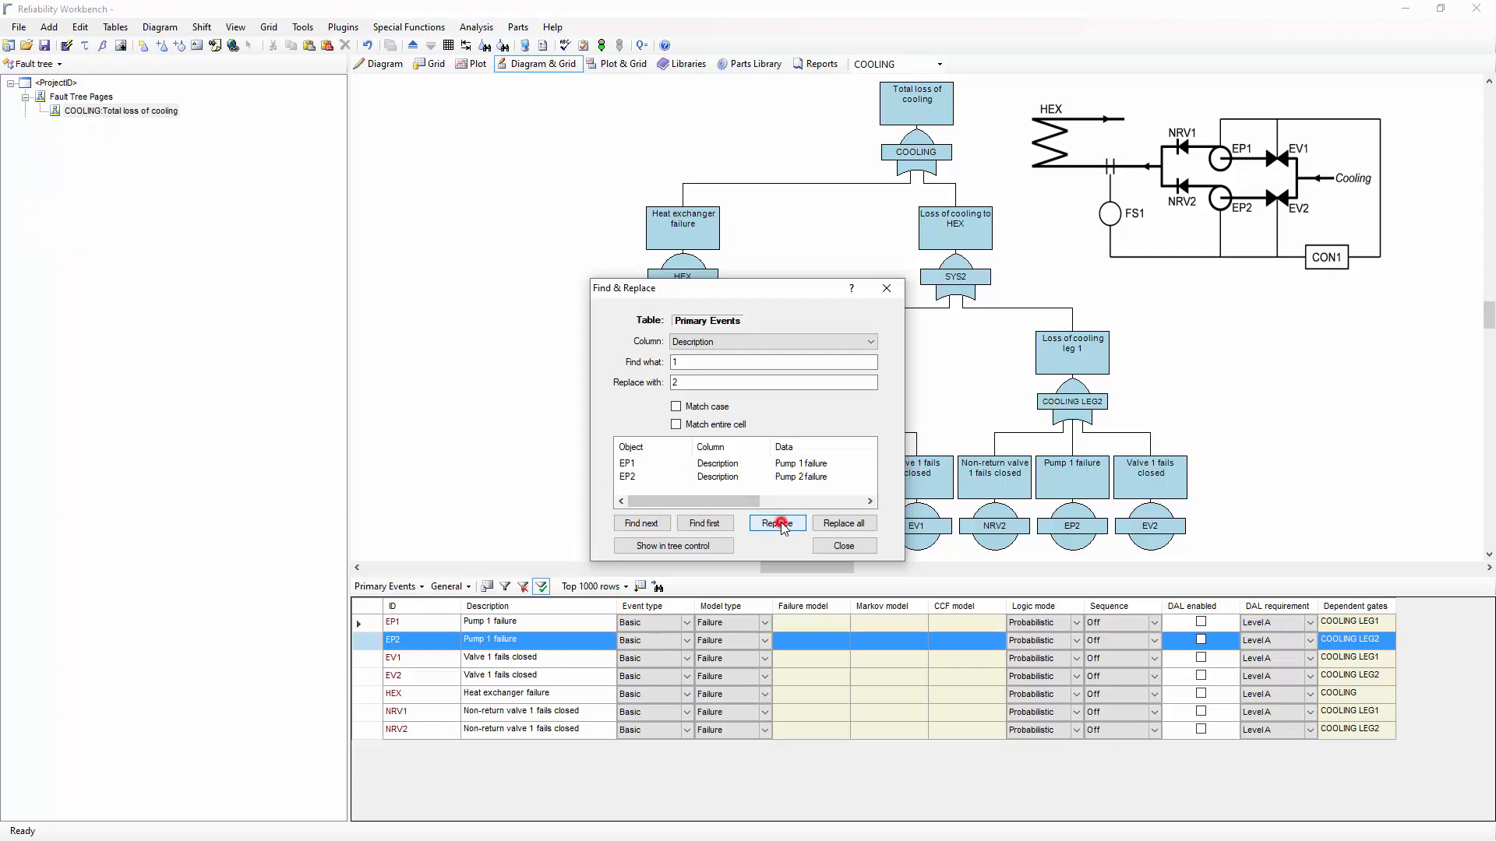
- Replace "1" with "2" in the descriptions of EV2 and NRV2, skipping EV1 and NRV1, and close Find & Replace
{"action": "left_click", "coordinate": [653, 525]}
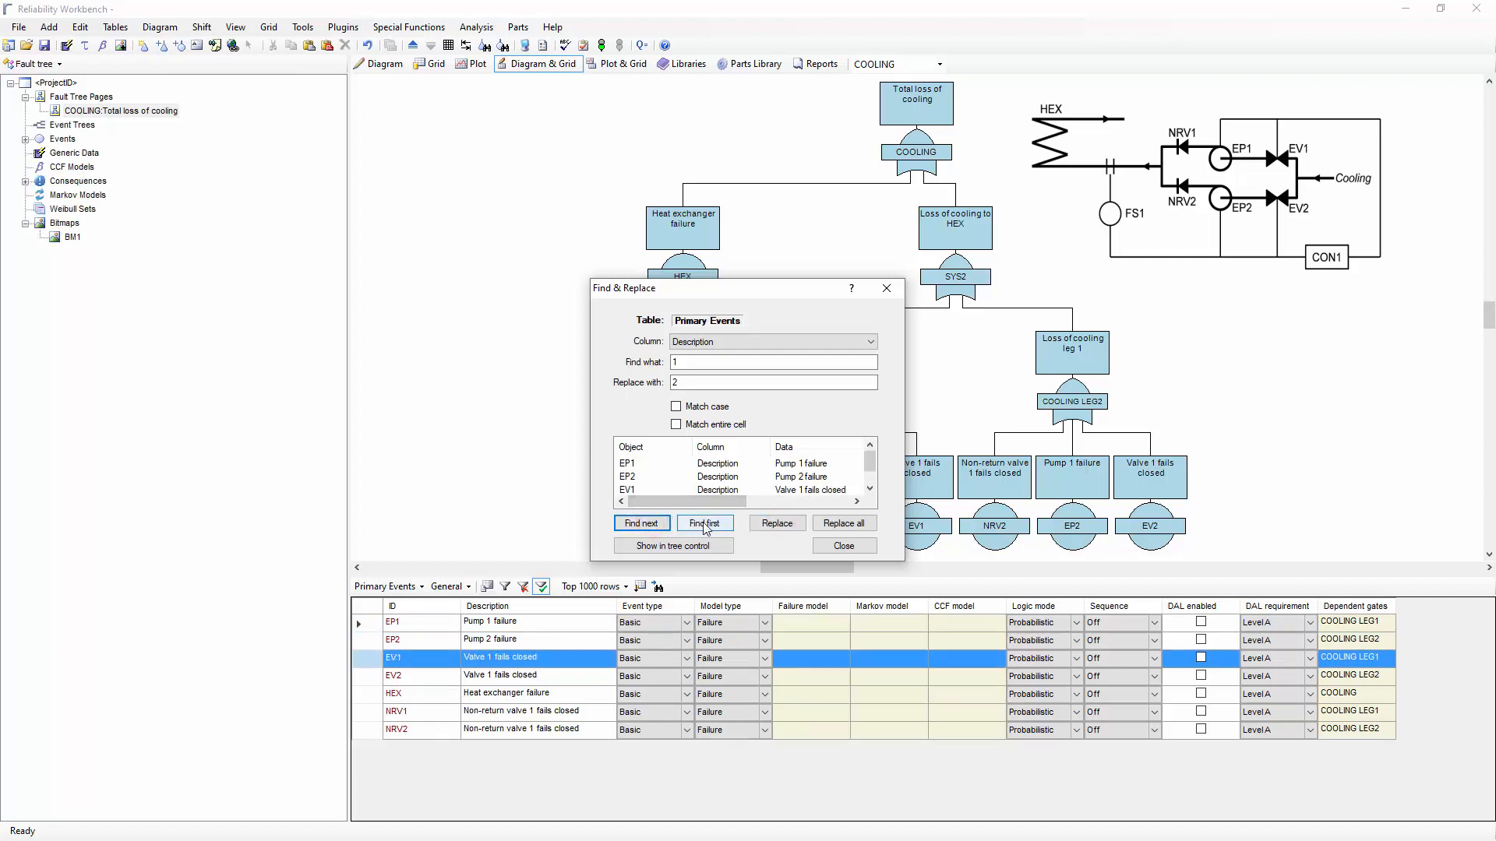
{"action": "left_click", "coordinate": [643, 524]}
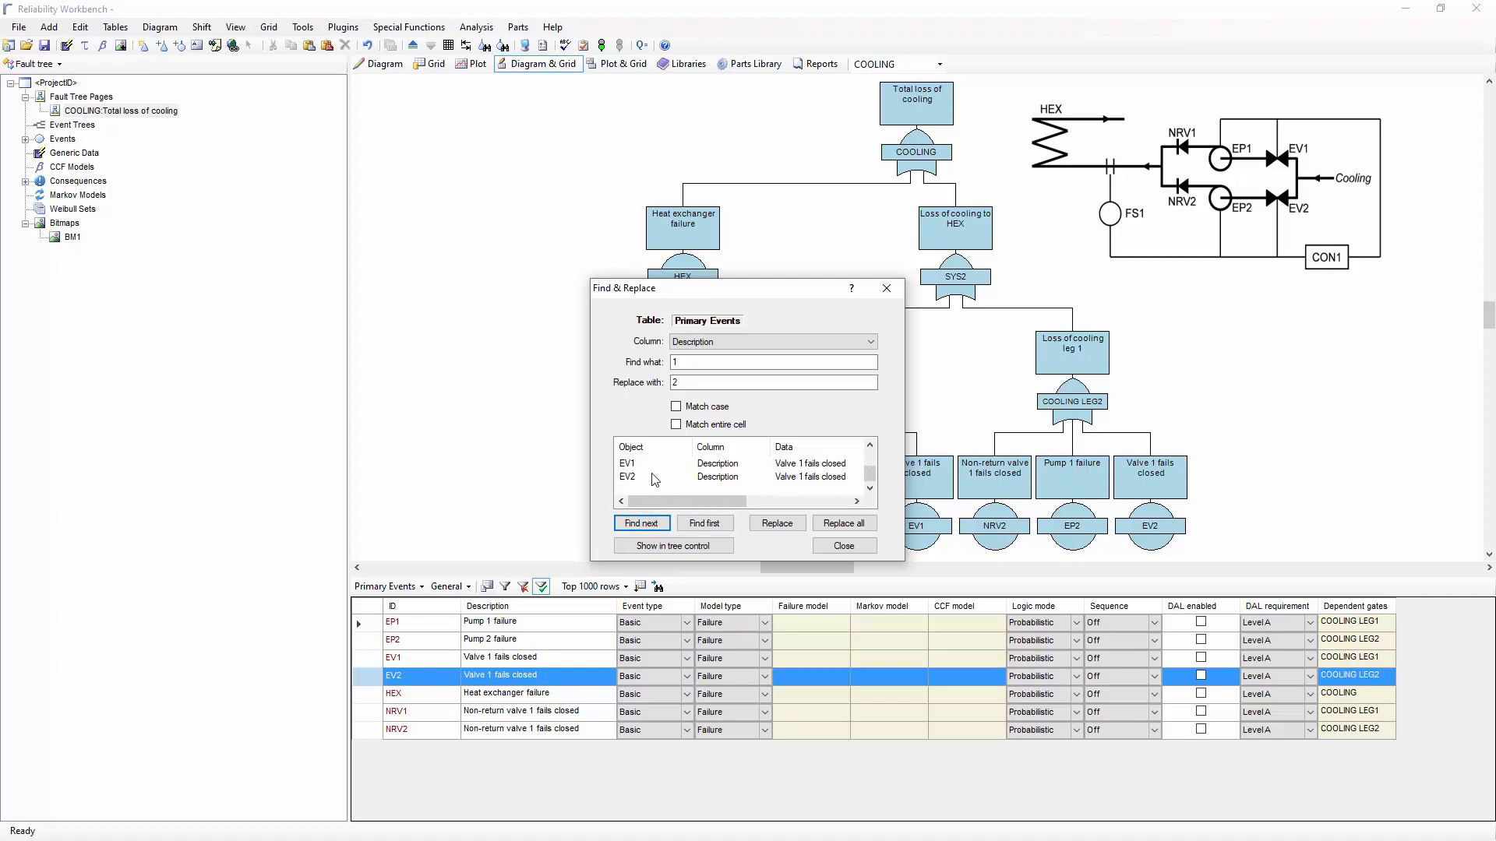
{"action": "left_click", "coordinate": [776, 523]}
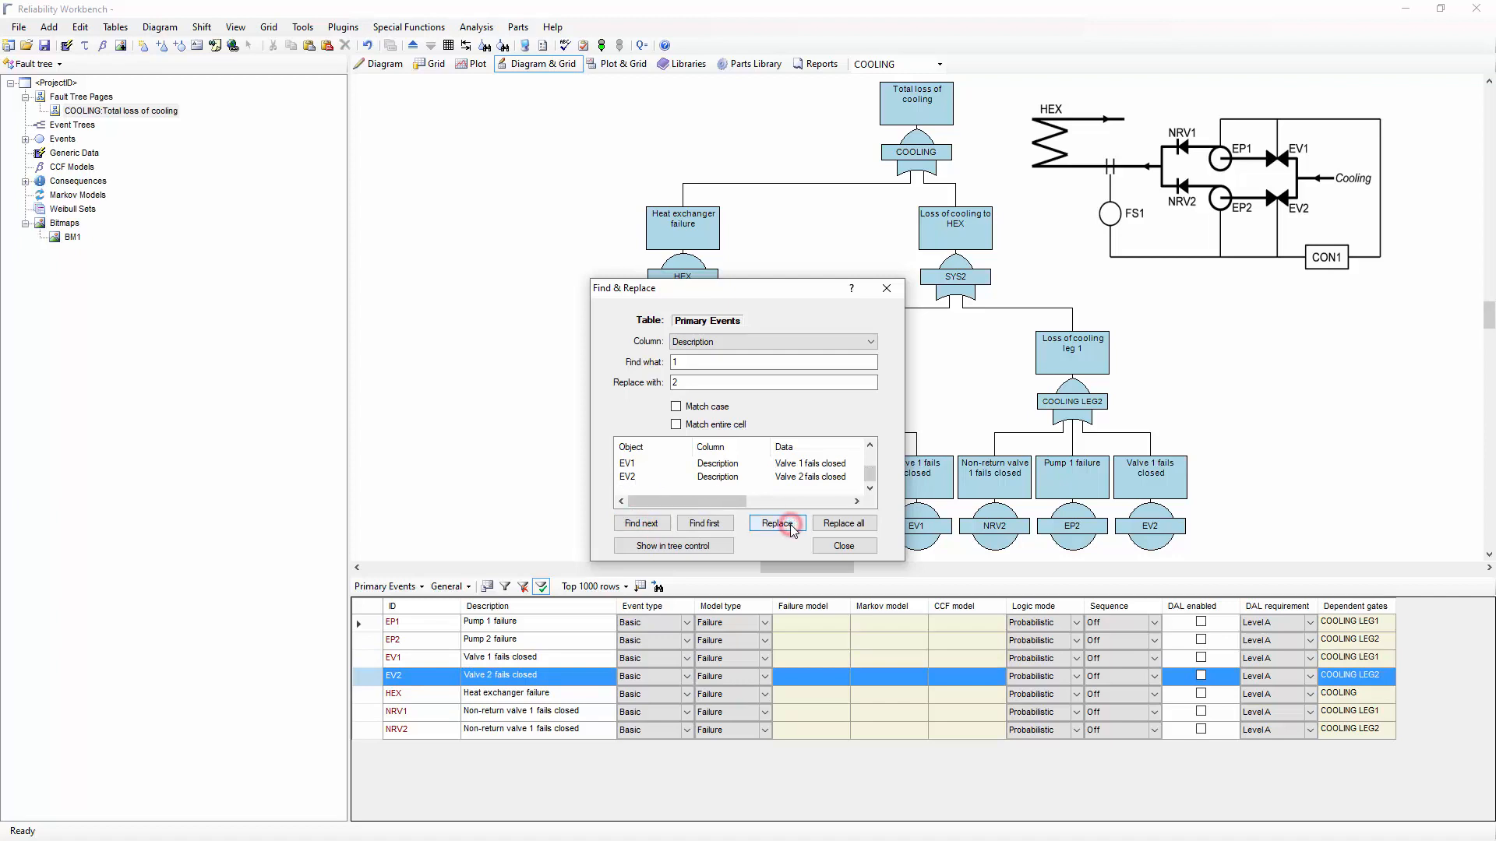
{"action": "left_click", "coordinate": [649, 527]}
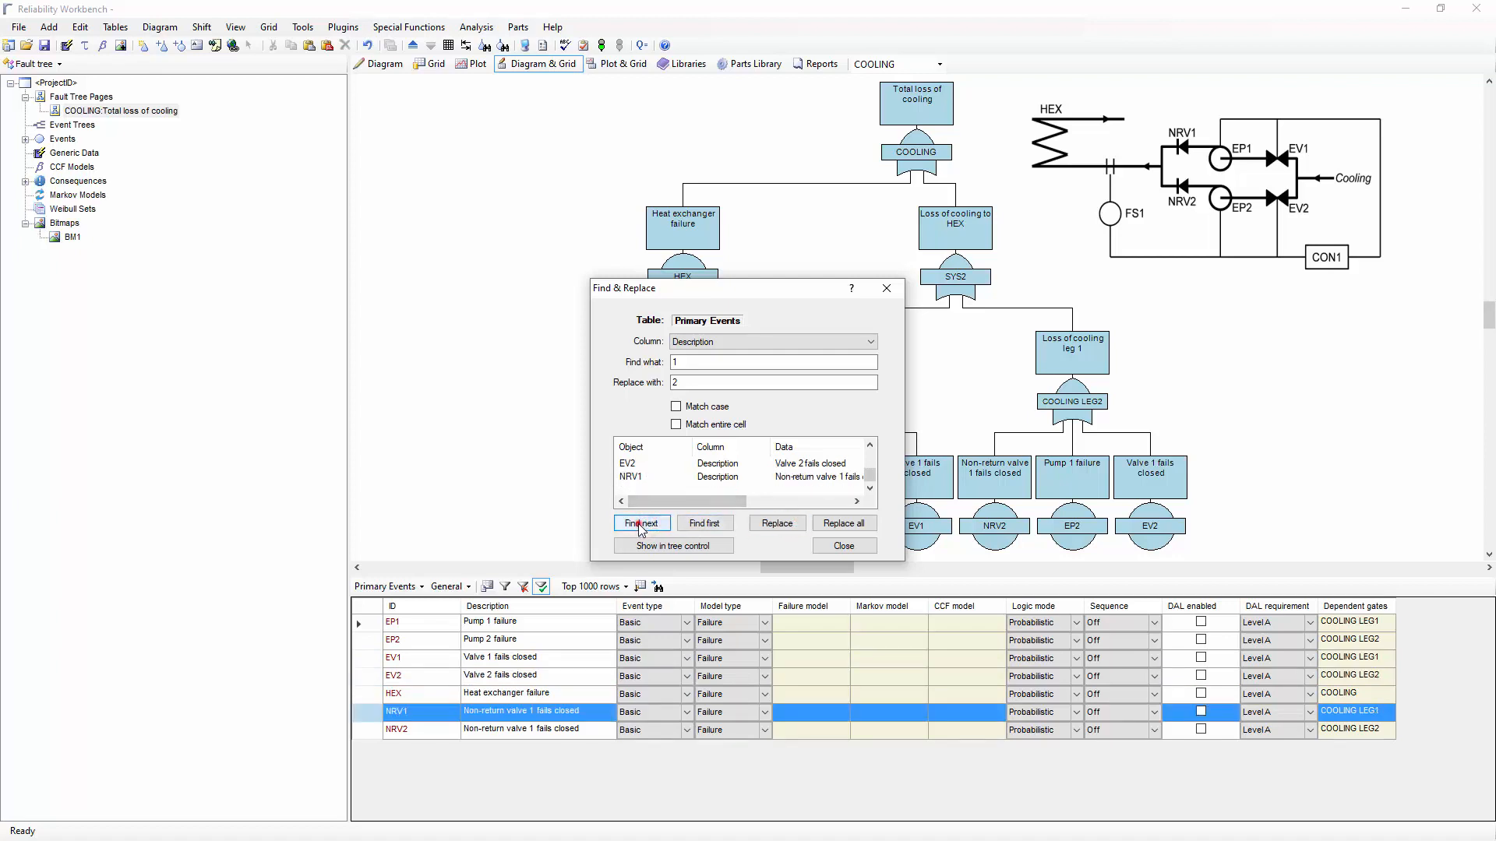
{"action": "left_click", "coordinate": [640, 525]}
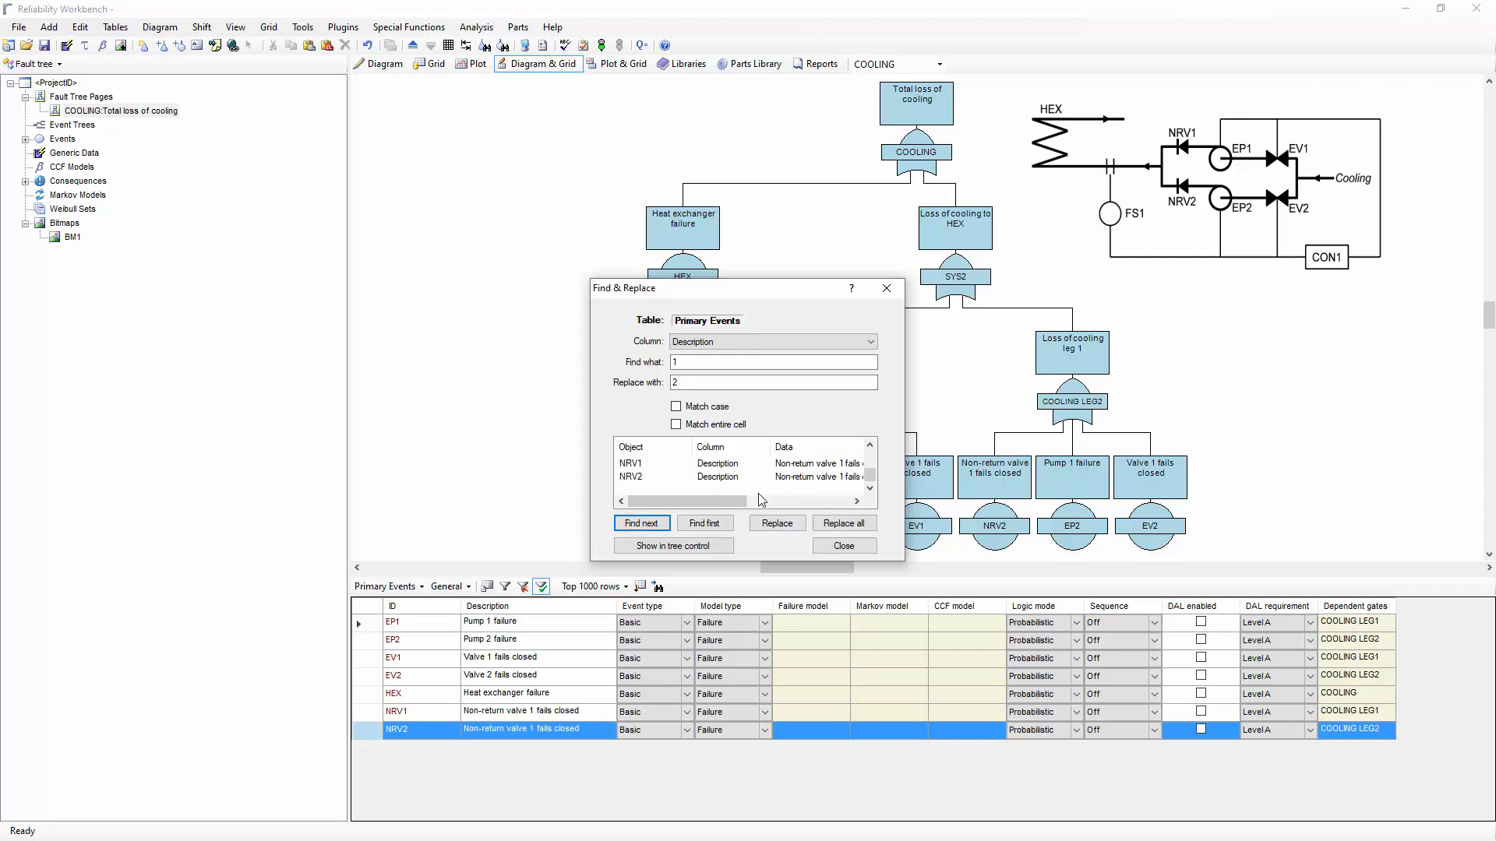
{"action": "left_click", "coordinate": [777, 522]}
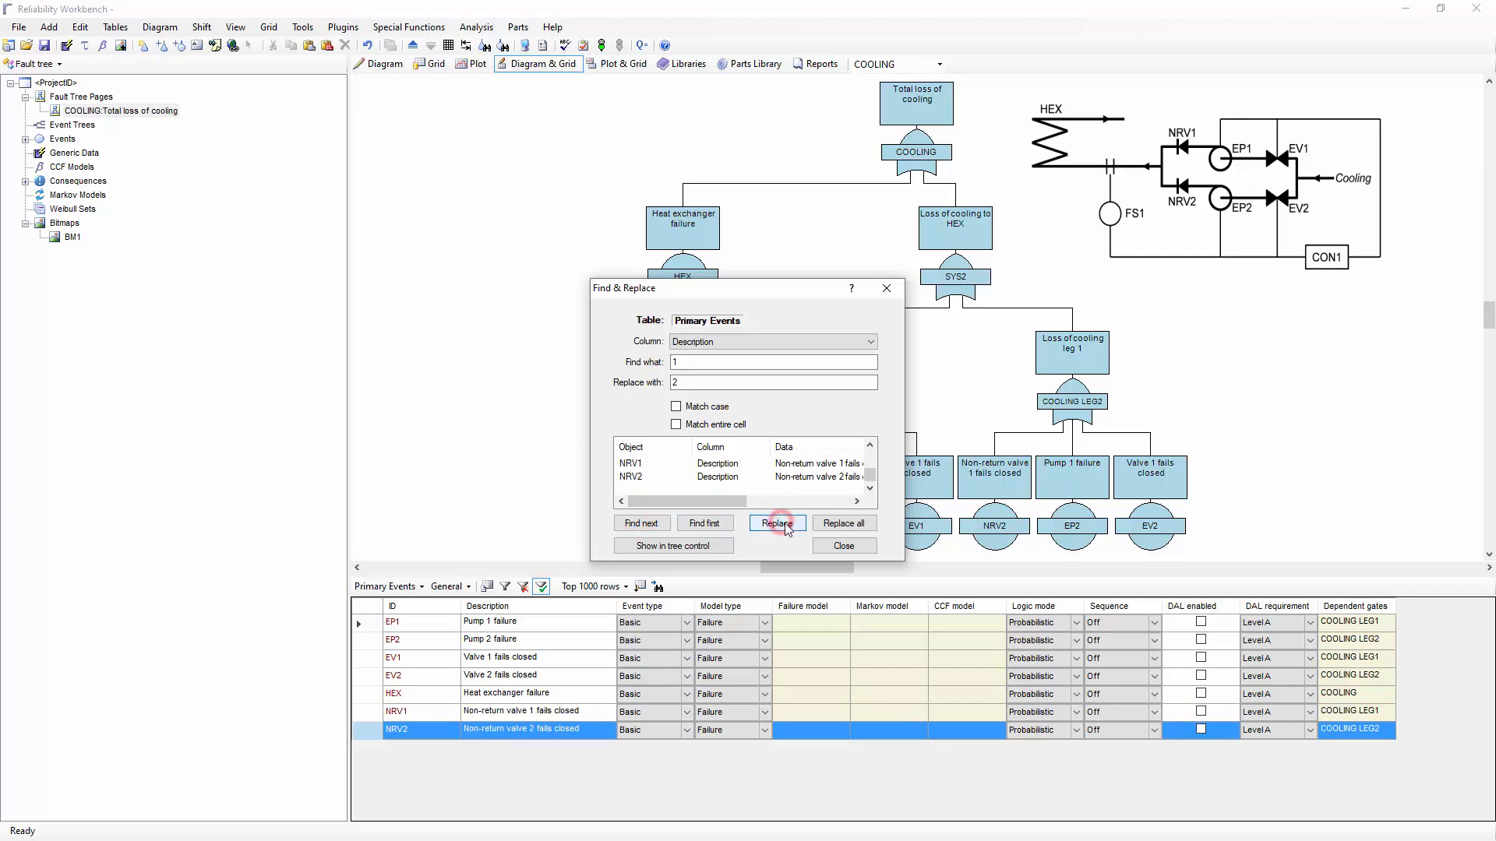
{"action": "left_click", "coordinate": [855, 549]}
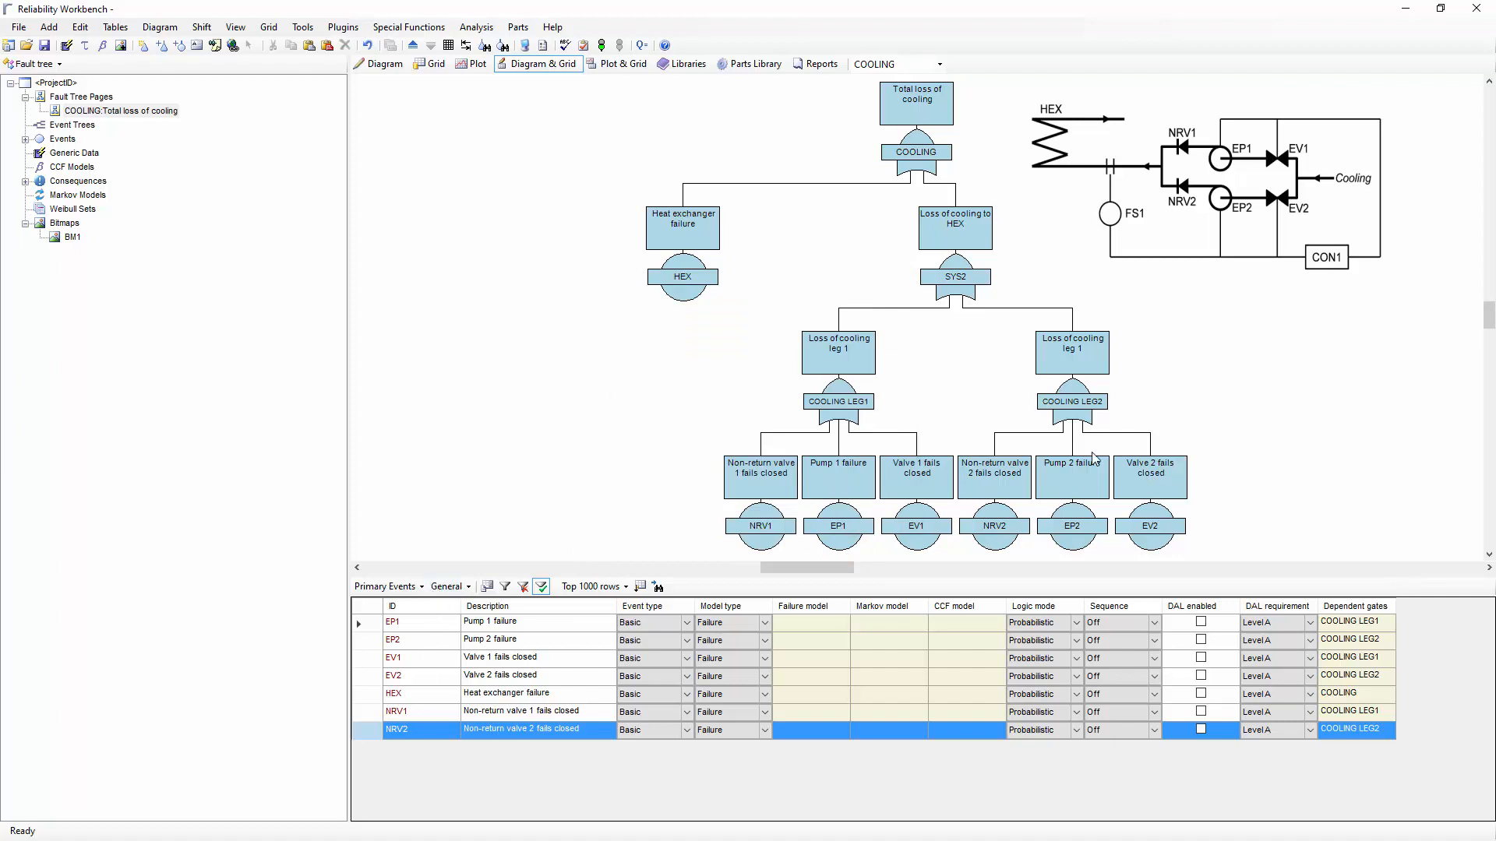
- Change the description of the COOLING LEG2 gate to "Loss of cooling leg 2"
{"action": "double_click", "coordinate": [1081, 355]}
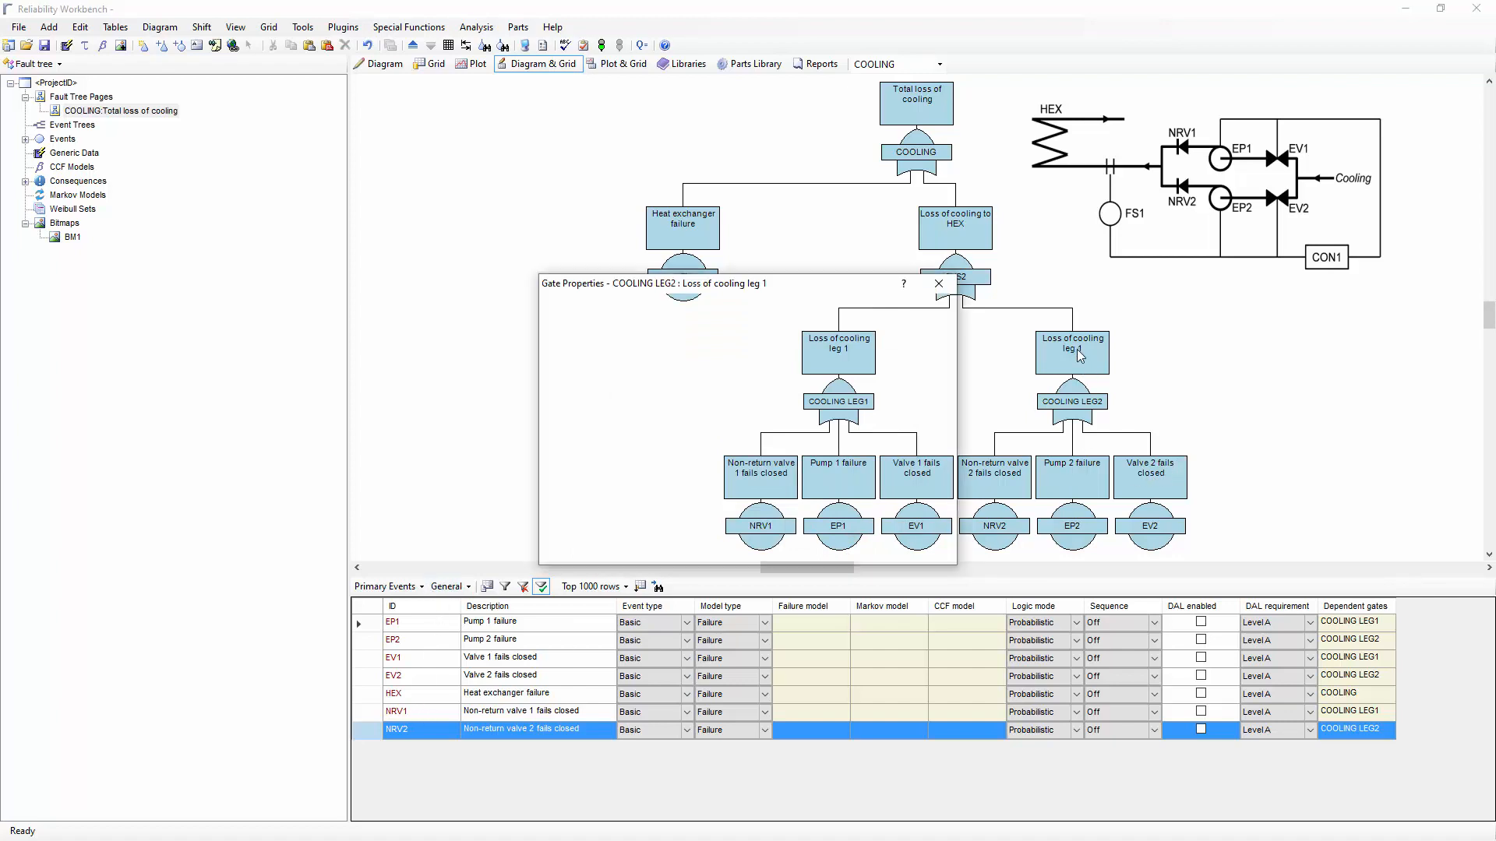
{"action": "left_click", "coordinate": [712, 362]}
{"action": "key", "text": "BackSpace"}
{"action": "type", "text": "2"}
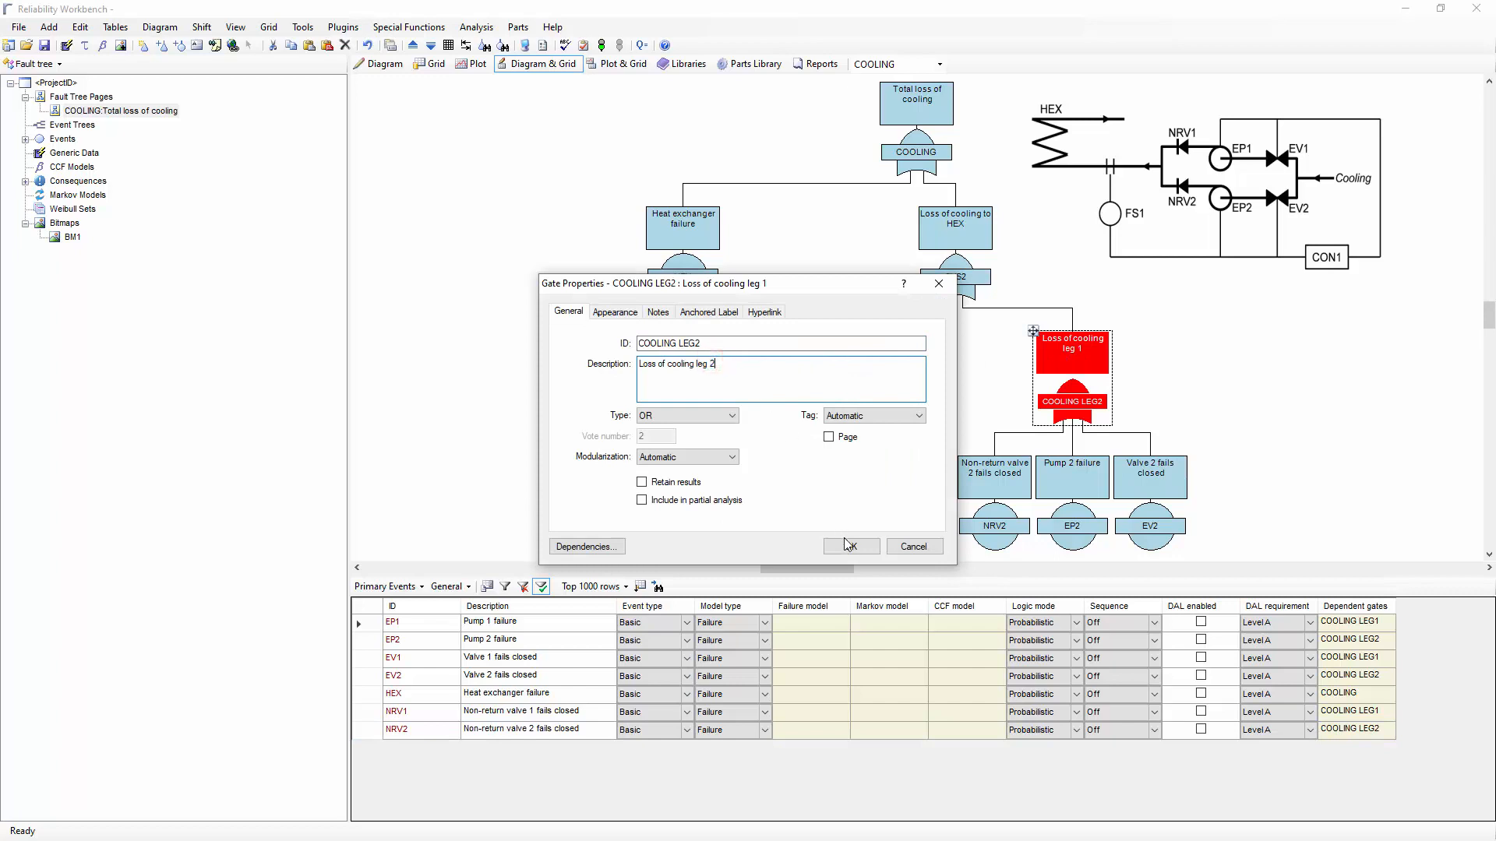
{"action": "left_click", "coordinate": [851, 546]}
{"action": "left_click", "coordinate": [711, 382]}
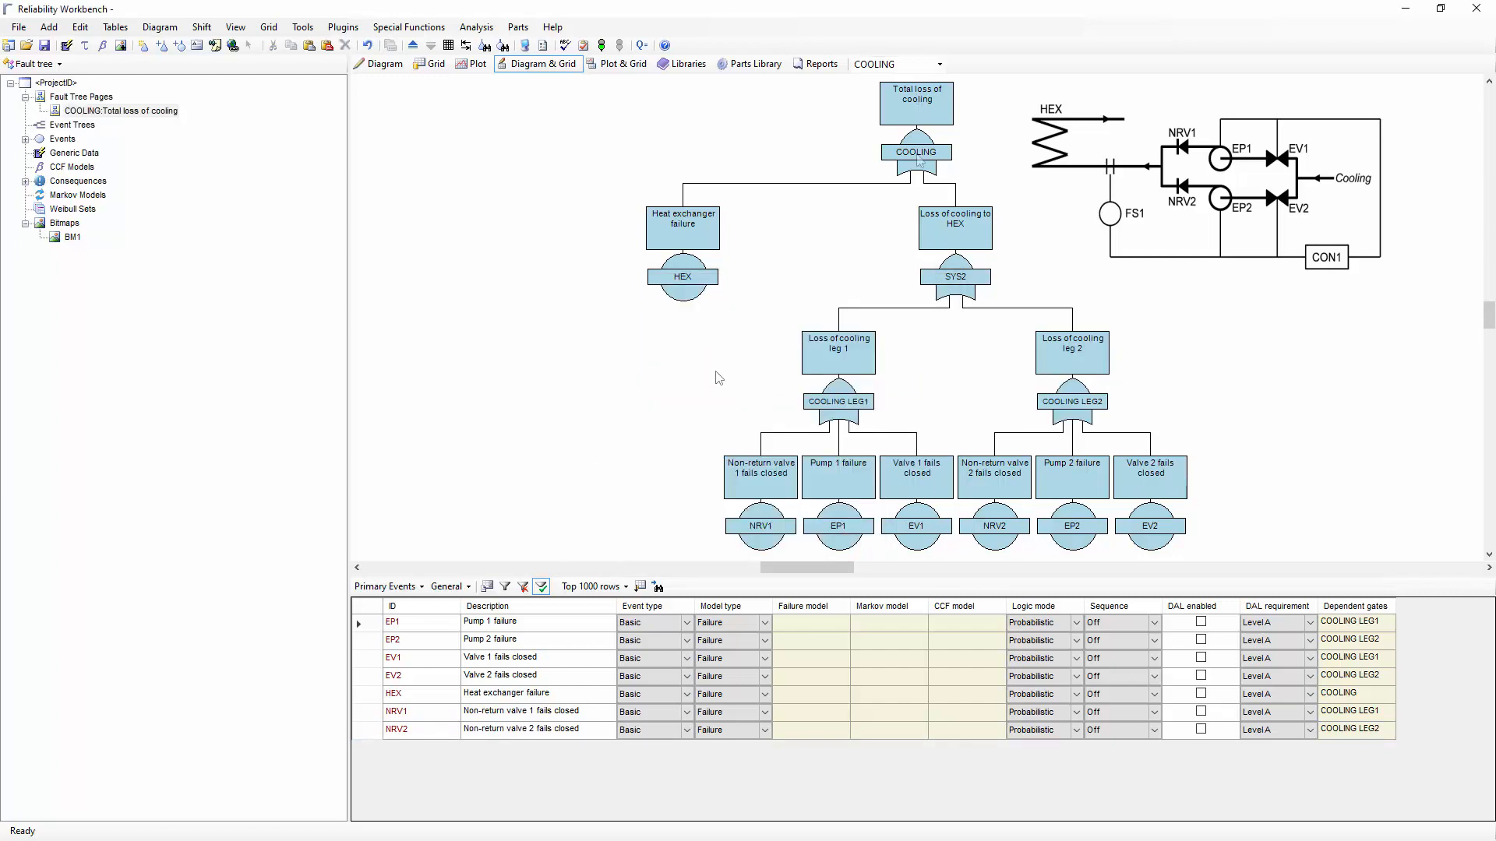
{"action": "left_click", "coordinate": [949, 257]}
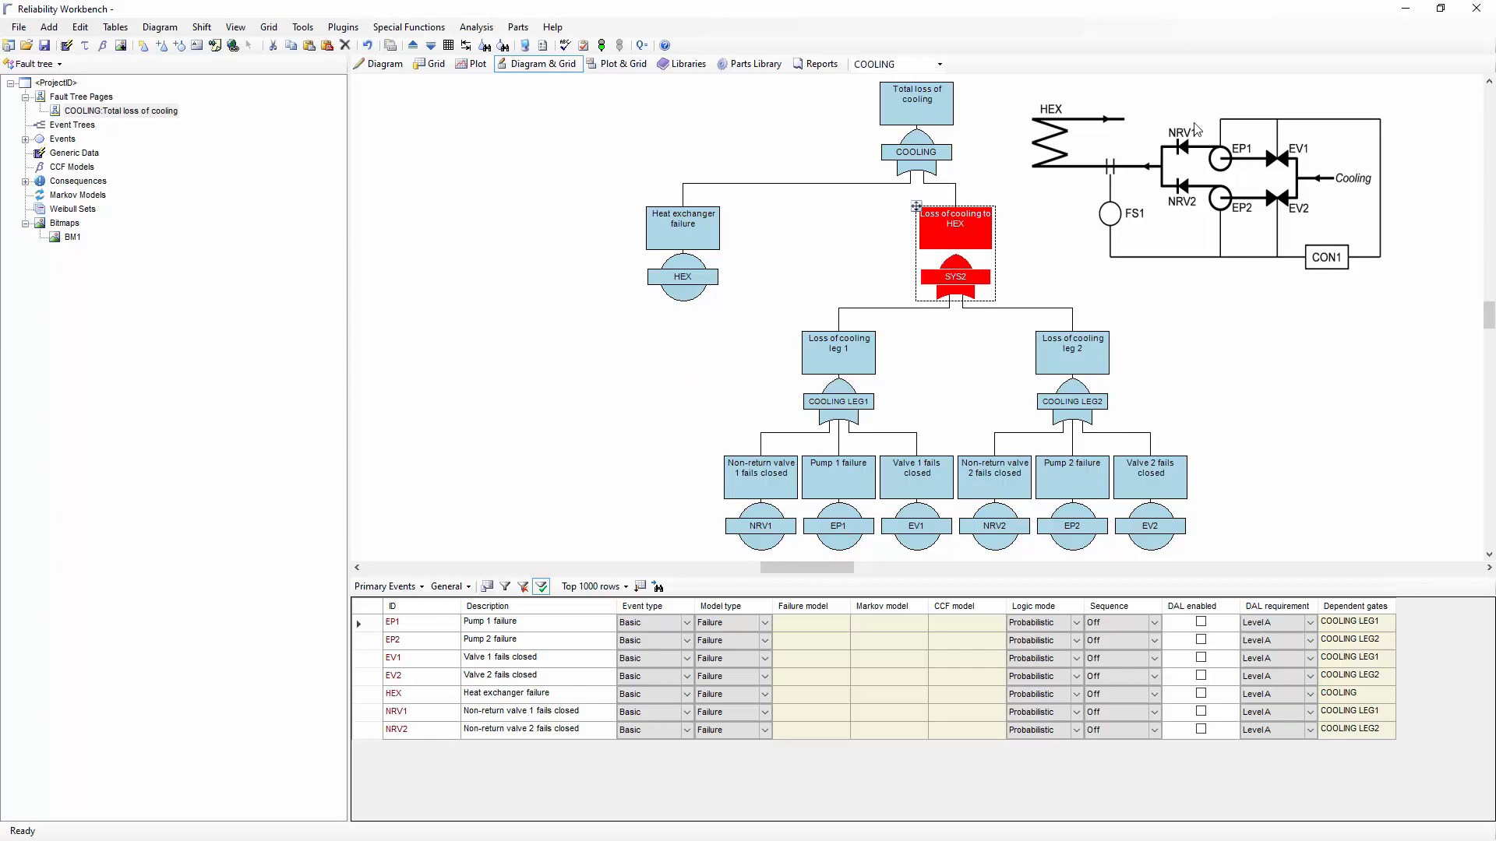
{"action": "left_click", "coordinate": [835, 382]}
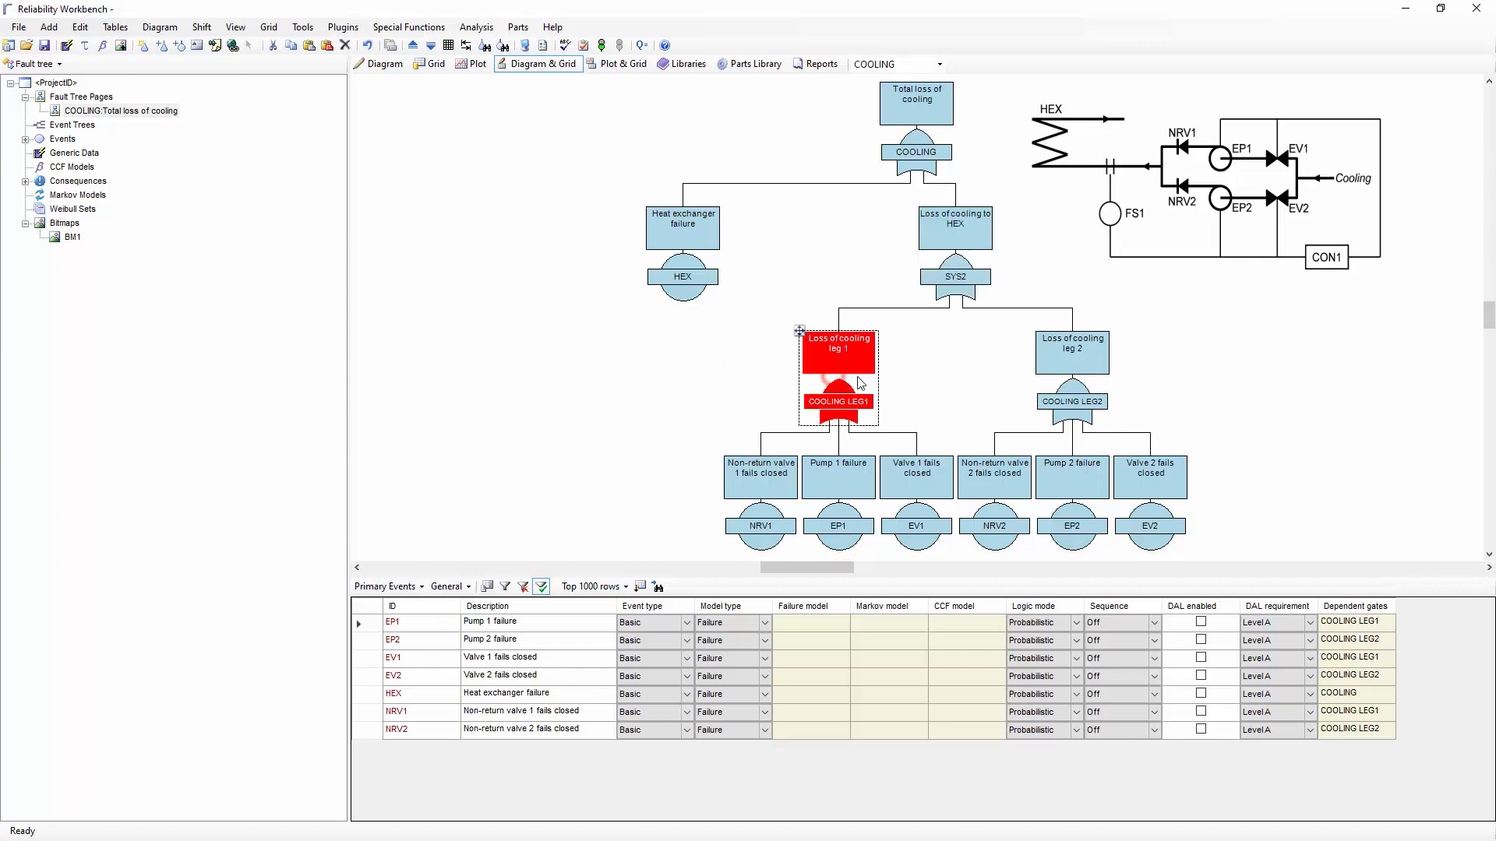
{"action": "left_click", "coordinate": [1069, 369]}
{"action": "left_click", "coordinate": [826, 379]}
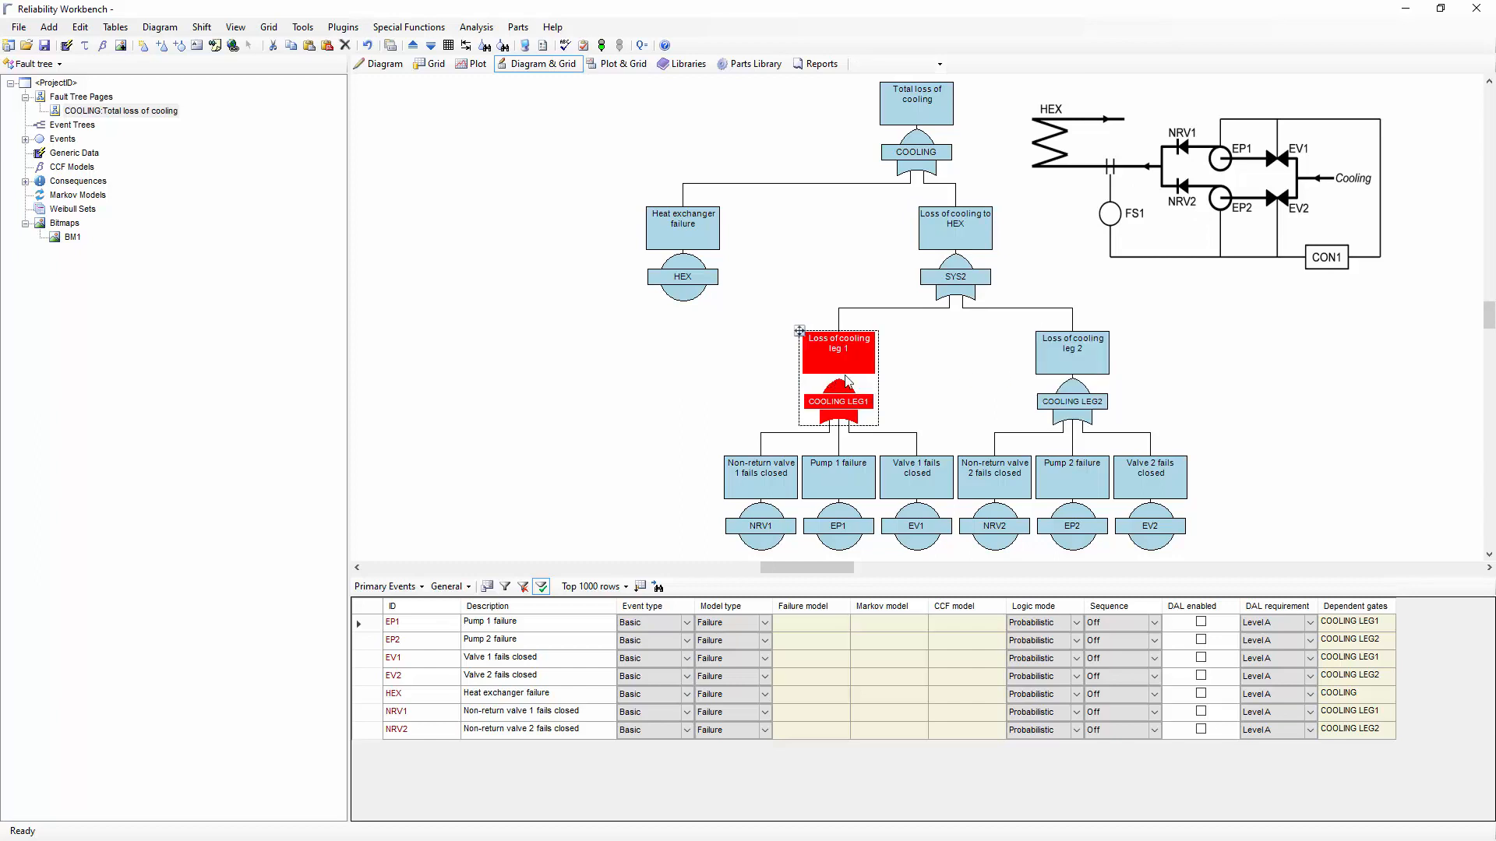
{"action": "left_click", "coordinate": [1080, 379], "text": "ctrl"}
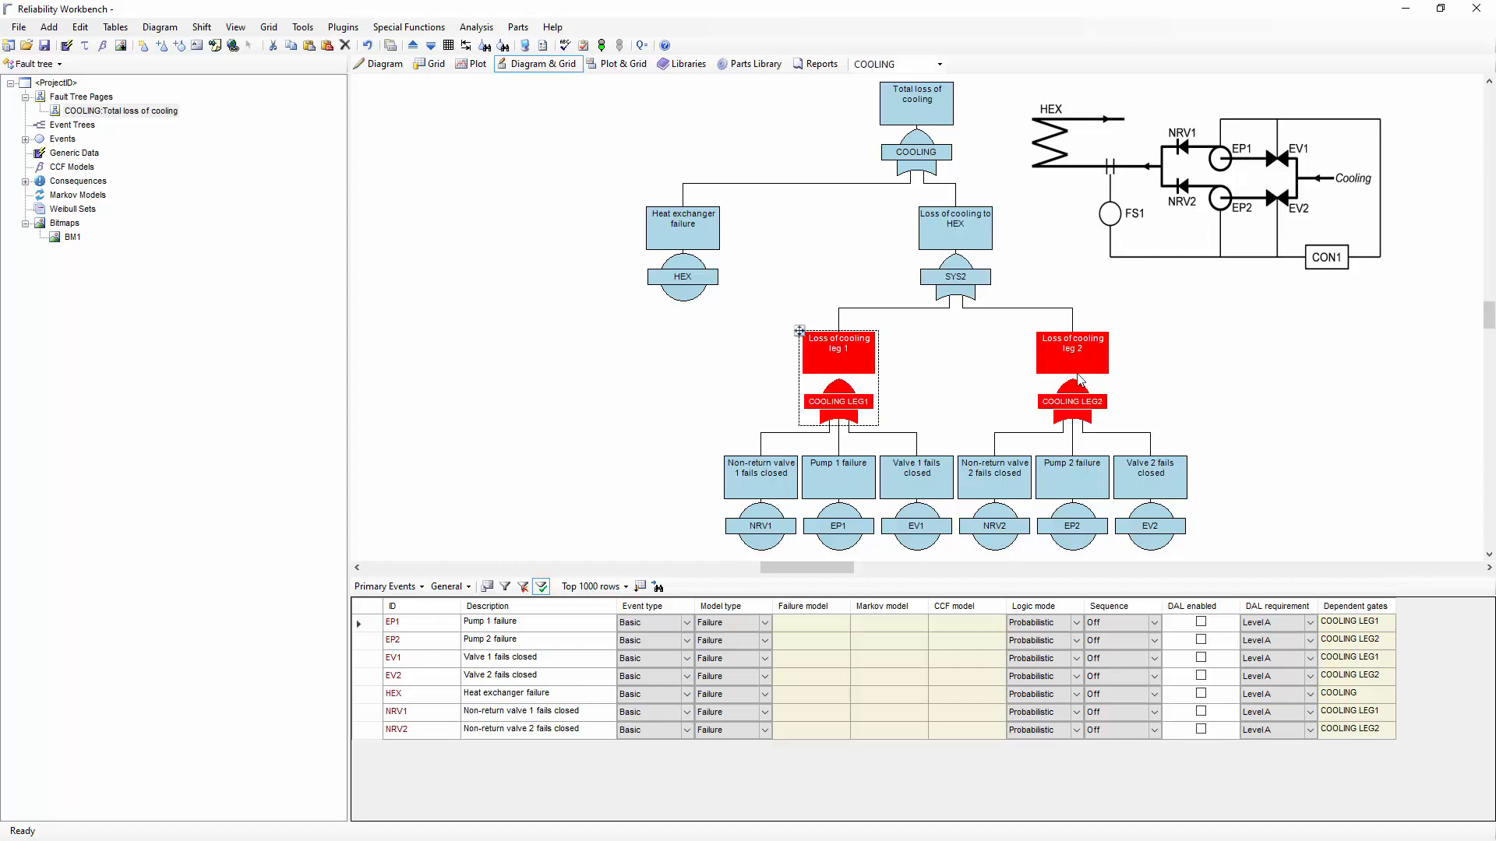
{"action": "left_click", "coordinate": [924, 118]}
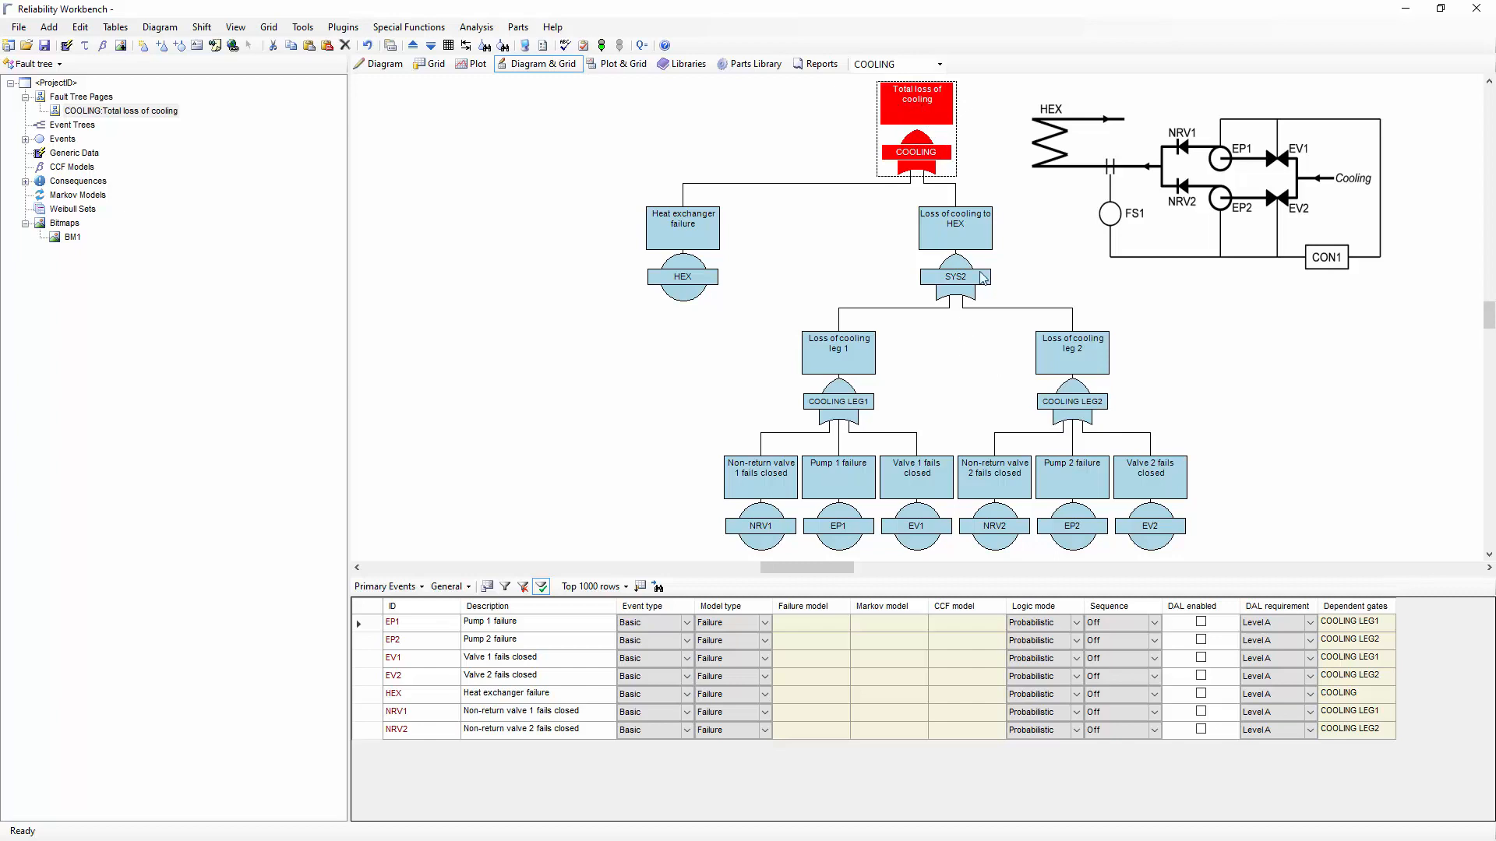
- Change the type of the SYS2 gate, "Loss of cooling to HEX", to AND
{"action": "left_click", "coordinate": [963, 238]}
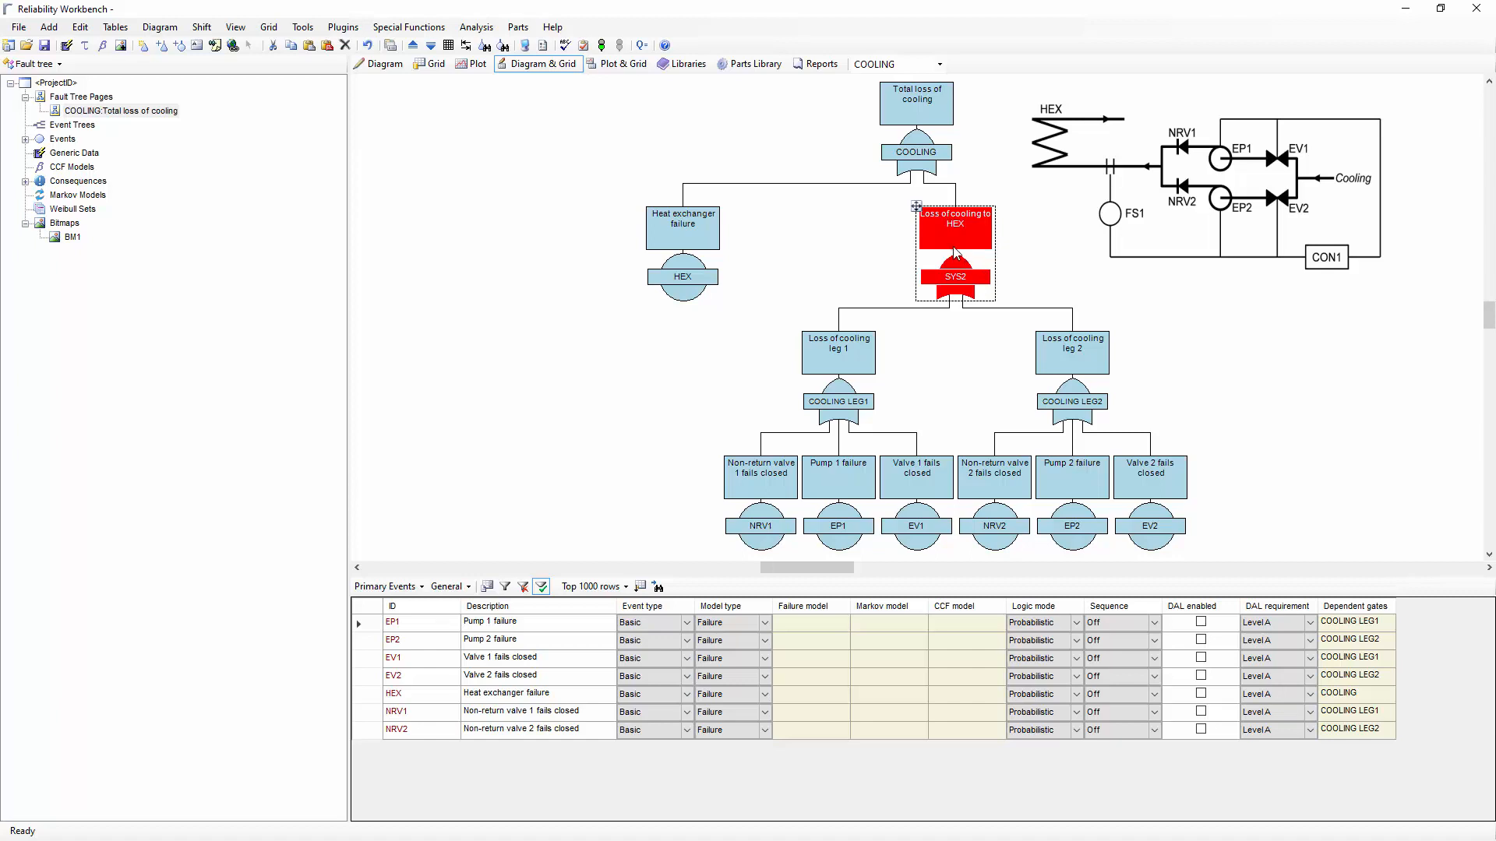
{"action": "double_click", "coordinate": [951, 247]}
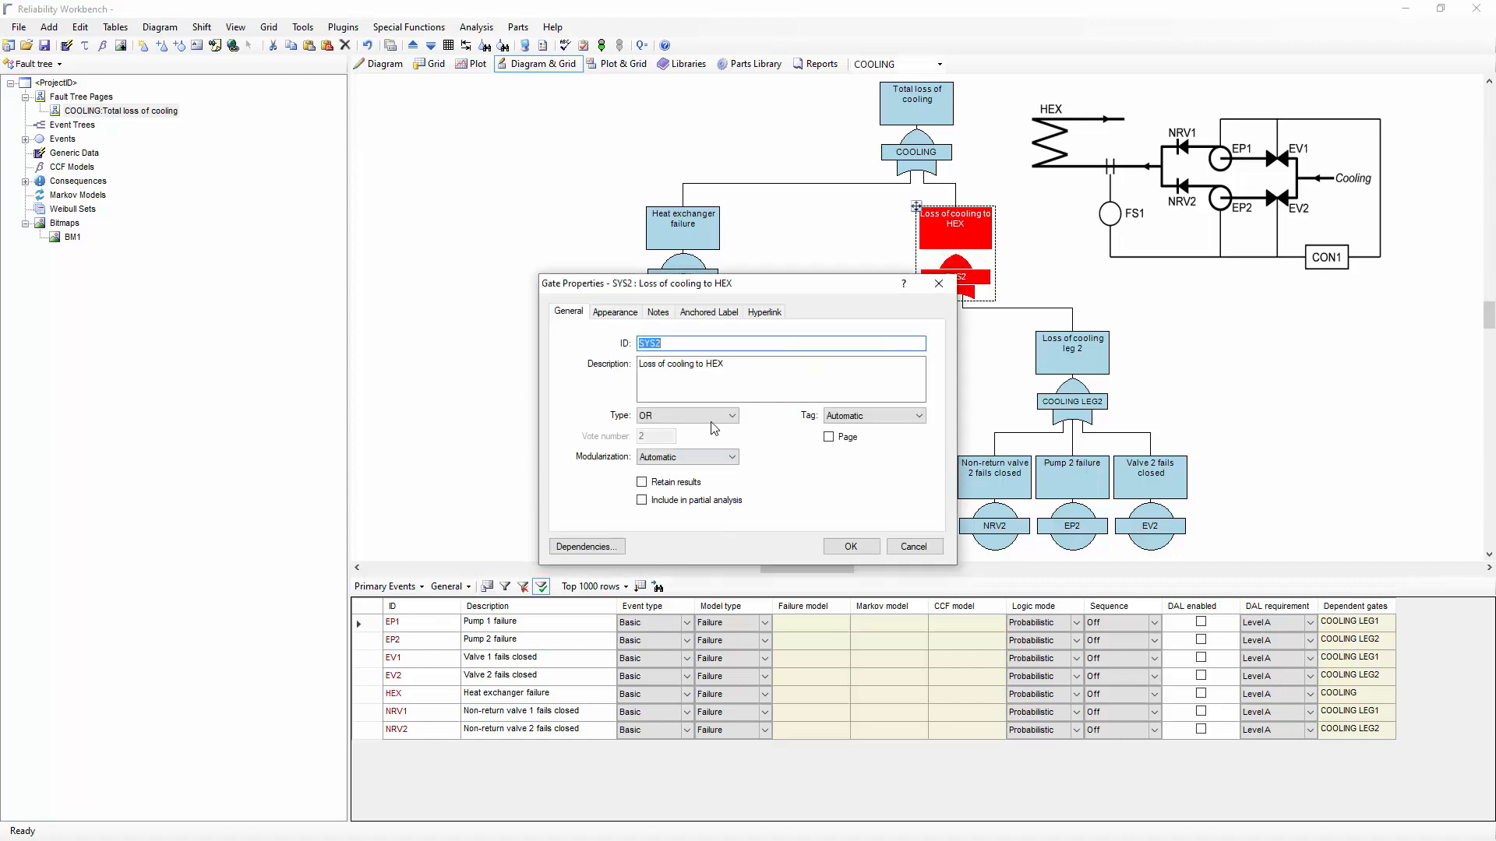
{"action": "left_click", "coordinate": [668, 416]}
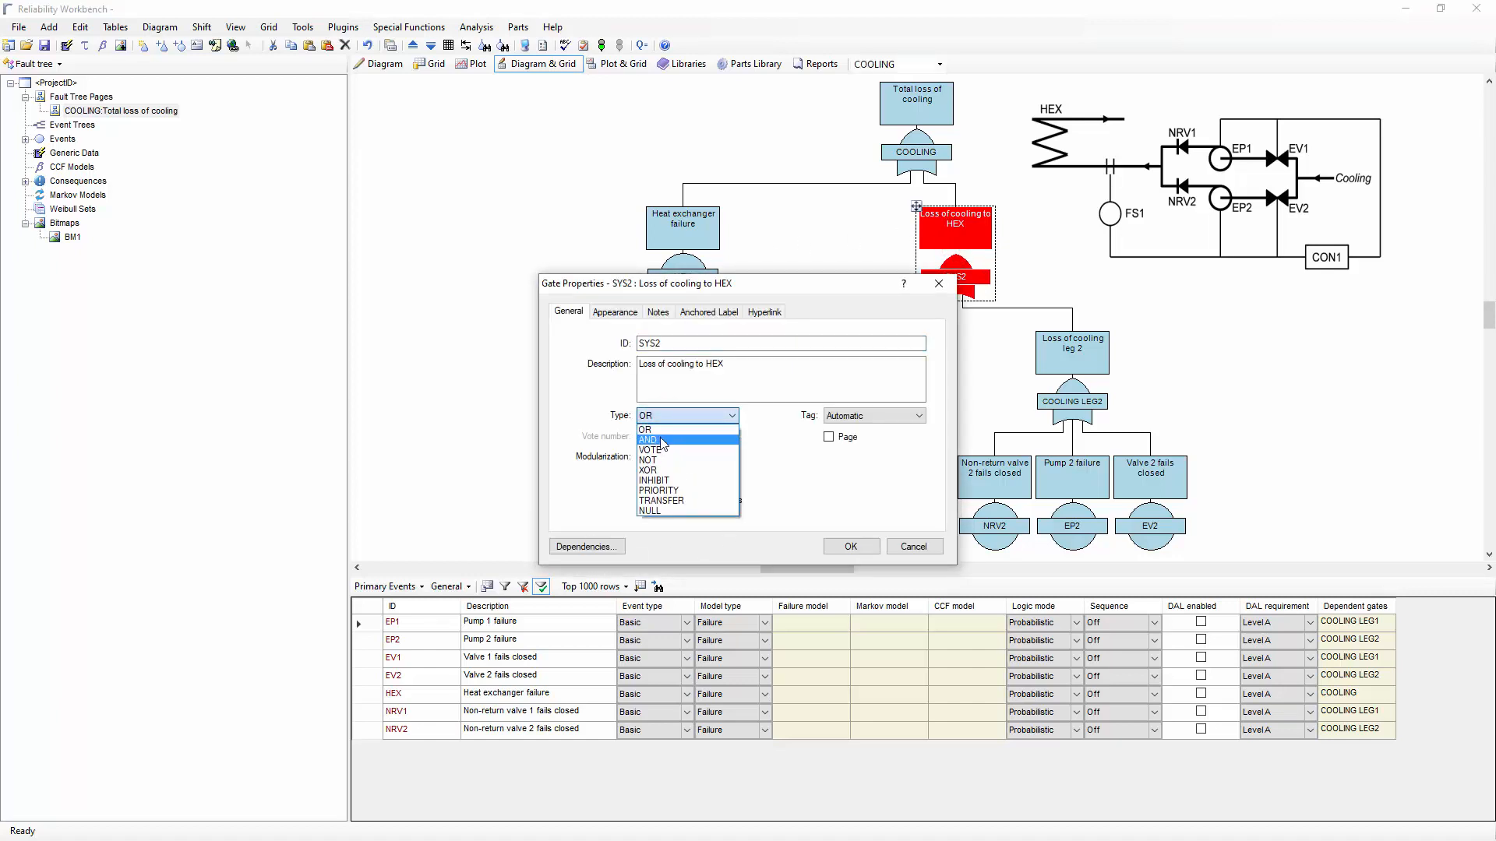
{"action": "left_click", "coordinate": [660, 439]}
{"action": "left_click", "coordinate": [852, 545]}
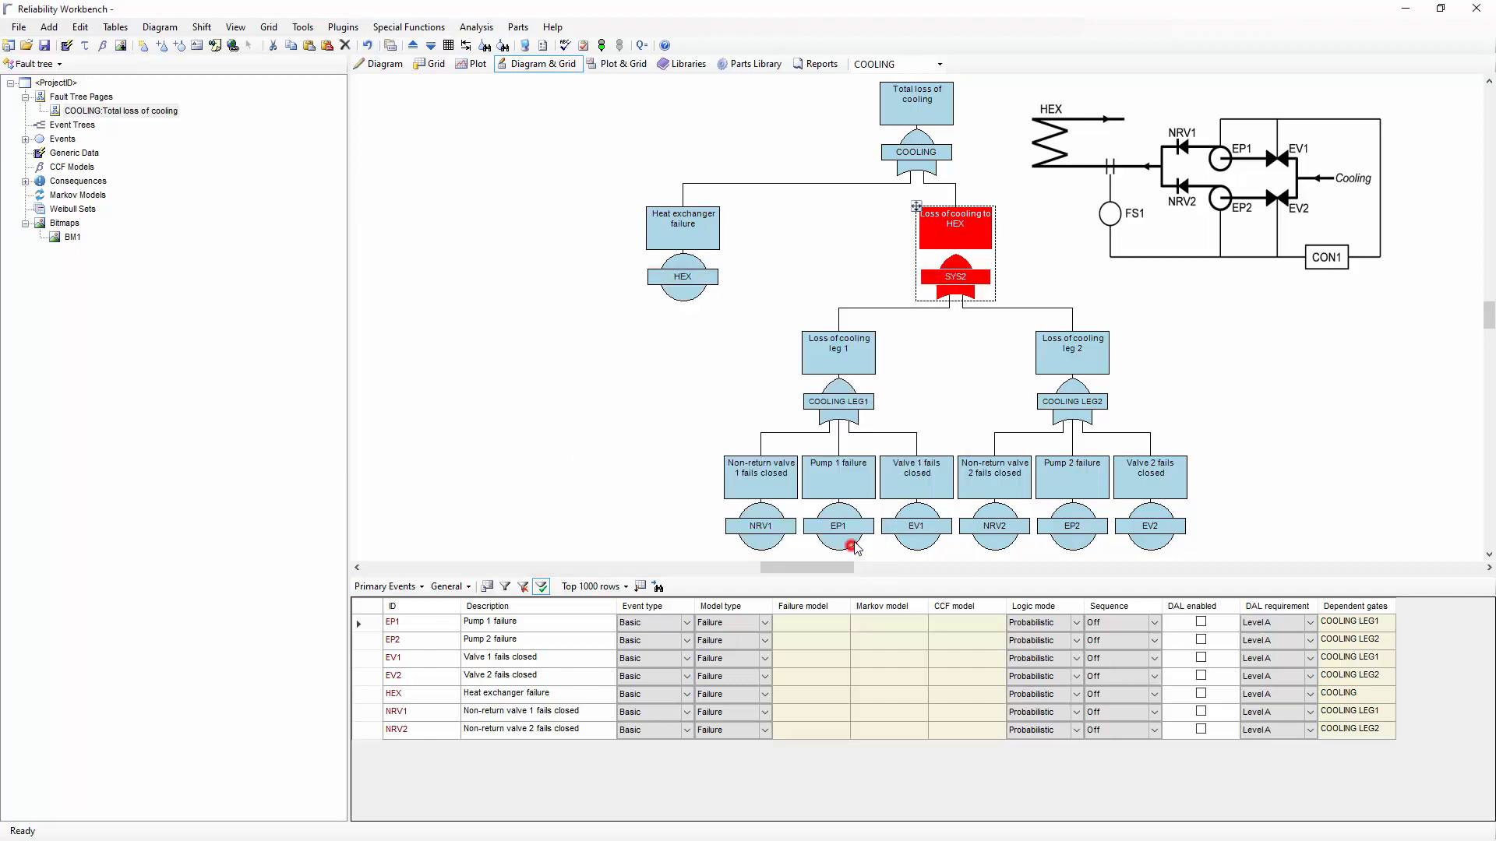
{"action": "left_click", "coordinate": [960, 340]}
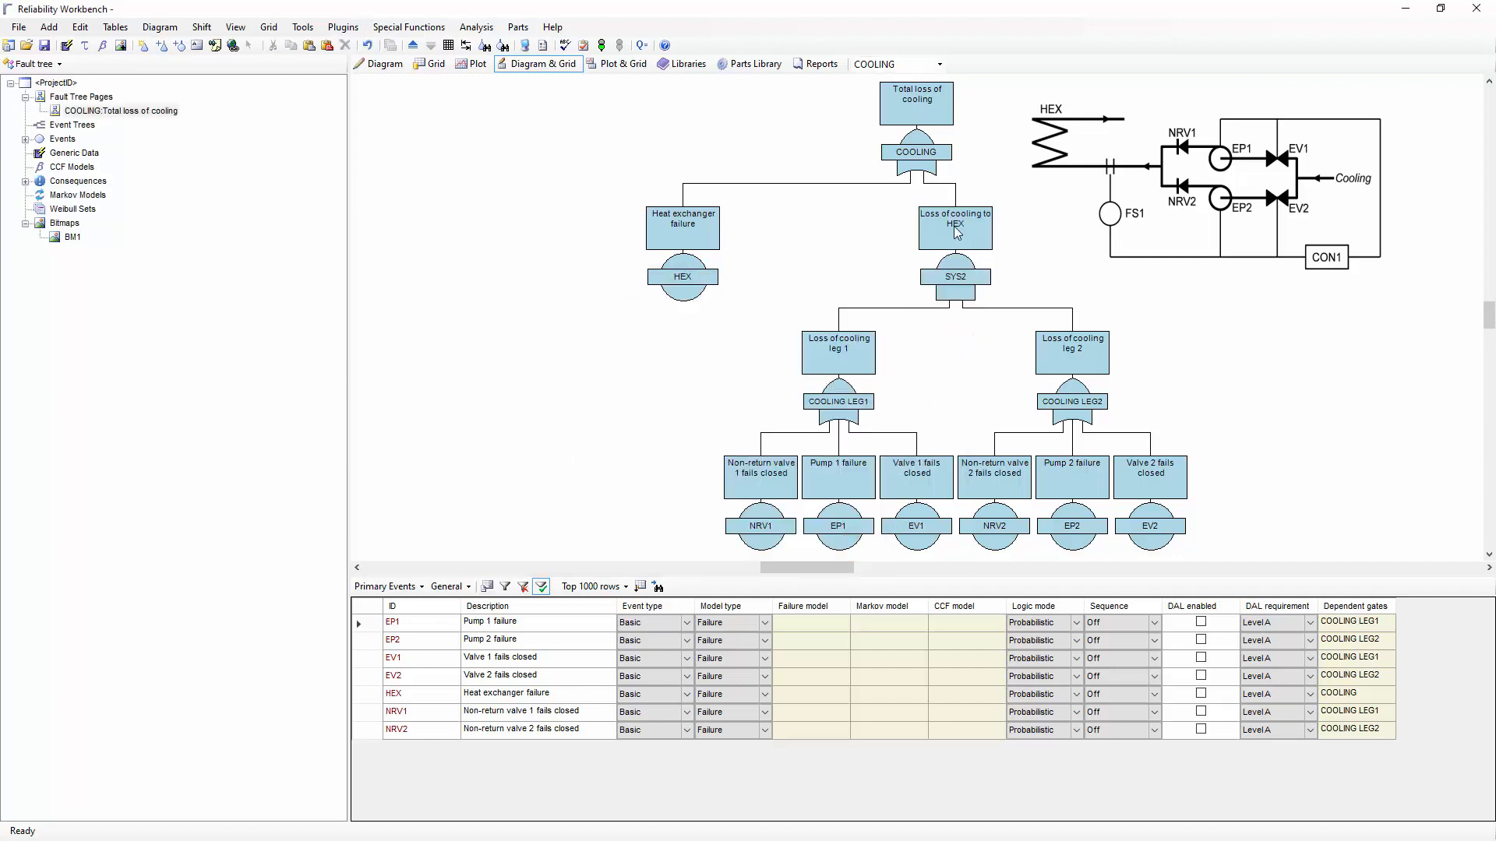
{"action": "left_click", "coordinate": [853, 365]}
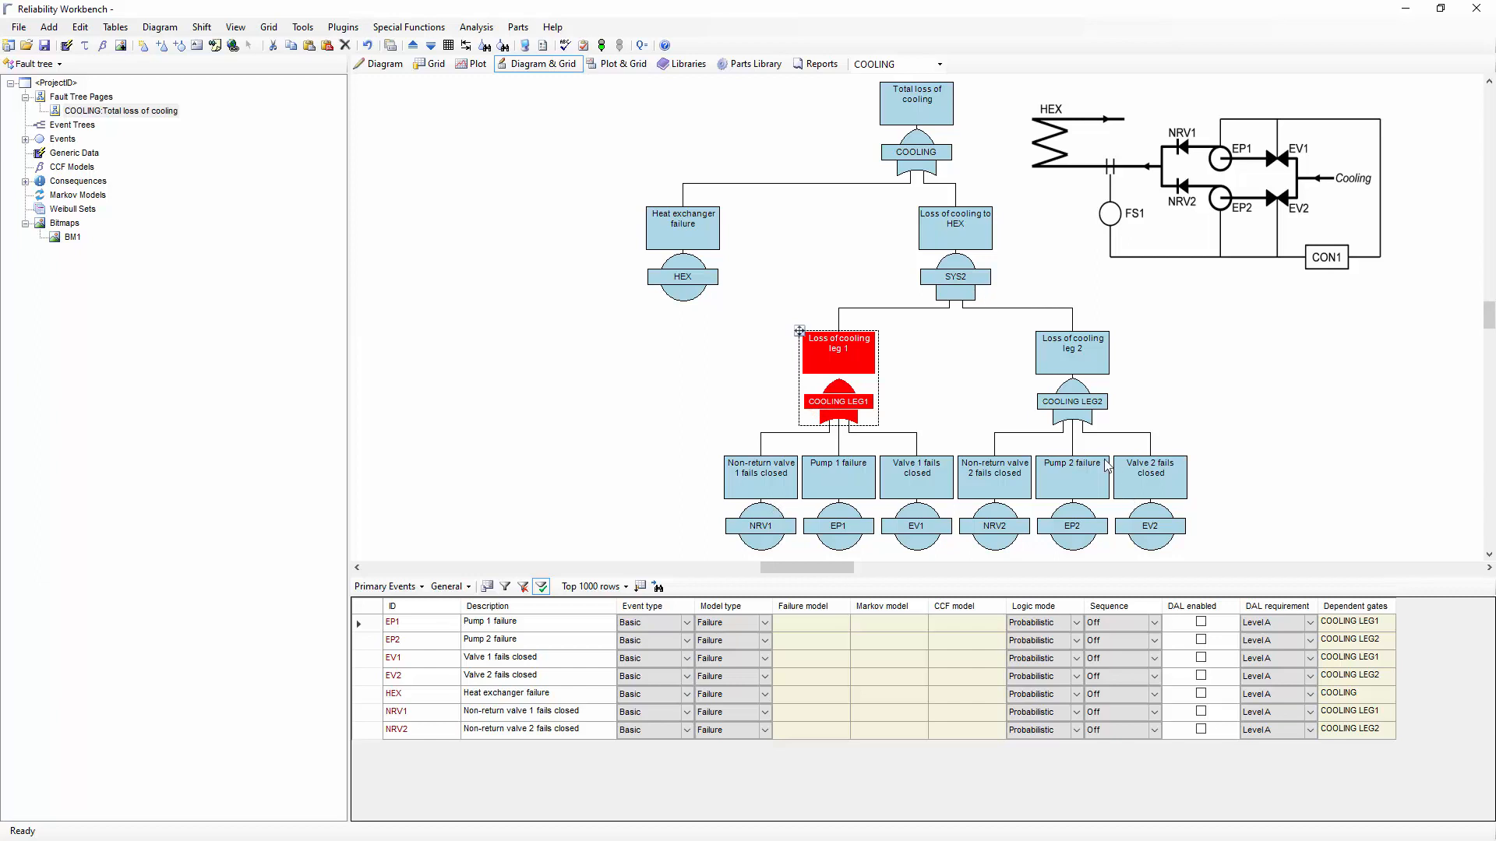
{"action": "left_click", "coordinate": [956, 254]}
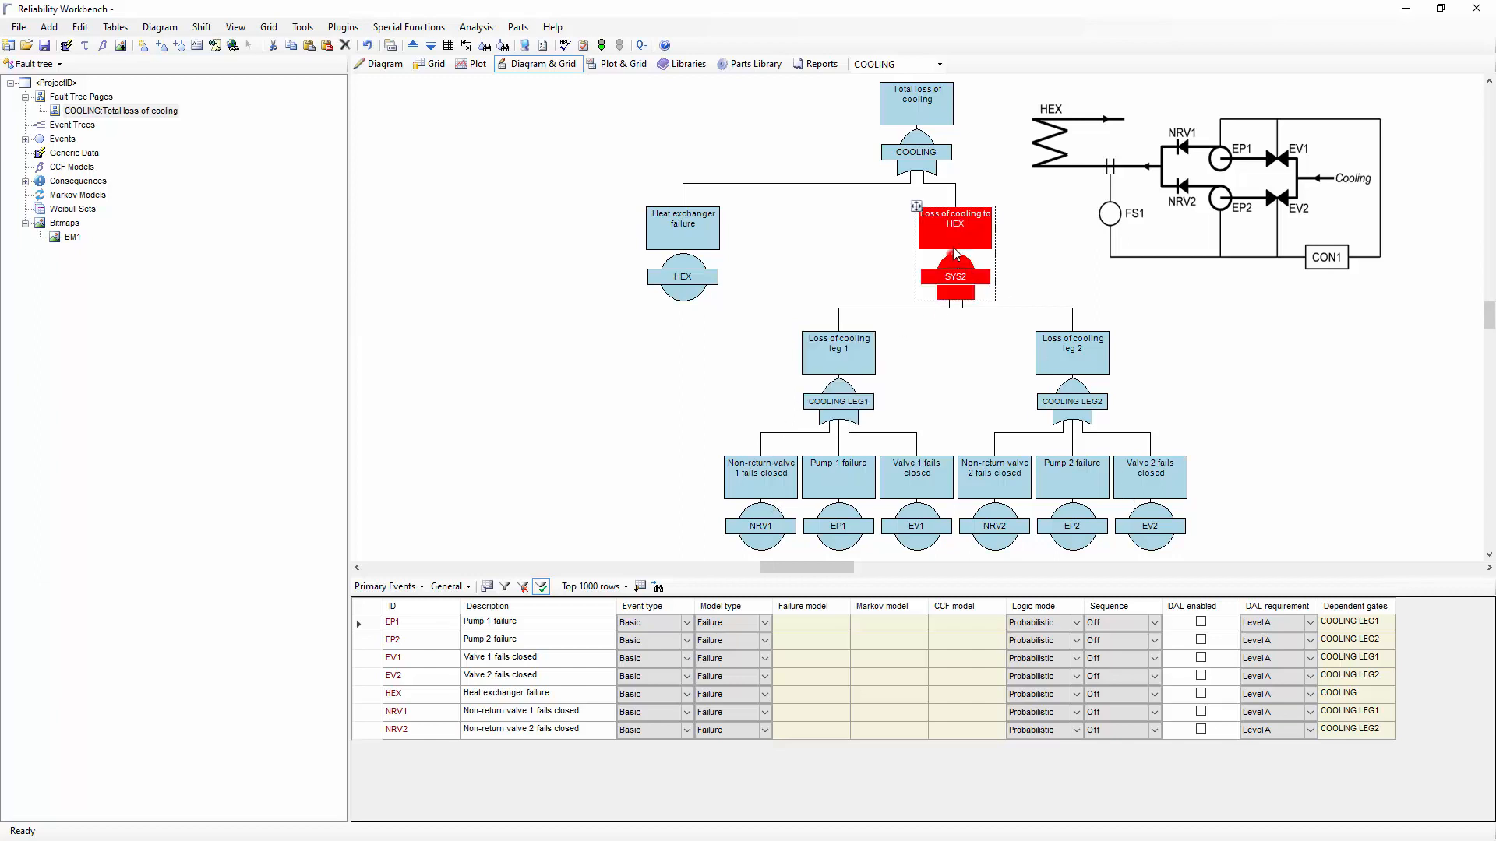
{"action": "left_click", "coordinate": [908, 100]}
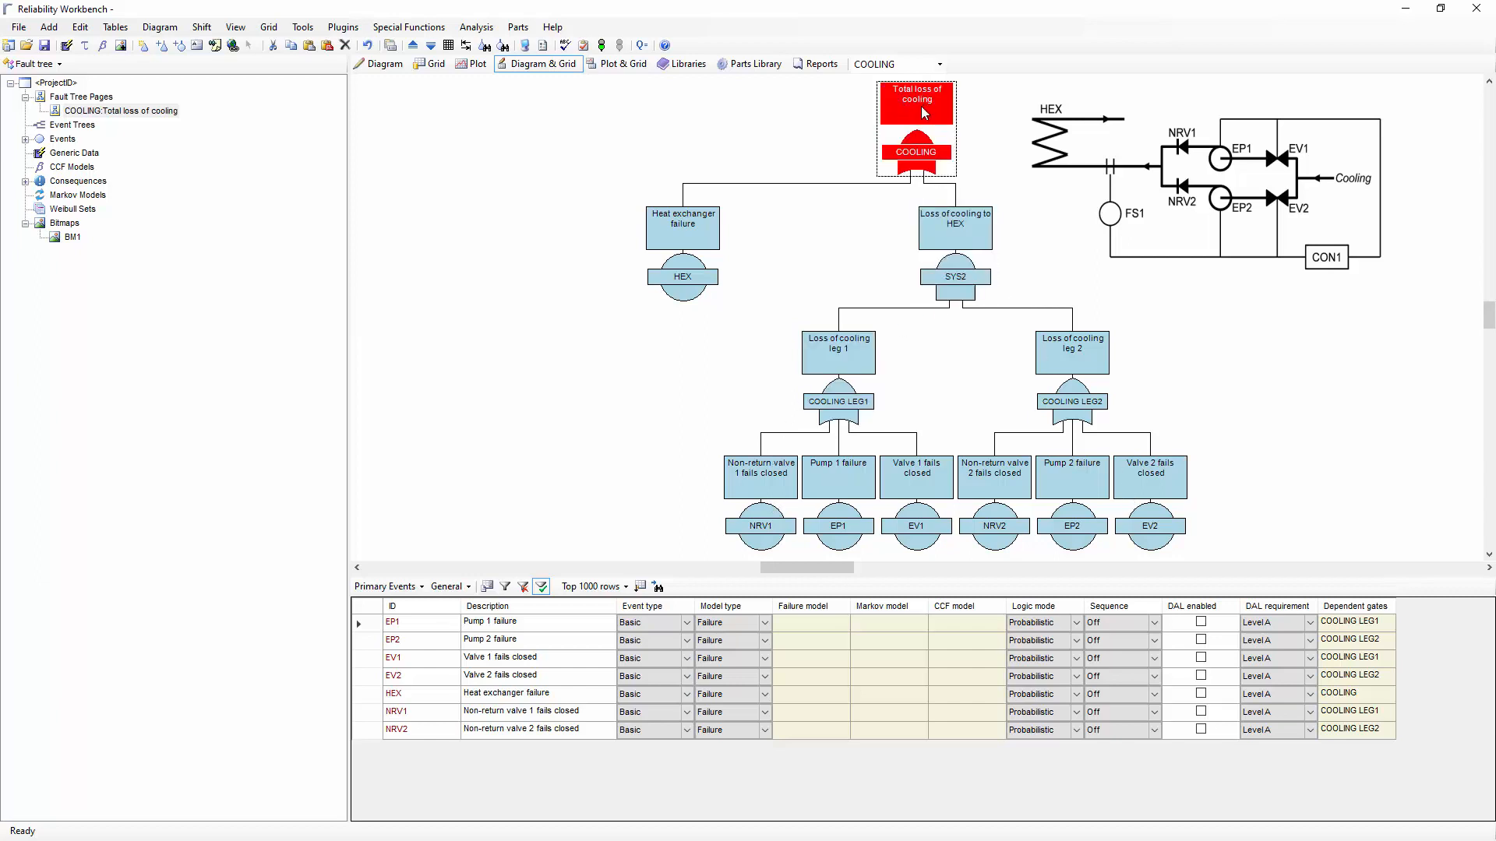
{"action": "left_click", "coordinate": [774, 290]}
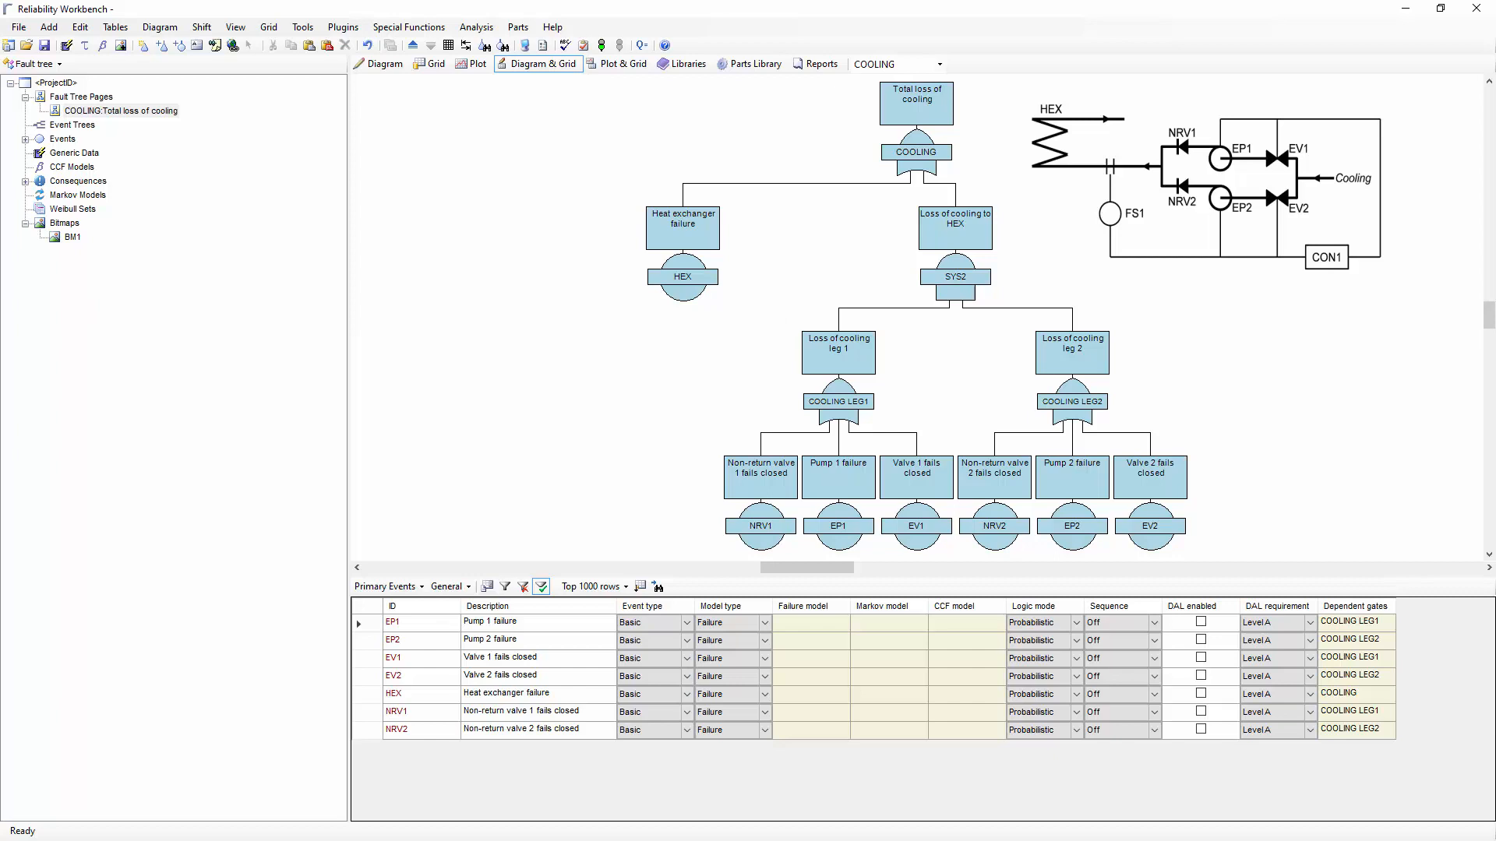
{"action": "left_click", "coordinate": [550, 191]}
- View the Parts Library, return to the combined diagram and grid view, and look over the list of available analysis modules
{"action": "left_click", "coordinate": [760, 70]}
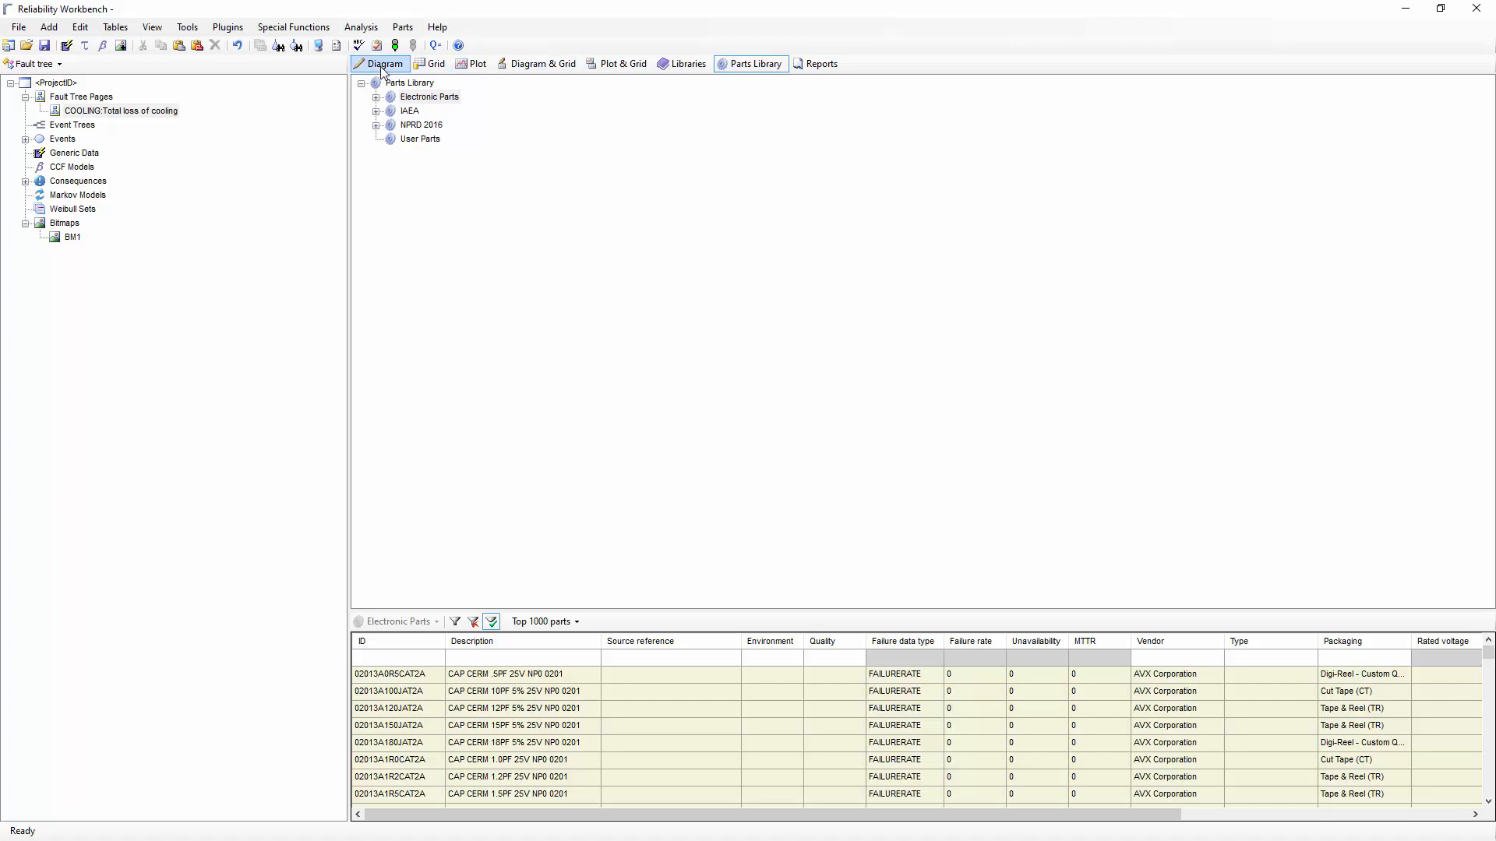
{"action": "left_click", "coordinate": [543, 63]}
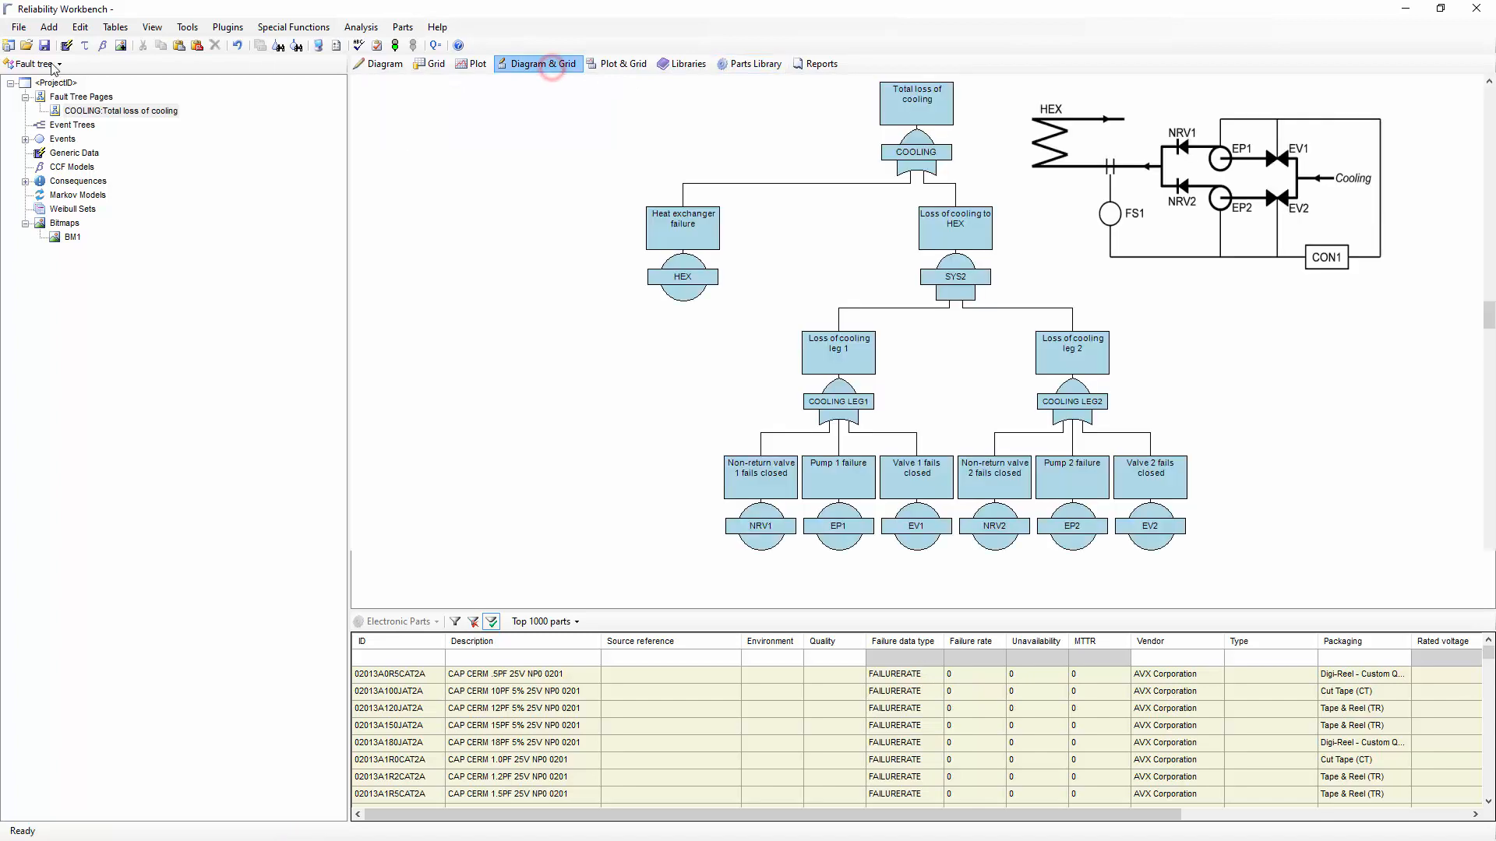
{"action": "left_click", "coordinate": [49, 66]}
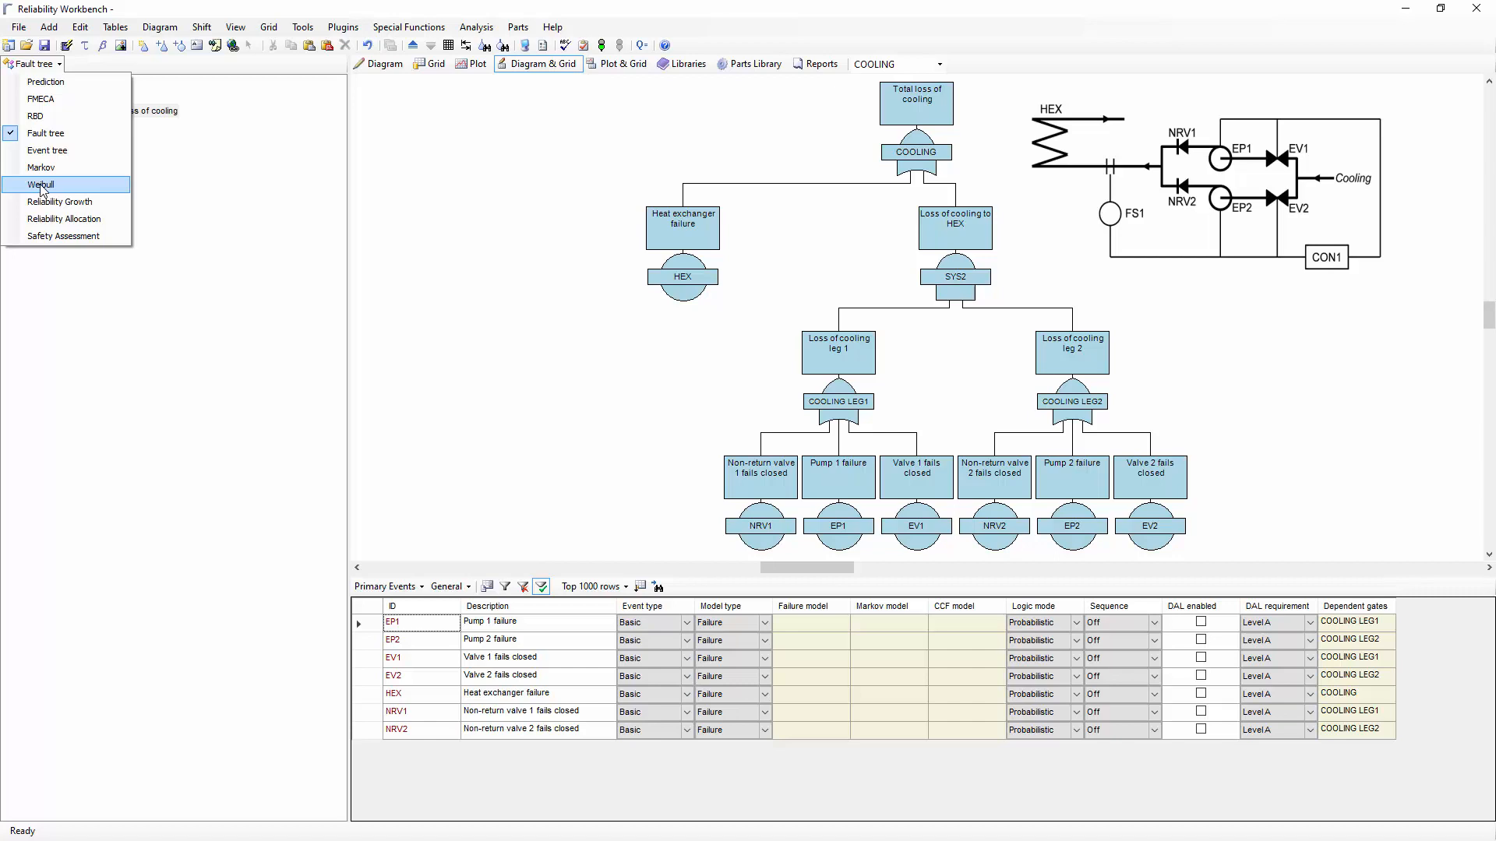
{"action": "left_click", "coordinate": [172, 195]}
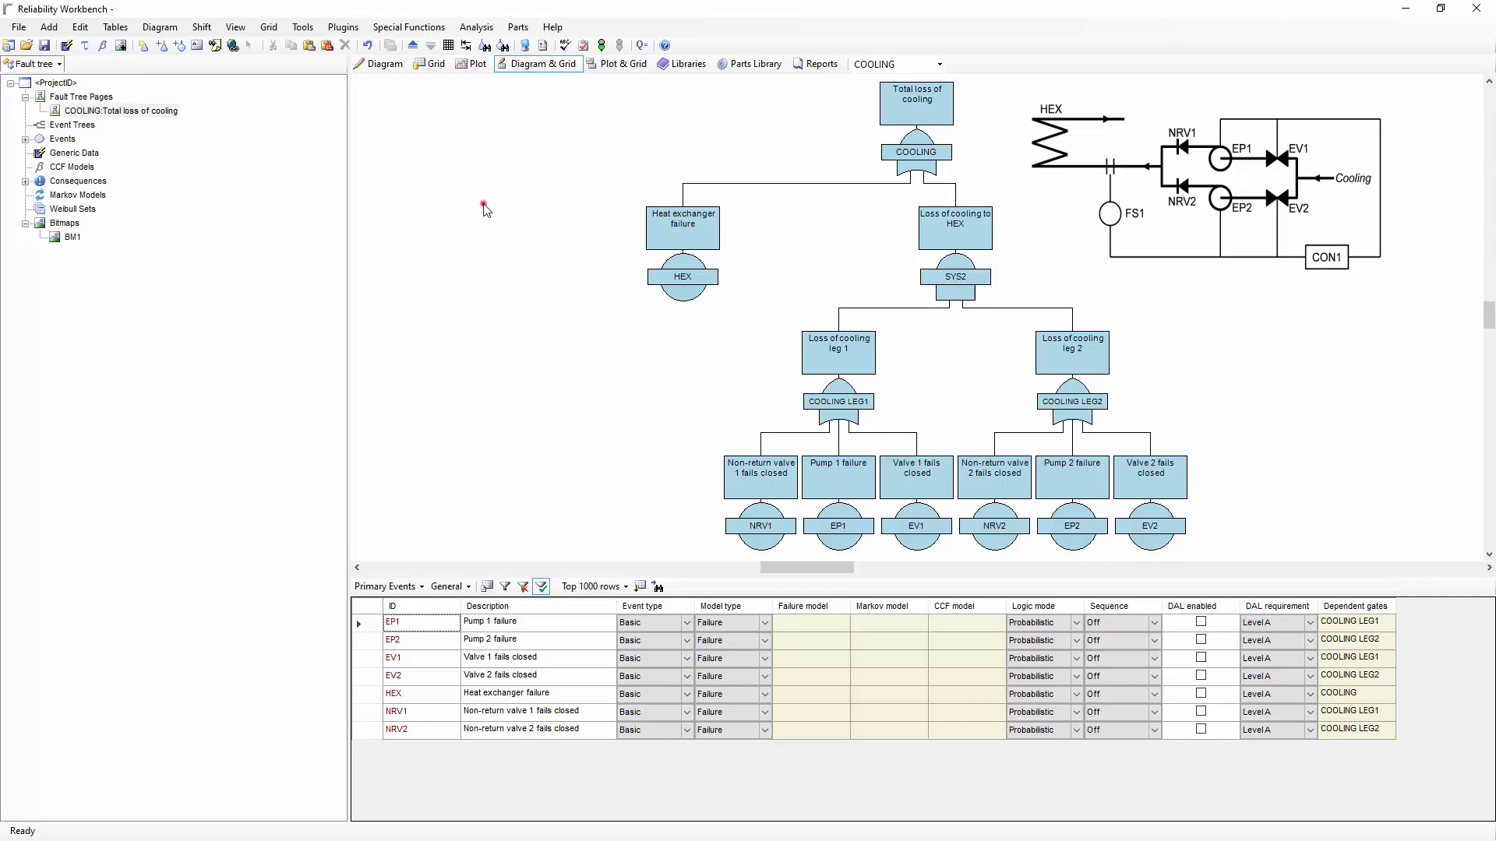
- Create a local failure model for the HEX event with the ID HEX and the model type Rate-MTTR
{"action": "left_click", "coordinate": [685, 234]}
{"action": "double_click", "coordinate": [685, 235]}
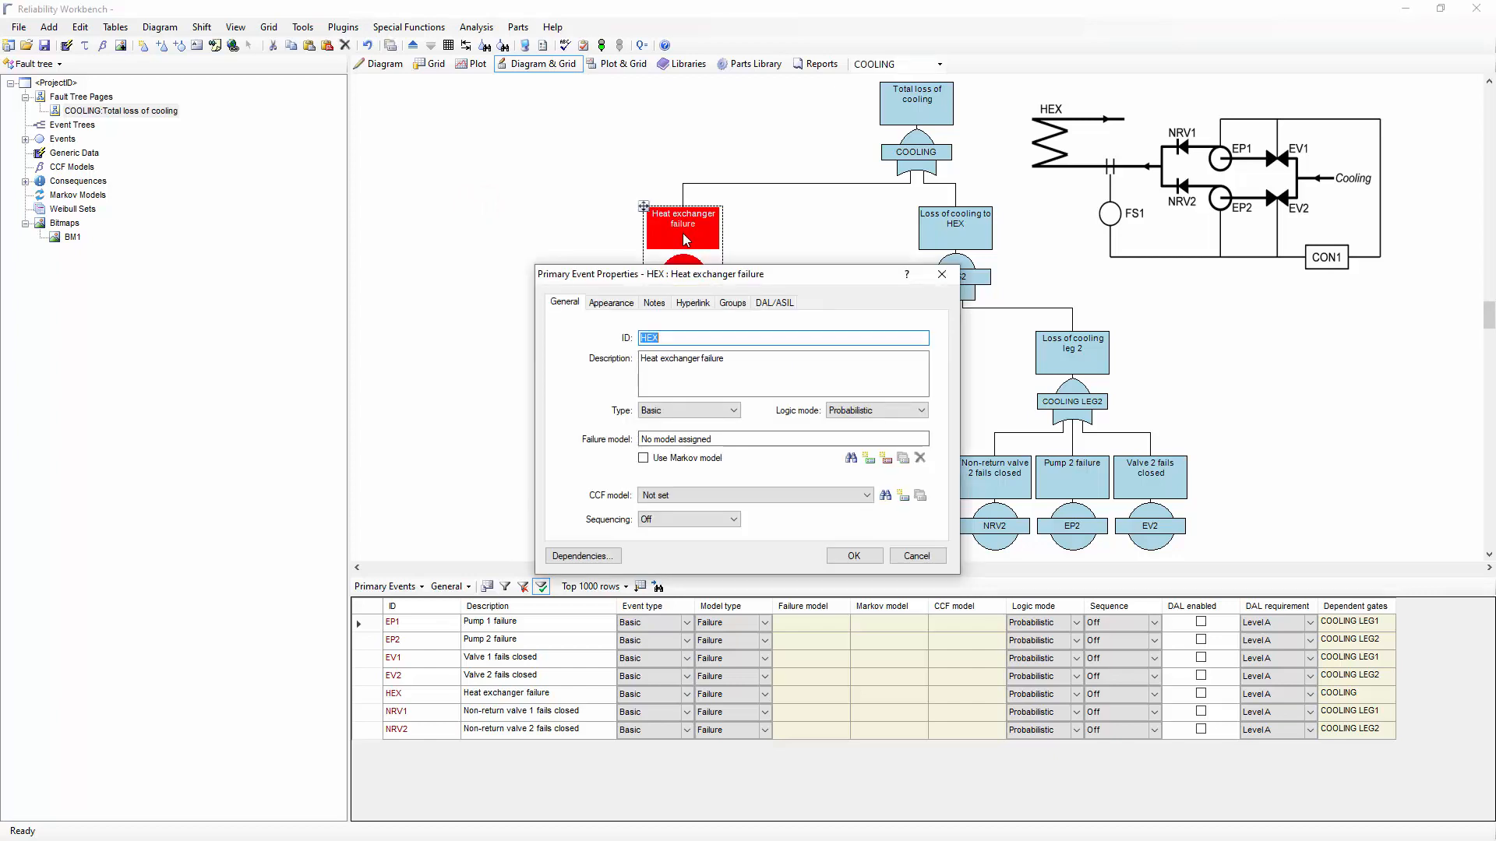
{"action": "left_click_drag", "start_coordinate": [713, 273], "coordinate": [378, 231]}
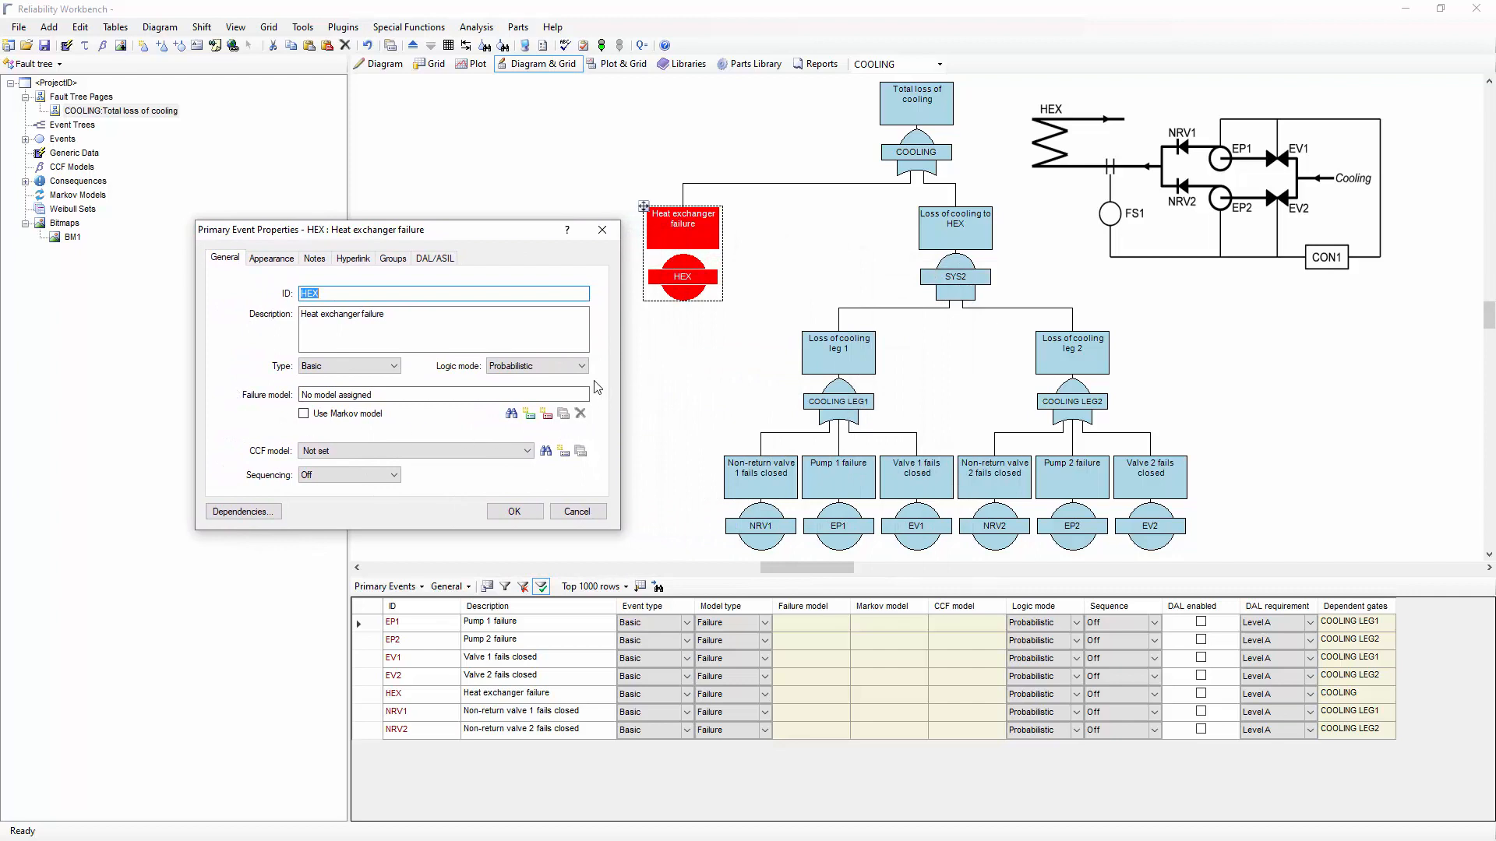
{"action": "left_click", "coordinate": [529, 415]}
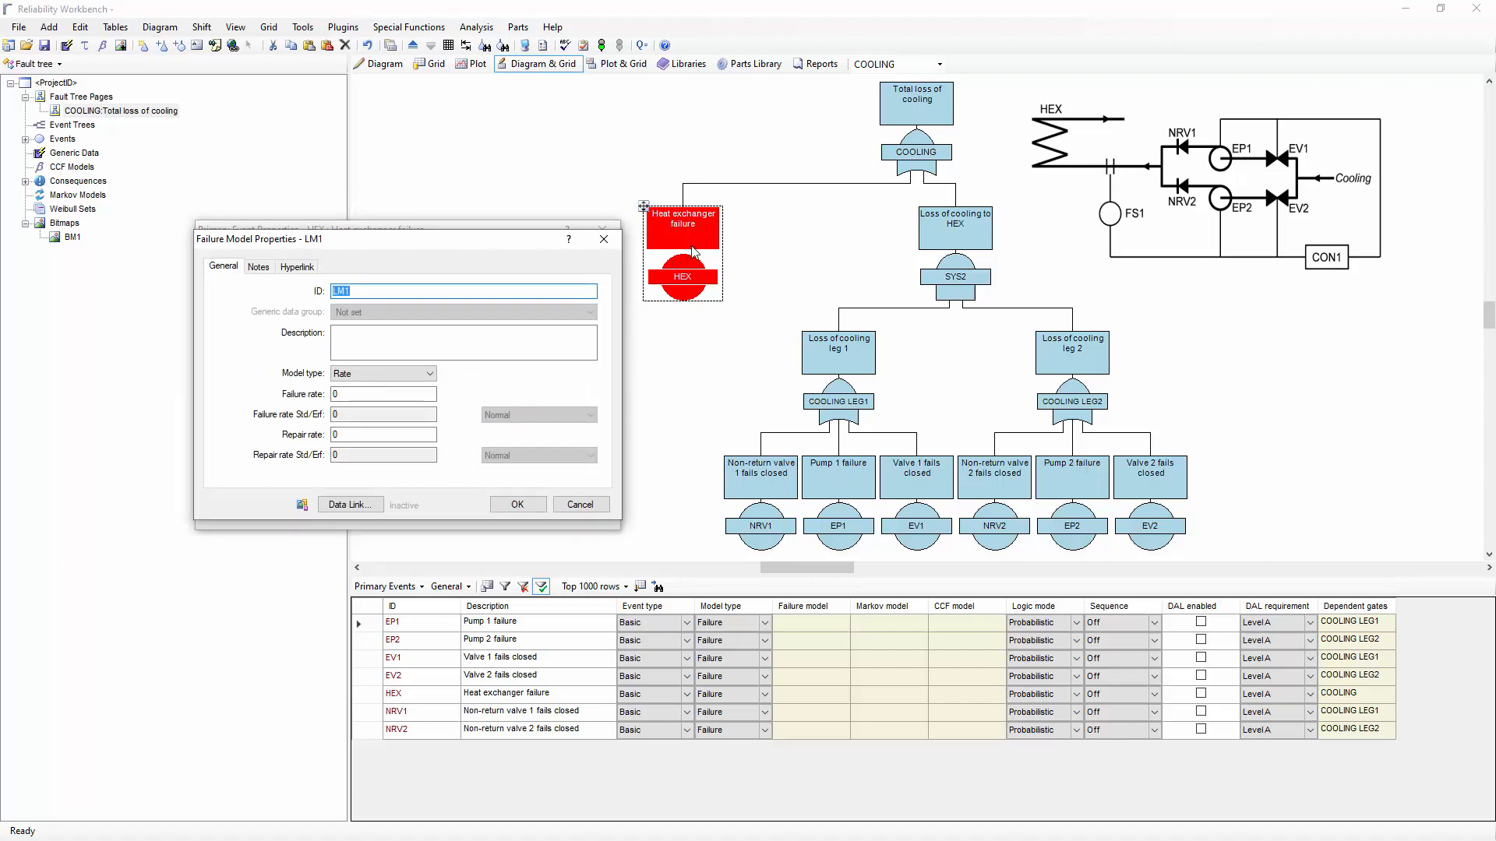
{"action": "type", "text": "HEX"}
{"action": "key", "text": "Tab"}
{"action": "key", "text": "Tab"}
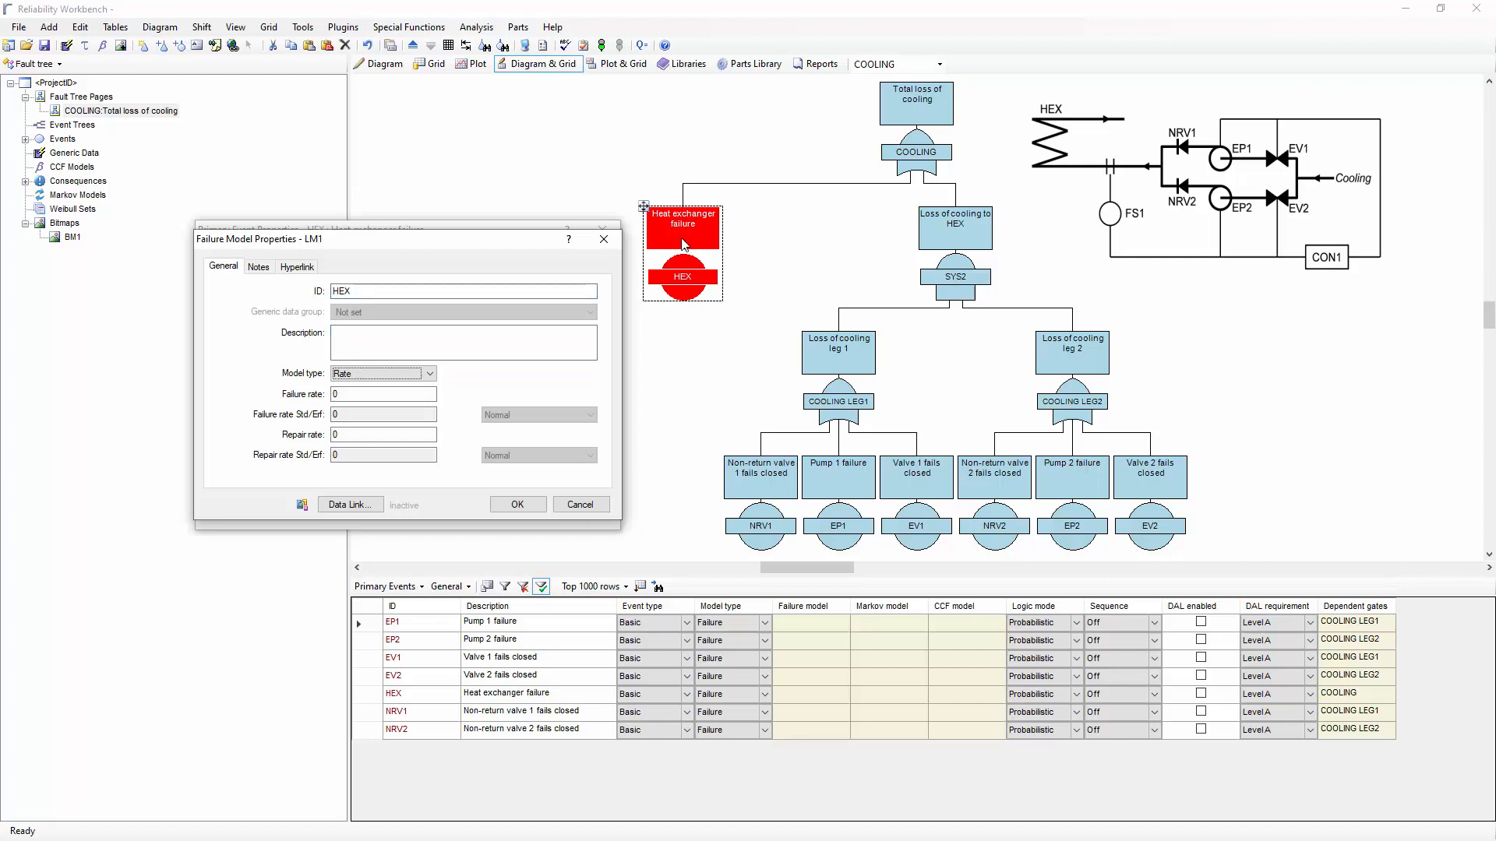
{"action": "left_click", "coordinate": [411, 377]}
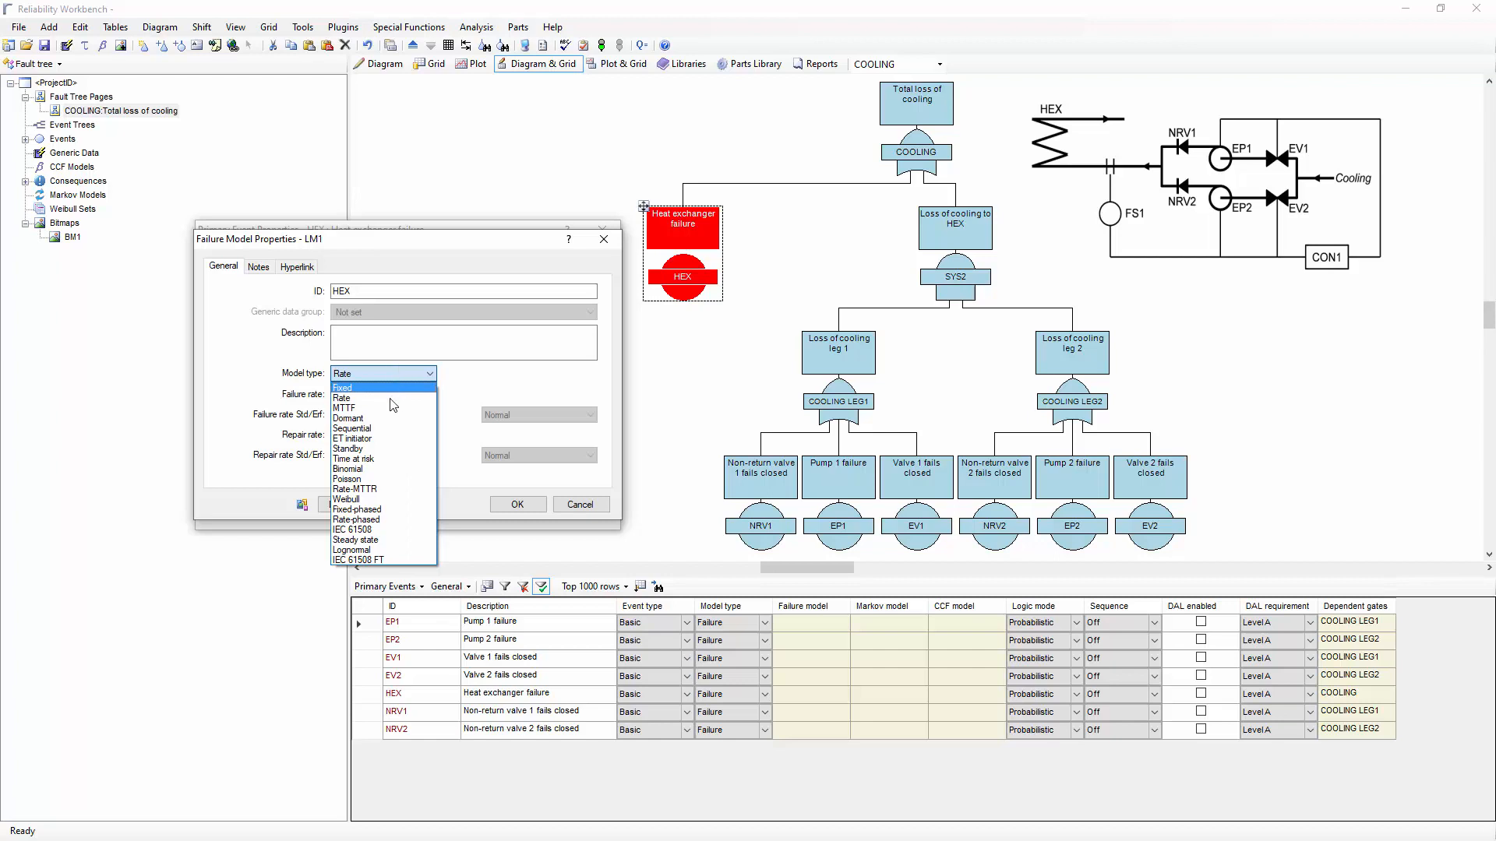
{"action": "left_click", "coordinate": [374, 490]}
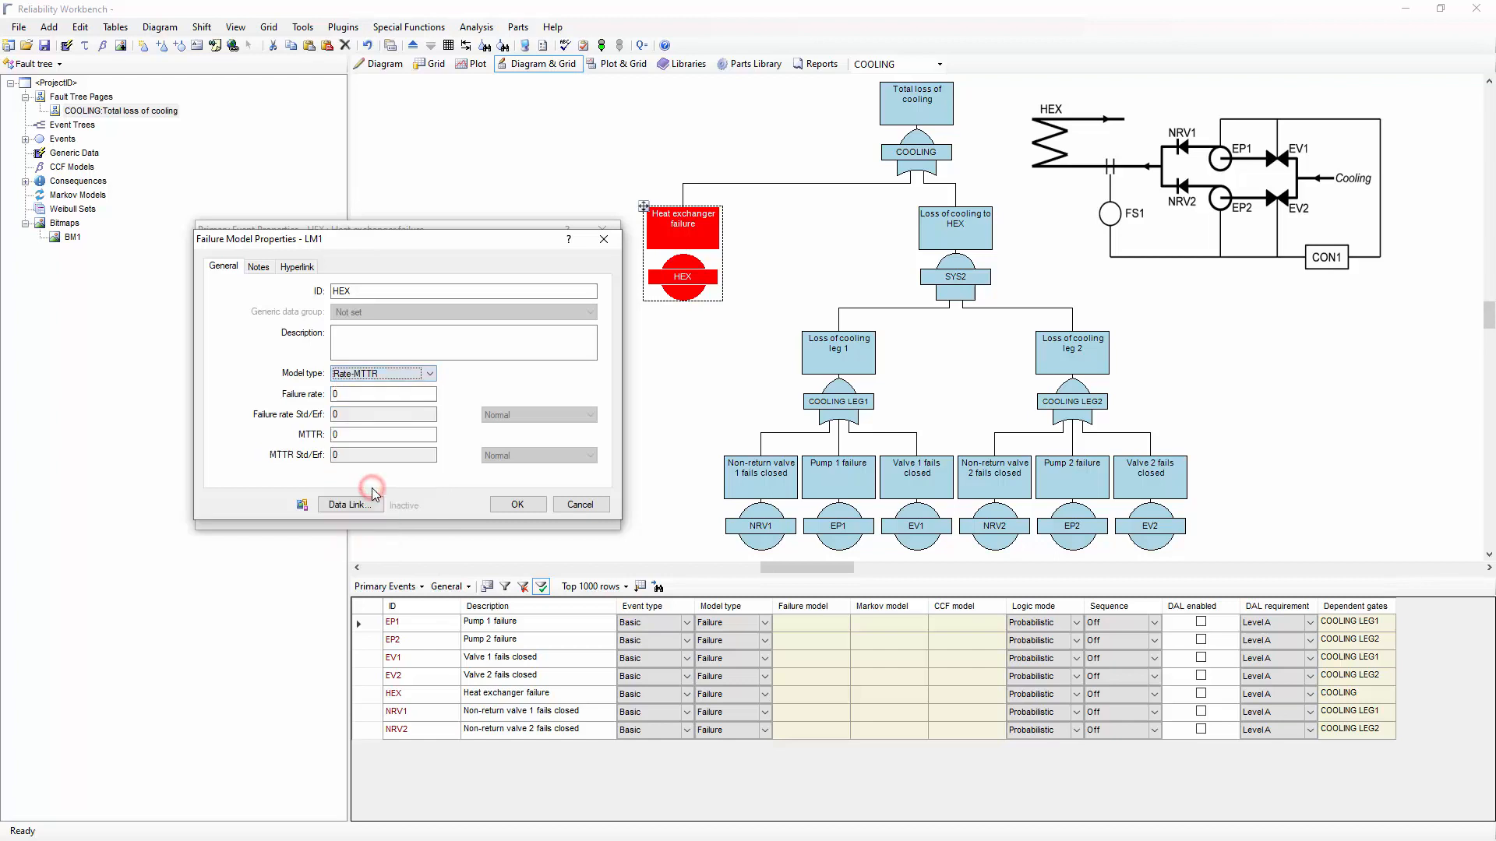
- Set the HEX failure model's failure rate to 0.01 and MTTR to 96, and apply it to the heat exchanger event
{"action": "left_click", "coordinate": [389, 396]}
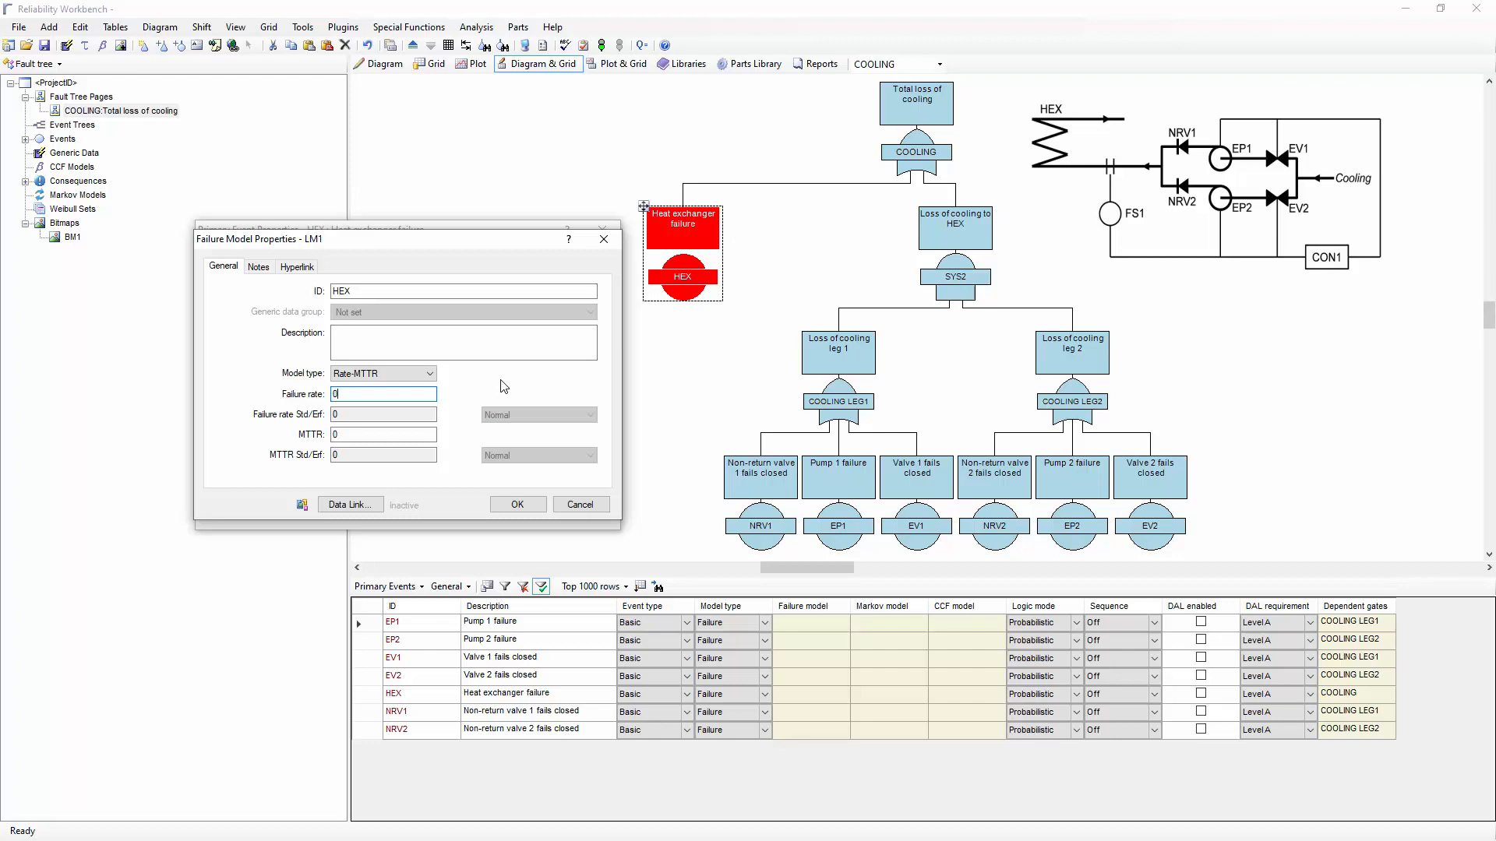
{"action": "type", "text": "0."}
{"action": "type", "text": "1"}
{"action": "key", "text": "BackSpace"}
{"action": "type", "text": "01"}
{"action": "key", "text": "Tab"}
{"action": "key", "text": "Tab"}
{"action": "type", "text": "96"}
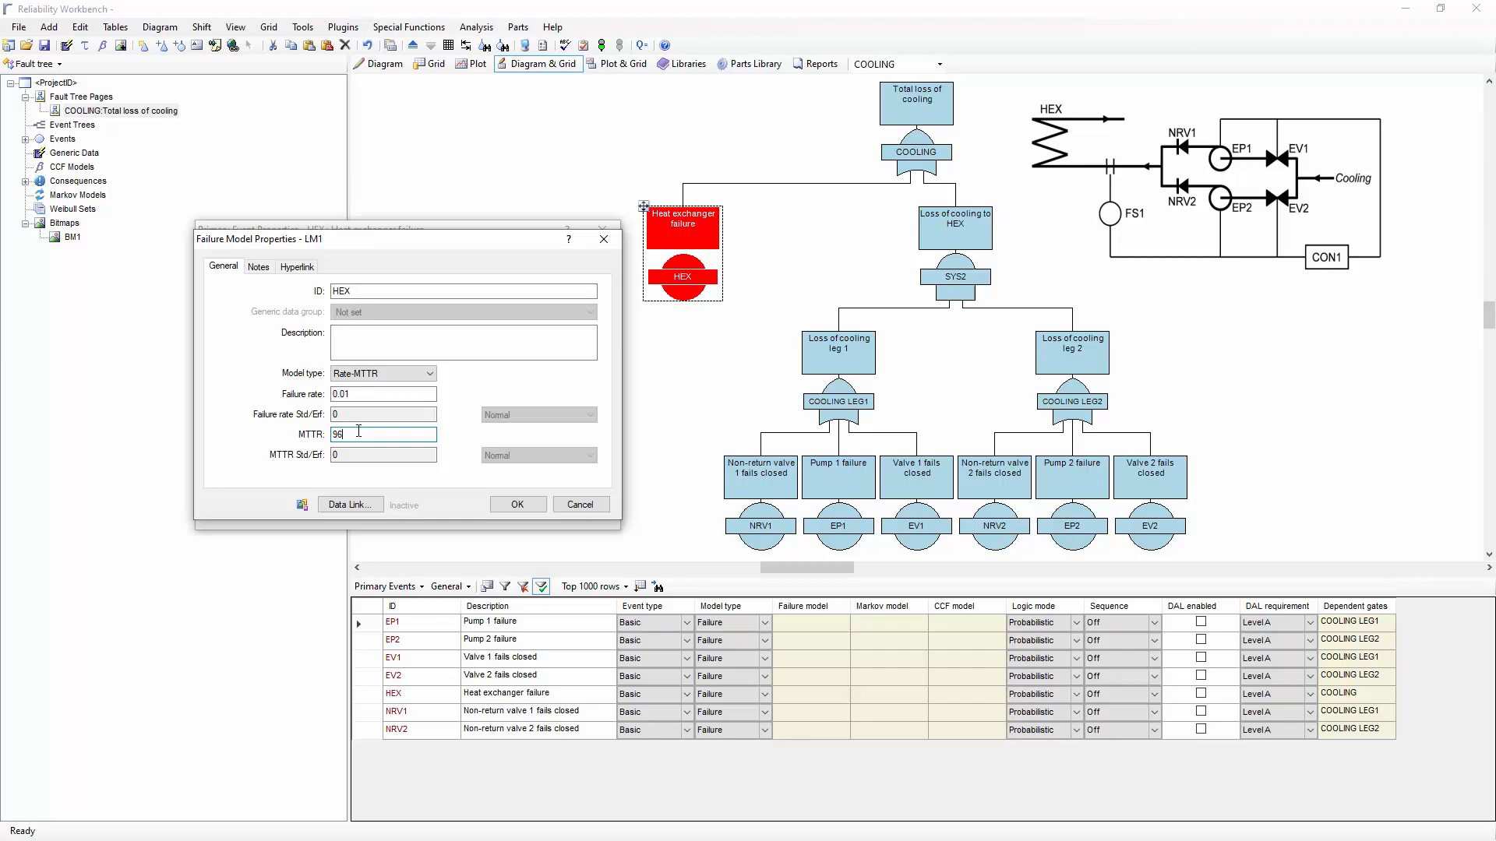
{"action": "left_click", "coordinate": [519, 505]}
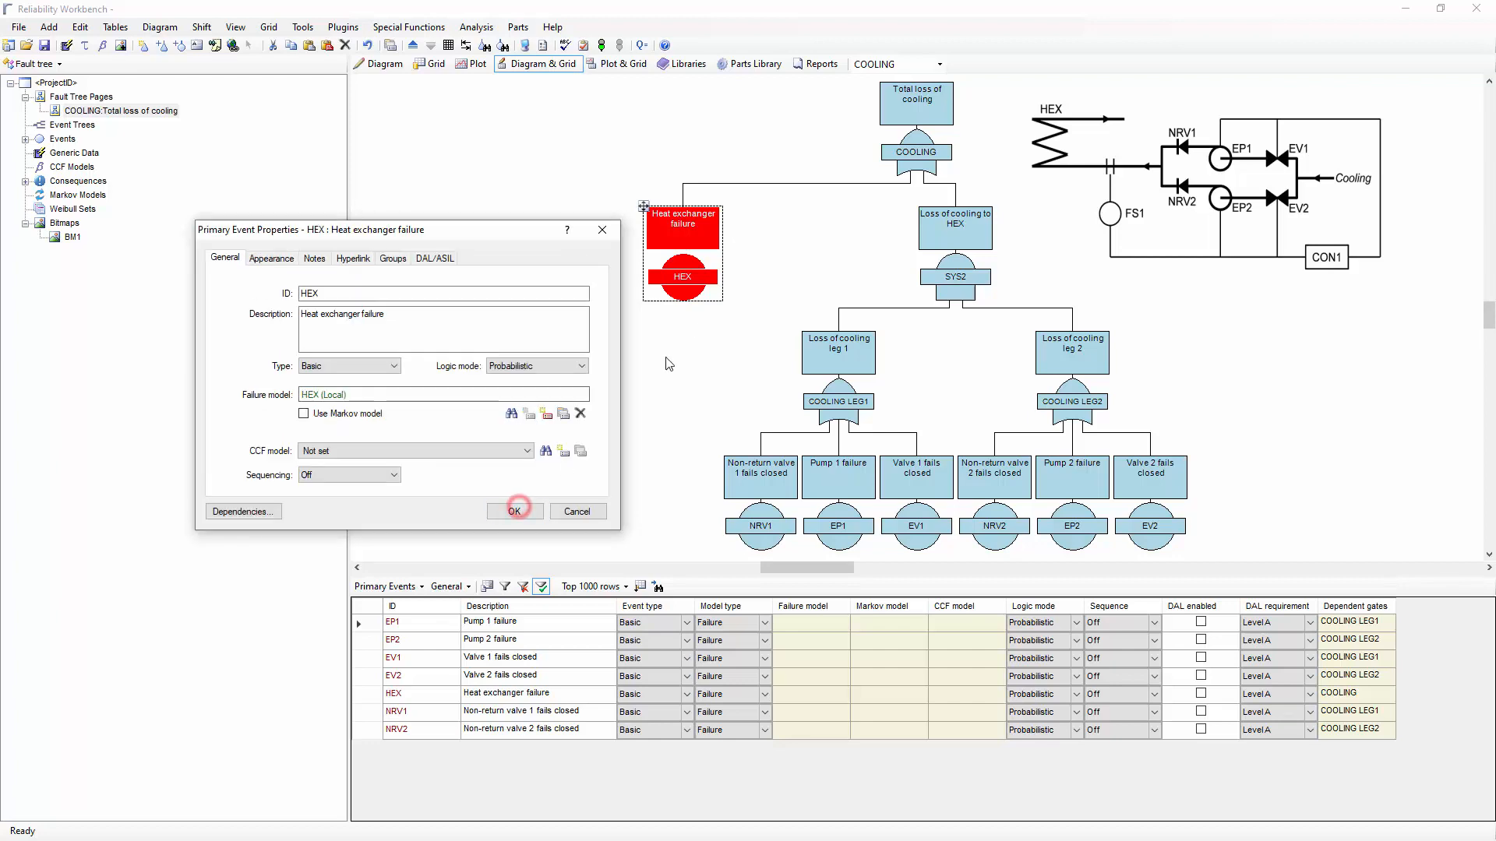
{"action": "left_click", "coordinate": [514, 513]}
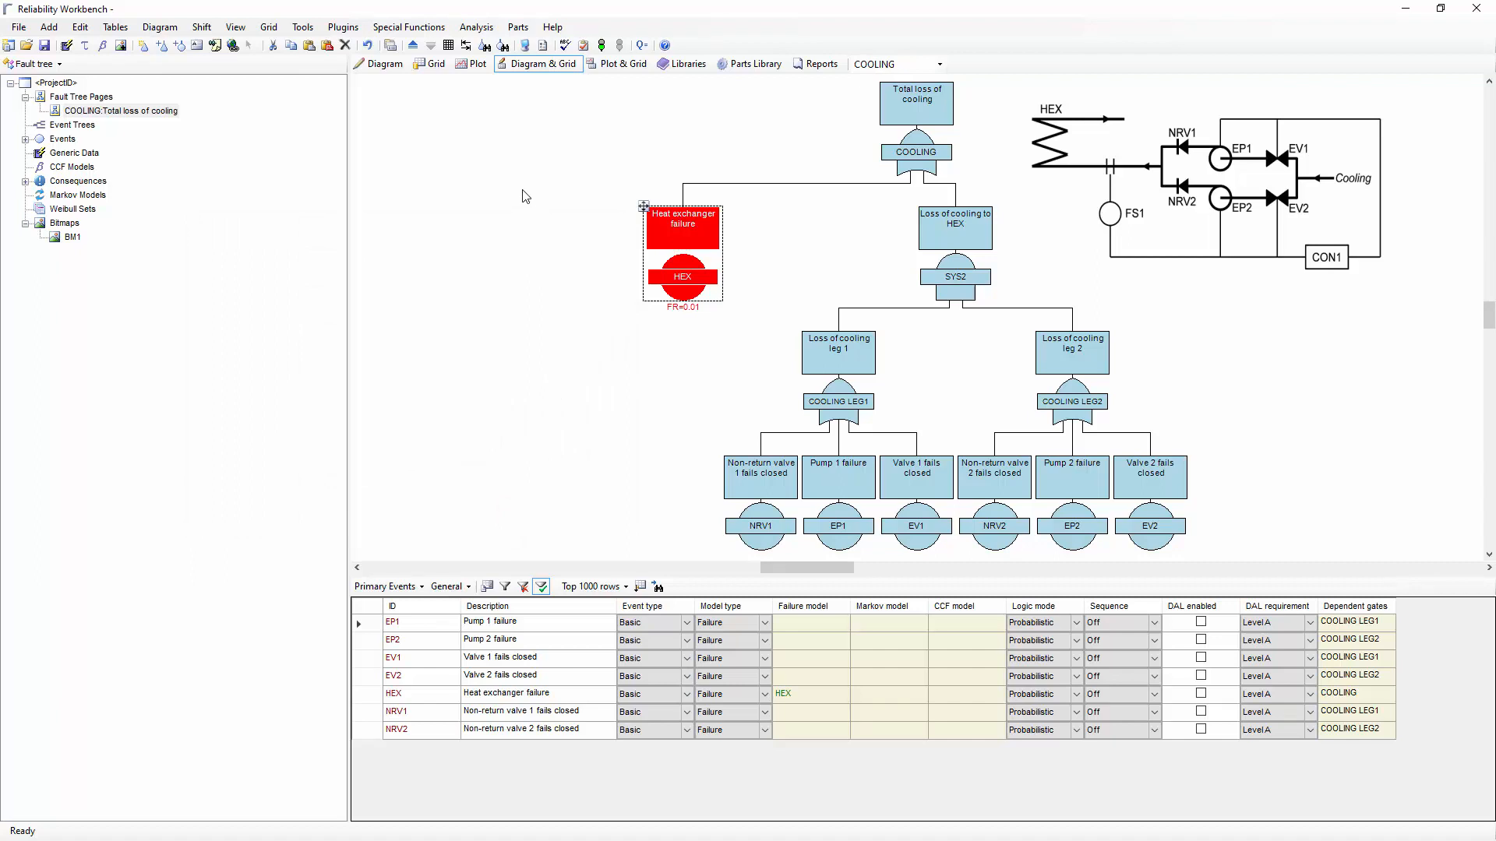
- Turn off unspecified units in the project options and set the failure rate units to failures per year, keeping MTTRs in hours
{"action": "left_click", "coordinate": [301, 28]}
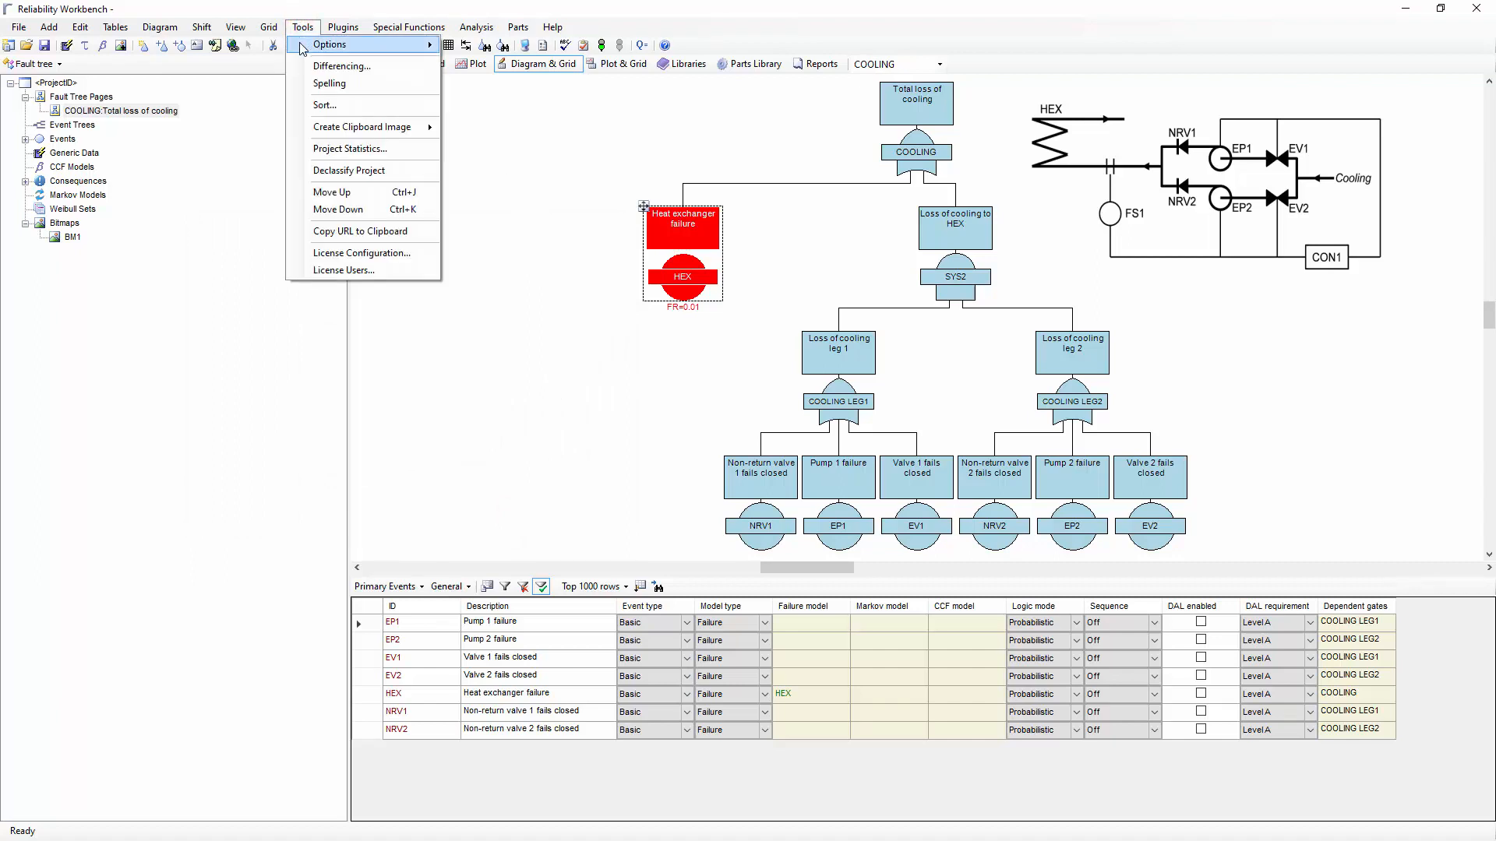
{"action": "mouse_move", "coordinate": [302, 48]}
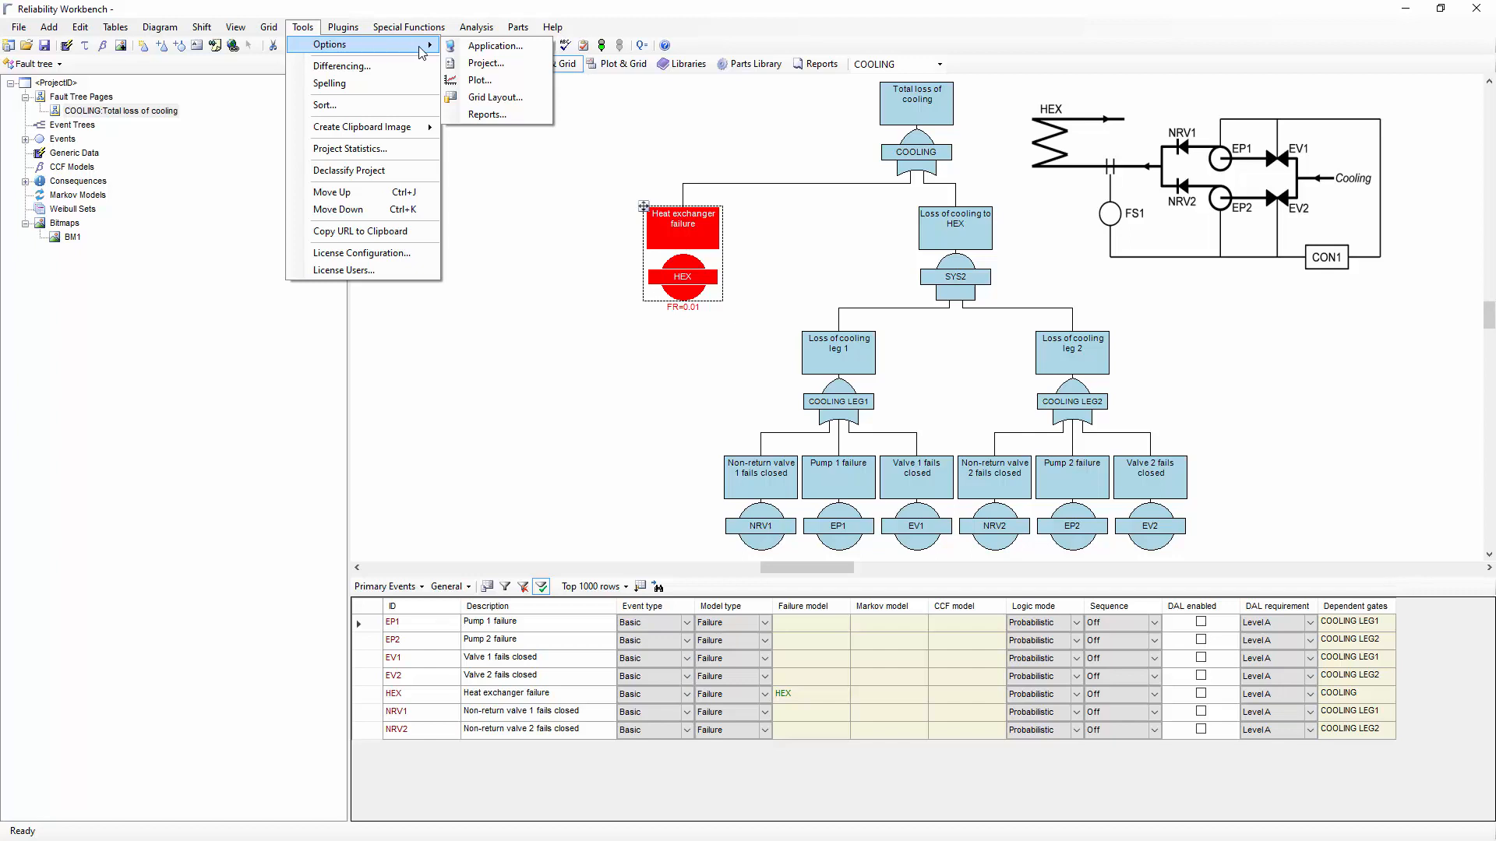
{"action": "left_click", "coordinate": [498, 63]}
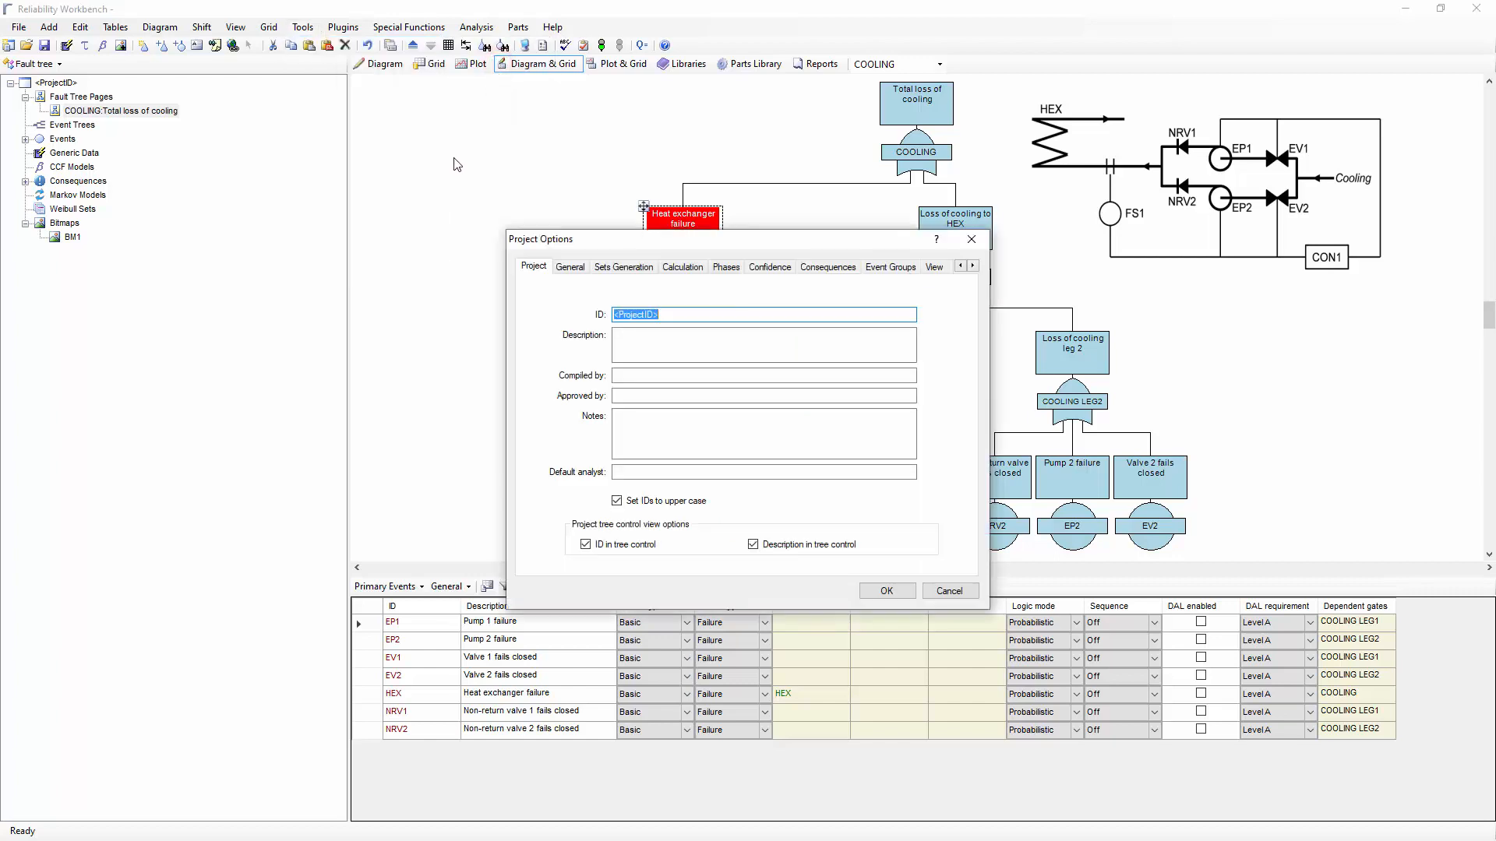
{"action": "left_click", "coordinate": [574, 268]}
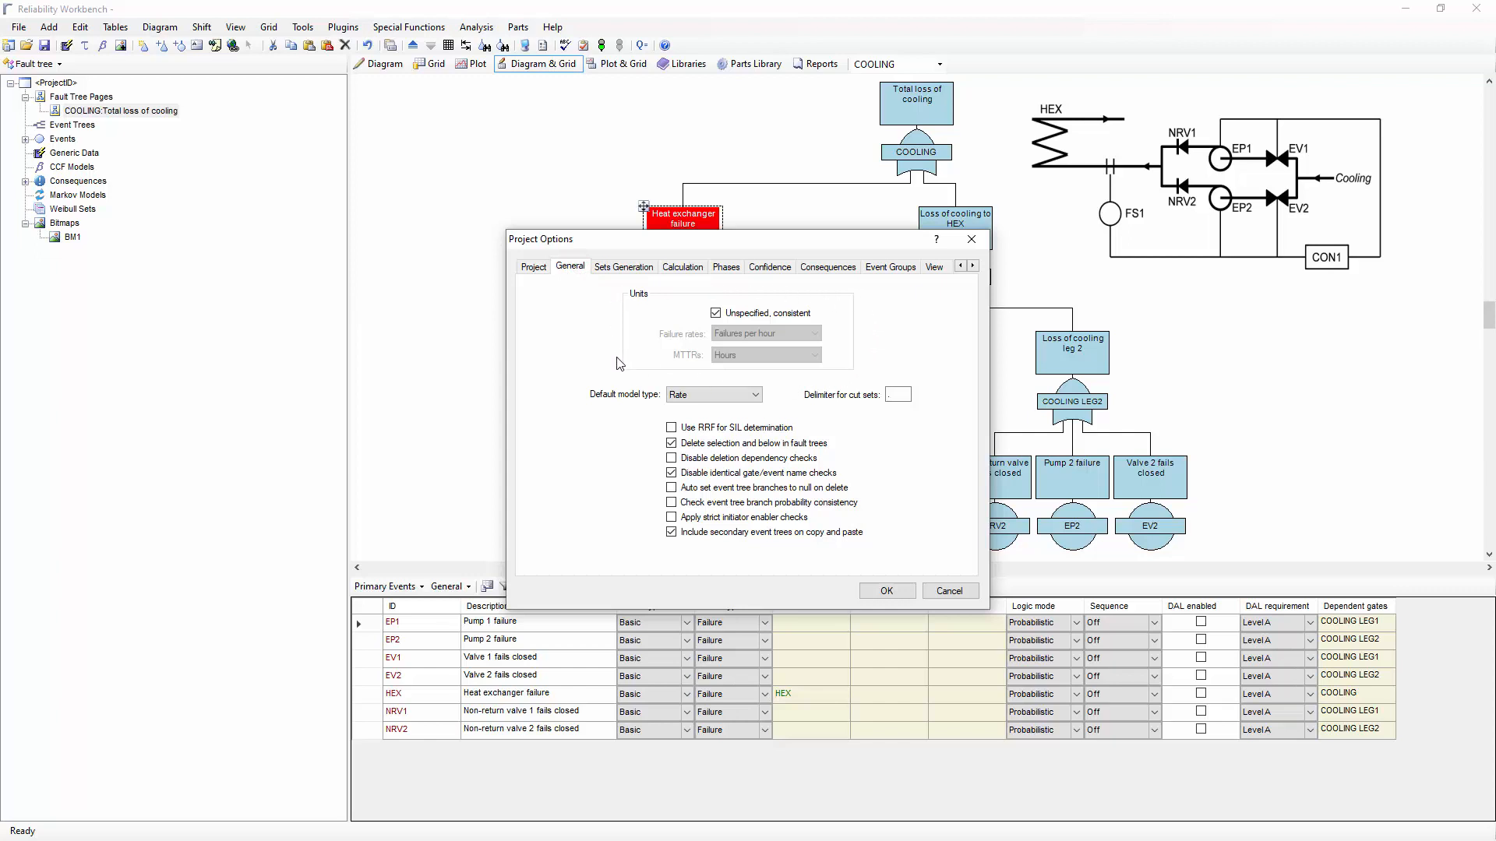
{"action": "left_click", "coordinate": [735, 315]}
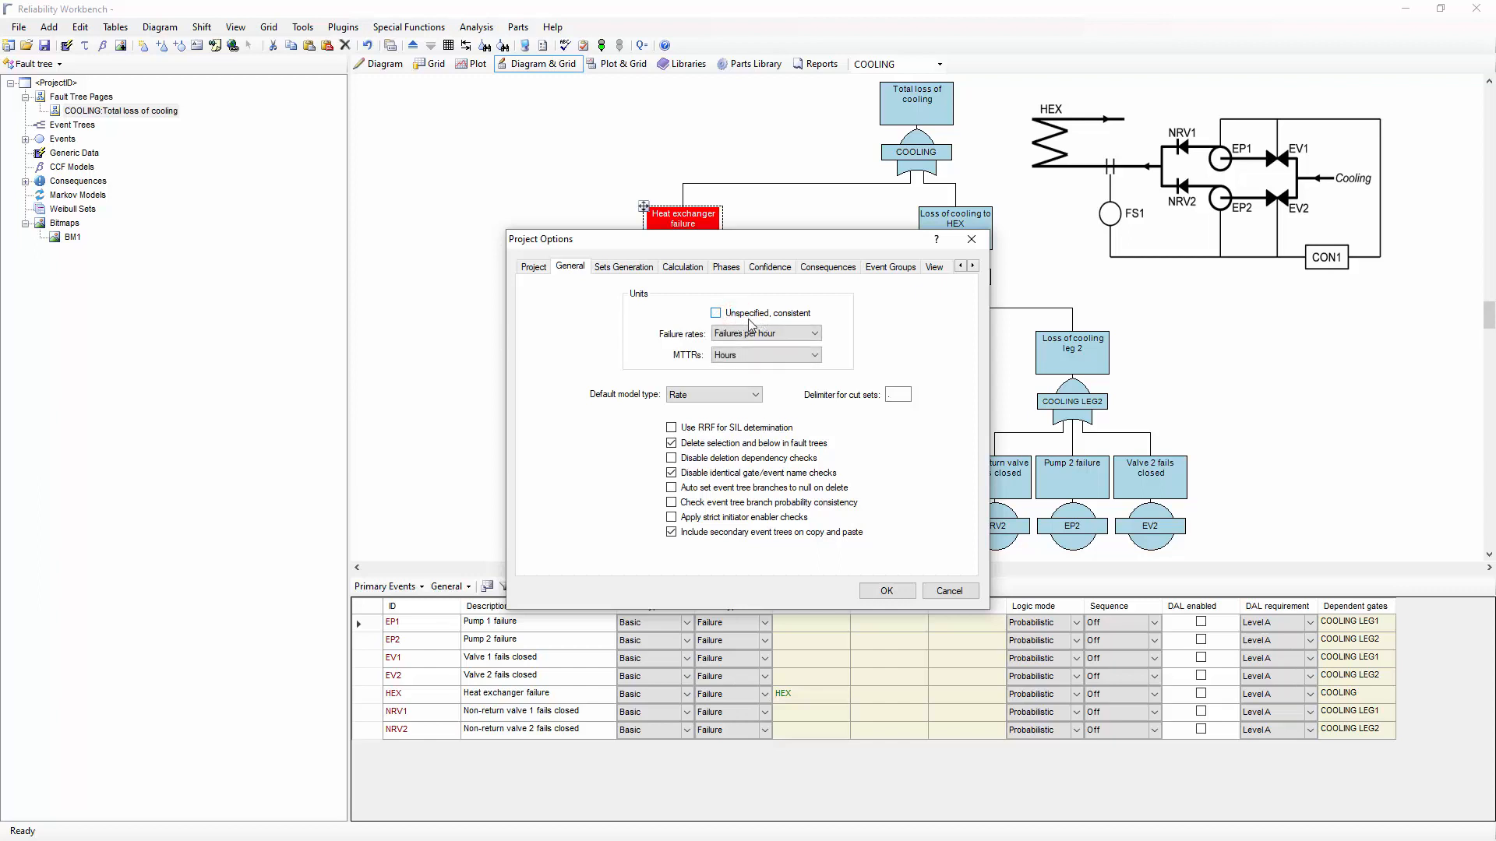
{"action": "left_click", "coordinate": [753, 337]}
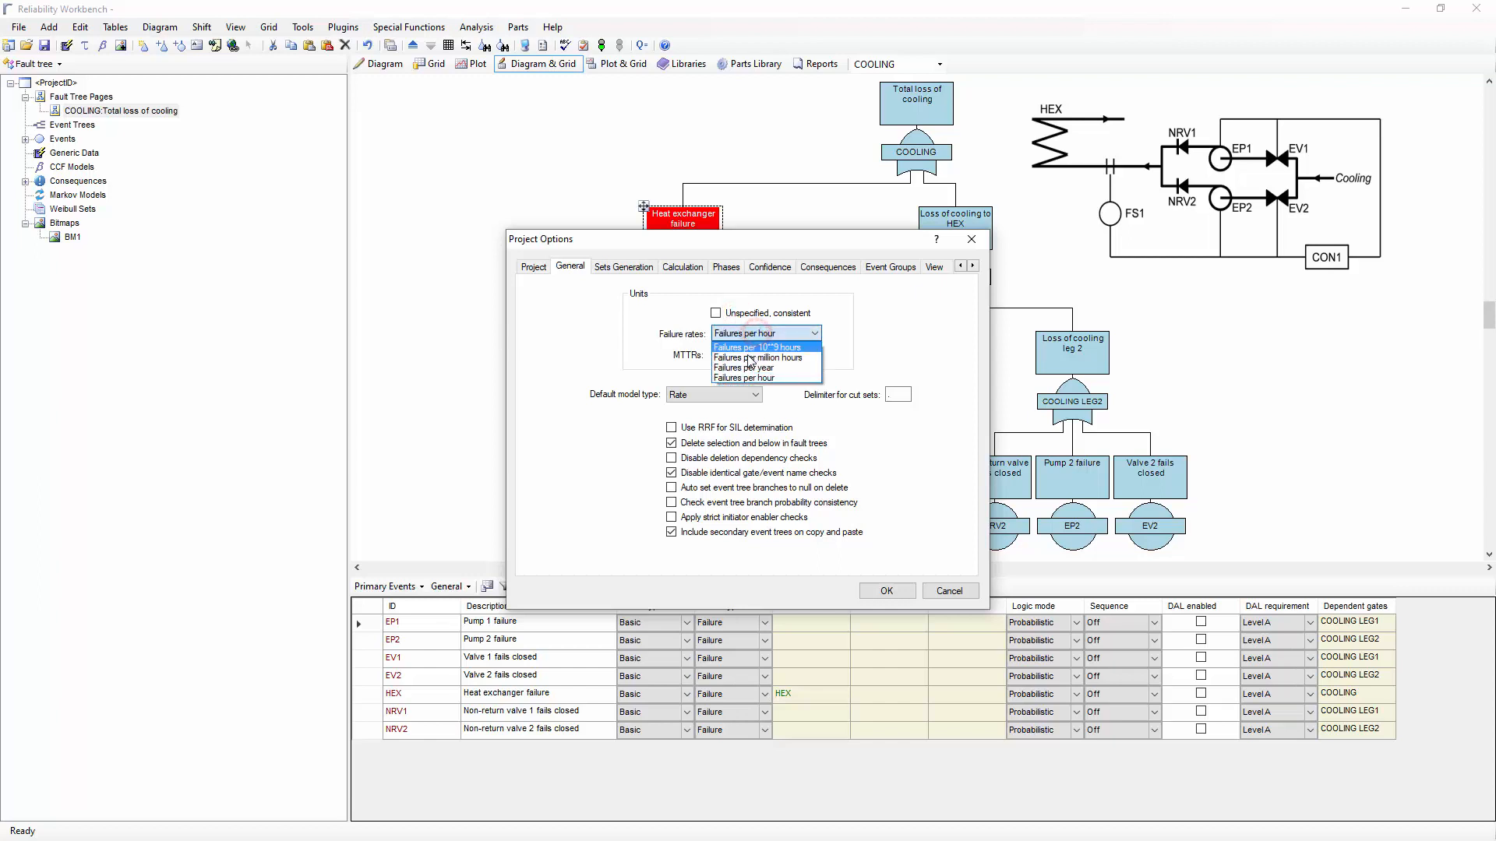
{"action": "left_click", "coordinate": [744, 370]}
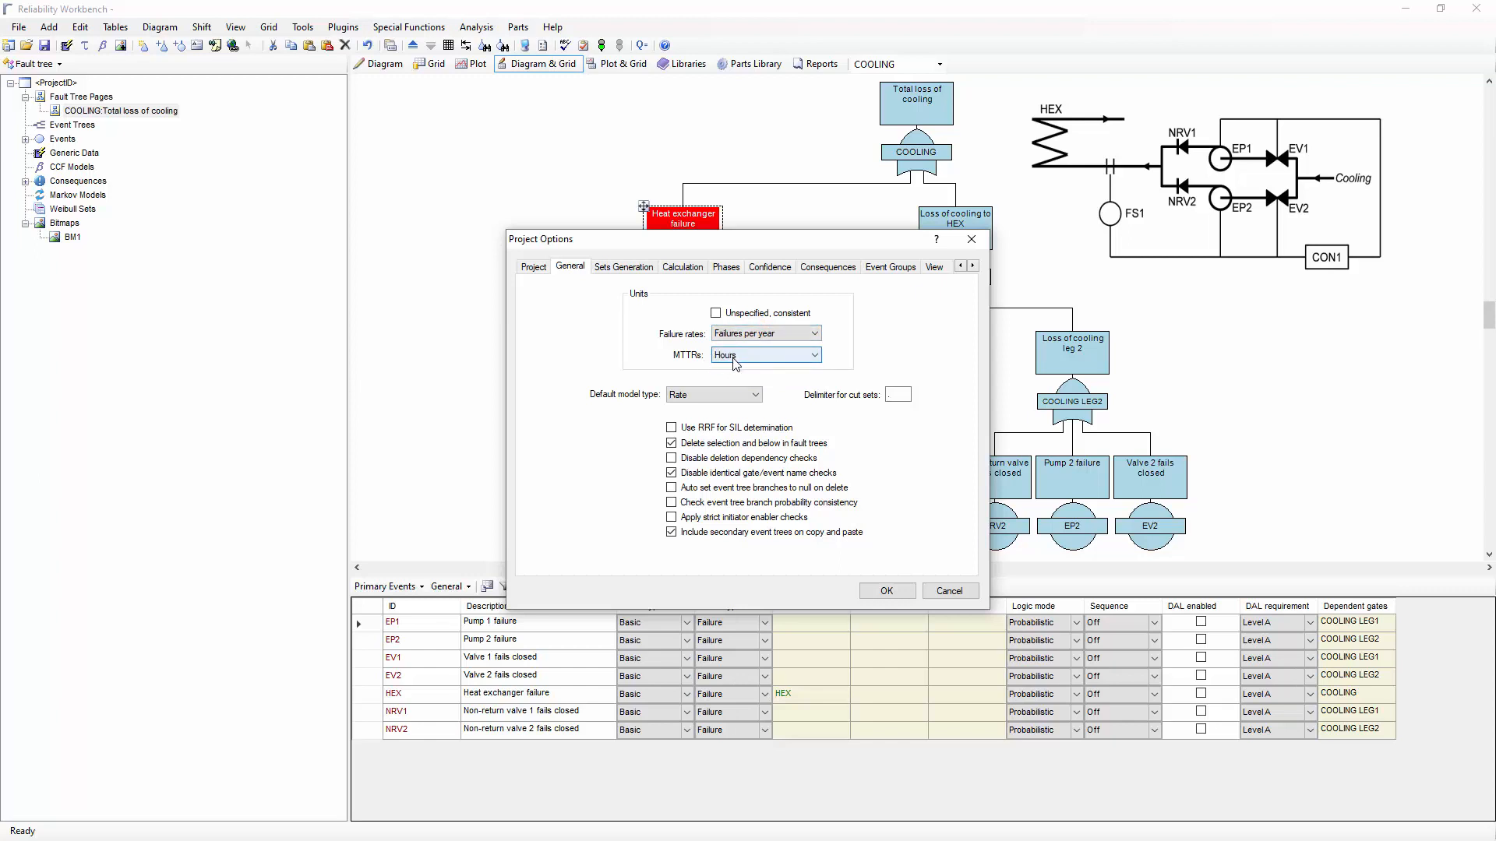
{"action": "left_click", "coordinate": [887, 591]}
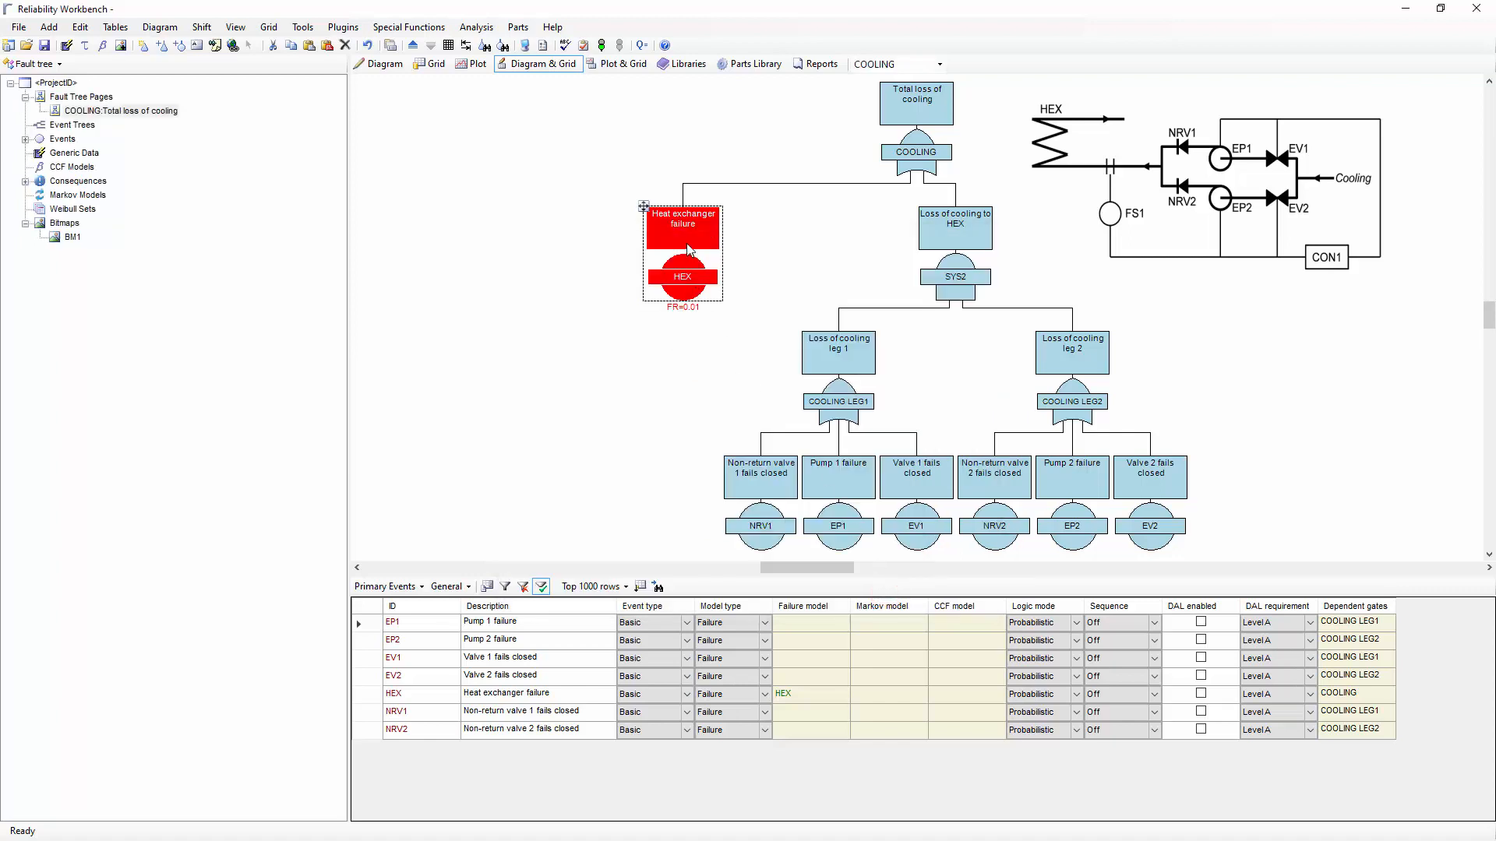
- Check the units shown for the failure rate and MTTR in the heat exchanger event's failure model
{"action": "double_click", "coordinate": [688, 250]}
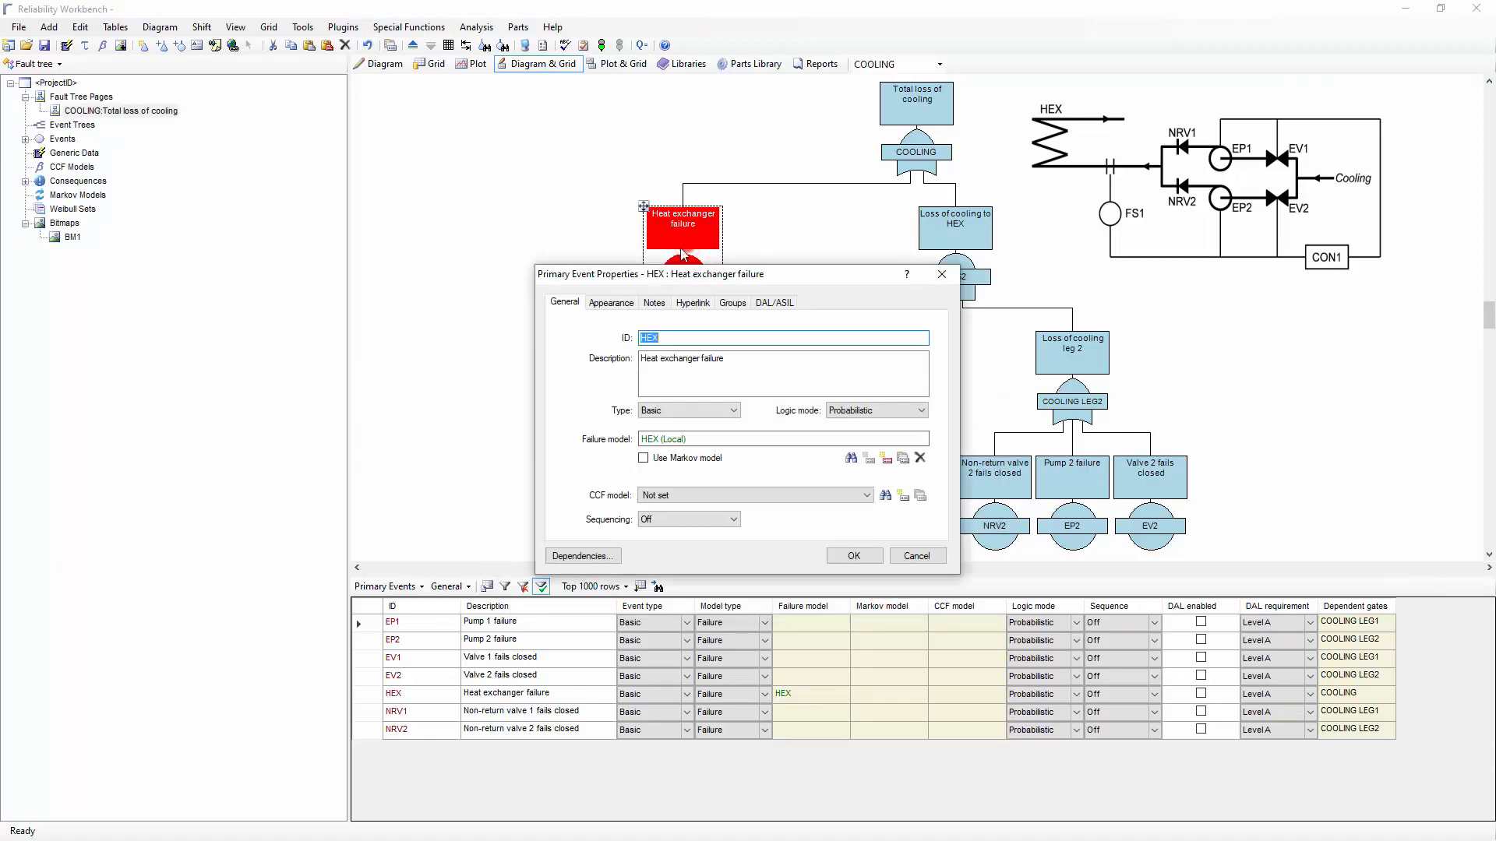
{"action": "left_click", "coordinate": [903, 459]}
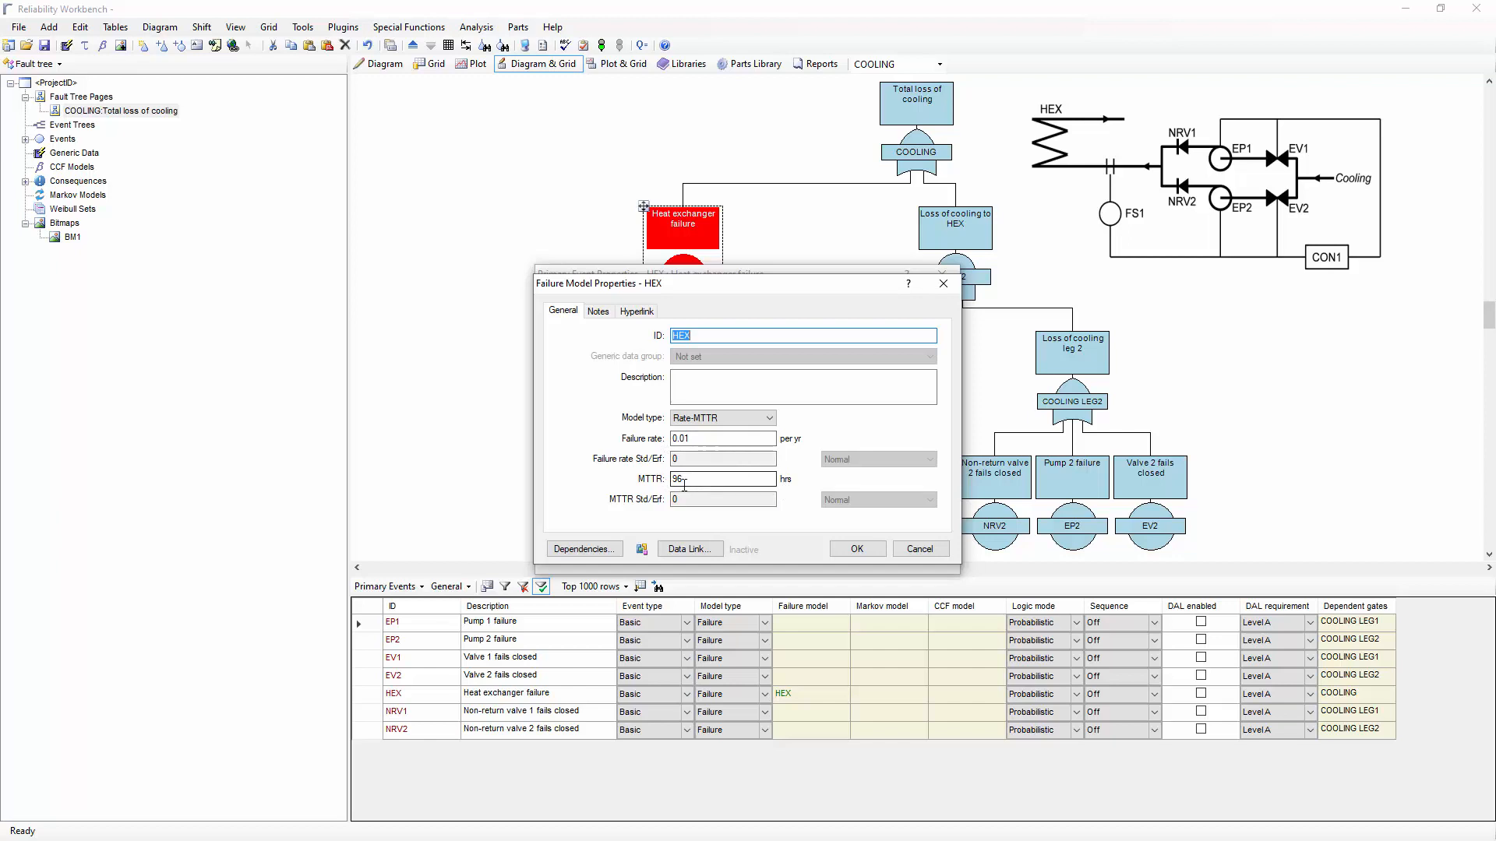
{"action": "left_click", "coordinate": [857, 549]}
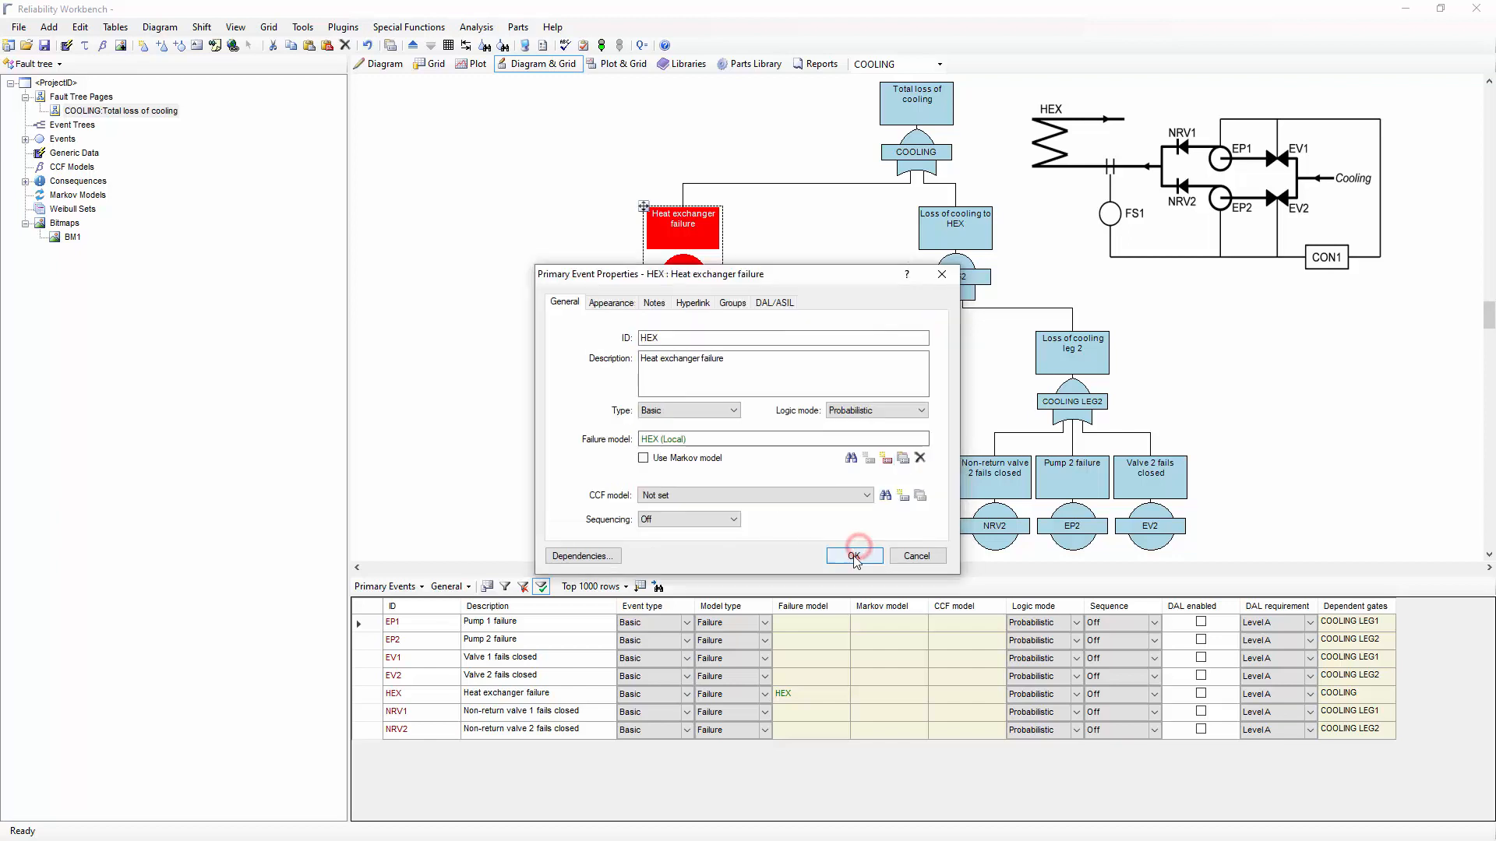
{"action": "left_click", "coordinate": [853, 555]}
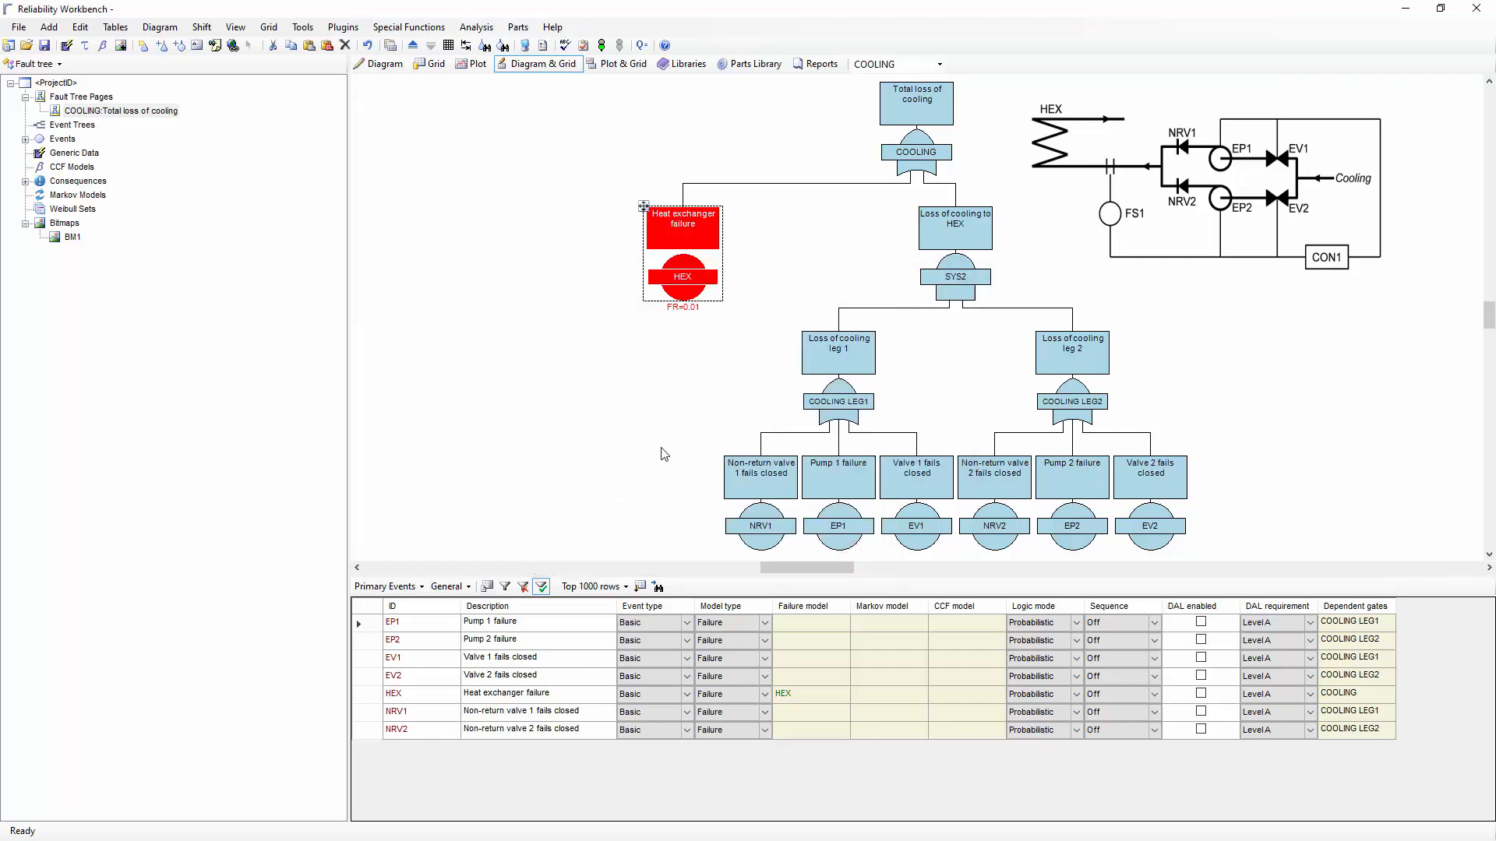
{"action": "left_click", "coordinate": [612, 373]}
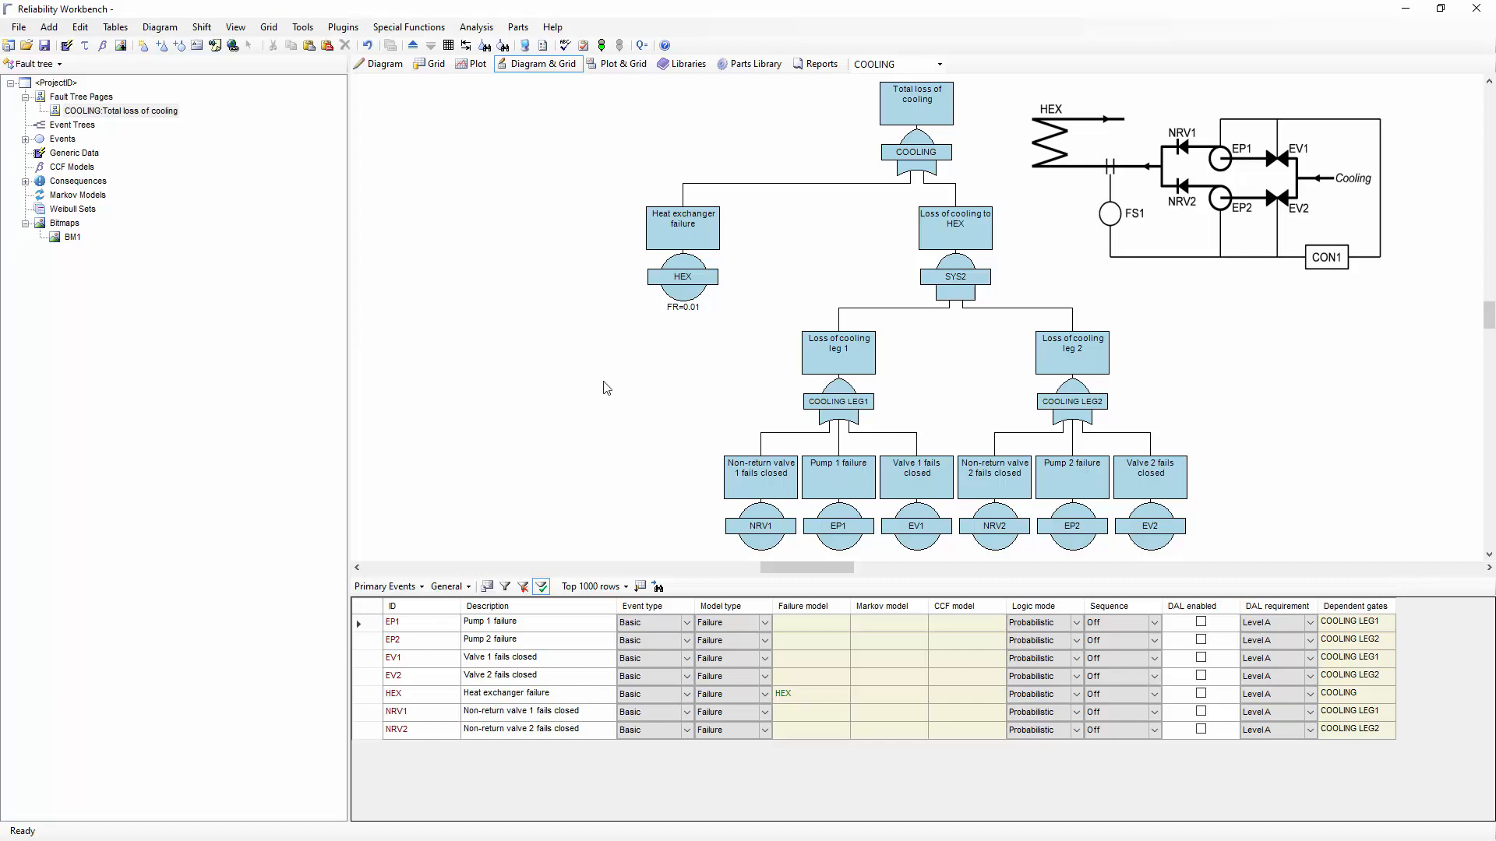
{"action": "left_click", "coordinate": [758, 482]}
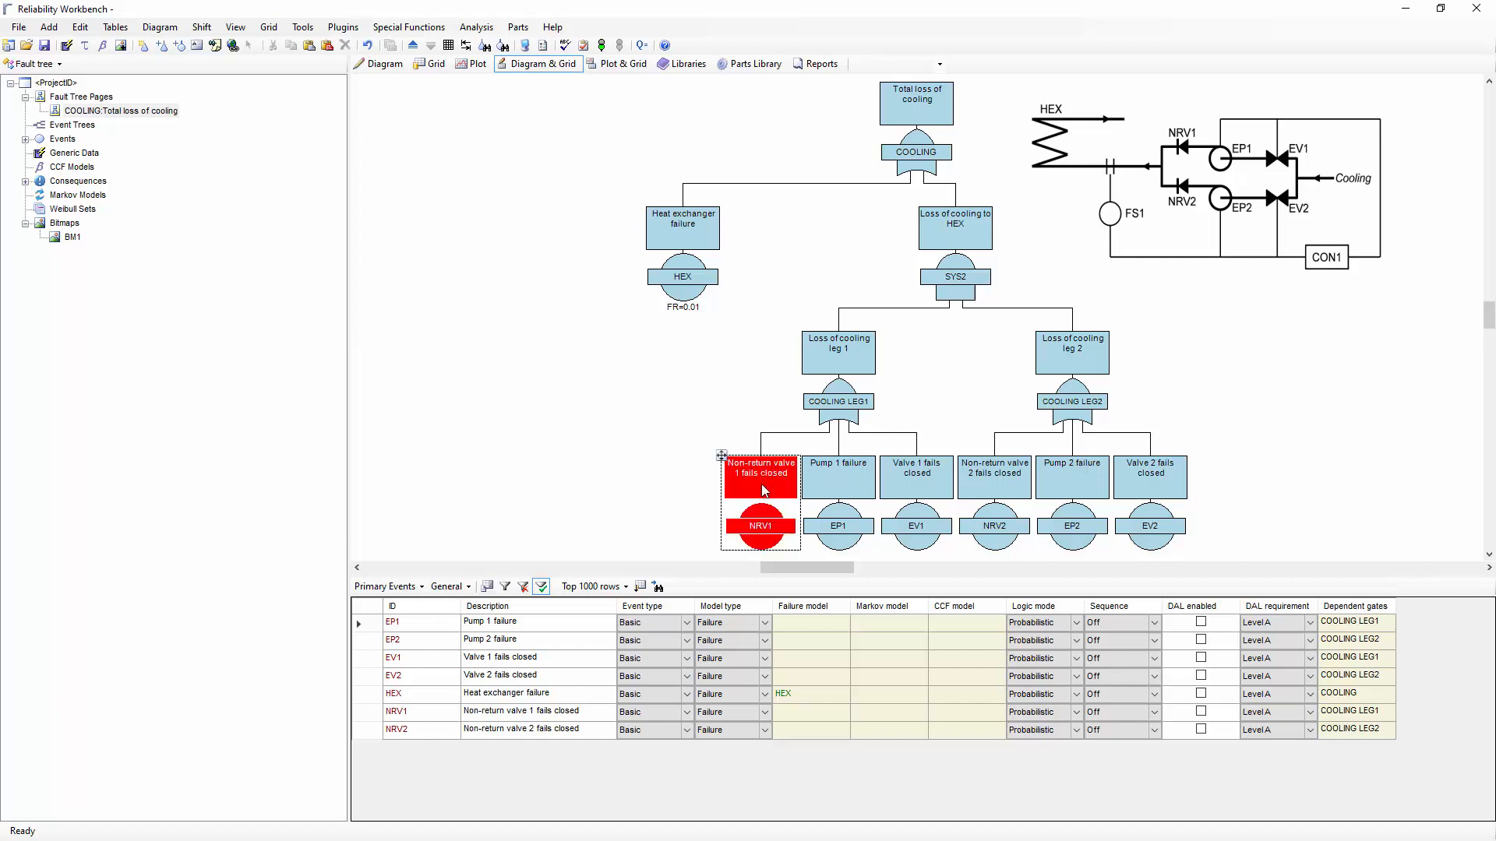
{"action": "left_click", "coordinate": [1006, 483], "text": "ctrl"}
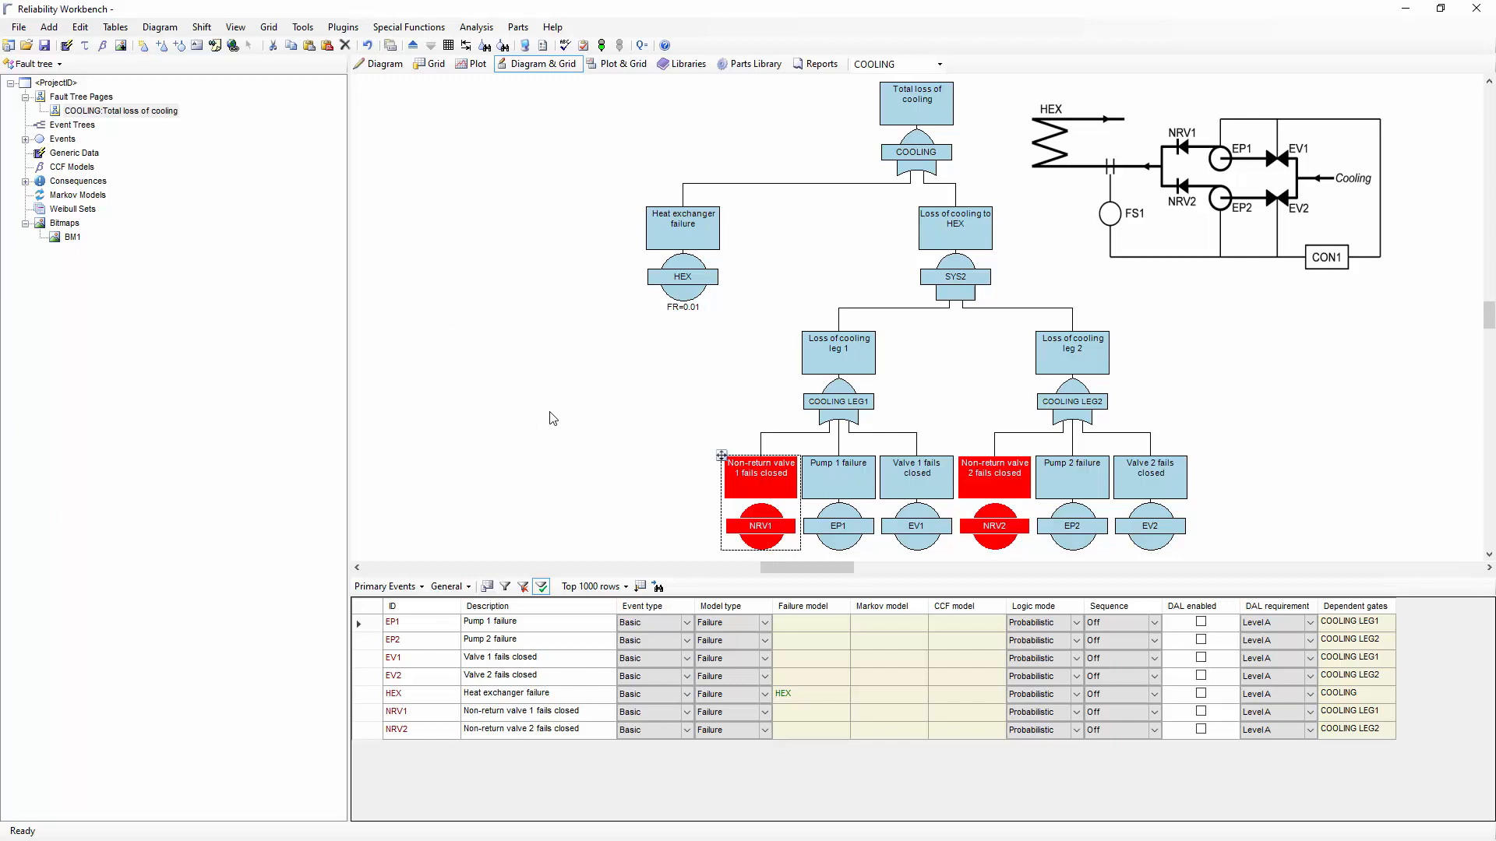
{"action": "left_click", "coordinate": [448, 300]}
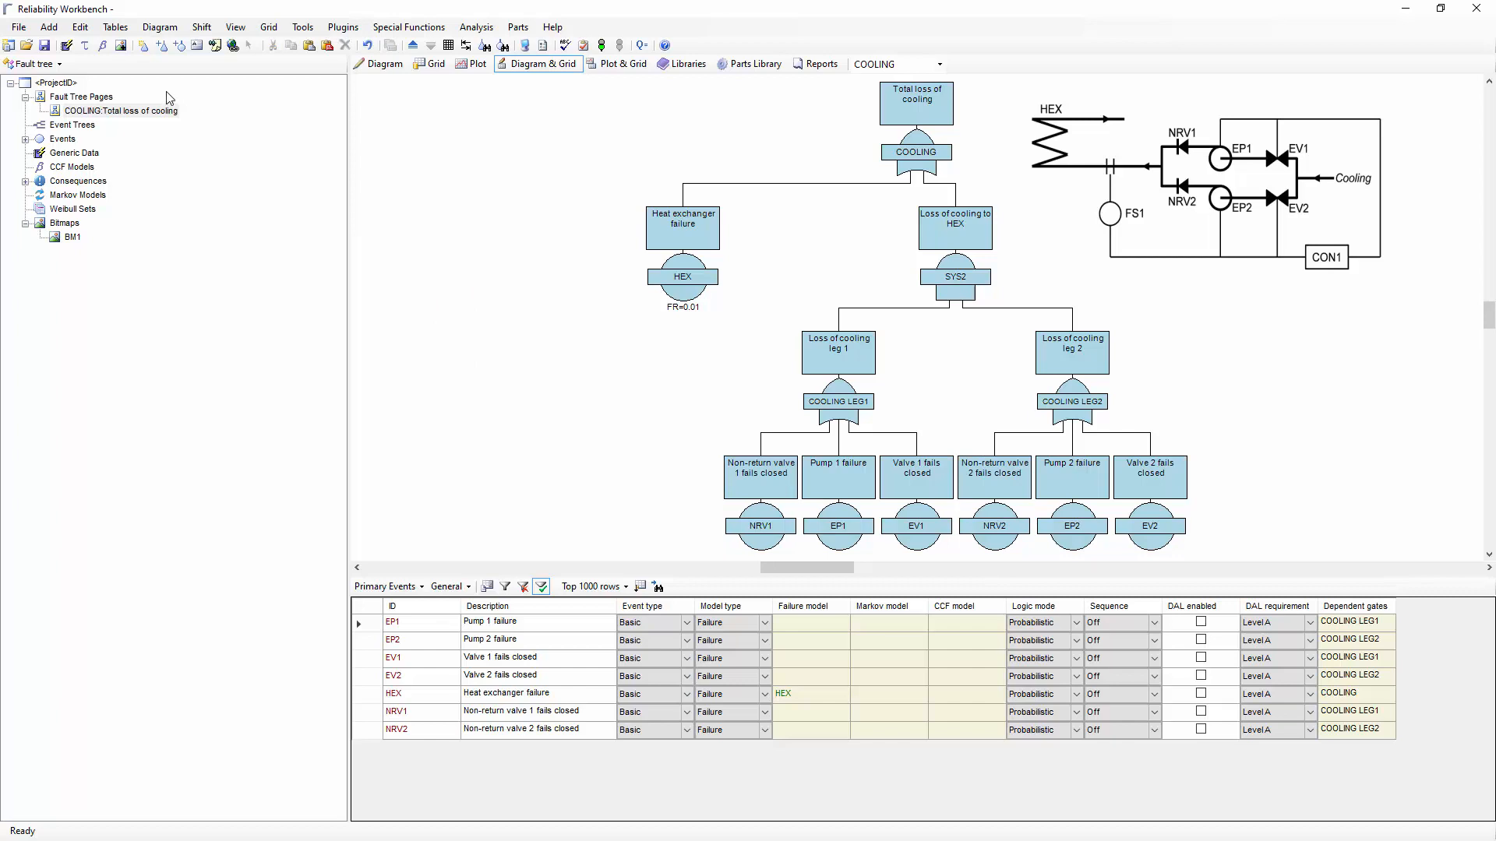
- Create a generic failure model with the ID NRV, model type Rate-MTTR, failure rate 0.05 per year and MTTR 8 hours
{"action": "left_click", "coordinate": [67, 47]}
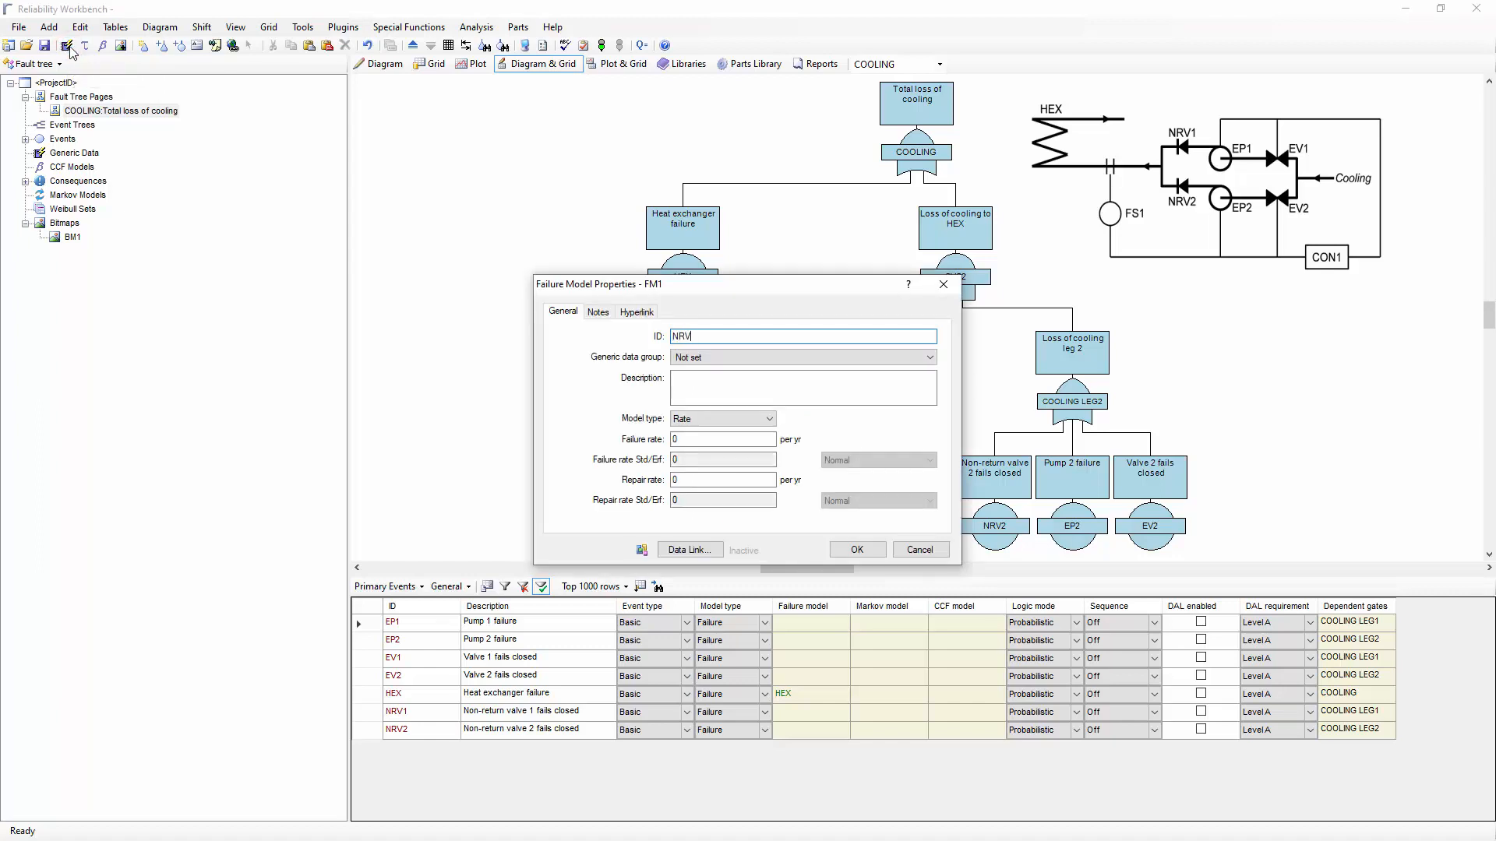
{"action": "left_click", "coordinate": [717, 421]}
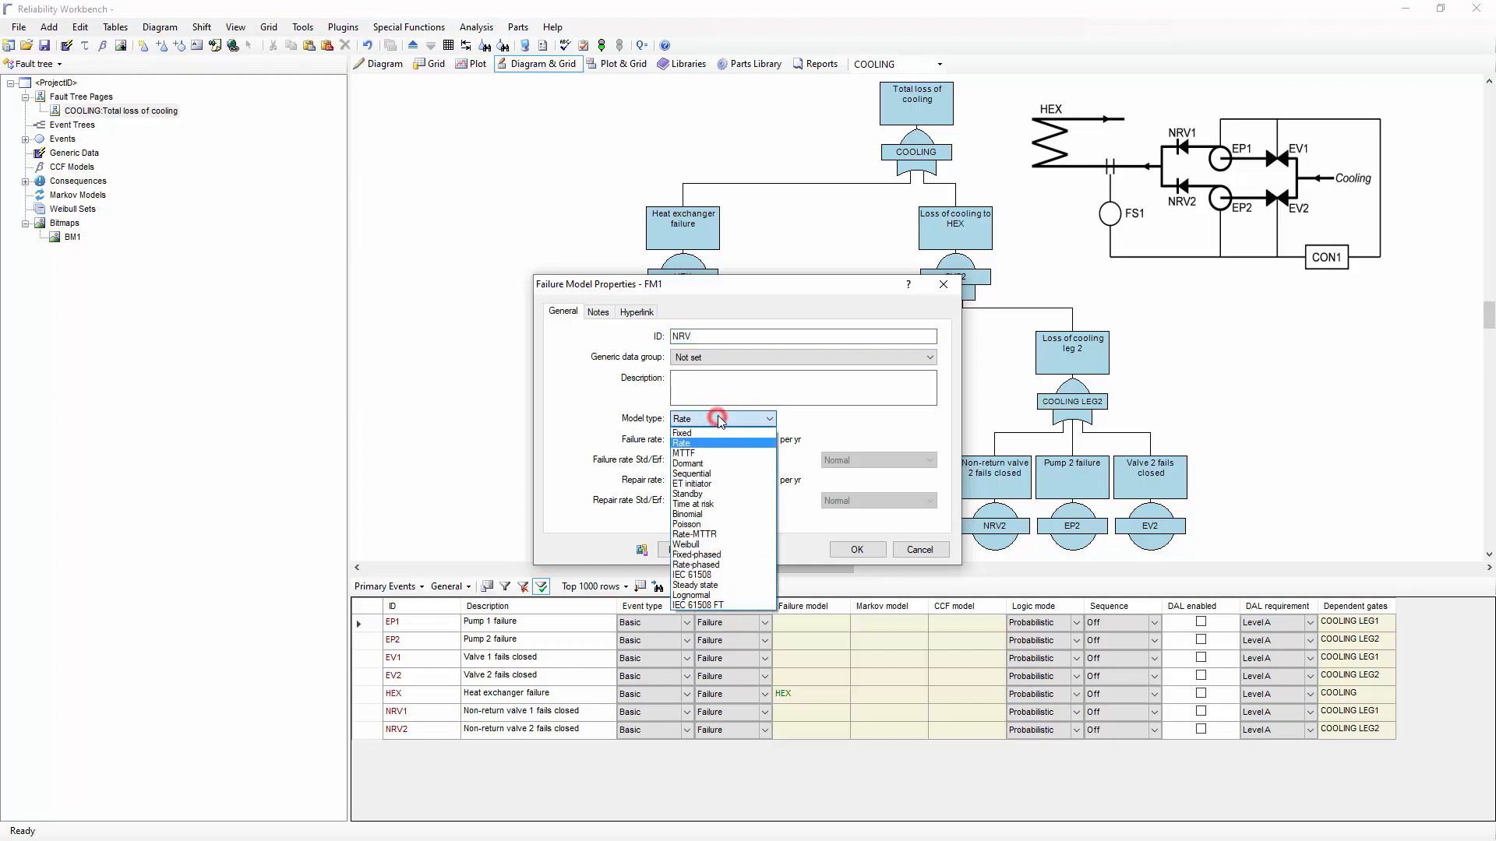
{"action": "left_click", "coordinate": [712, 533]}
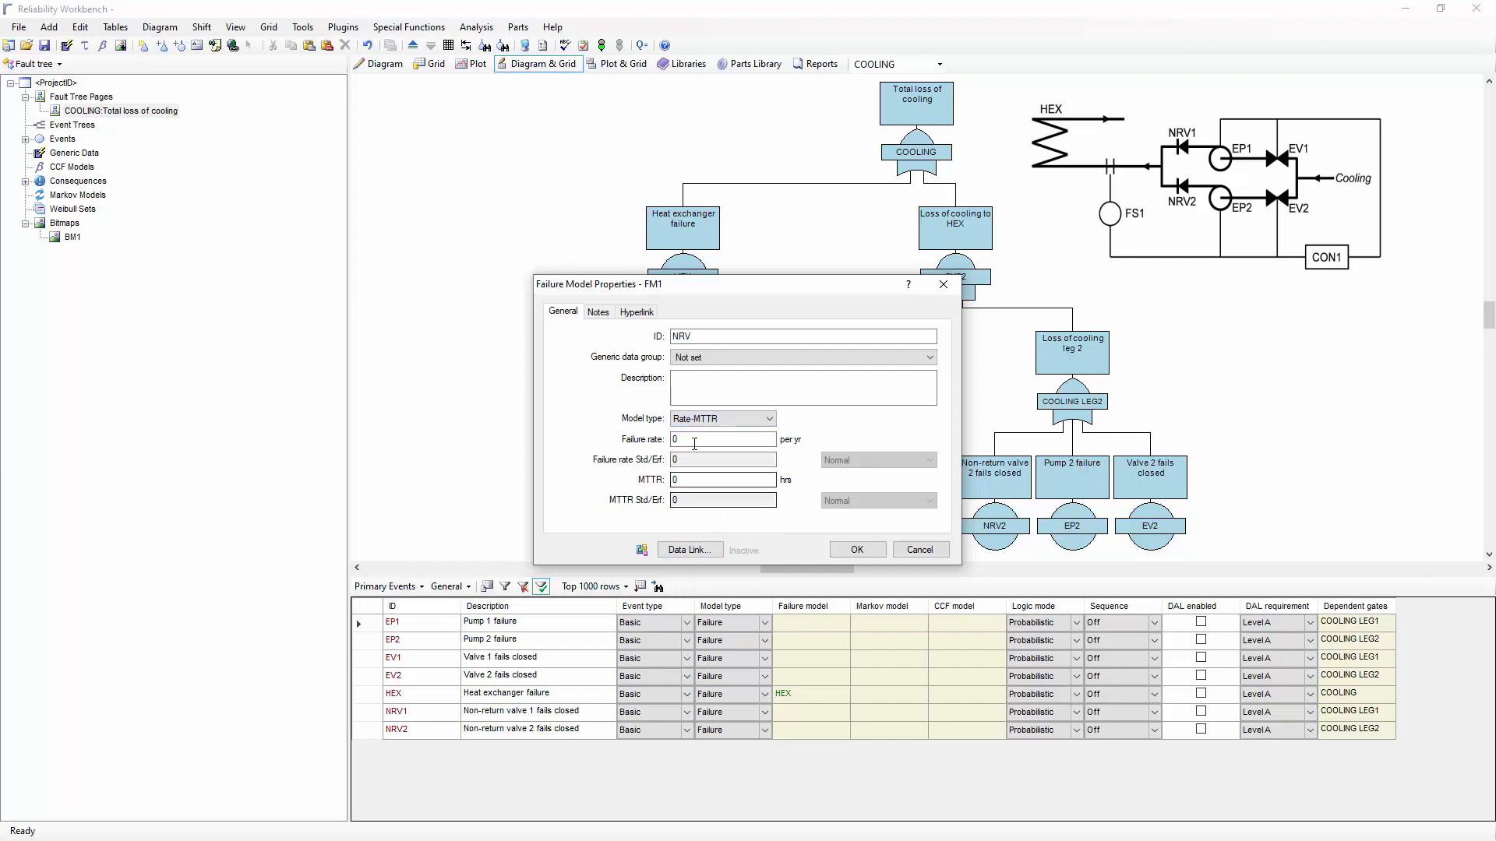
{"action": "left_click", "coordinate": [695, 439]}
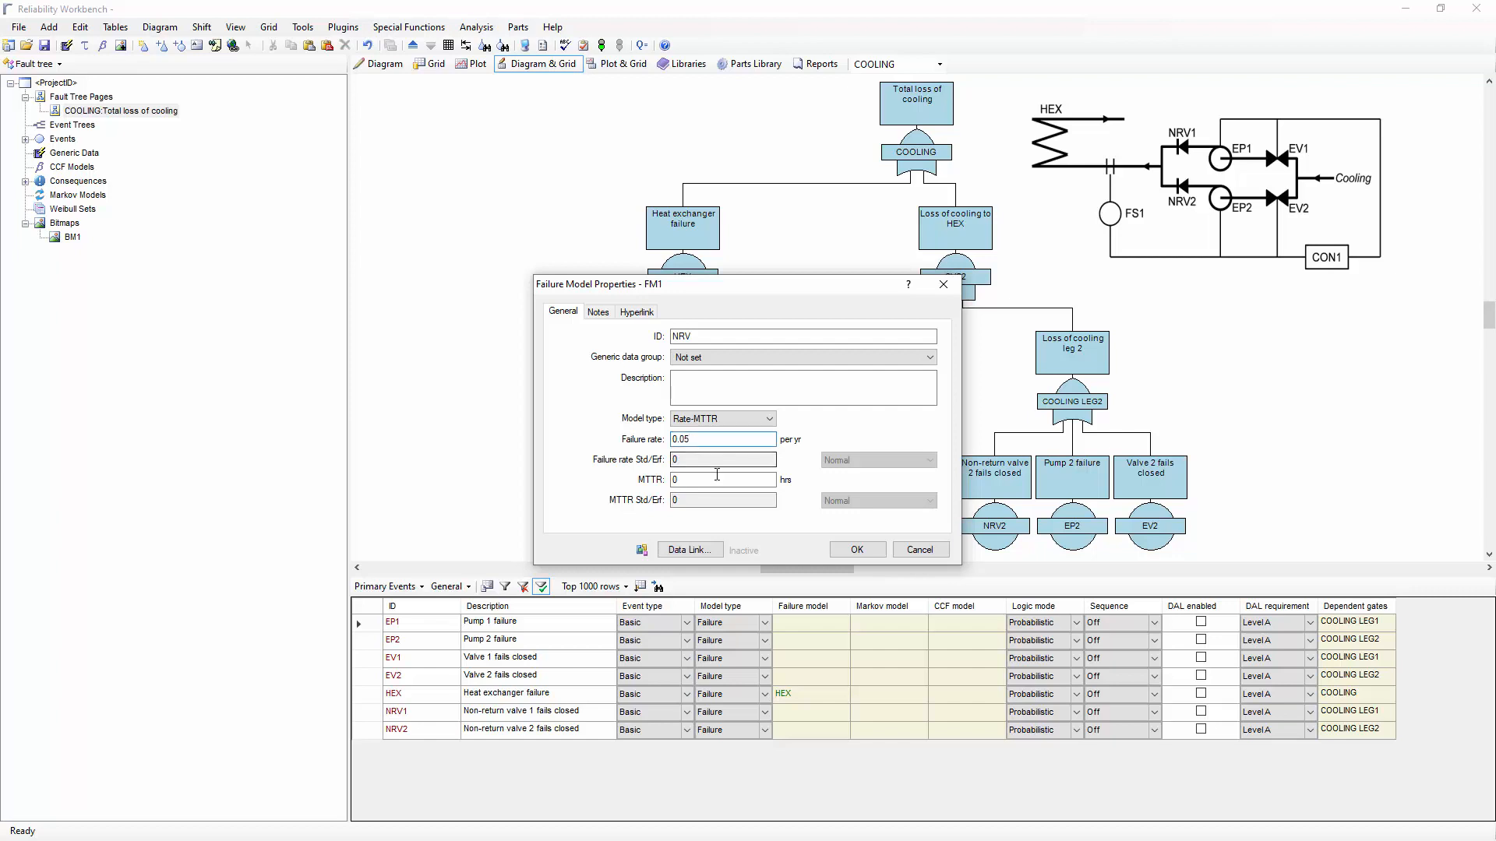
{"action": "double_click", "coordinate": [711, 479]}
{"action": "type", "text": "8"}
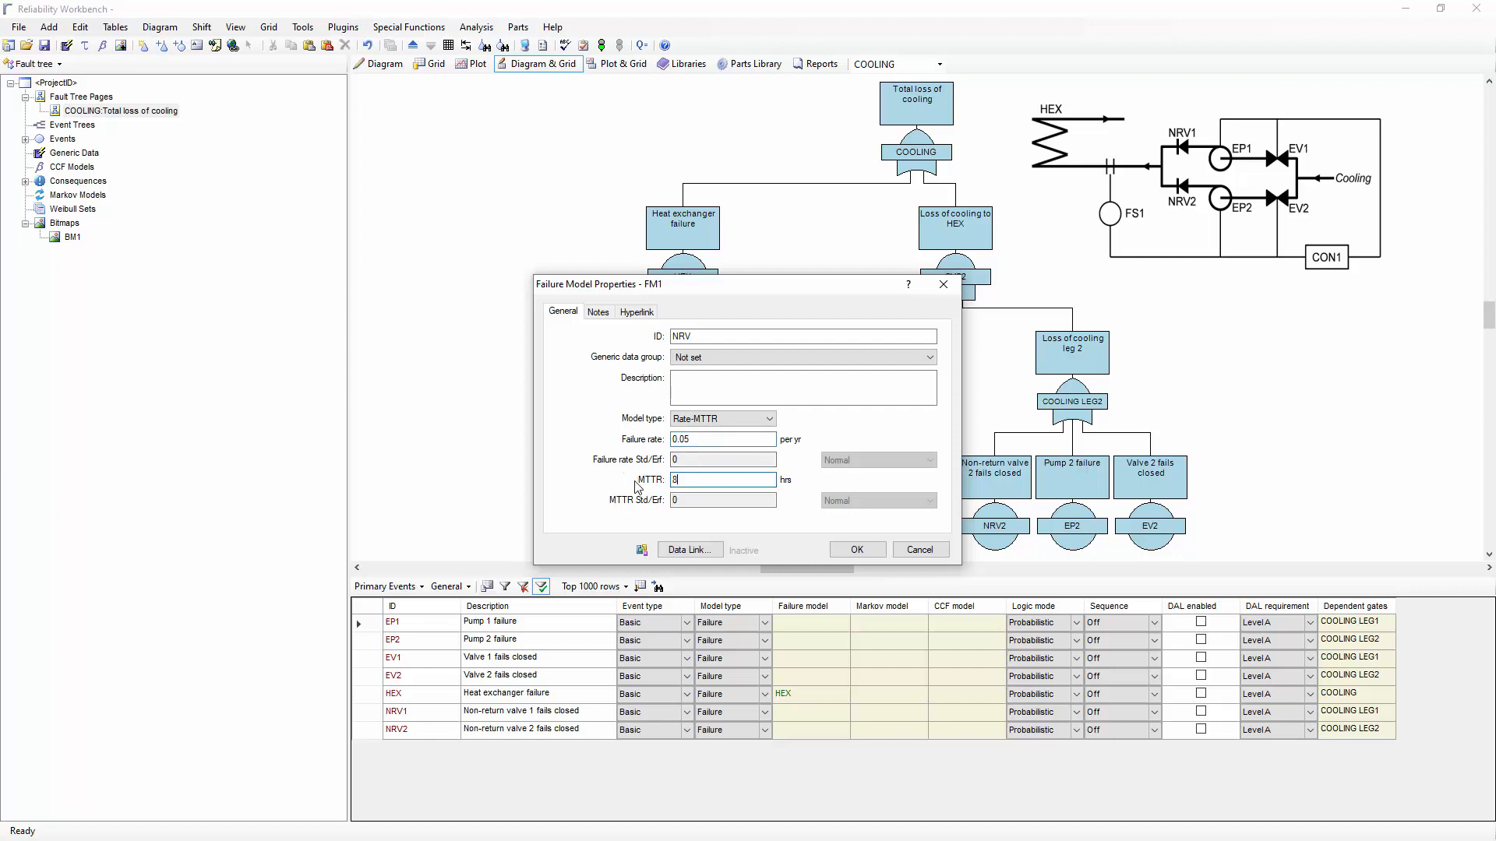
{"action": "left_click", "coordinate": [861, 551]}
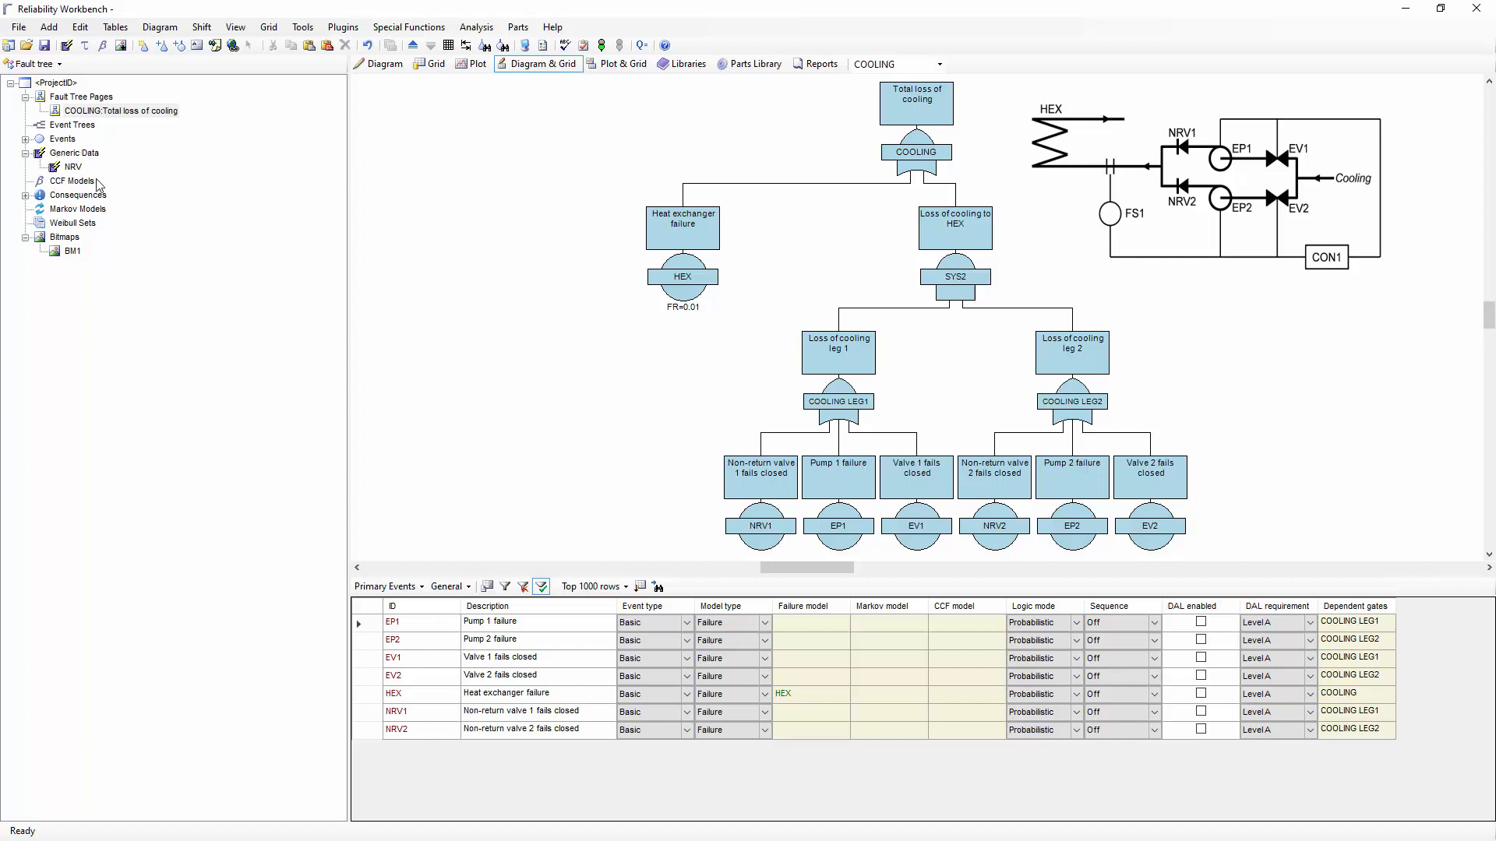
- Assign the generic NRV failure model to the NRV1 and NRV2 events and enlarge the diagram area above the grid
{"action": "left_click", "coordinate": [56, 169]}
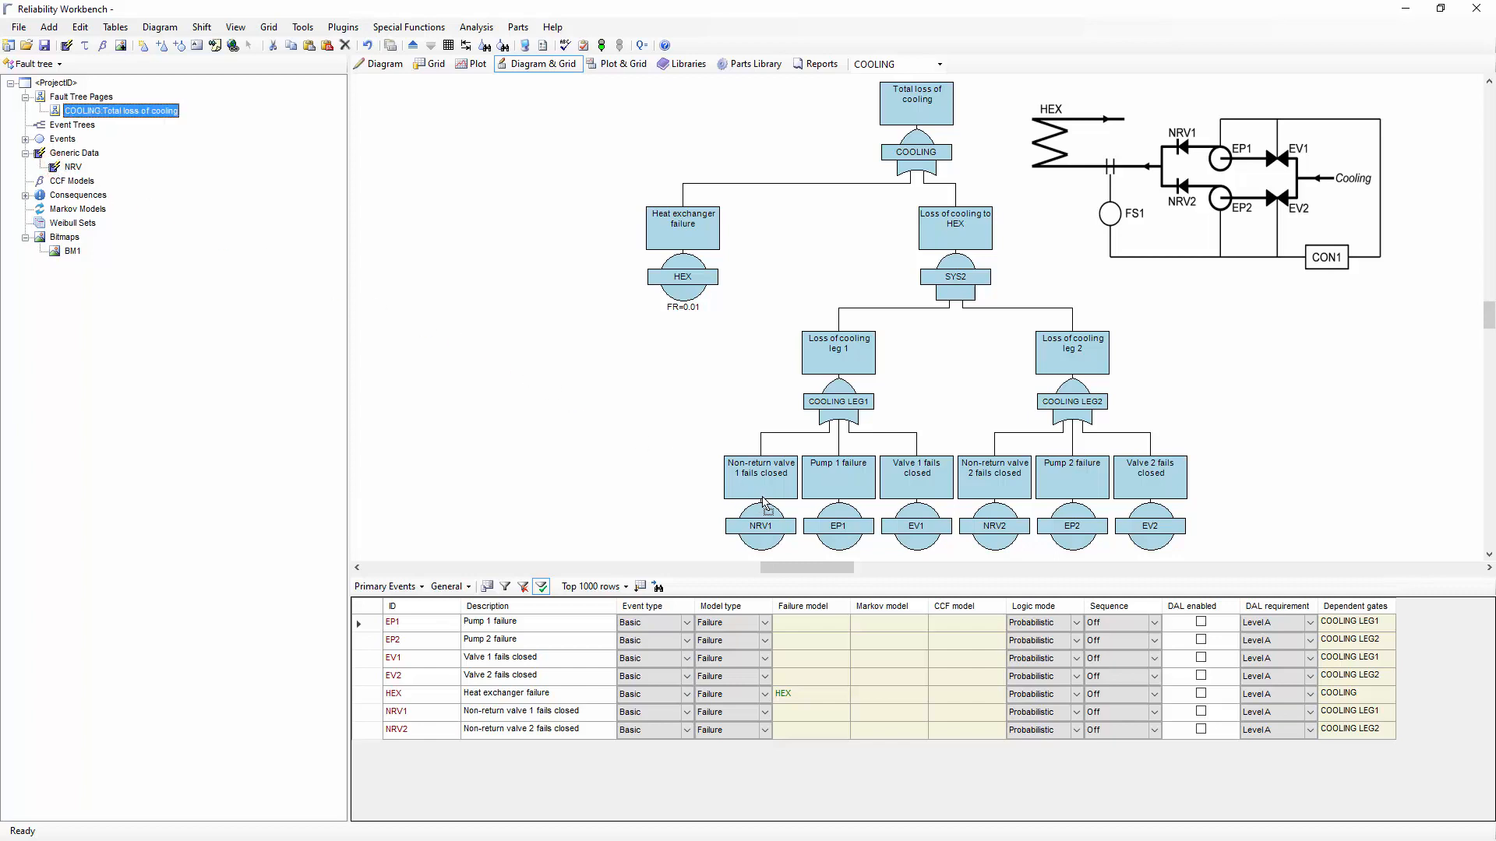
{"action": "left_click_drag", "start_coordinate": [763, 497], "coordinate": [763, 499]}
{"action": "left_click_drag", "start_coordinate": [60, 170], "coordinate": [1001, 501]}
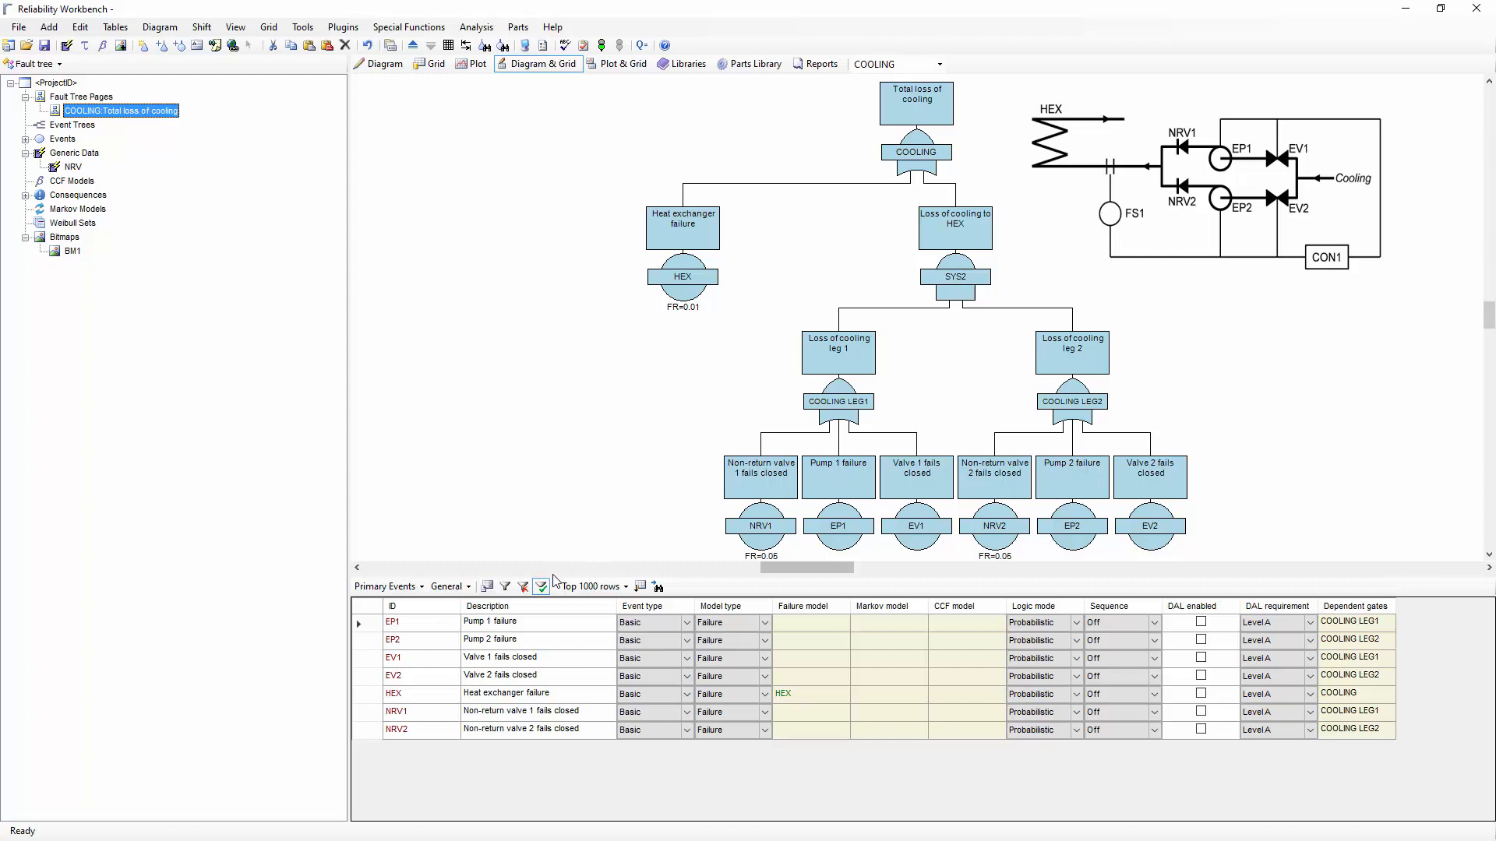
{"action": "left_click_drag", "start_coordinate": [555, 581], "coordinate": [554, 616]}
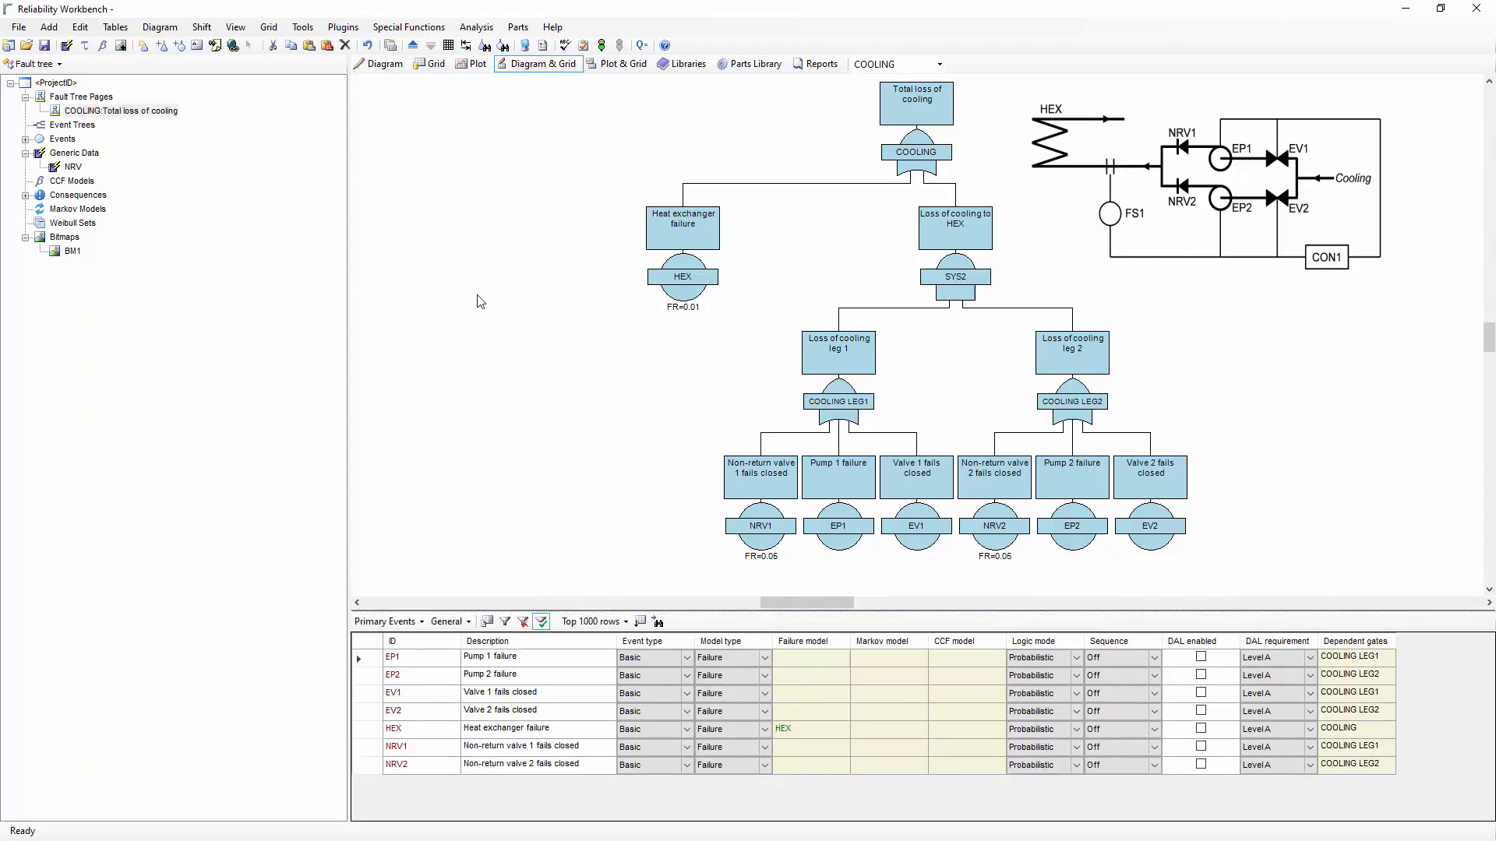
- Create a generic failure model with the ID PUMP, model type Rate-MTTR and failure rate 1 per year
{"action": "left_click", "coordinate": [66, 46]}
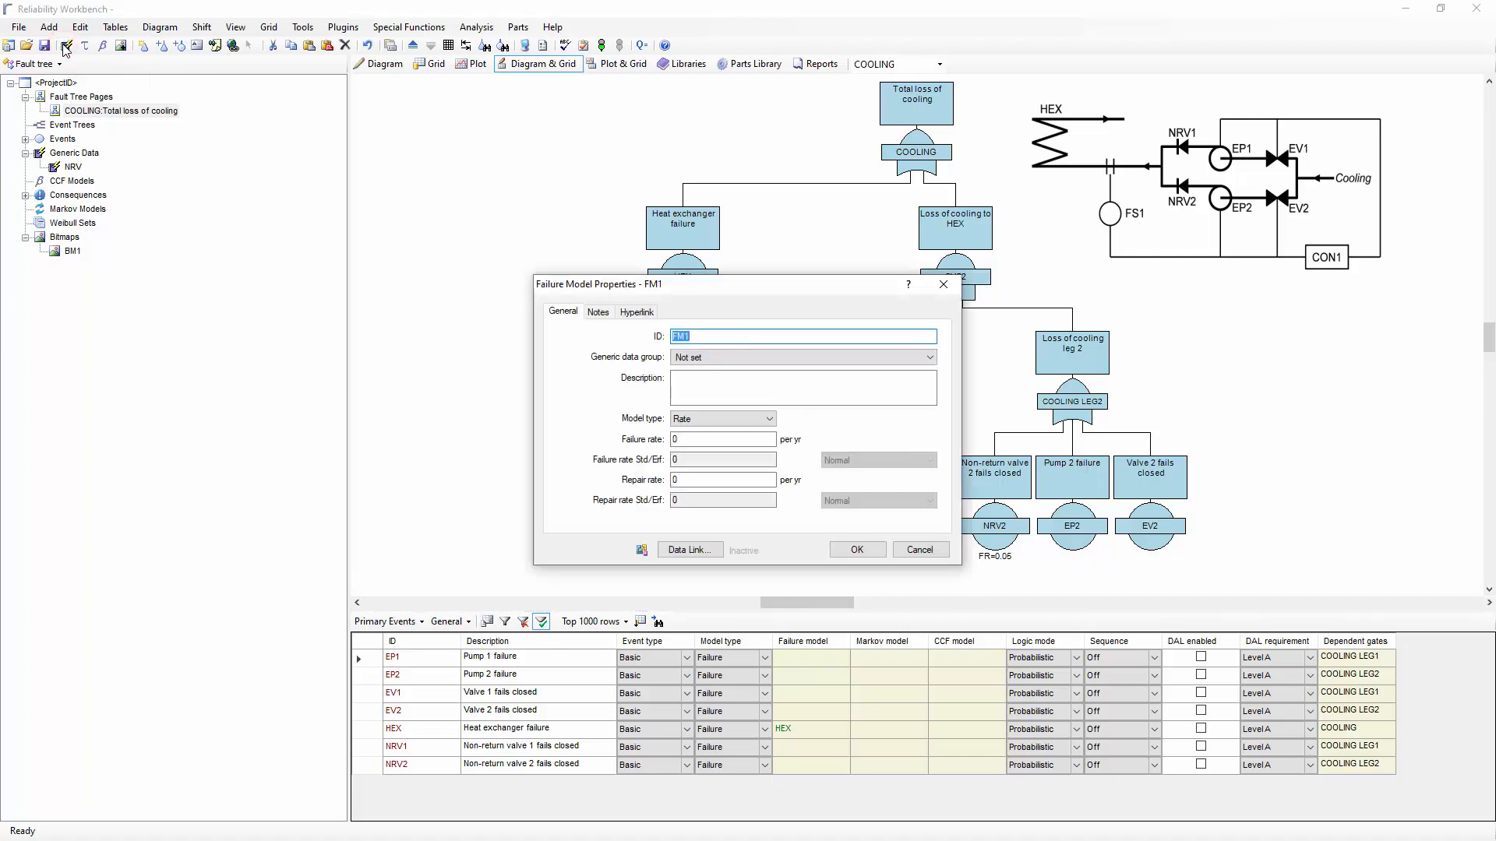
{"action": "type", "text": "PUMP"}
{"action": "key", "text": "Tab"}
{"action": "key", "text": "Down"}
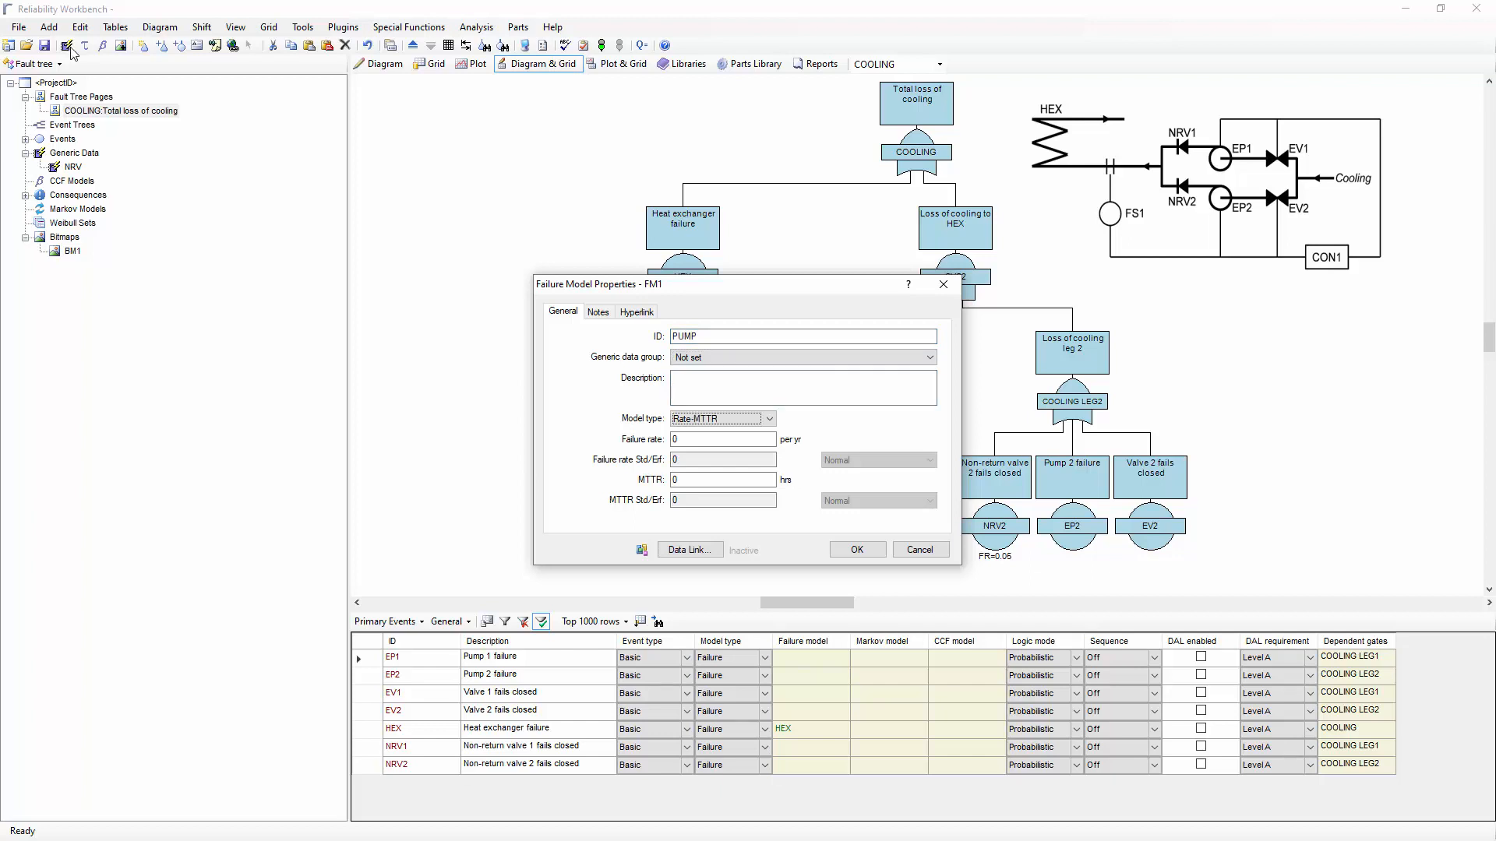
{"action": "key", "text": "Tab"}
{"action": "type", "text": "1"}
{"action": "key", "text": "Tab"}
{"action": "key", "text": "Tab"}
{"action": "left_click", "coordinate": [857, 549]}
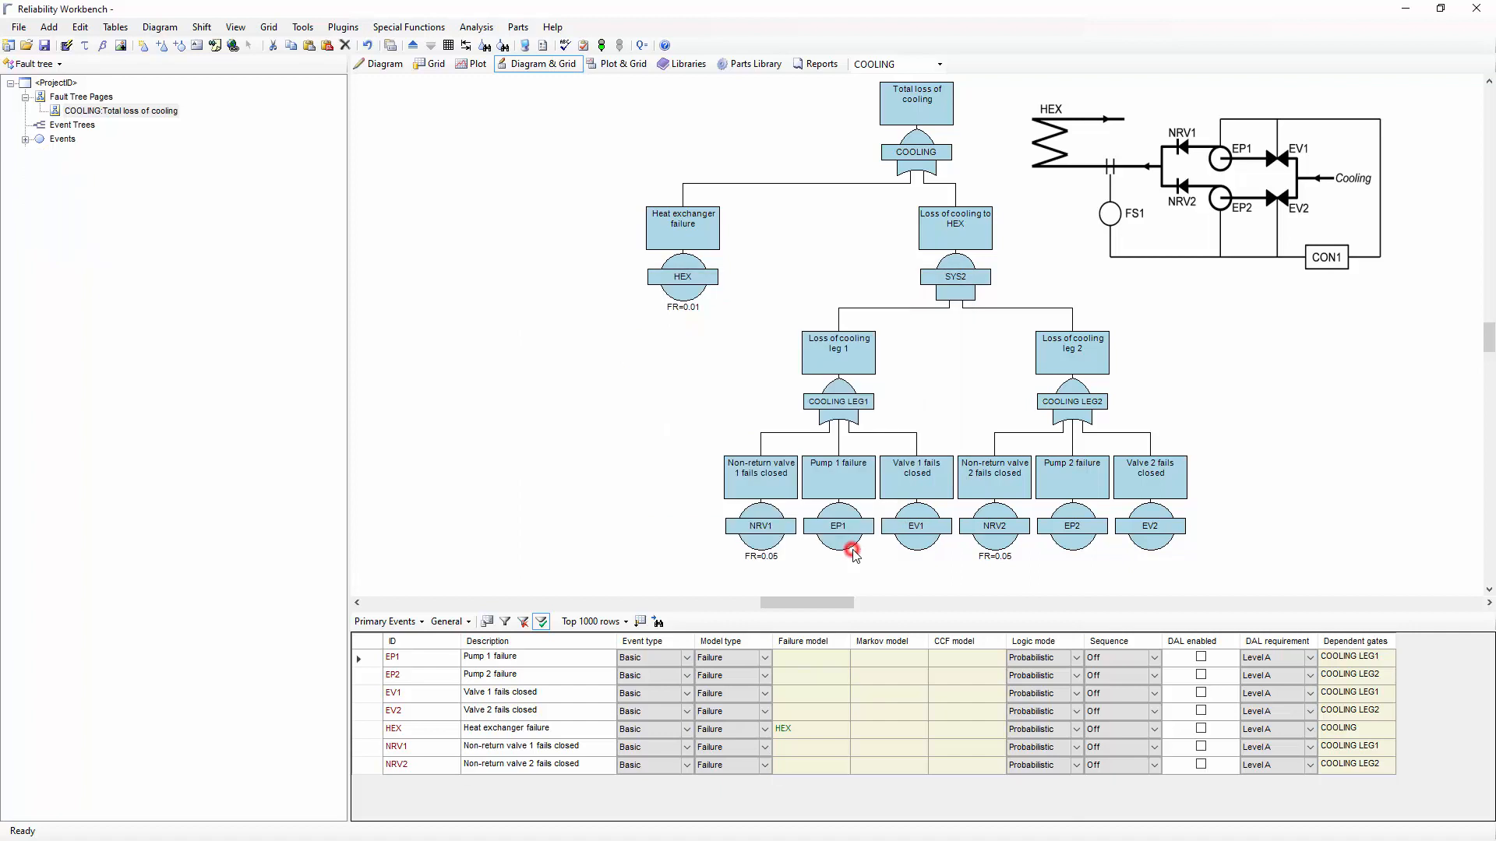
- Assign the generic PUMP failure model to the pump events EP1 and EP2
{"action": "double_click", "coordinate": [844, 484]}
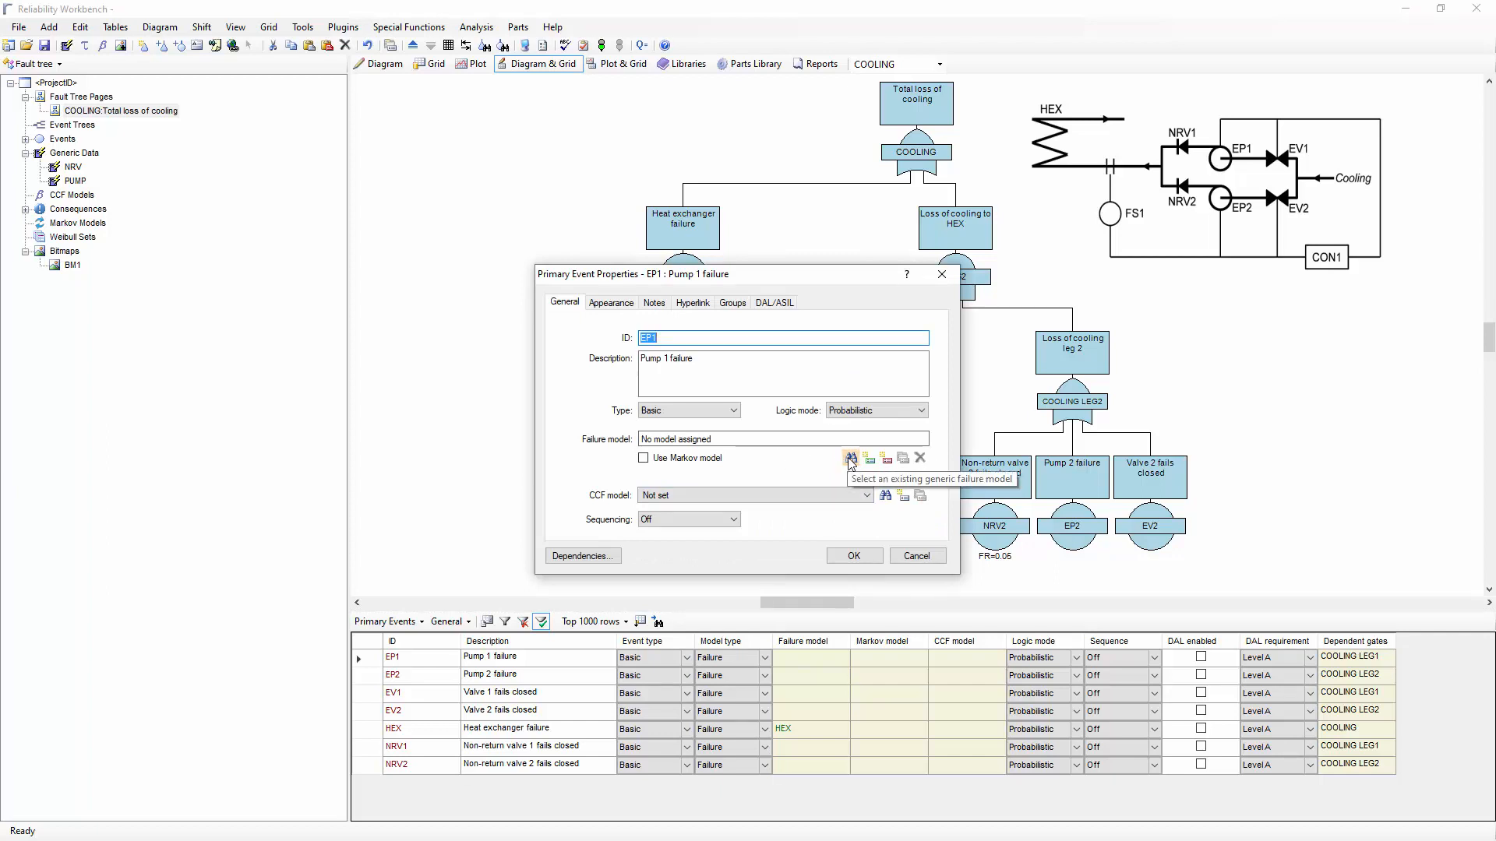
{"action": "left_click", "coordinate": [850, 459]}
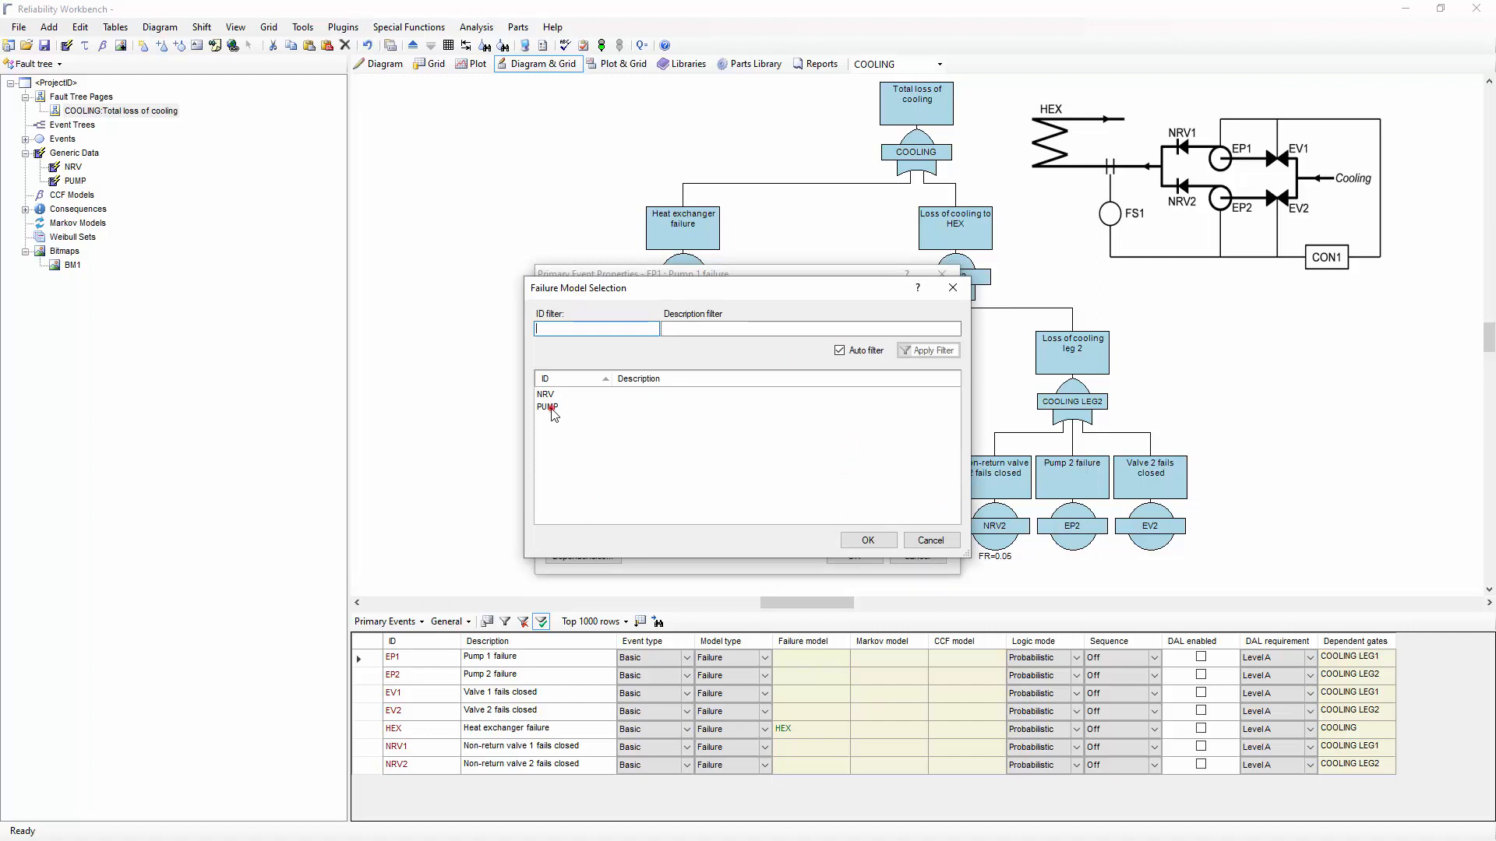
{"action": "left_click", "coordinate": [550, 408]}
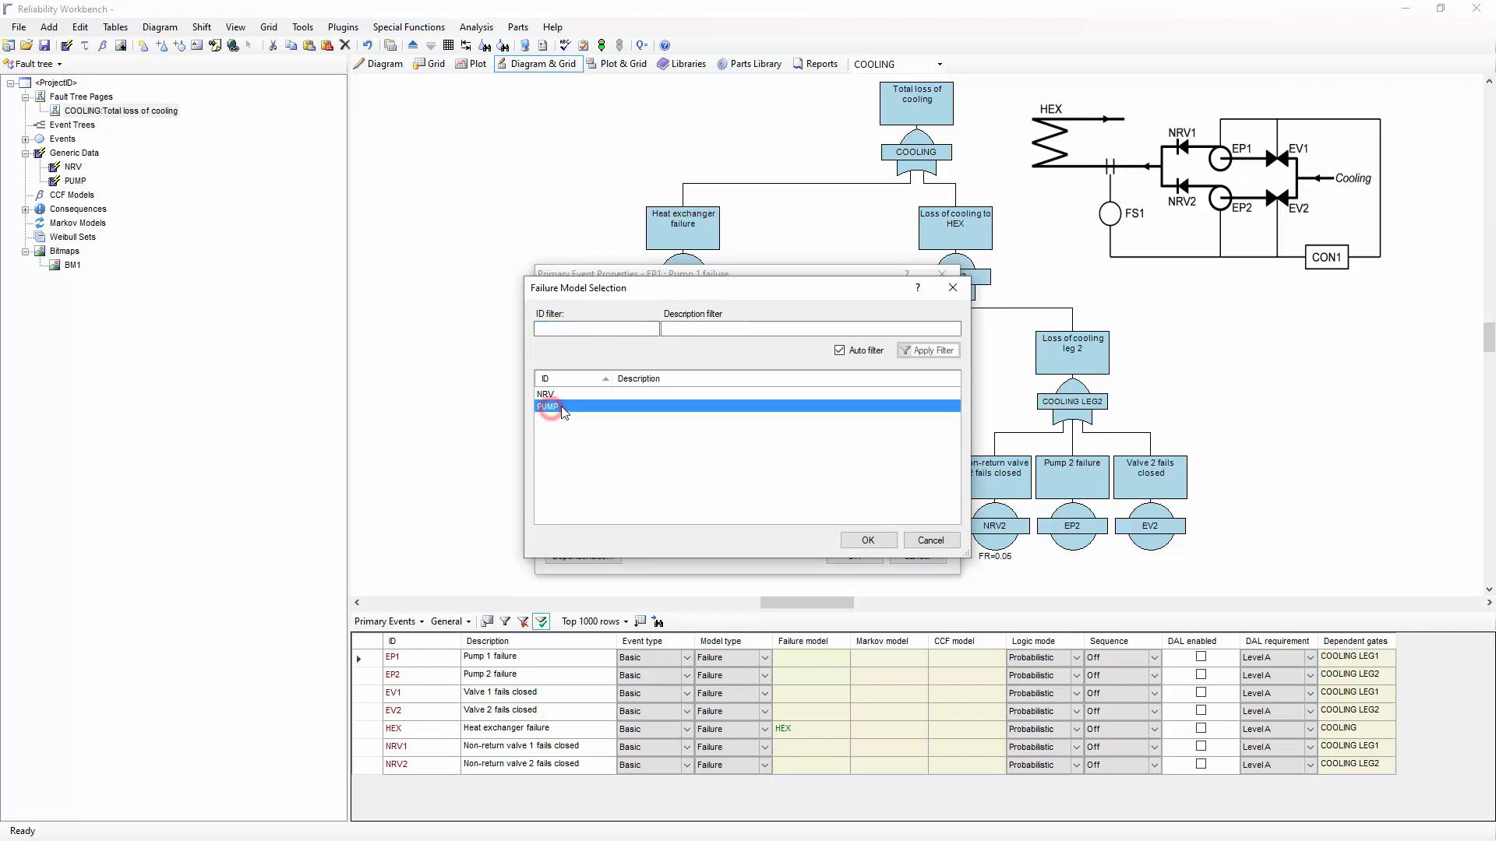
{"action": "left_click", "coordinate": [878, 539]}
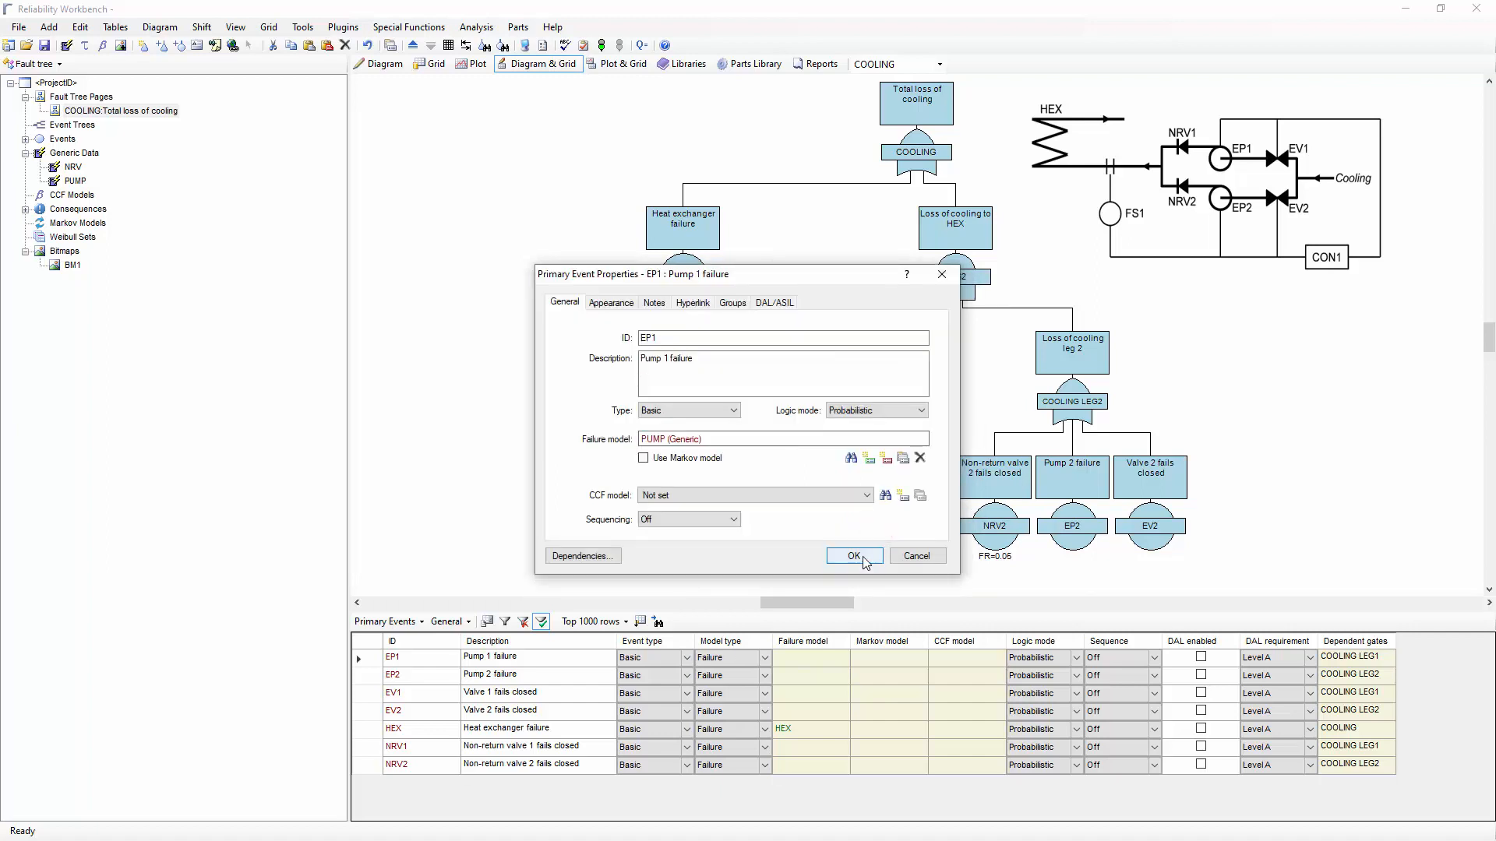
{"action": "left_click", "coordinate": [860, 558]}
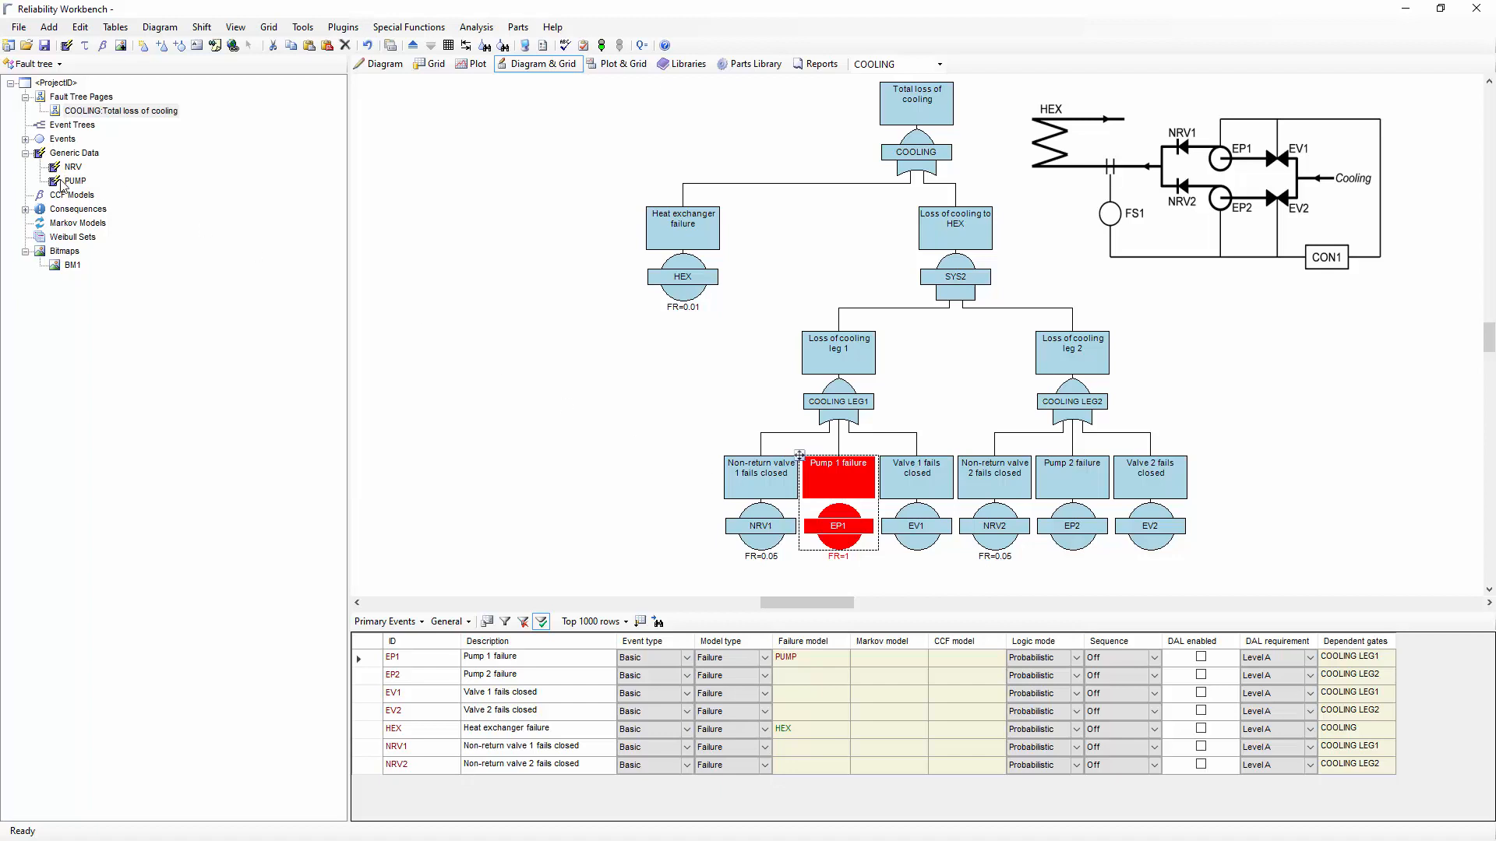
{"action": "left_click_drag", "start_coordinate": [59, 180], "coordinate": [1058, 508]}
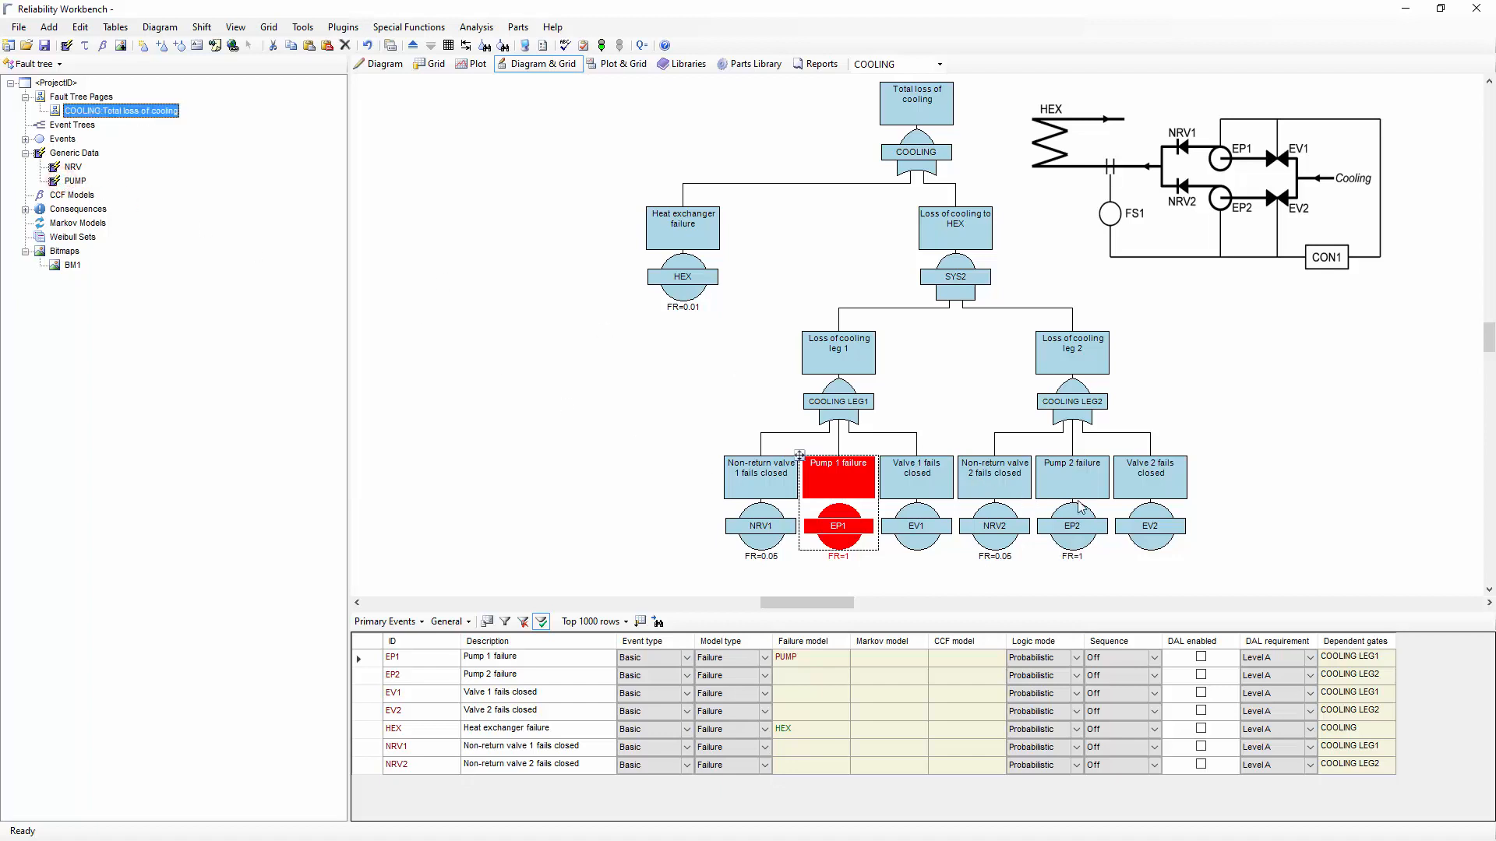
- Create a generic Rate-MTTR failure model VALVE with failure rate 0.7 per year and MTTR 48 hours, and assign it to events EV1 and EV2
{"action": "left_click", "coordinate": [67, 47]}
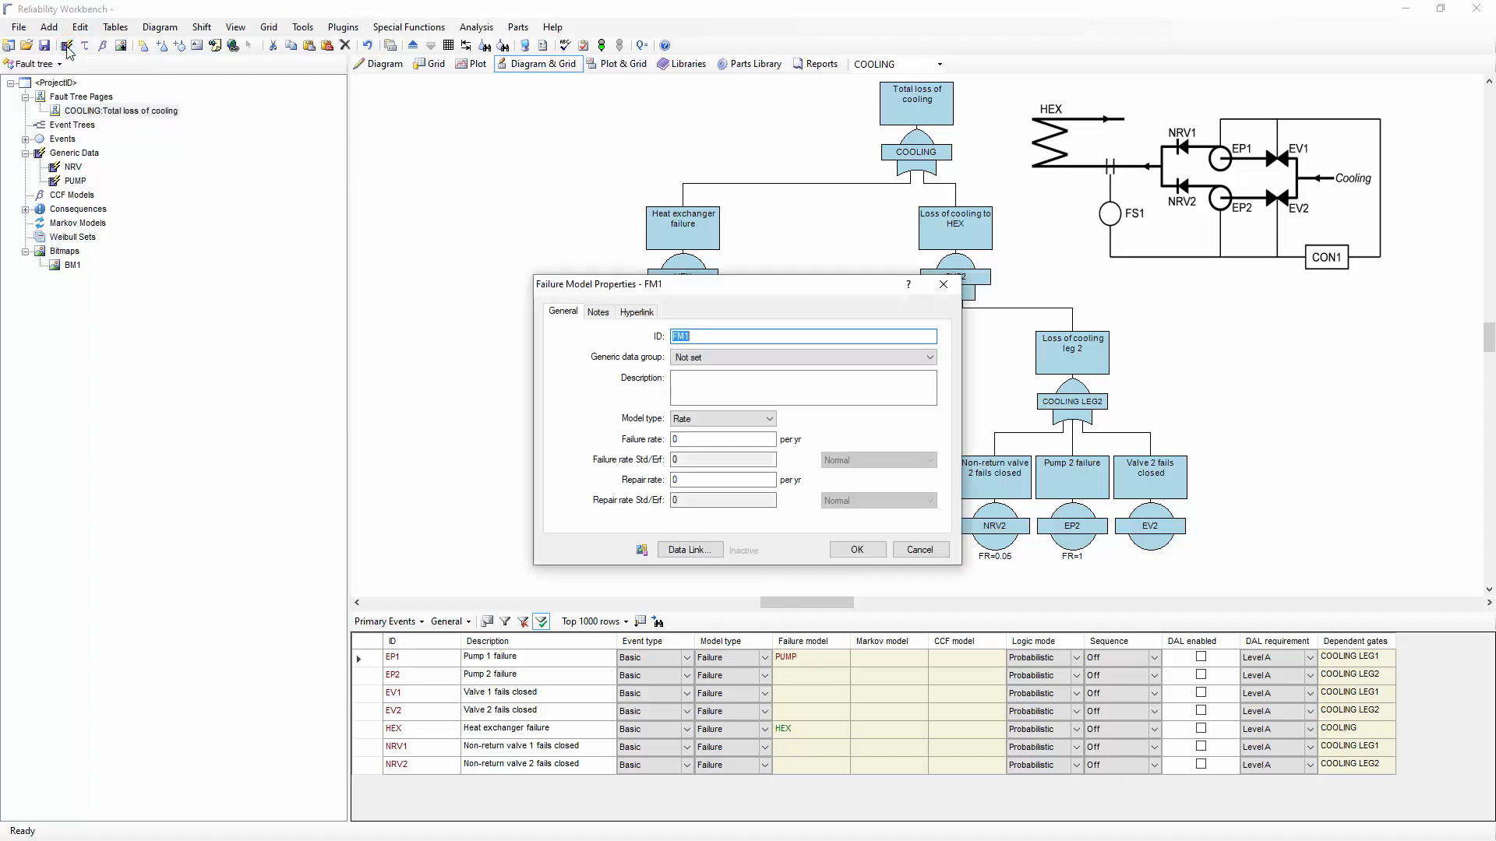
{"action": "type", "text": "VALVE"}
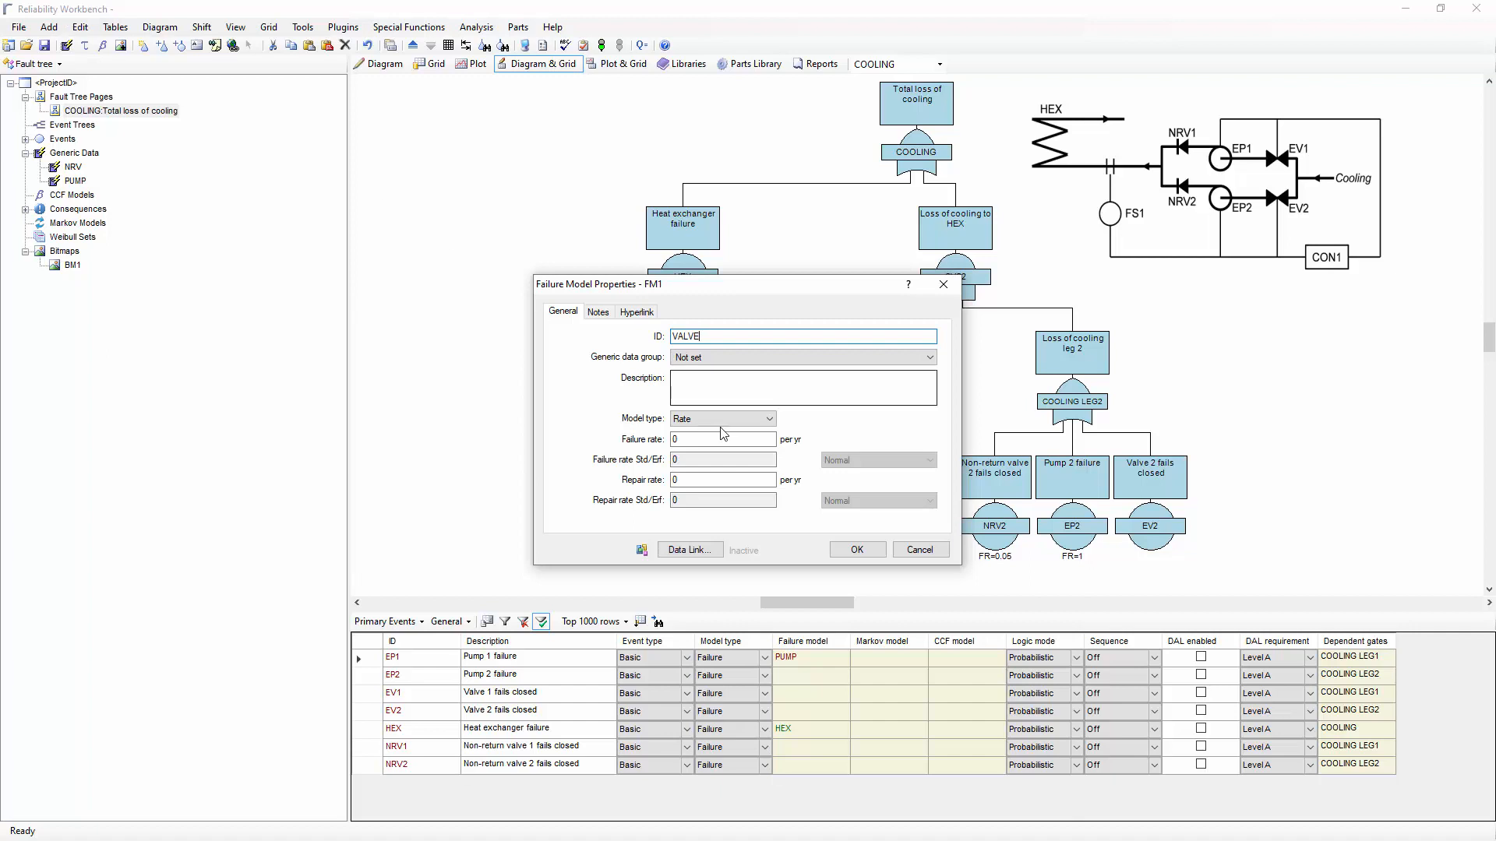
{"action": "left_click", "coordinate": [730, 426]}
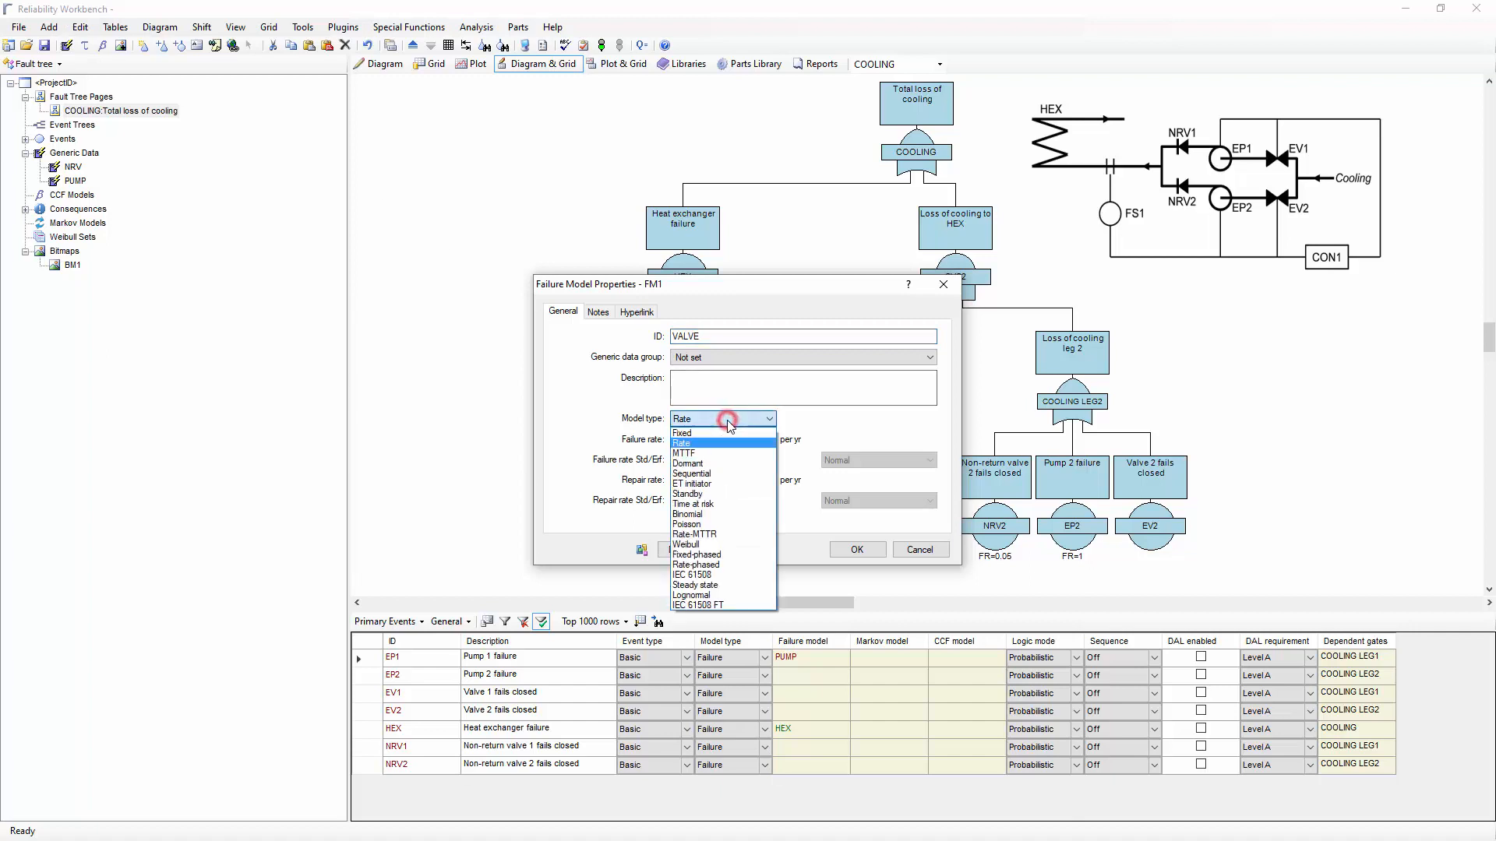
{"action": "left_click", "coordinate": [705, 535]}
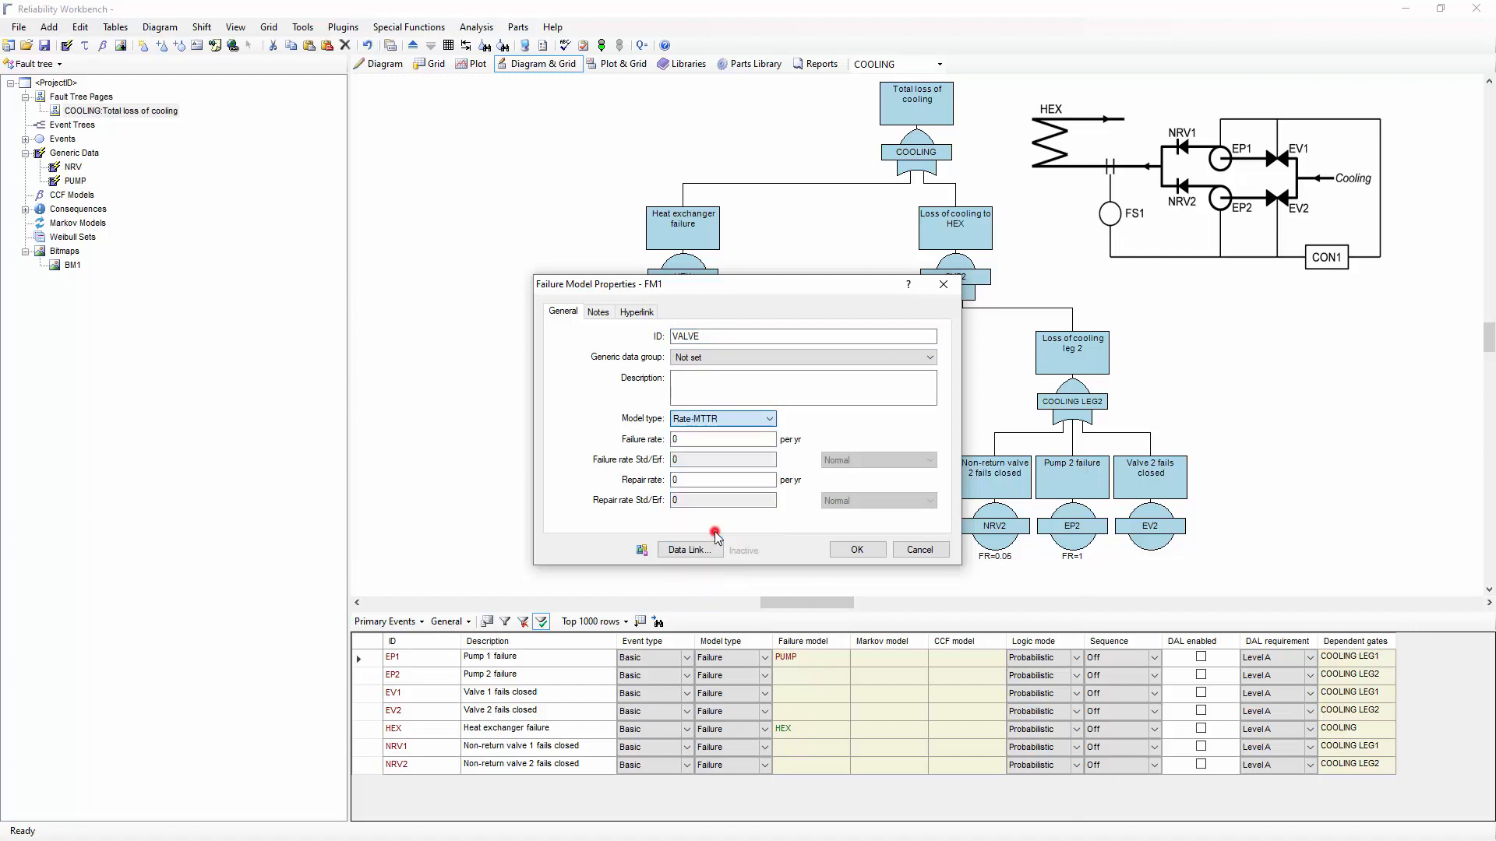
{"action": "double_click", "coordinate": [705, 439]}
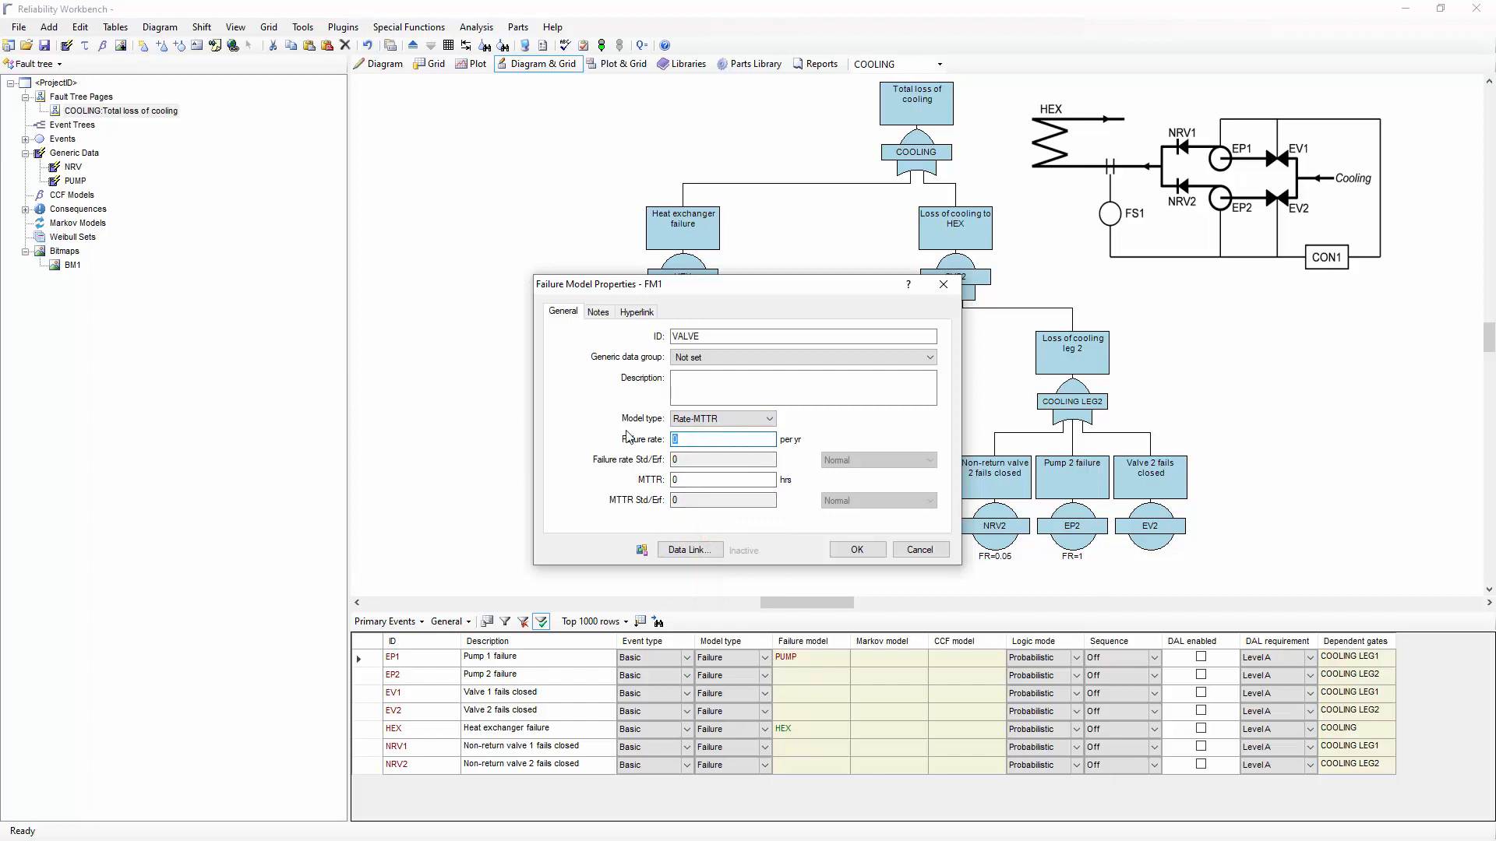
{"action": "type", "text": ".7"}
{"action": "double_click", "coordinate": [723, 480]}
{"action": "type", "text": "48"}
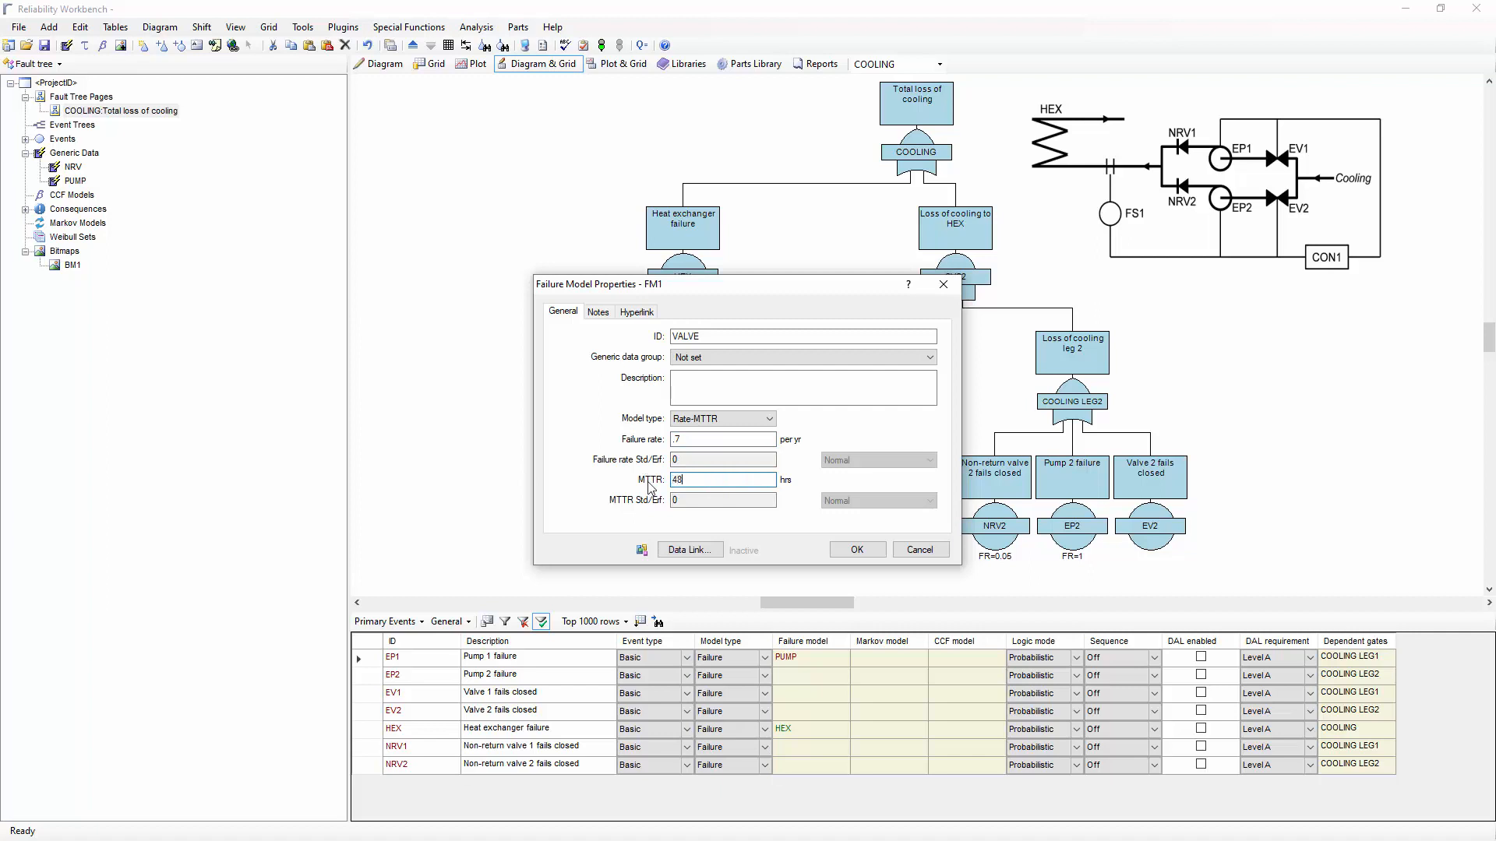
{"action": "left_click", "coordinate": [857, 550]}
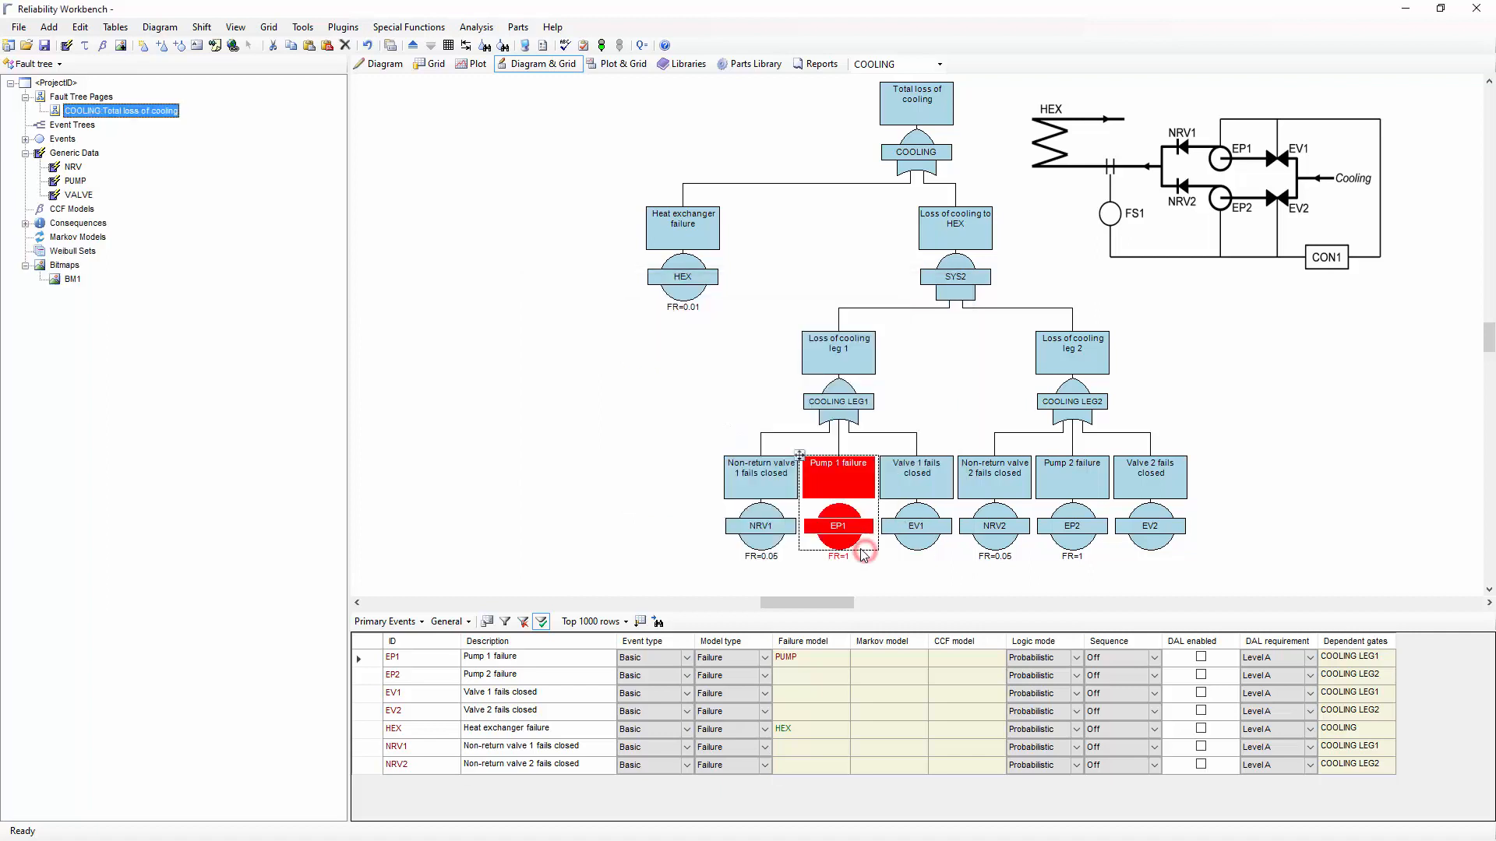
{"action": "left_click", "coordinate": [58, 197]}
{"action": "left_click", "coordinate": [631, 385]}
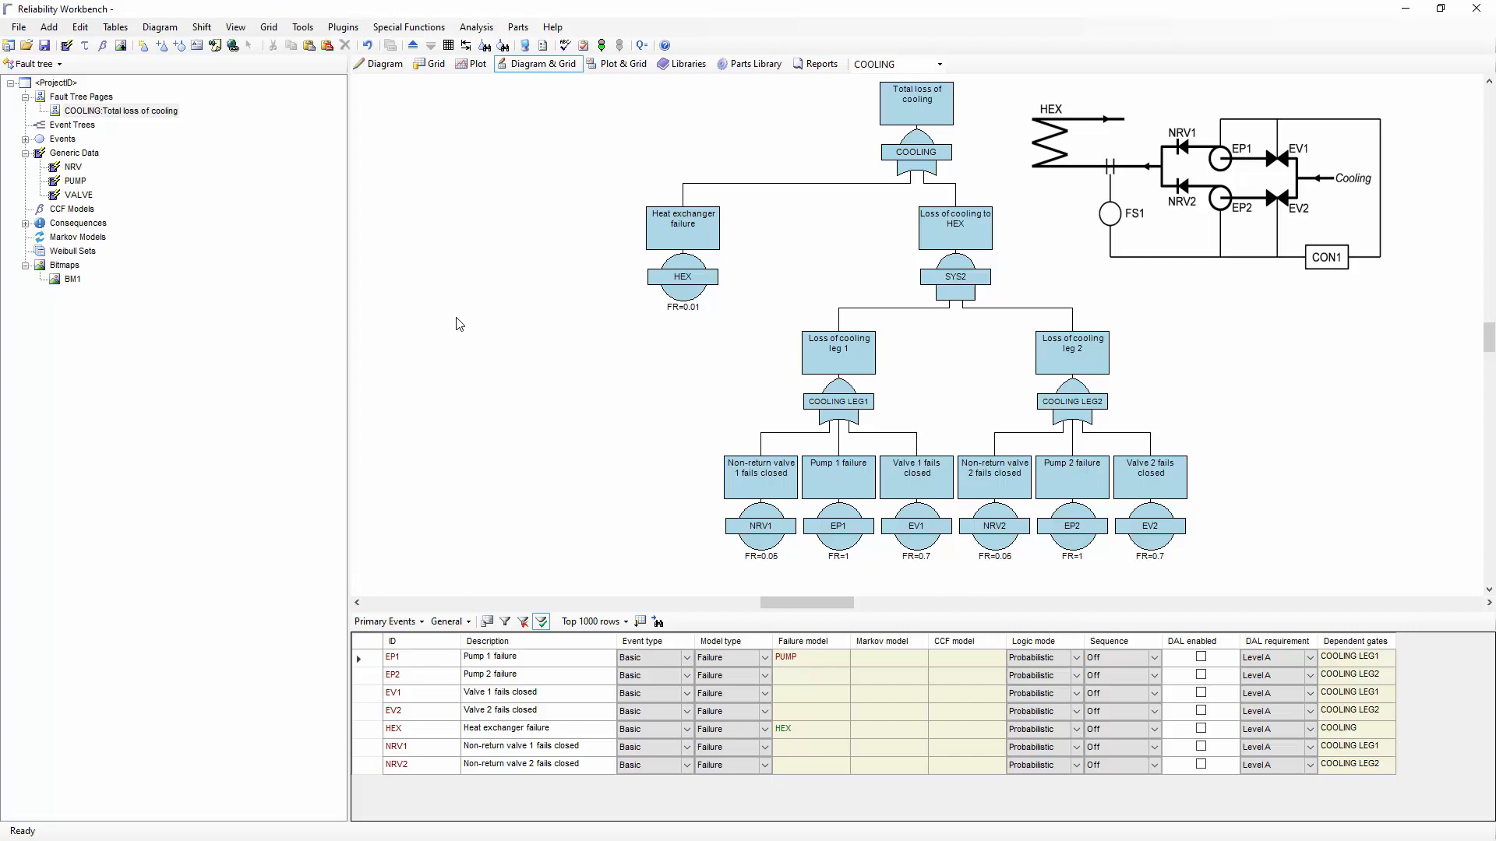
- Give the NRV2 event a local failure model of type Dormant with a test interval of 0.08333 years
{"action": "double_click", "coordinate": [1007, 501]}
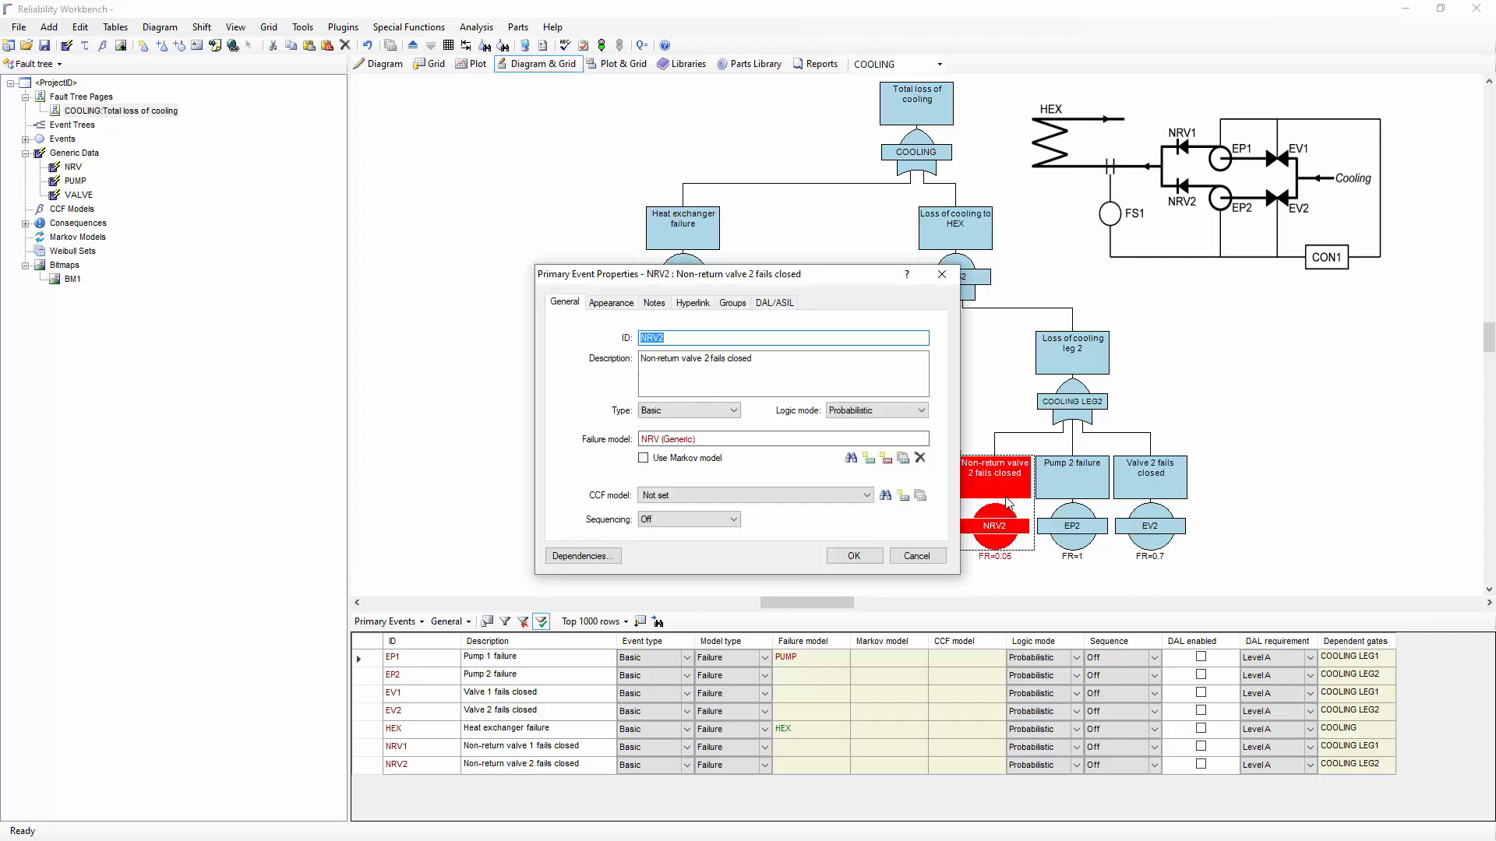
{"action": "left_click_drag", "start_coordinate": [849, 274], "coordinate": [535, 255]}
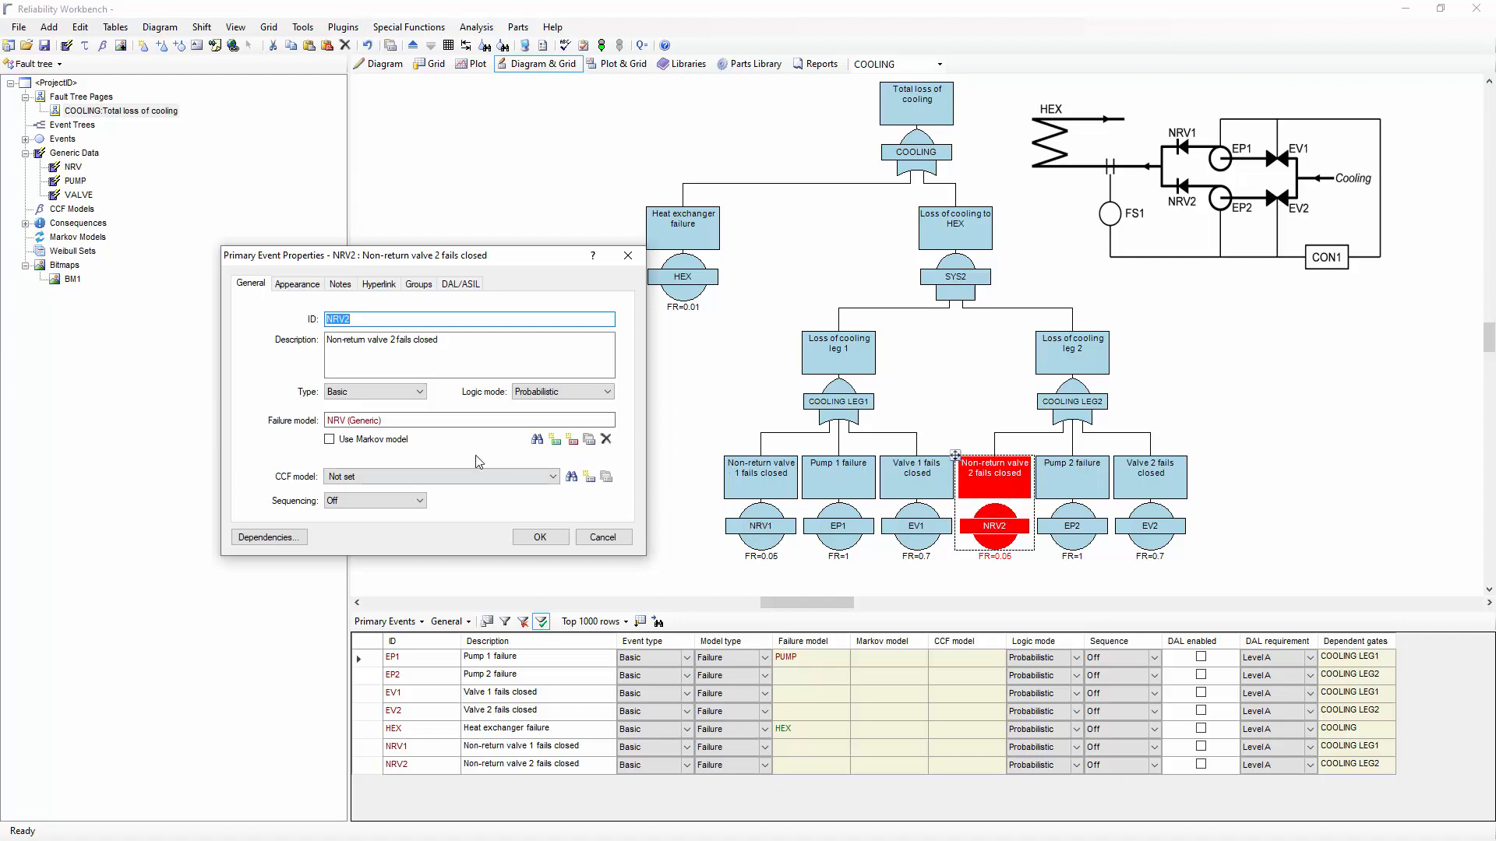
{"action": "left_click", "coordinate": [555, 441]}
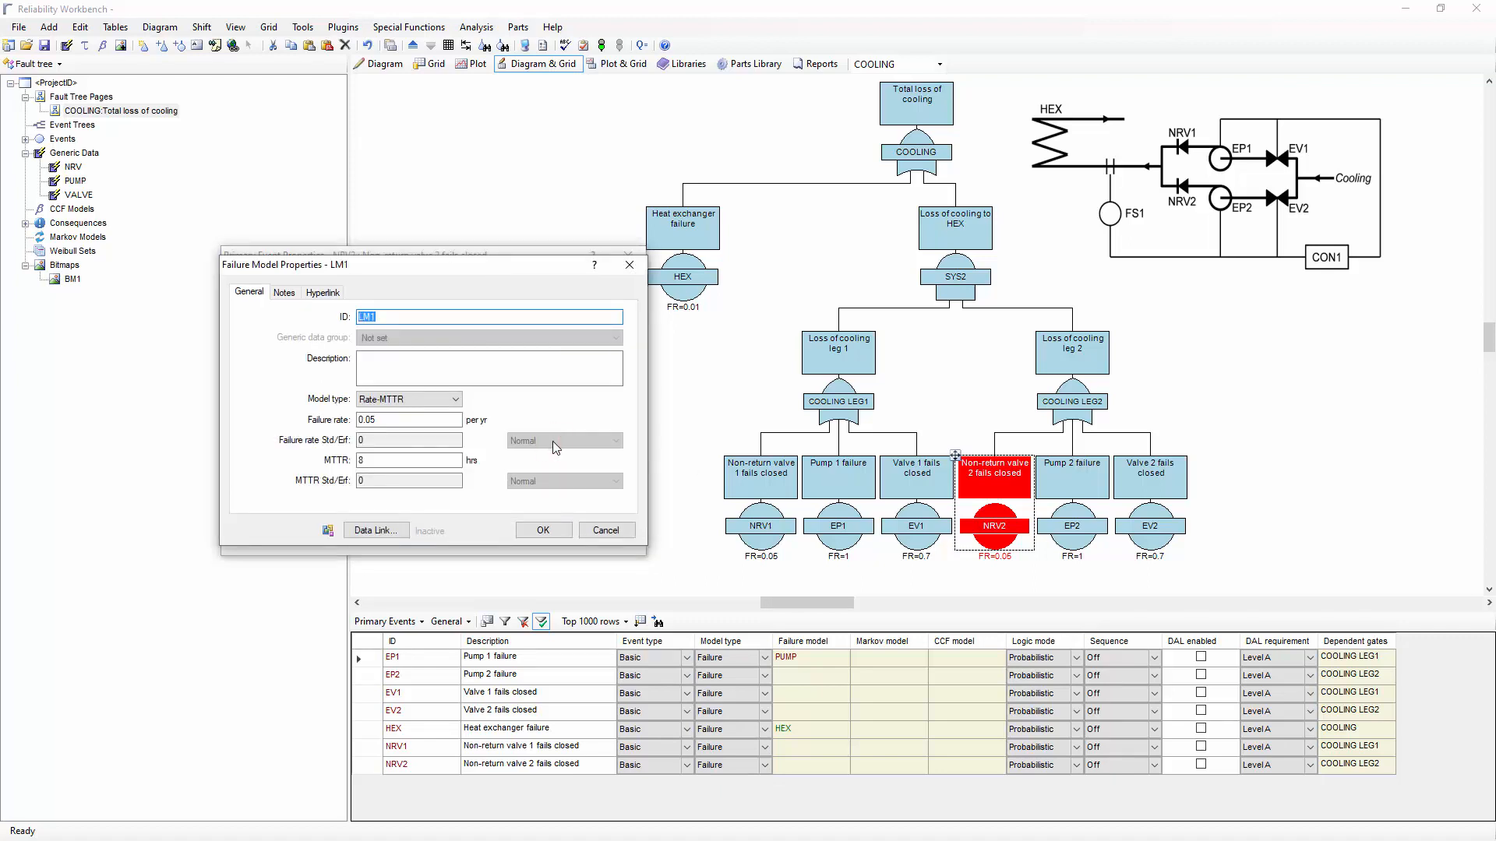
{"action": "left_click", "coordinate": [383, 400]}
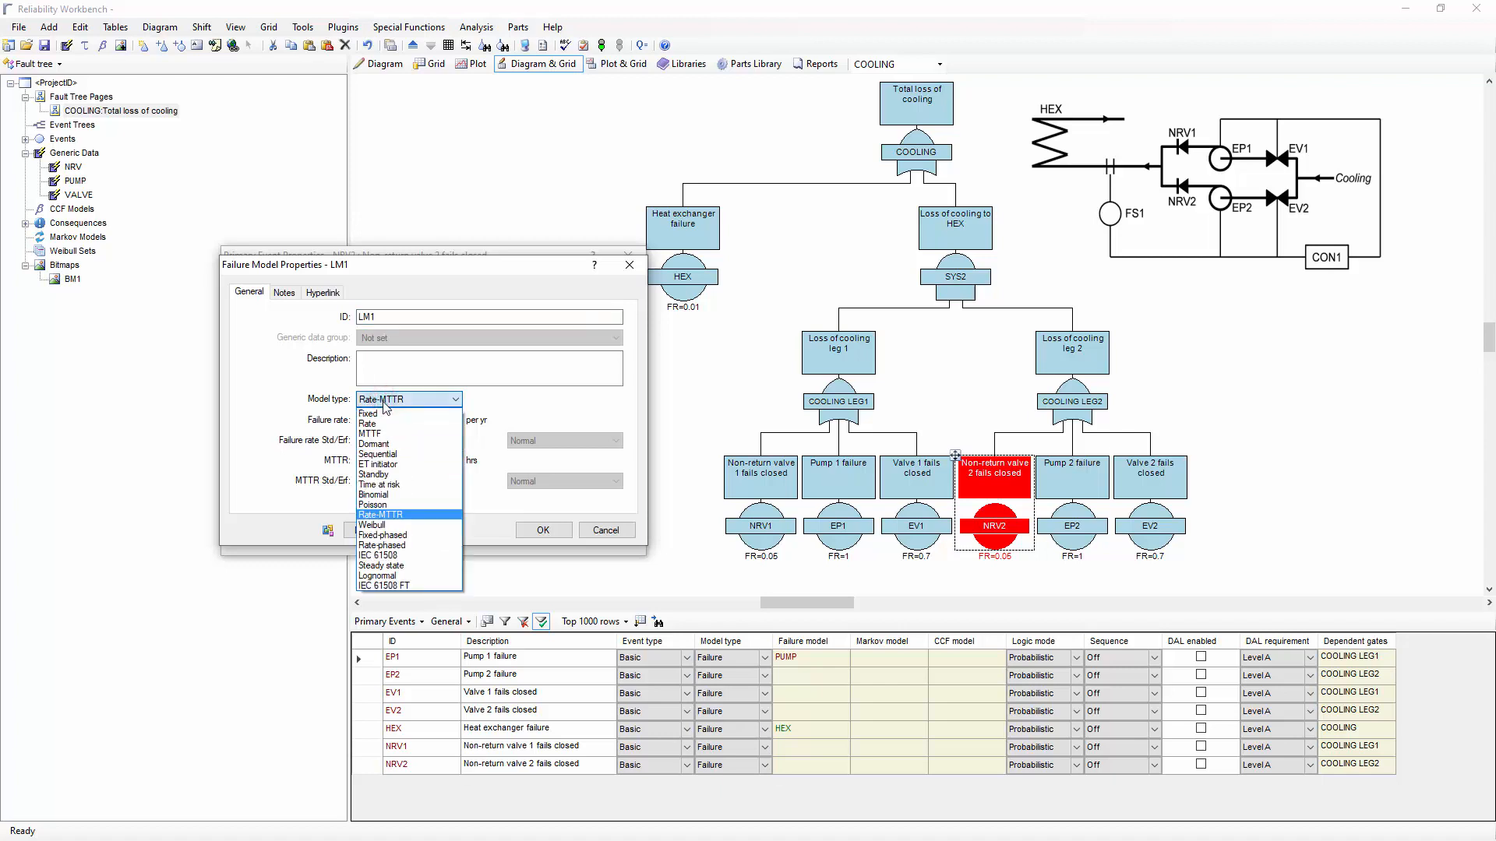
{"action": "left_click", "coordinate": [377, 444]}
{"action": "double_click", "coordinate": [377, 500]}
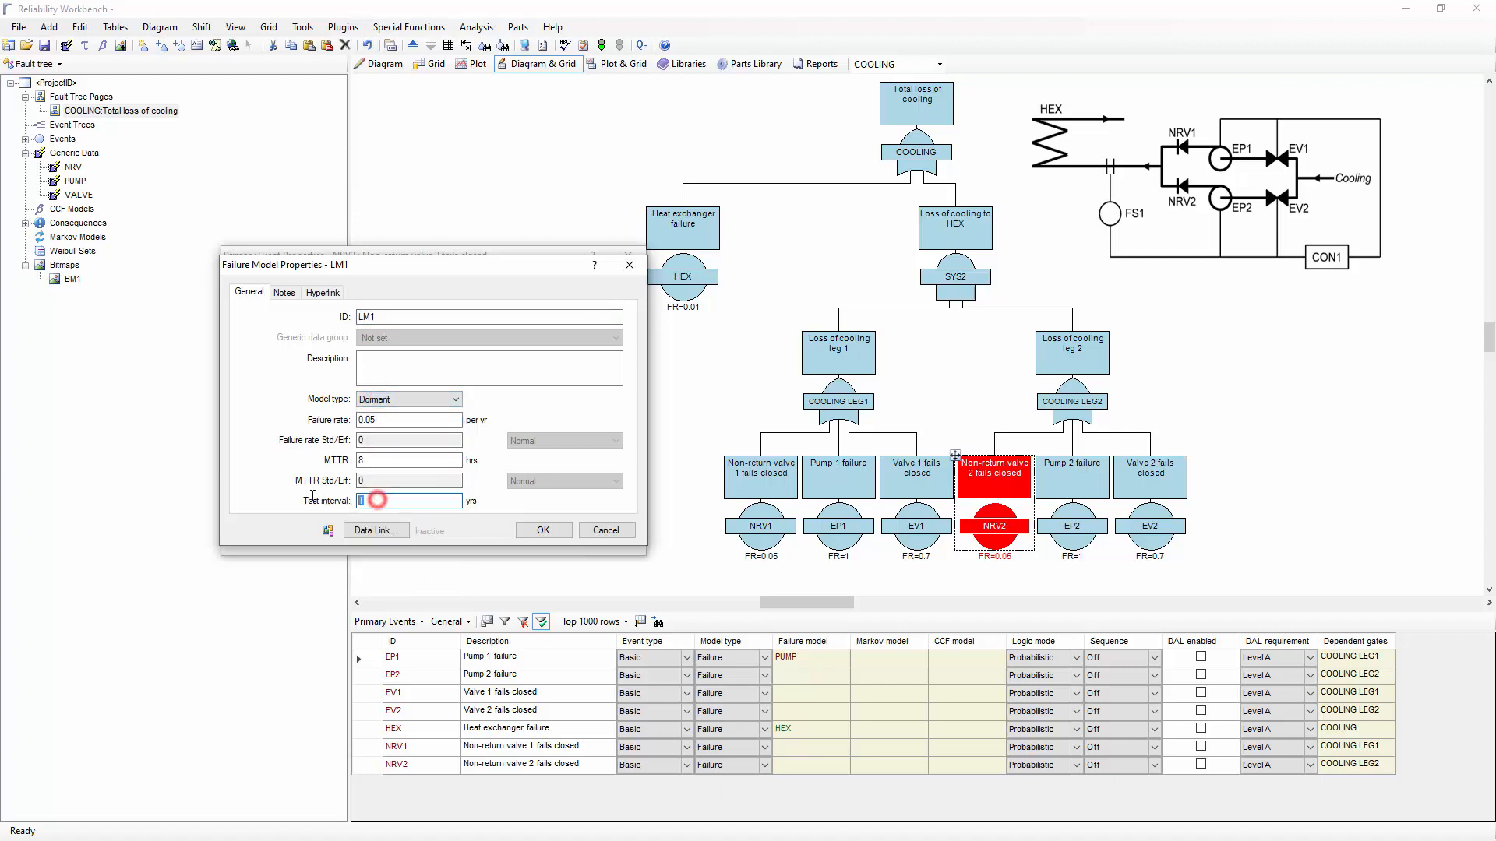
{"action": "type", "text": ".08333"}
{"action": "left_click", "coordinate": [547, 535]}
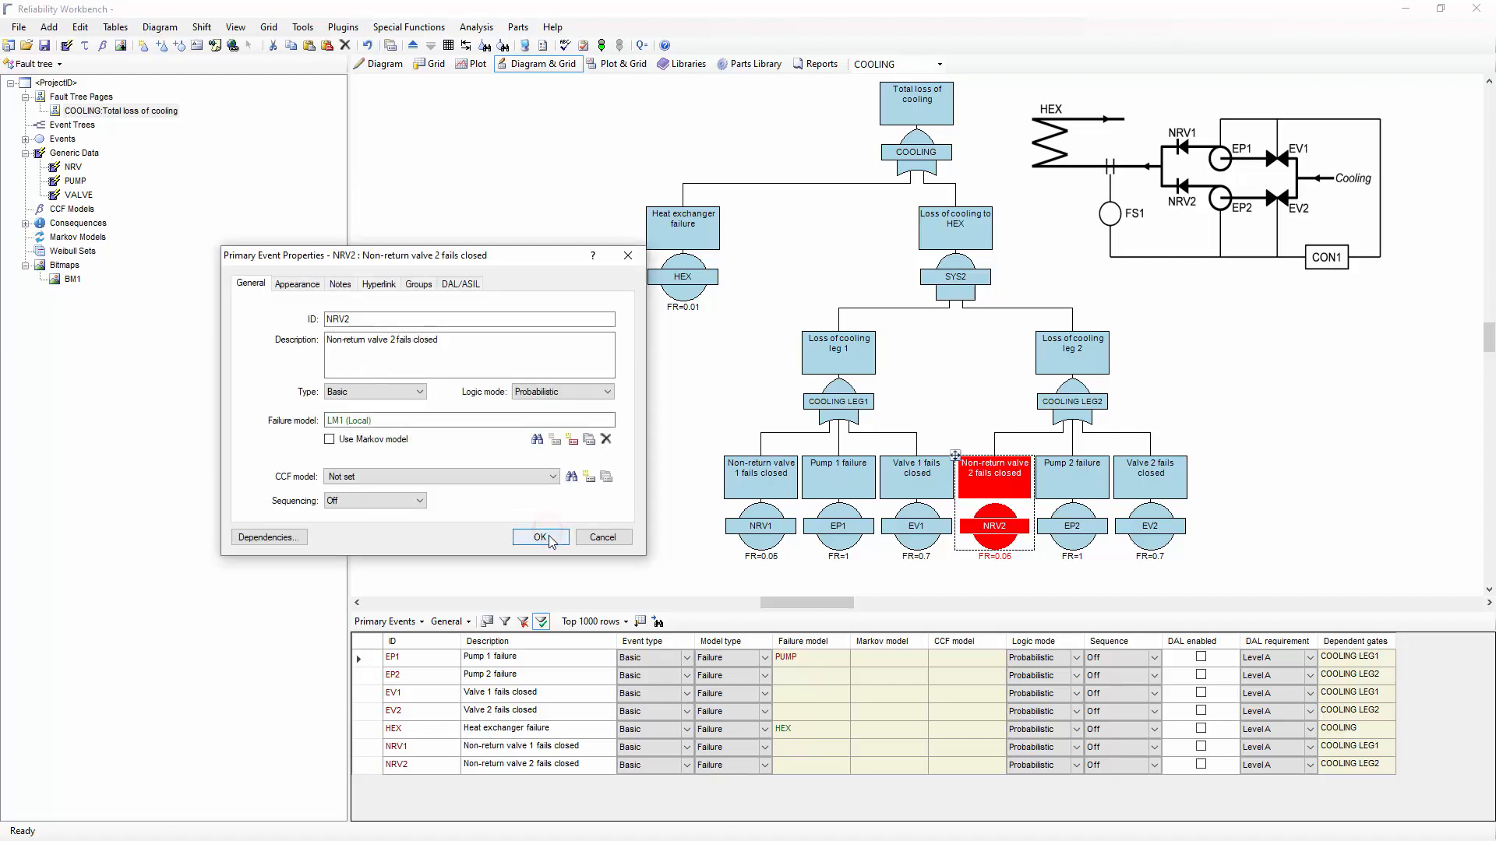
{"action": "left_click", "coordinate": [541, 538]}
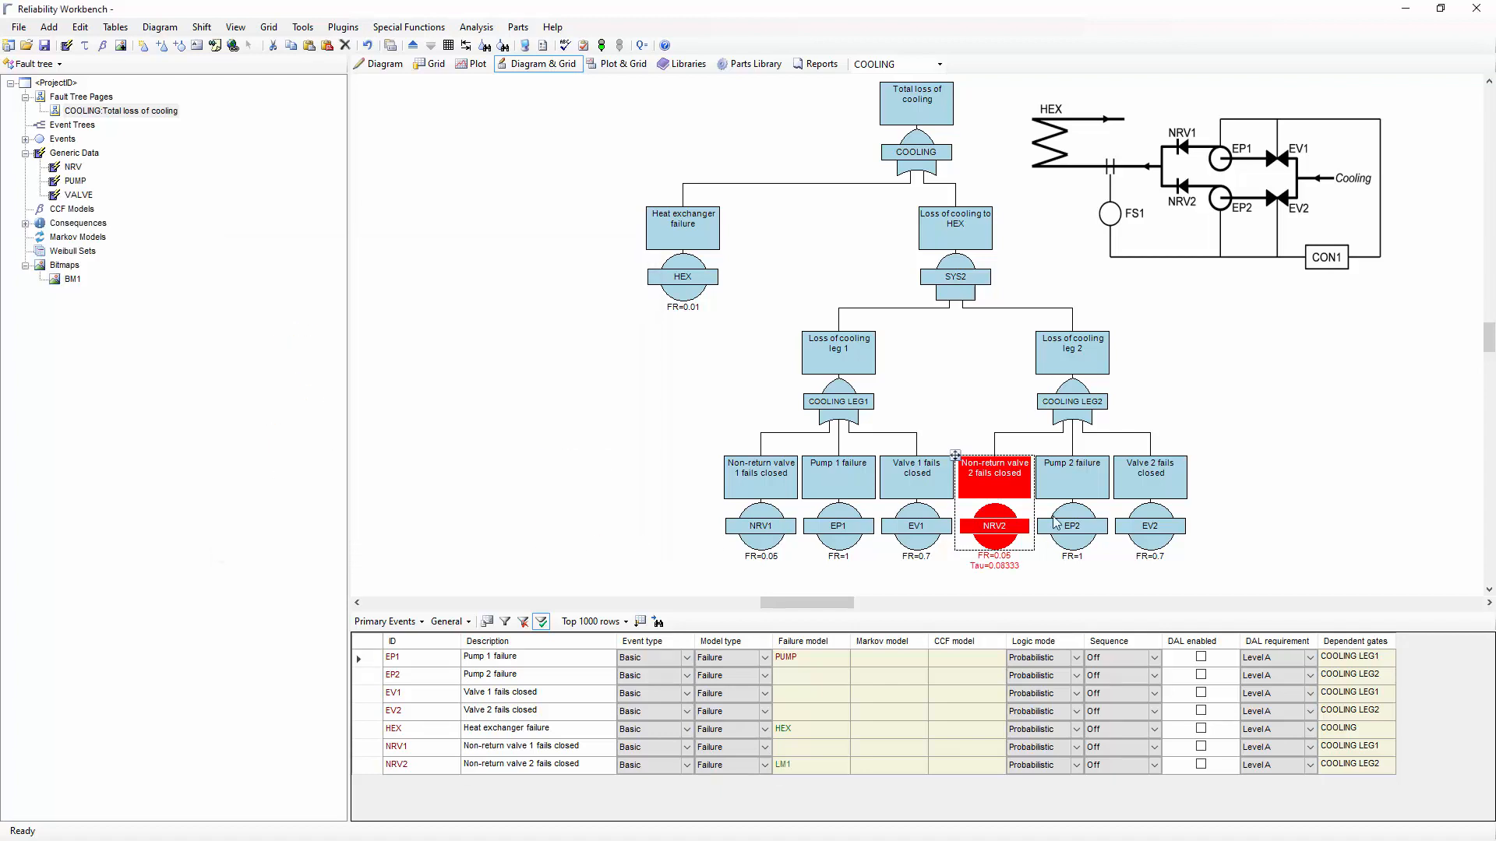
- Give the EP2 pump event a local Dormant failure model with a test interval of 0.08333 years
{"action": "left_click", "coordinate": [1097, 509]}
{"action": "double_click", "coordinate": [1097, 510]}
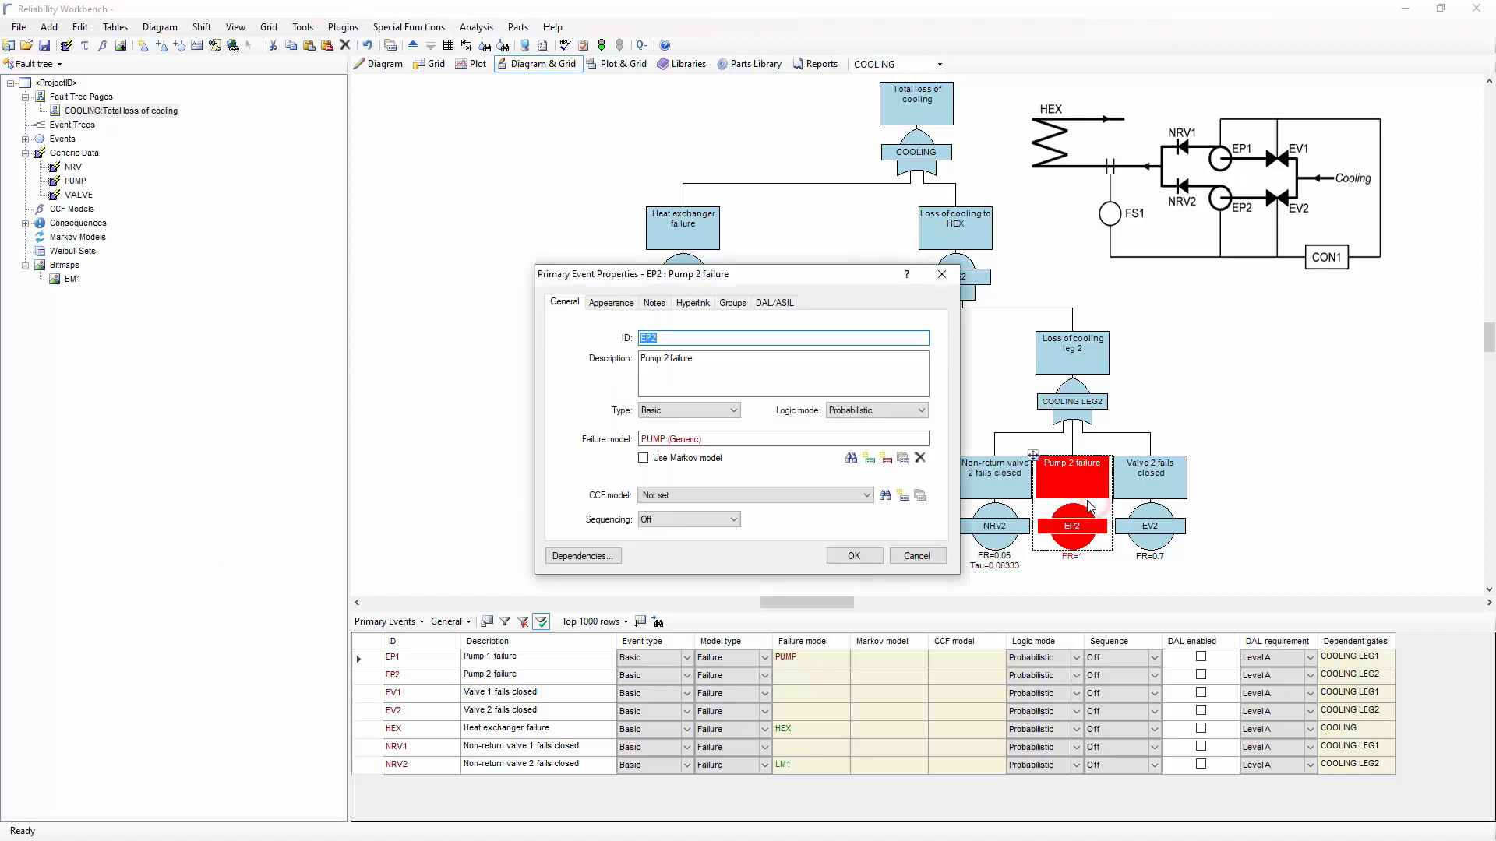
{"action": "left_click", "coordinate": [870, 460]}
{"action": "left_click", "coordinate": [716, 418]}
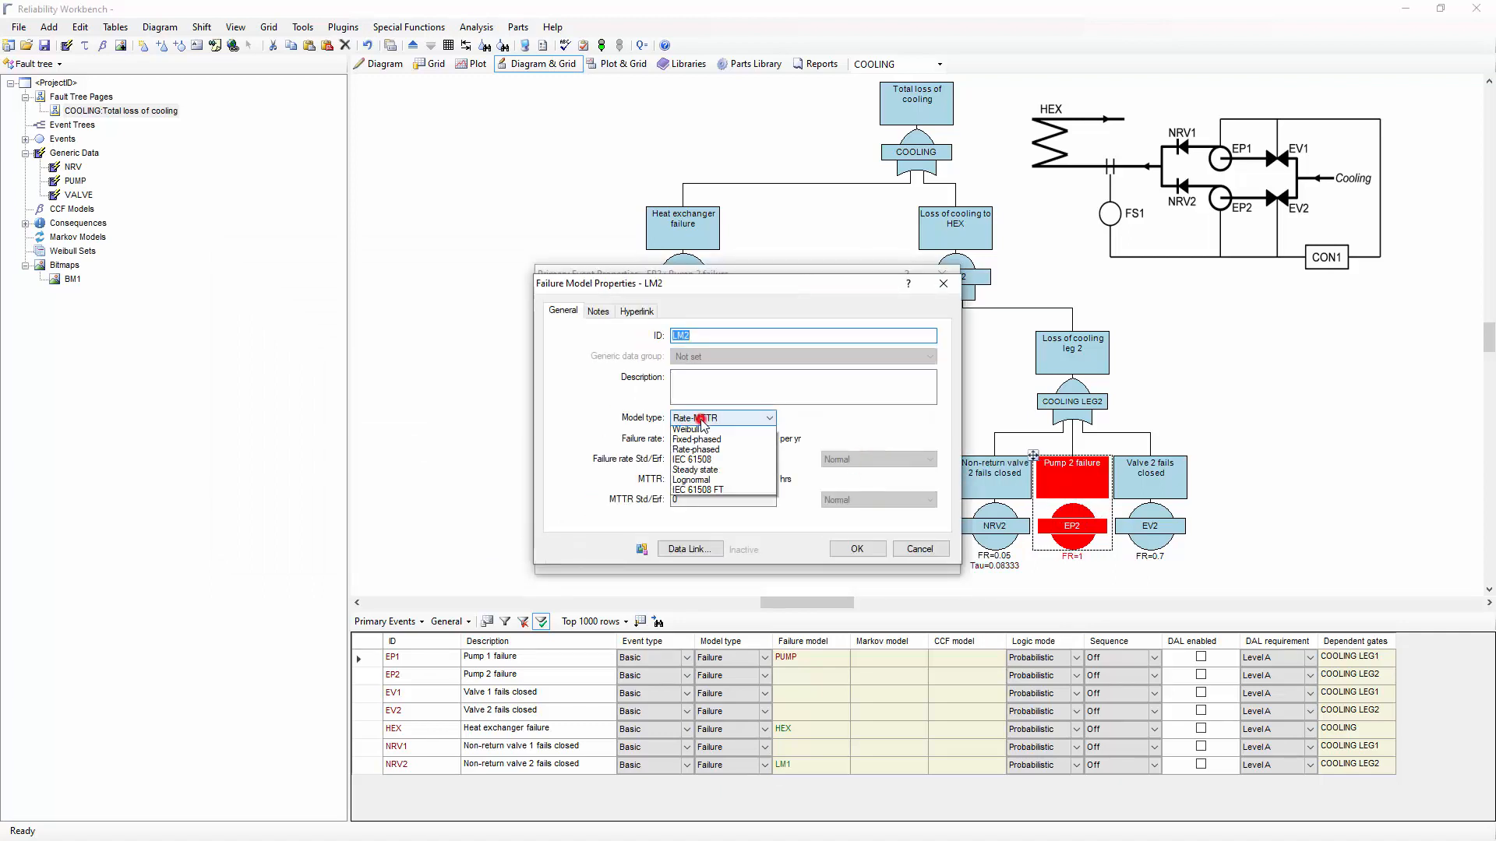
{"action": "left_click", "coordinate": [692, 461]}
{"action": "left_click", "coordinate": [696, 520]}
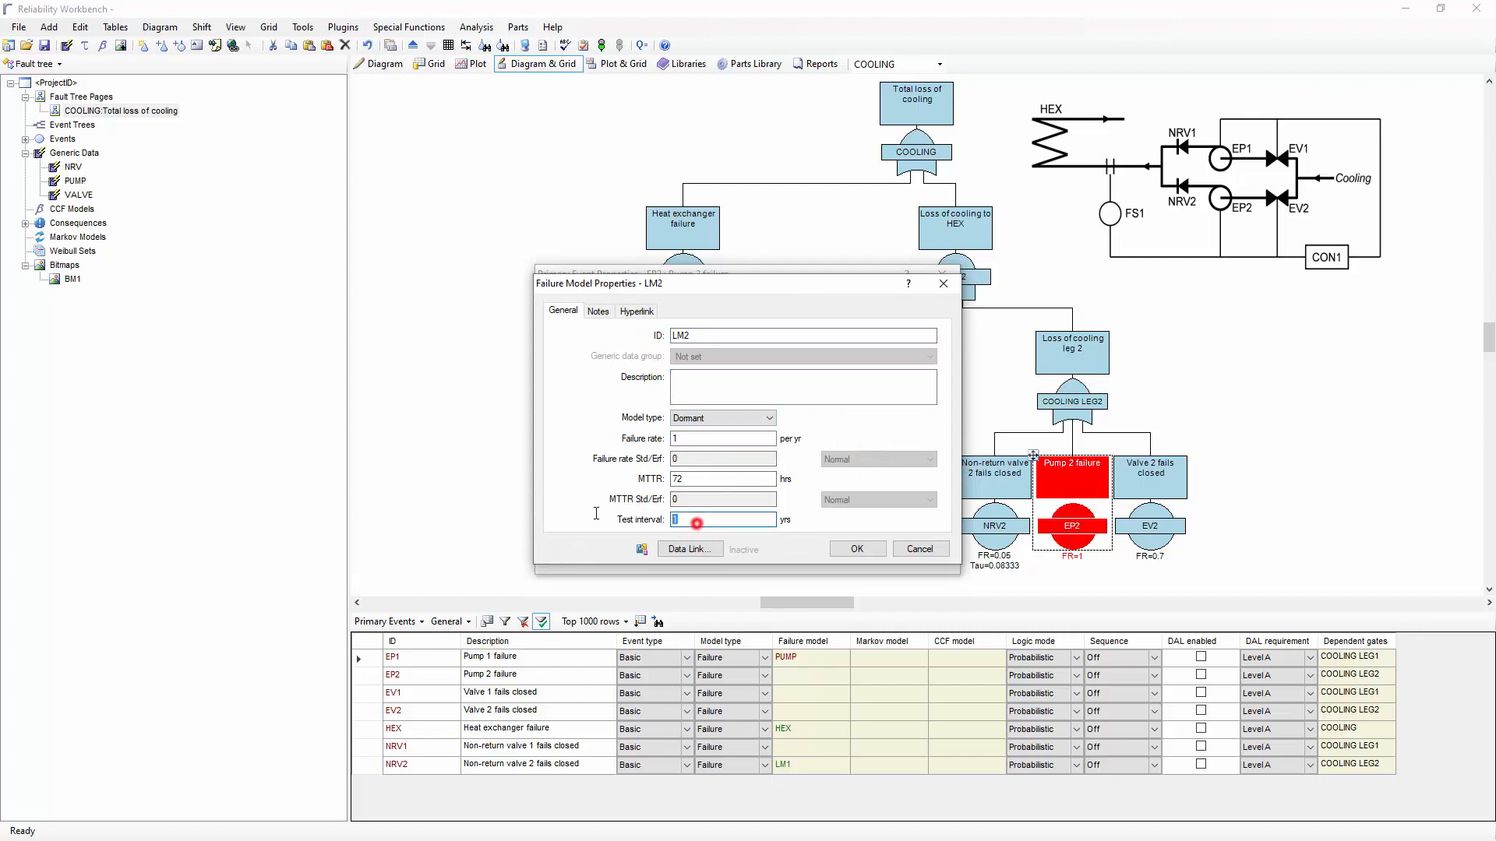
{"action": "type", "text": ".08333"}
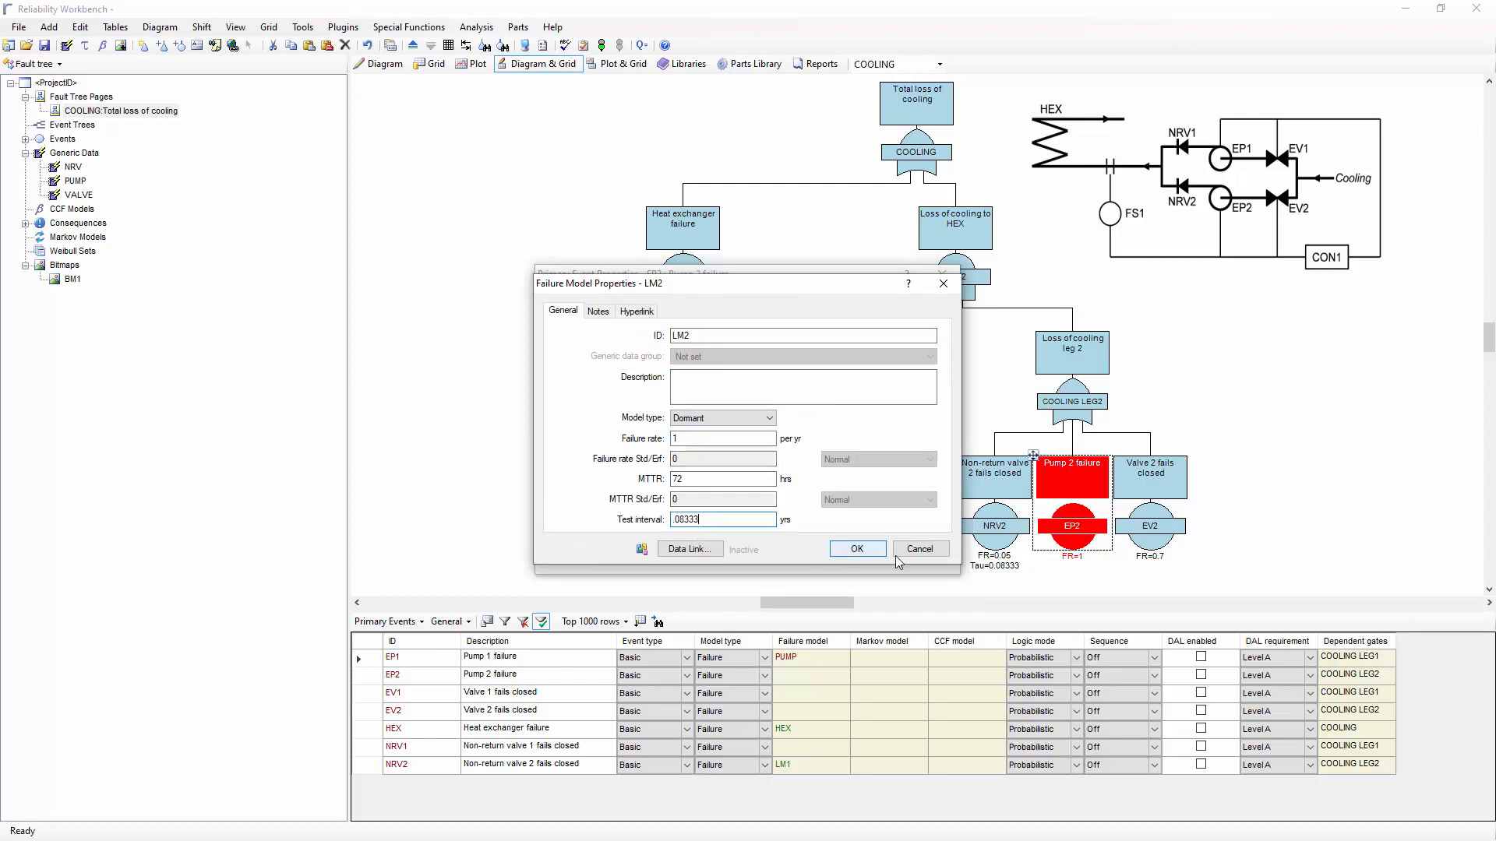
{"action": "left_click", "coordinate": [869, 550]}
{"action": "left_click", "coordinate": [865, 551]}
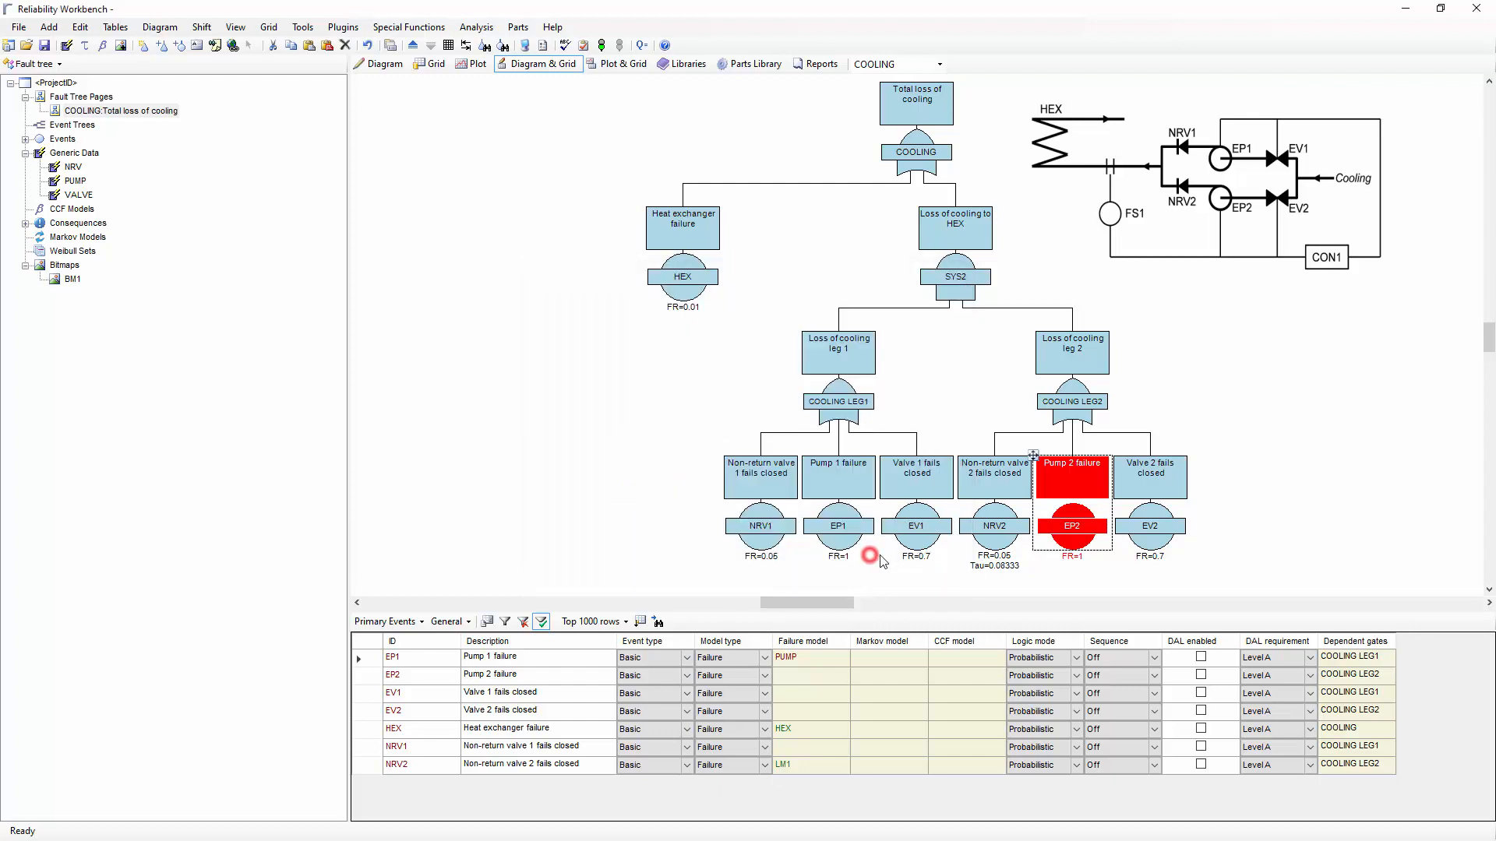
- Replace the EV2 valve event's generic model with a local Dormant failure model using a test interval of 0.08333 years
{"action": "double_click", "coordinate": [1164, 504]}
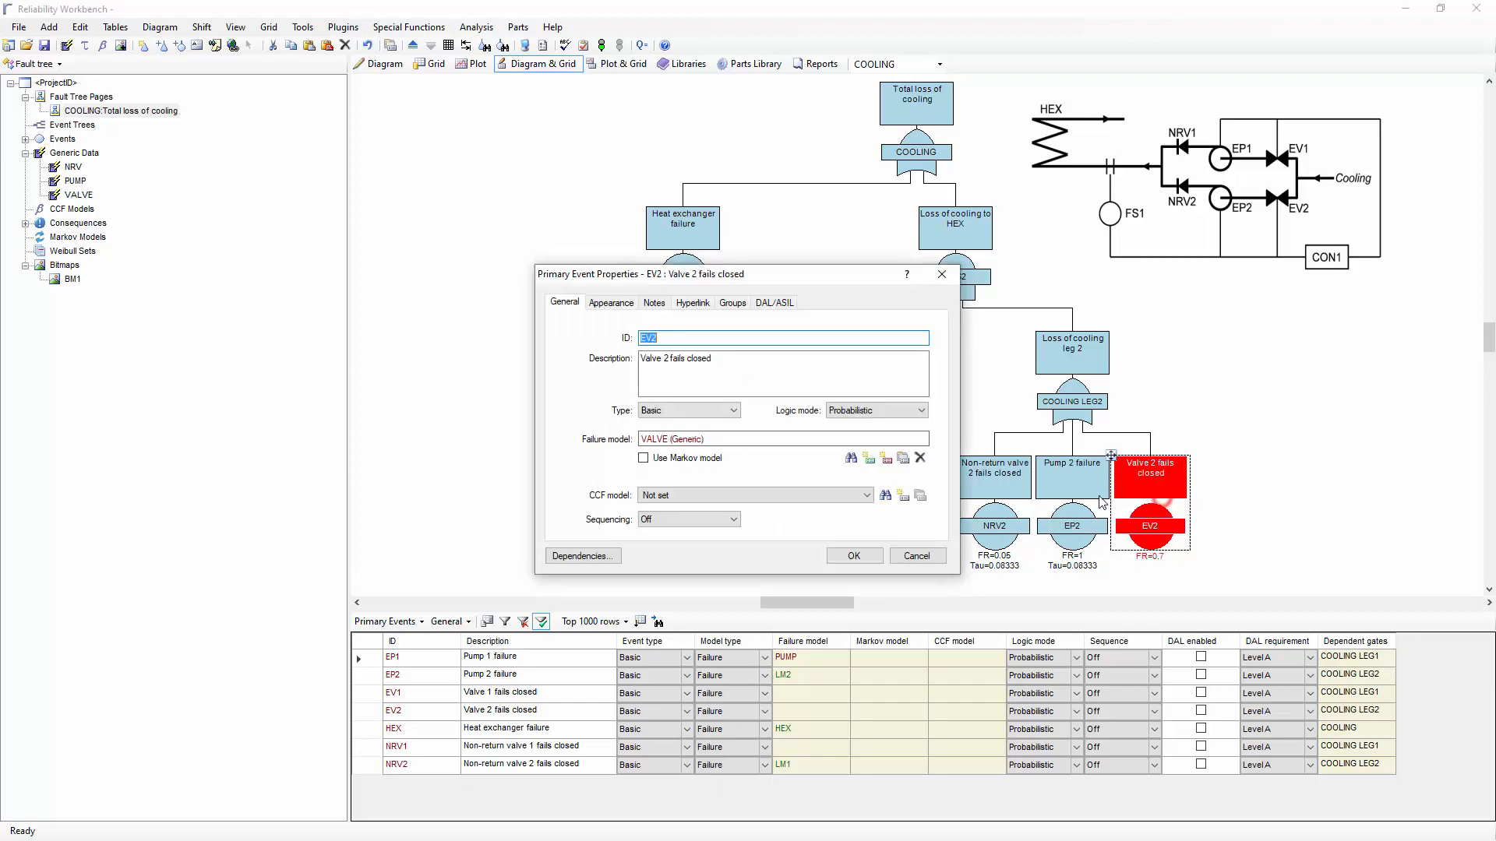
{"action": "left_click", "coordinate": [869, 459]}
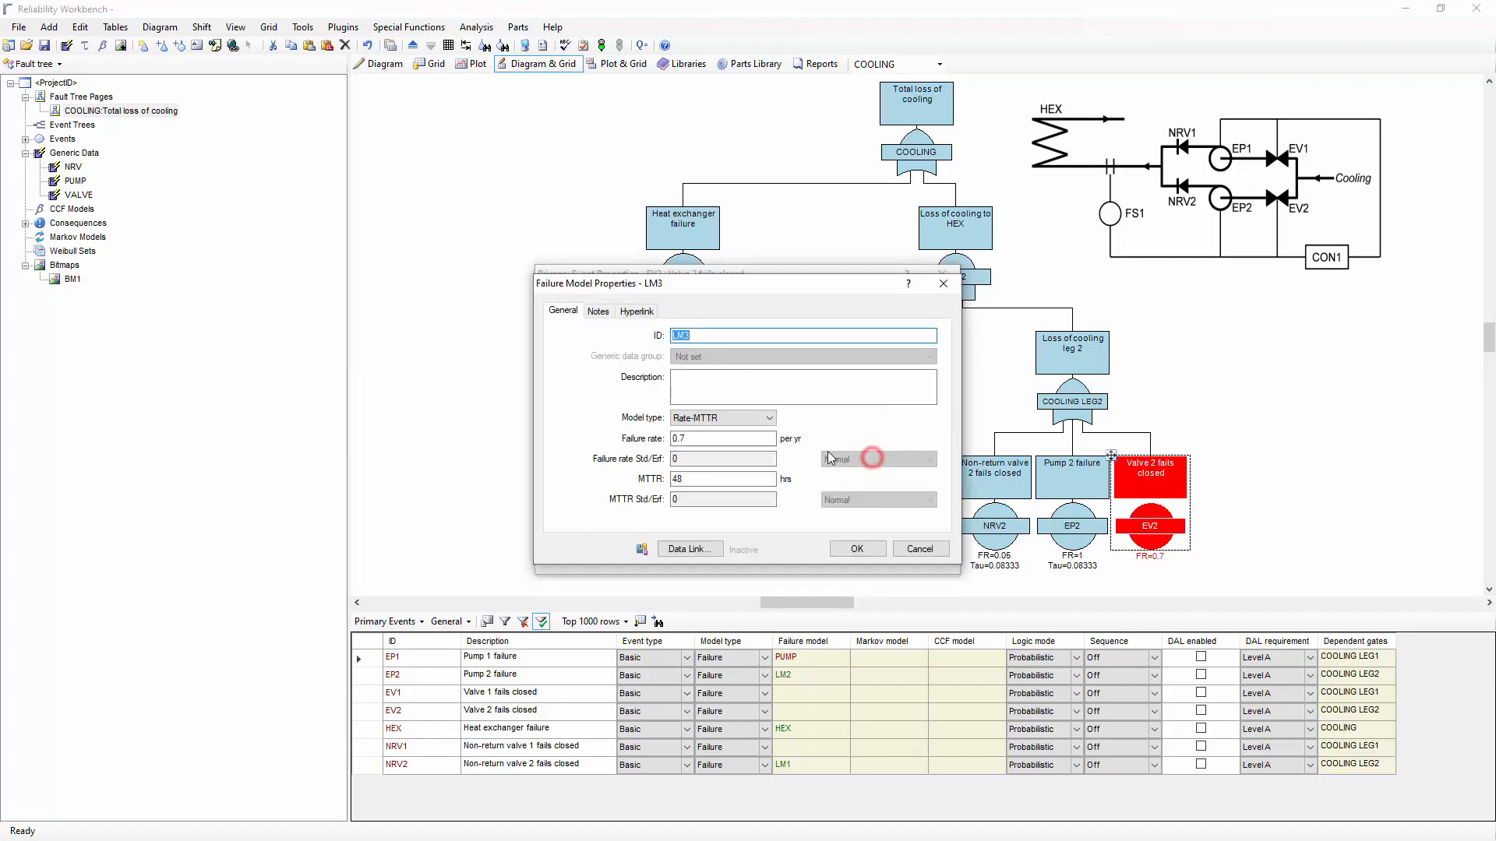
{"action": "left_click", "coordinate": [722, 418]}
{"action": "left_click", "coordinate": [690, 463]}
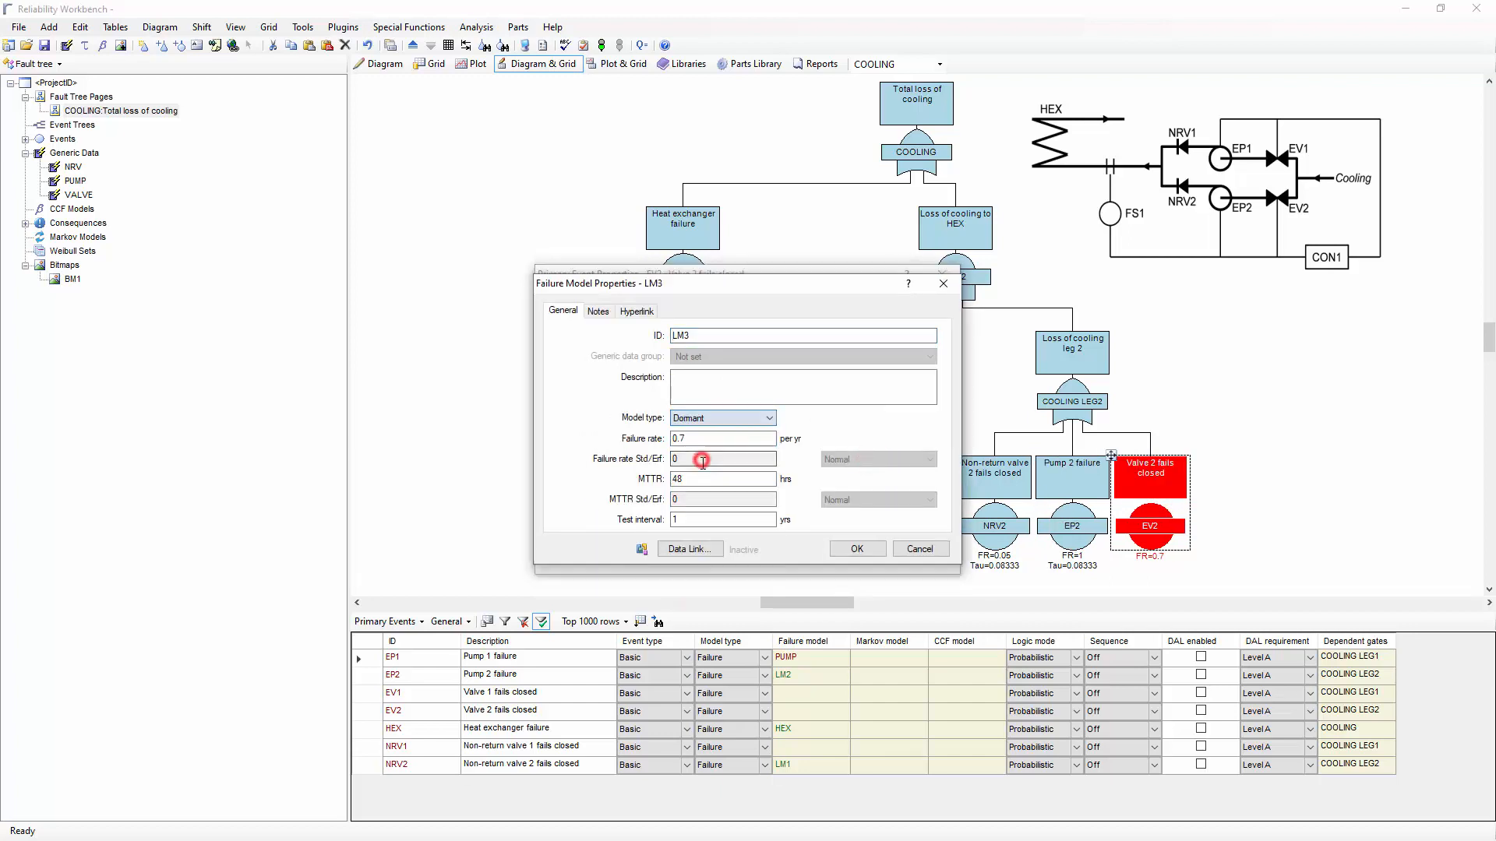
{"action": "left_click", "coordinate": [691, 518]}
{"action": "type", "text": ".0"}
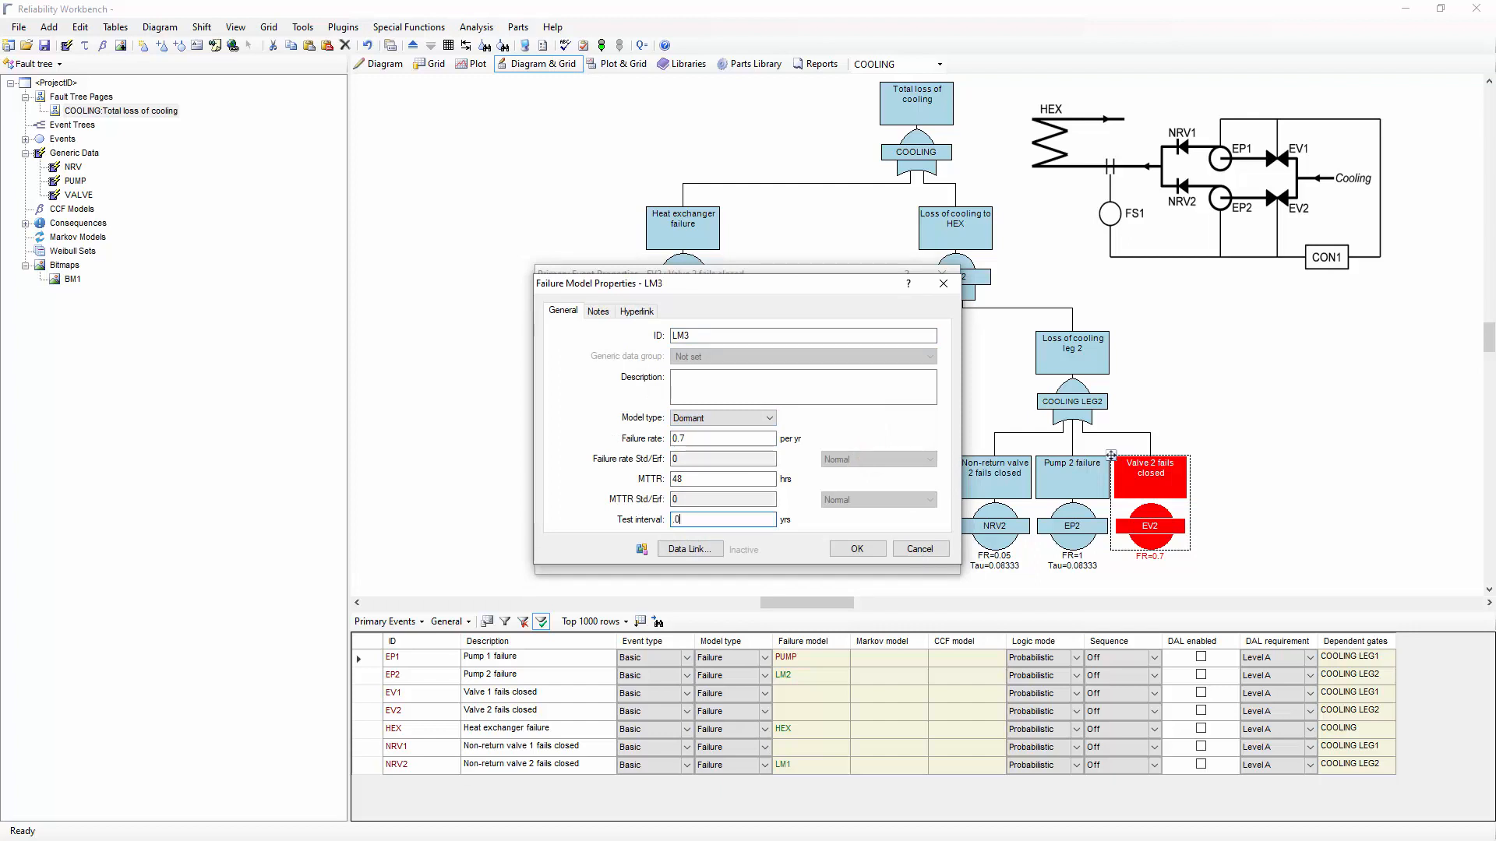
{"action": "type", "text": "8333"}
{"action": "left_click", "coordinate": [857, 549]}
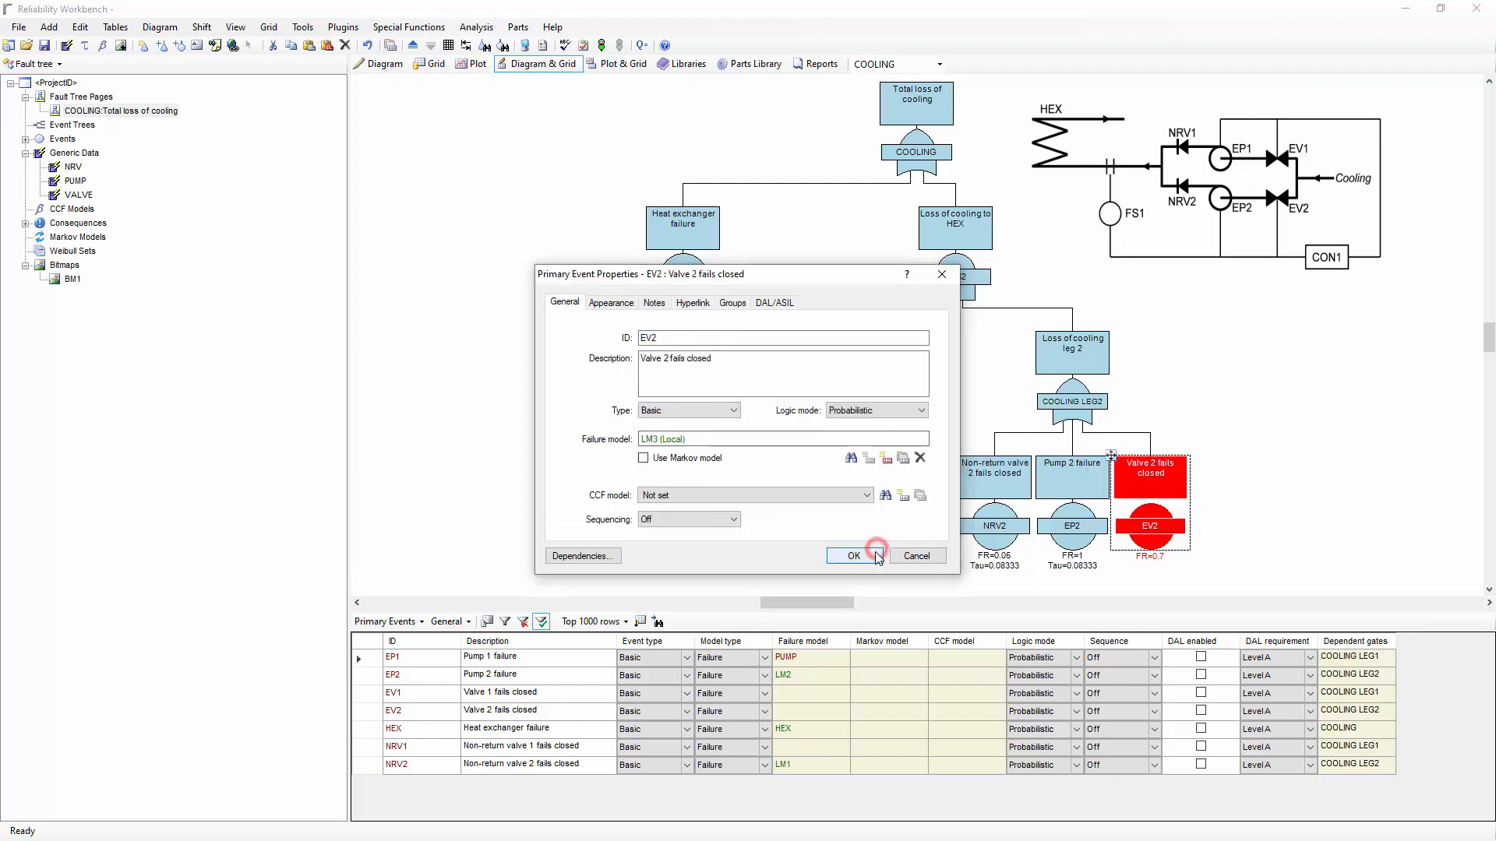
{"action": "left_click", "coordinate": [862, 556]}
{"action": "left_click", "coordinate": [512, 499]}
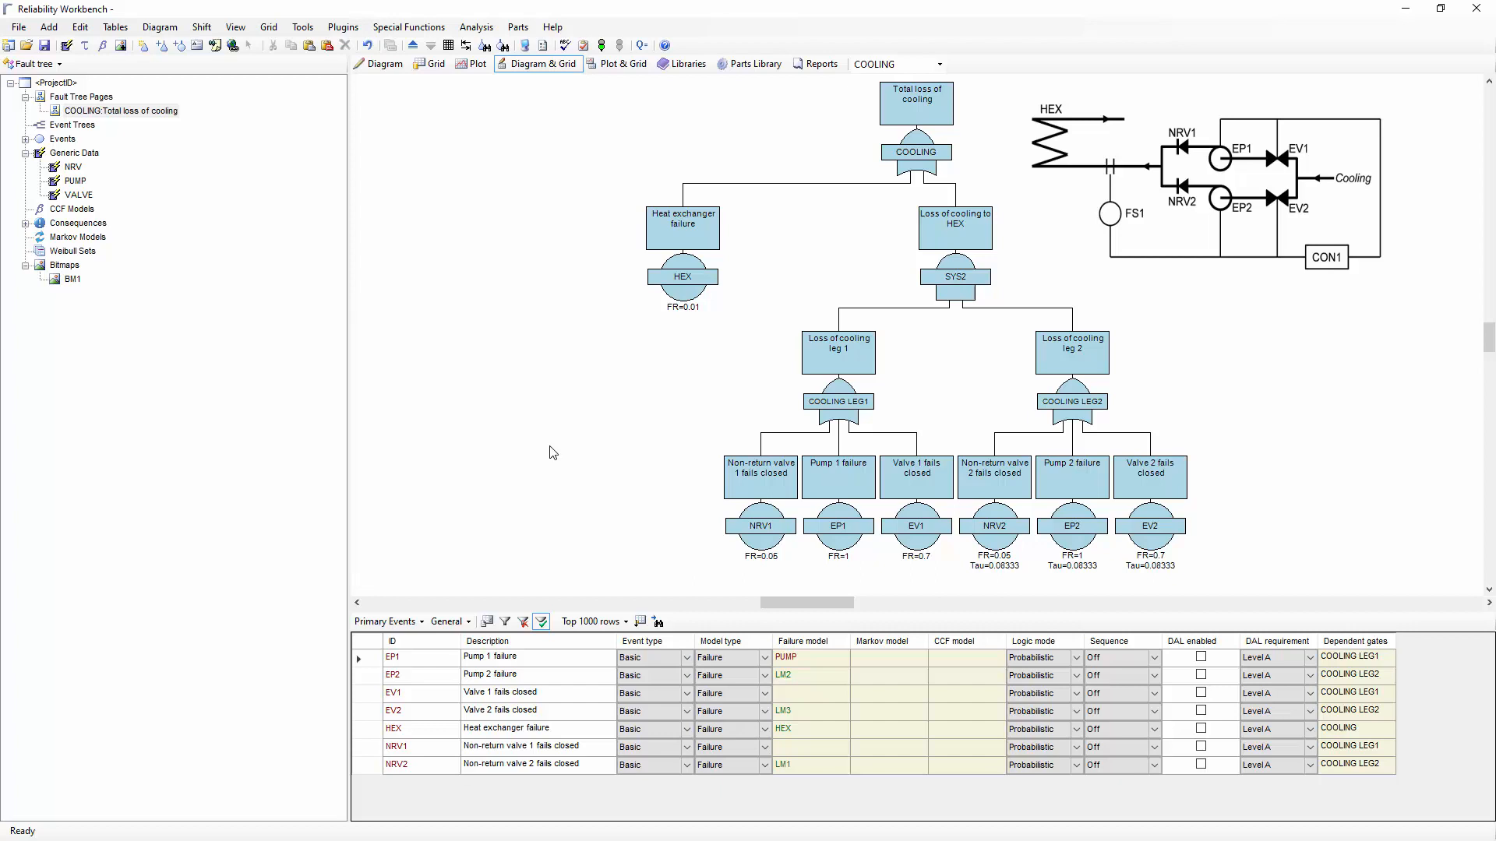
- Convert the Pump 1 failure event EP1 into a gate
{"action": "left_click", "coordinate": [835, 491]}
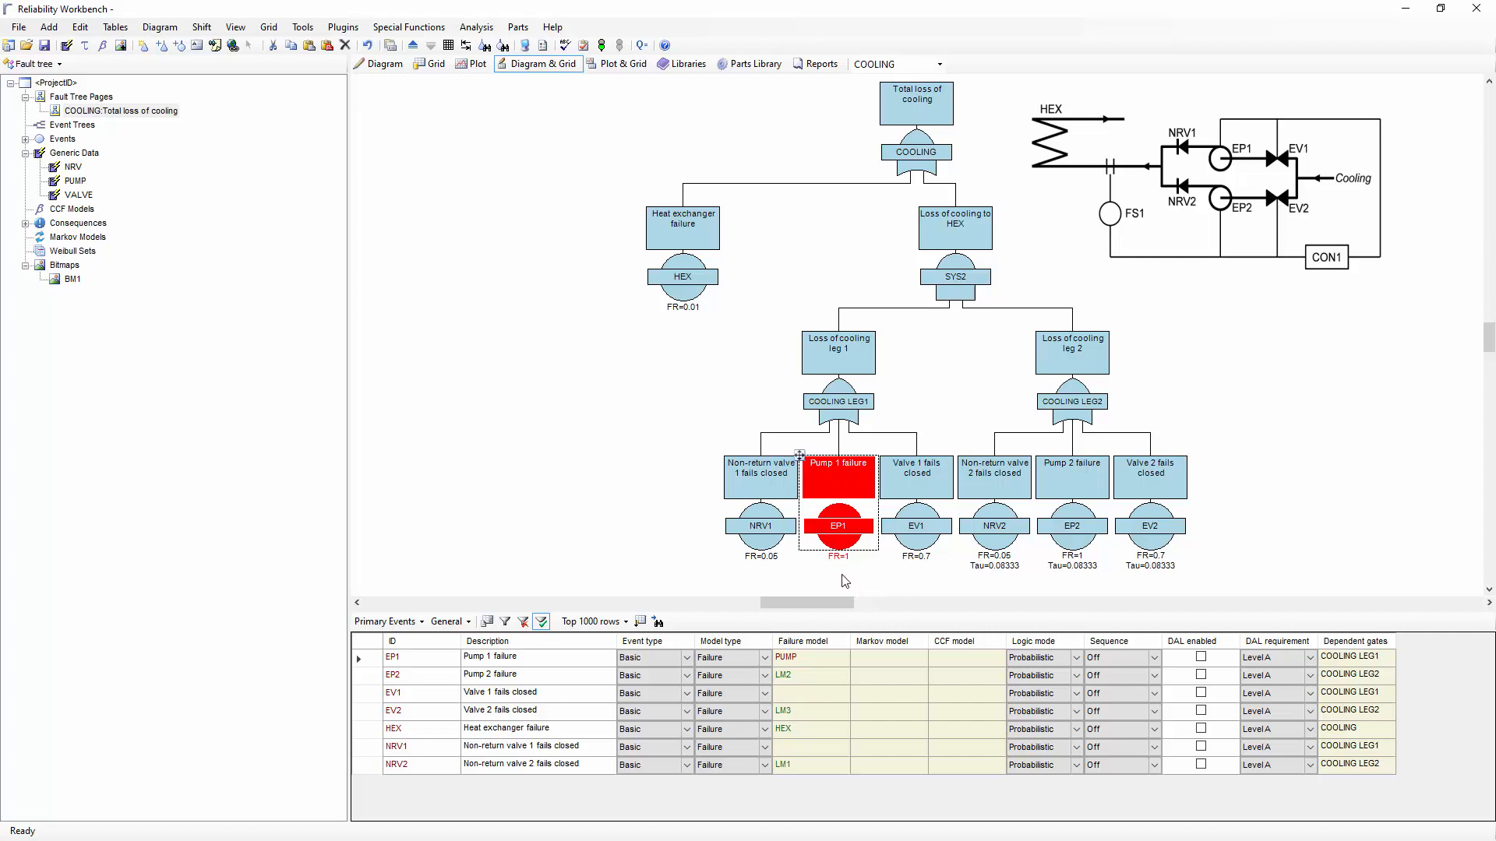
{"action": "right_click", "coordinate": [835, 476]}
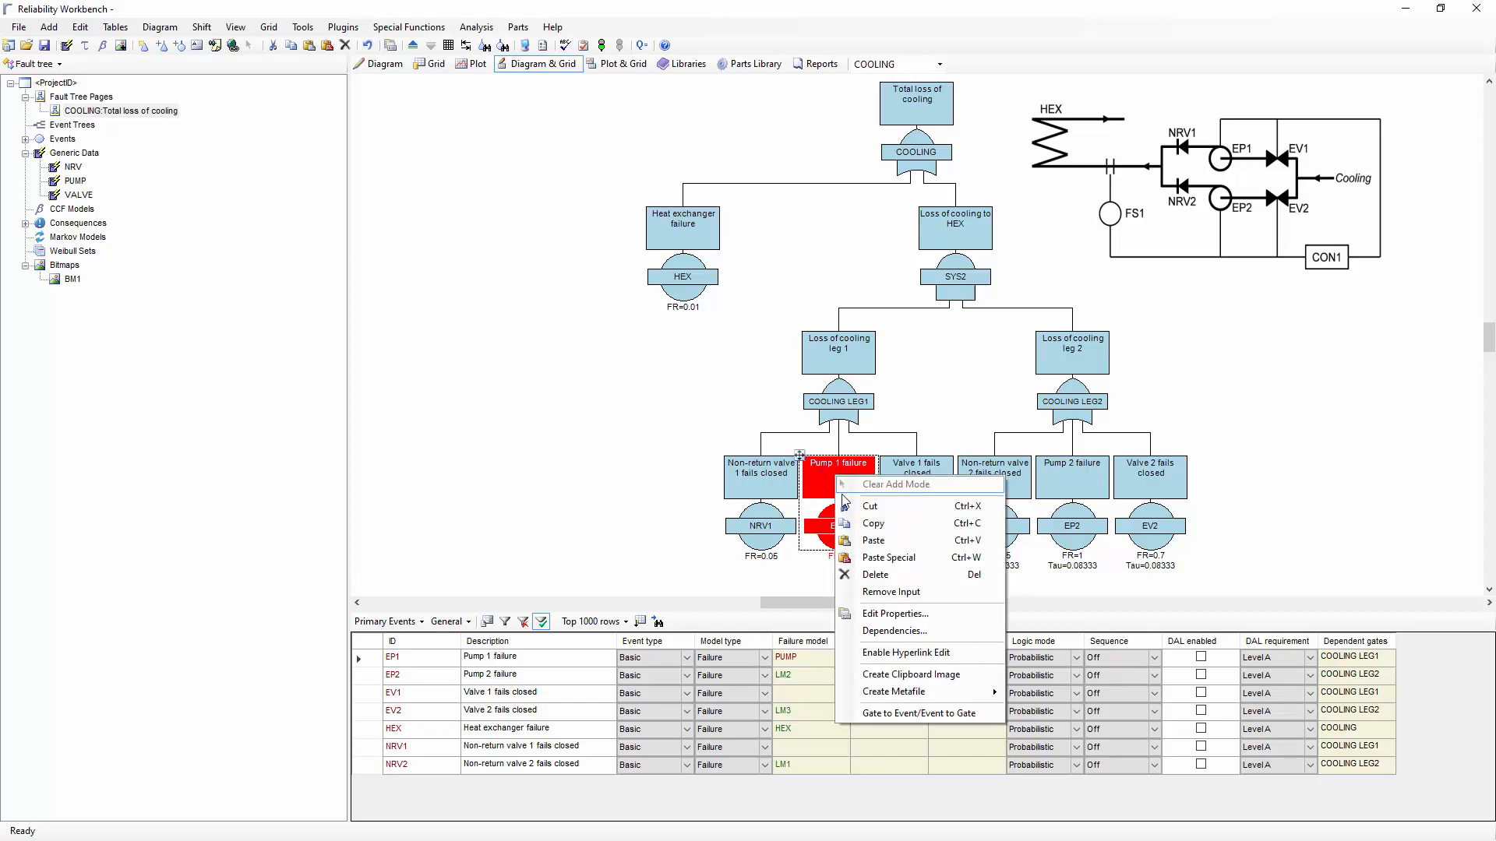
{"action": "left_click", "coordinate": [899, 720]}
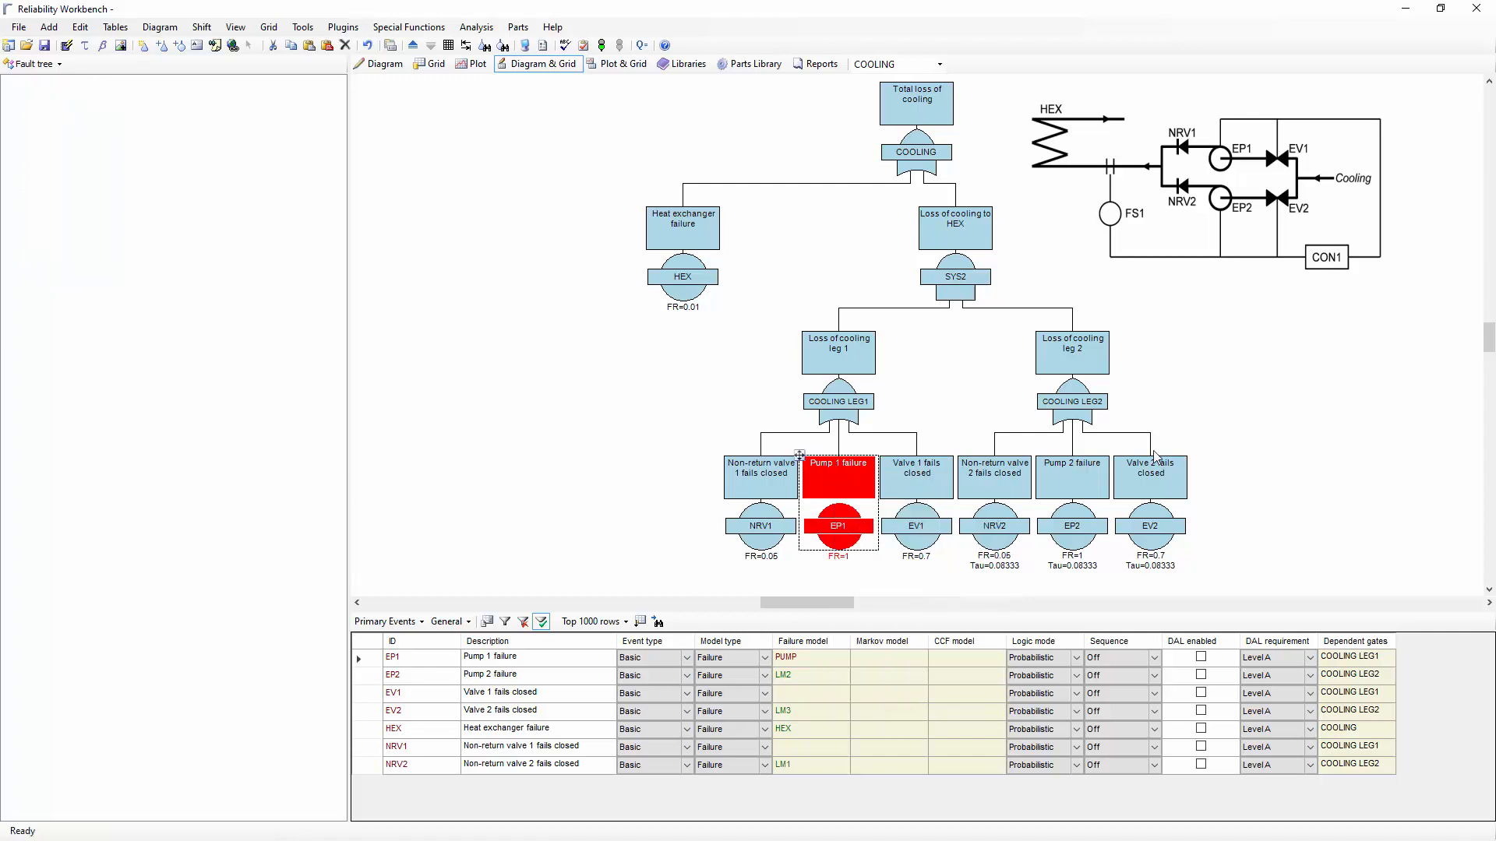
{"action": "scroll", "coordinate": [1480, 343], "scroll_direction": "down", "scroll_amount": 3}
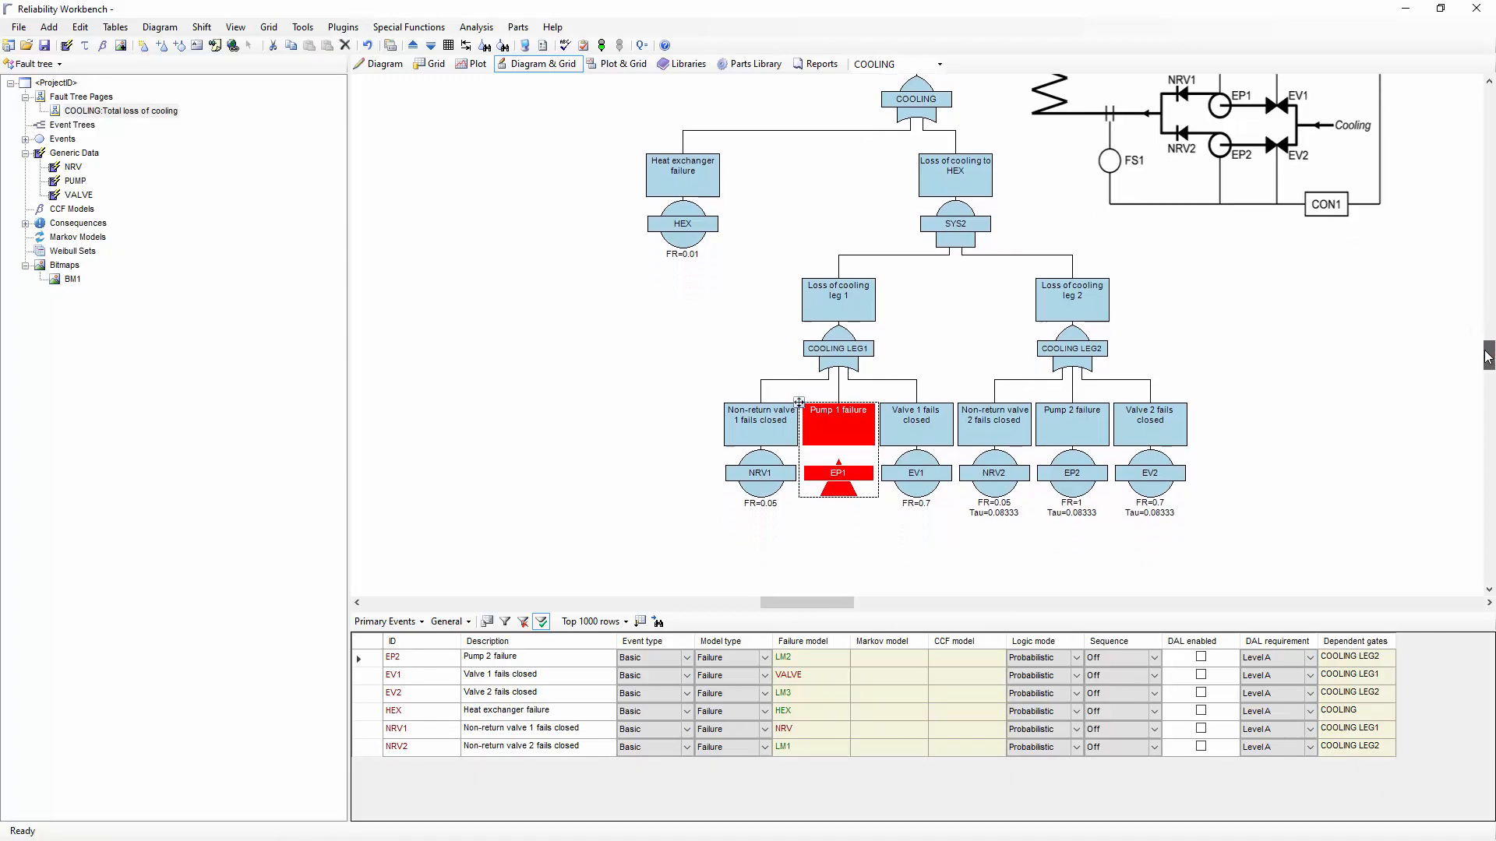
{"action": "left_click", "coordinate": [637, 409]}
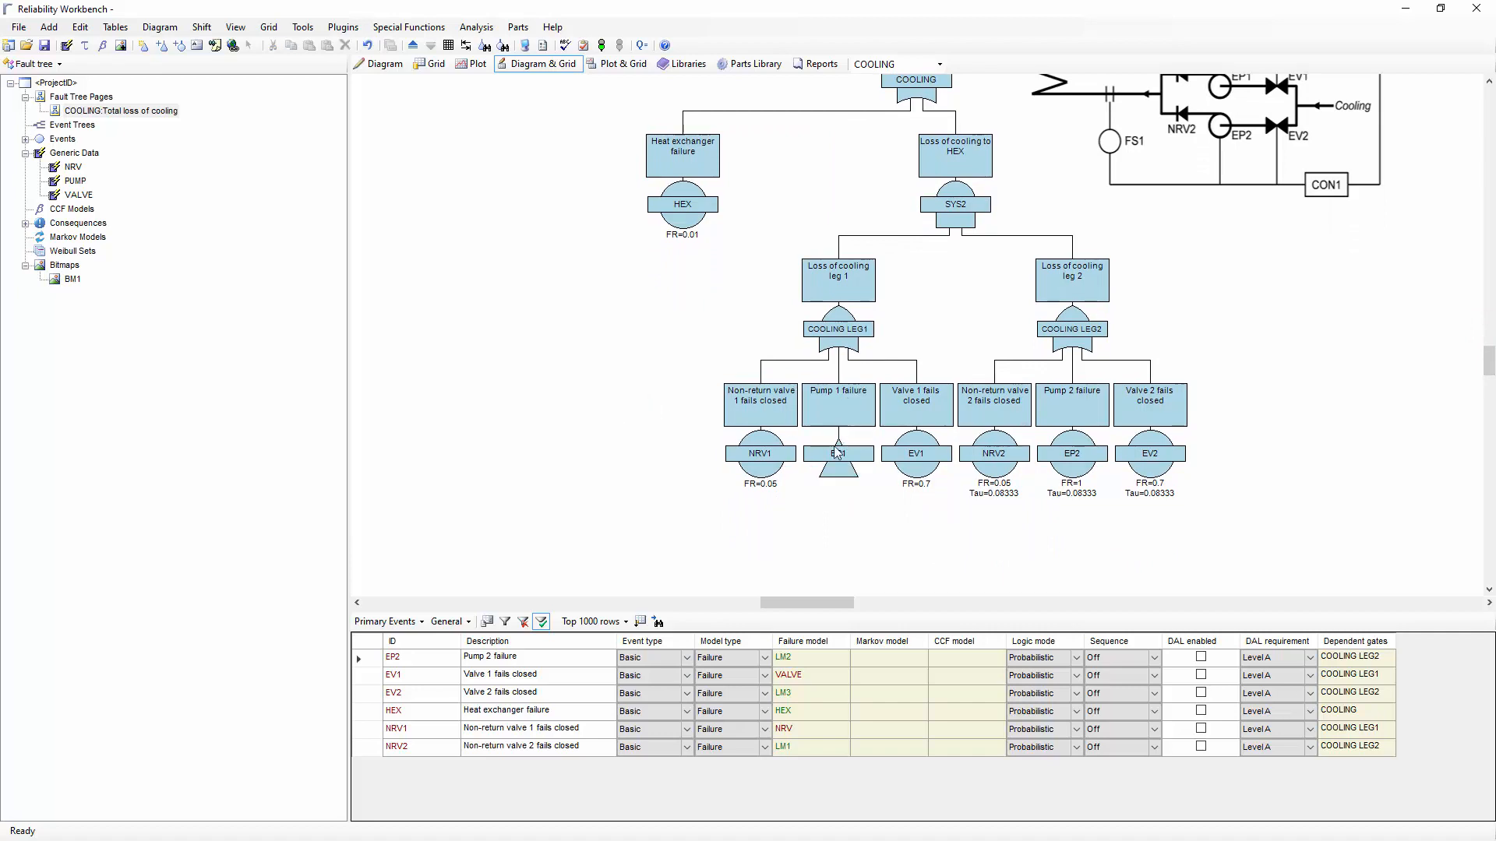
- Add a primary event as an input beneath the EP1 gate and leave add mode
{"action": "left_click", "coordinate": [179, 48]}
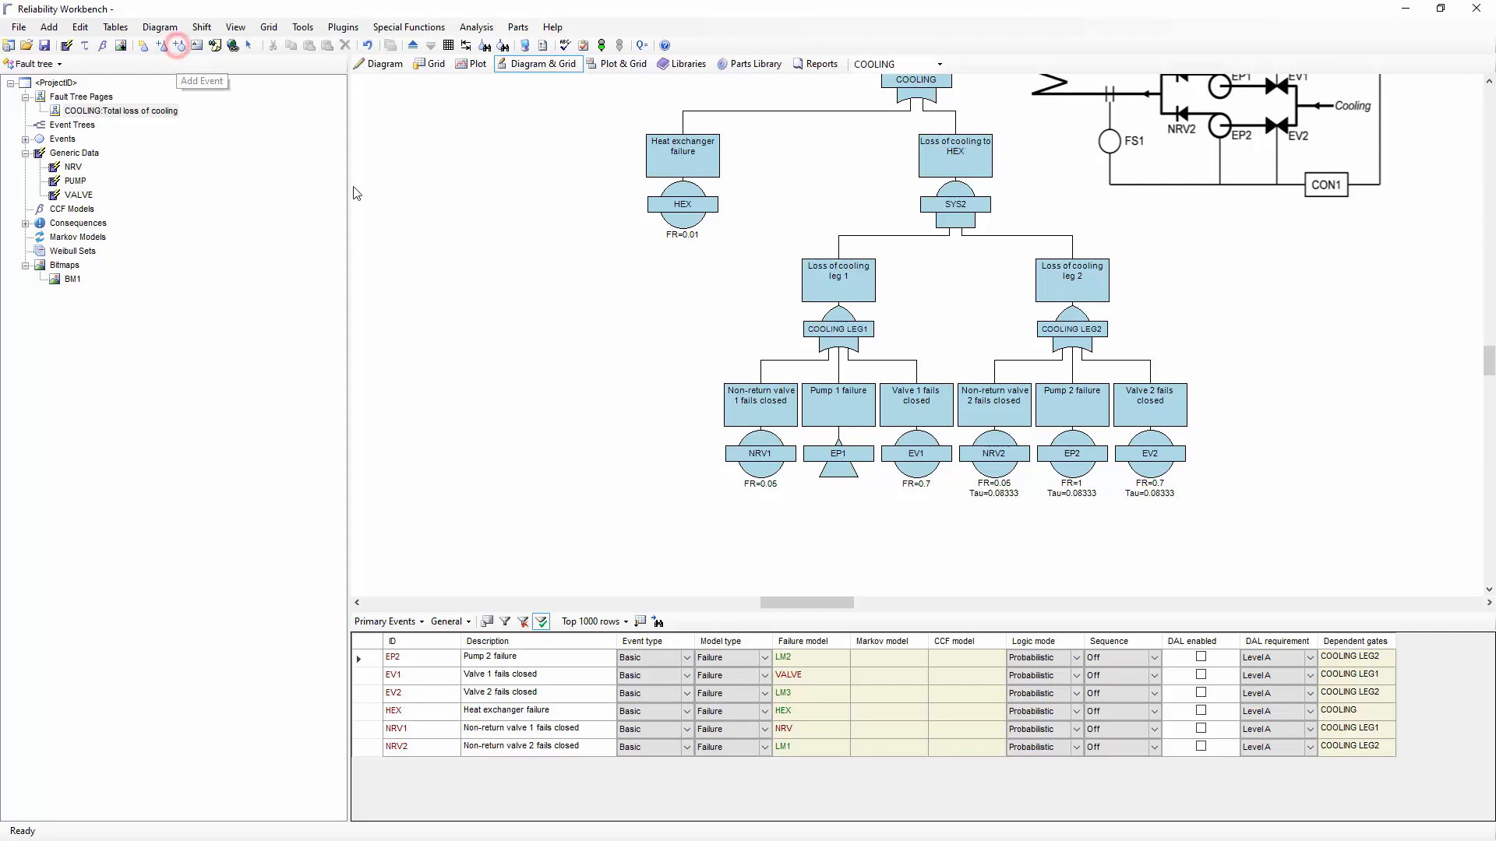
{"action": "left_click", "coordinate": [845, 426]}
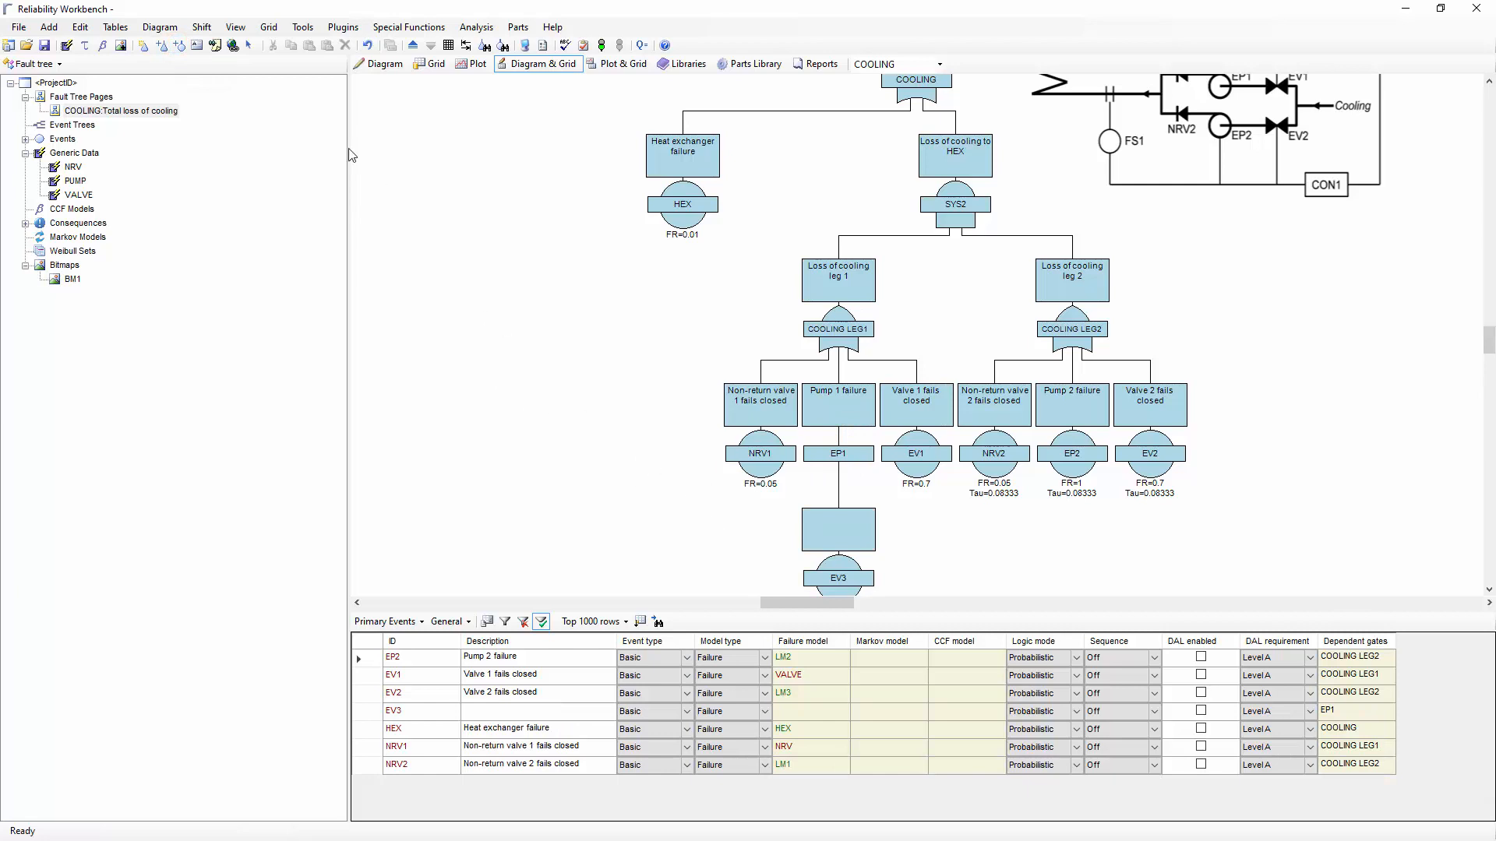
{"action": "left_click", "coordinate": [249, 44]}
- Set the new event beneath the EP1 gate to ID PUMP1 with the description "Pump 1 primary failure"
{"action": "double_click", "coordinate": [806, 520]}
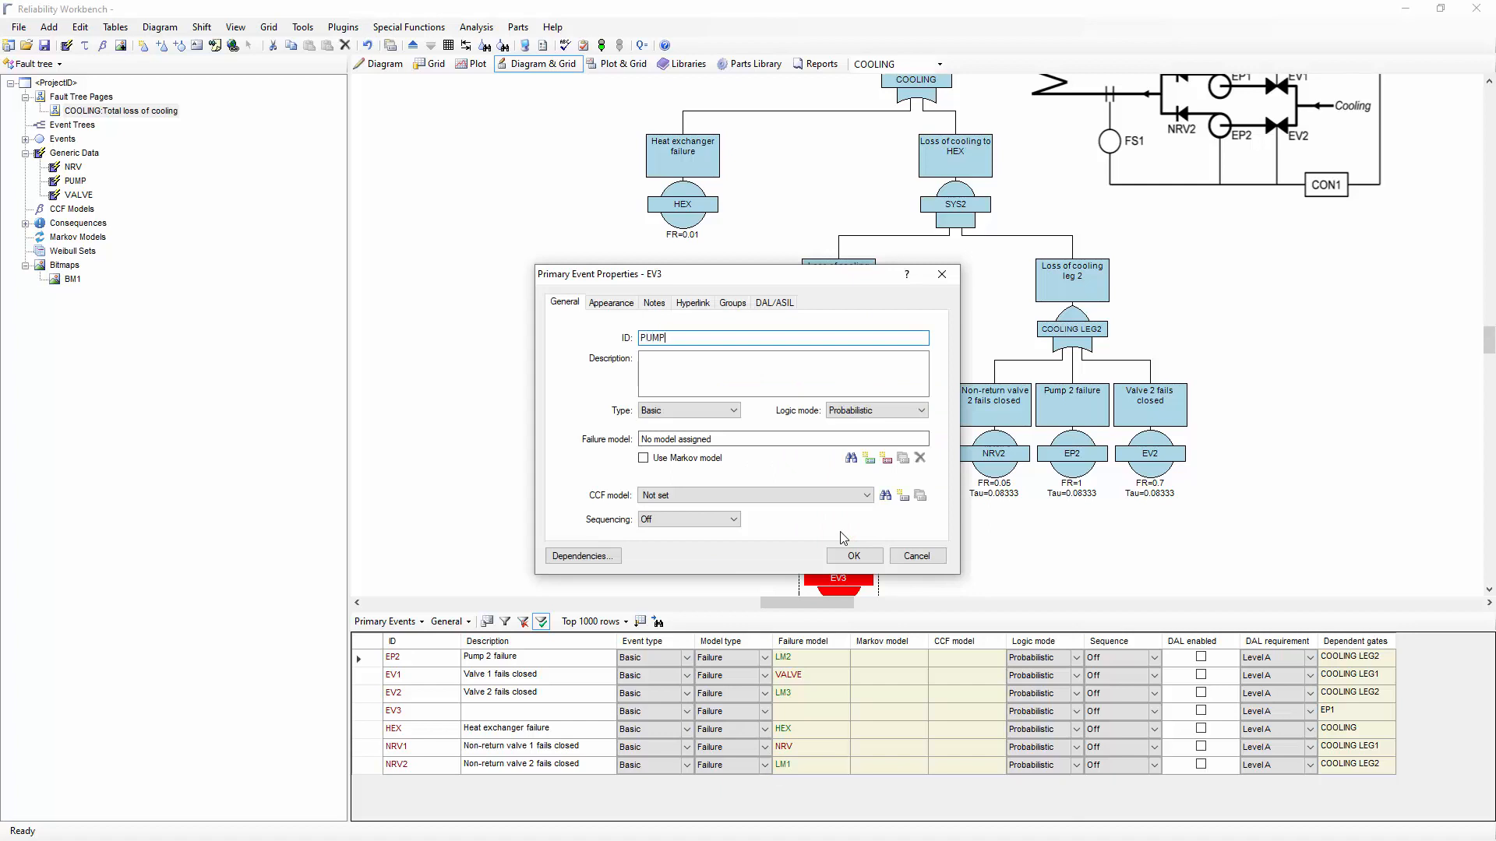
{"action": "type", "text": "PUMP1"}
{"action": "key", "text": "Tab"}
{"action": "type", "text": "P"}
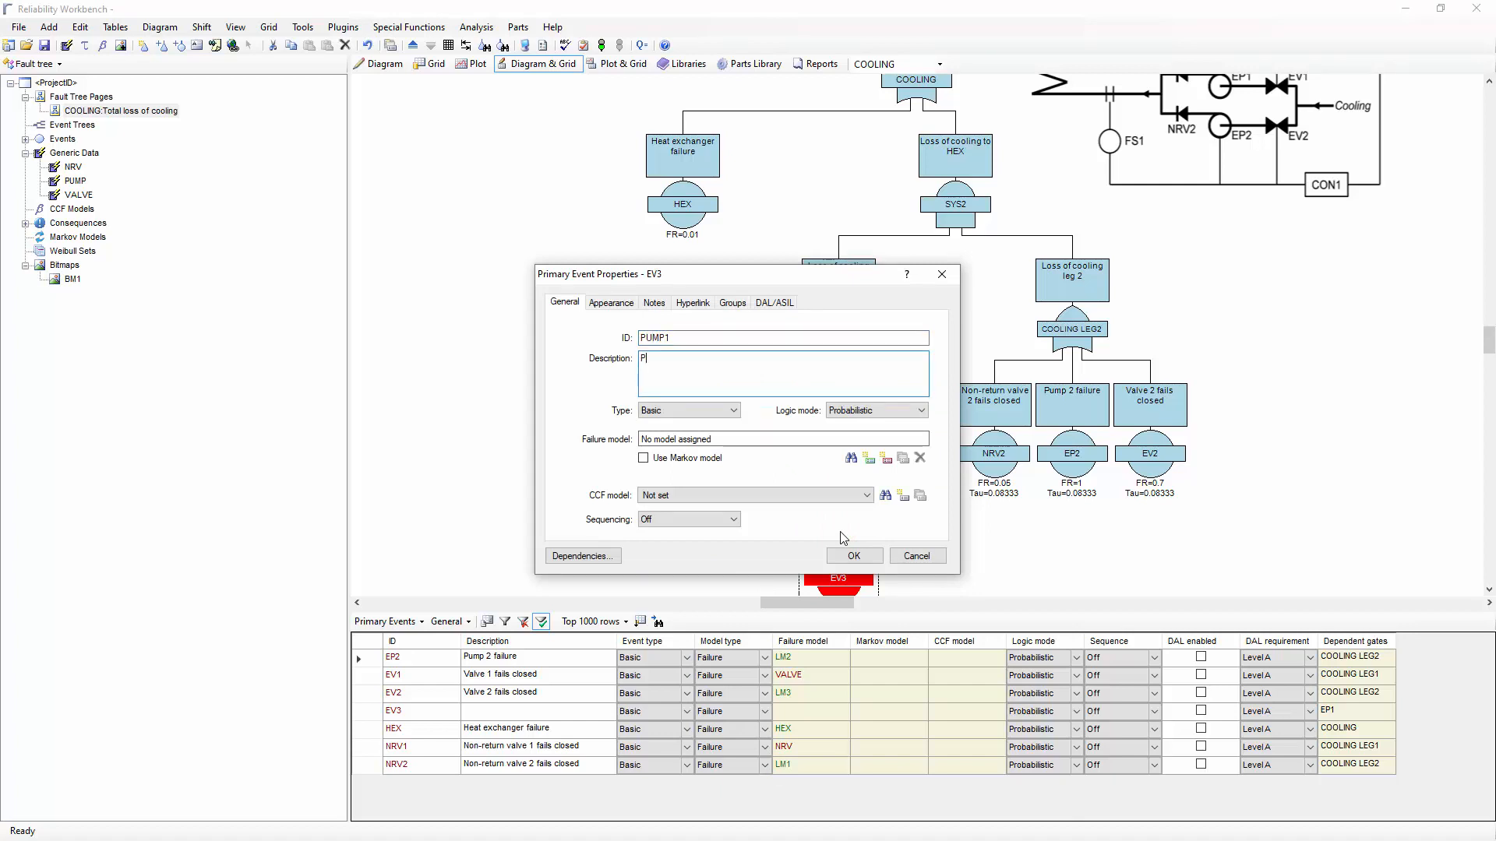
{"action": "type", "text": "ump 1 primary failure"}
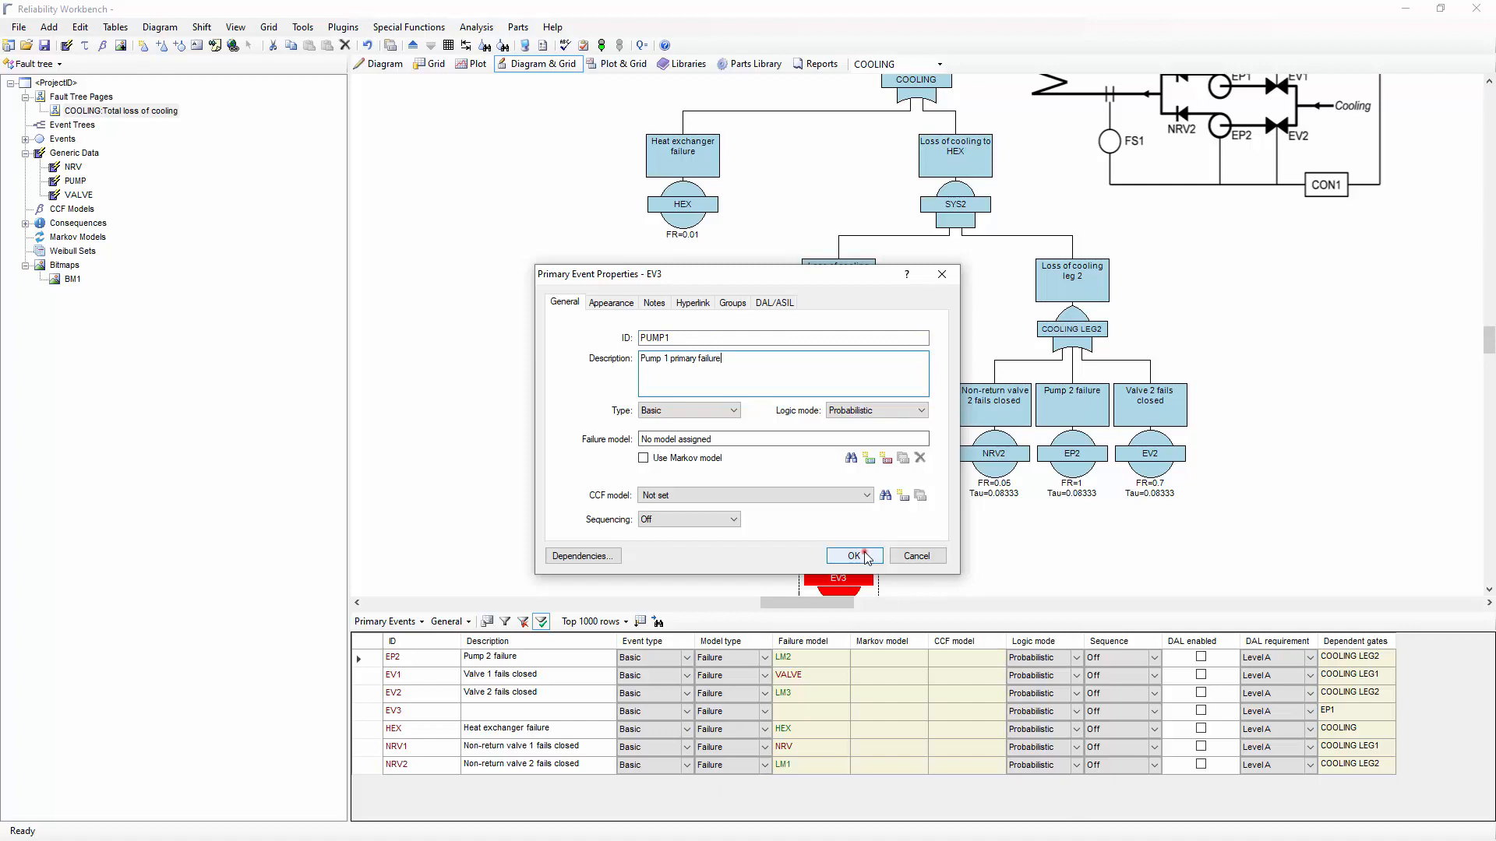
{"action": "left_click", "coordinate": [855, 555]}
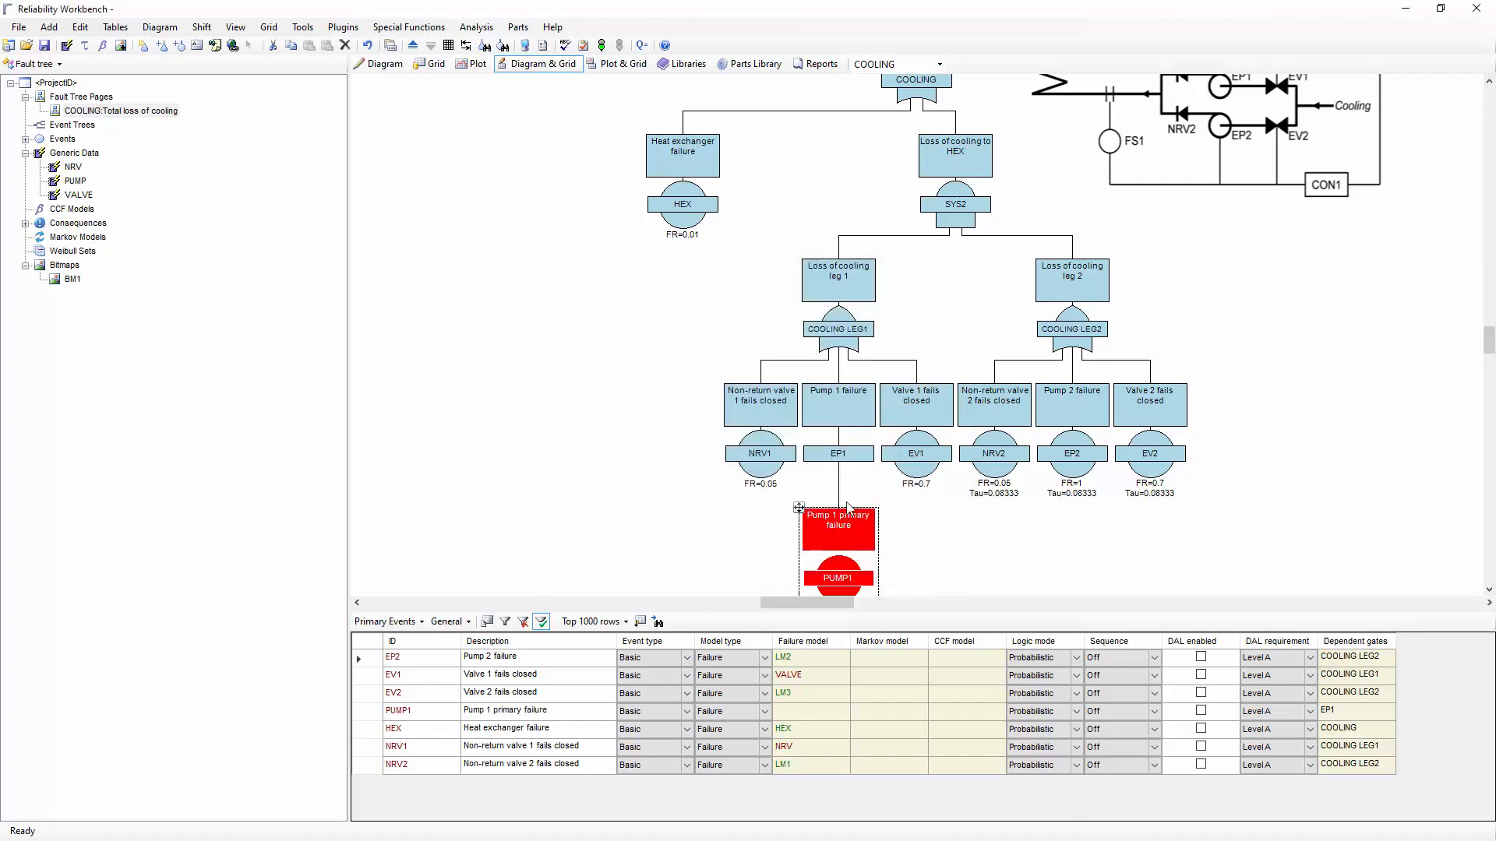
- Add a gate as a second input beneath EP1, leave add mode and set the gate's ID to ELECA
{"action": "left_click", "coordinate": [164, 48]}
{"action": "left_click", "coordinate": [847, 437]}
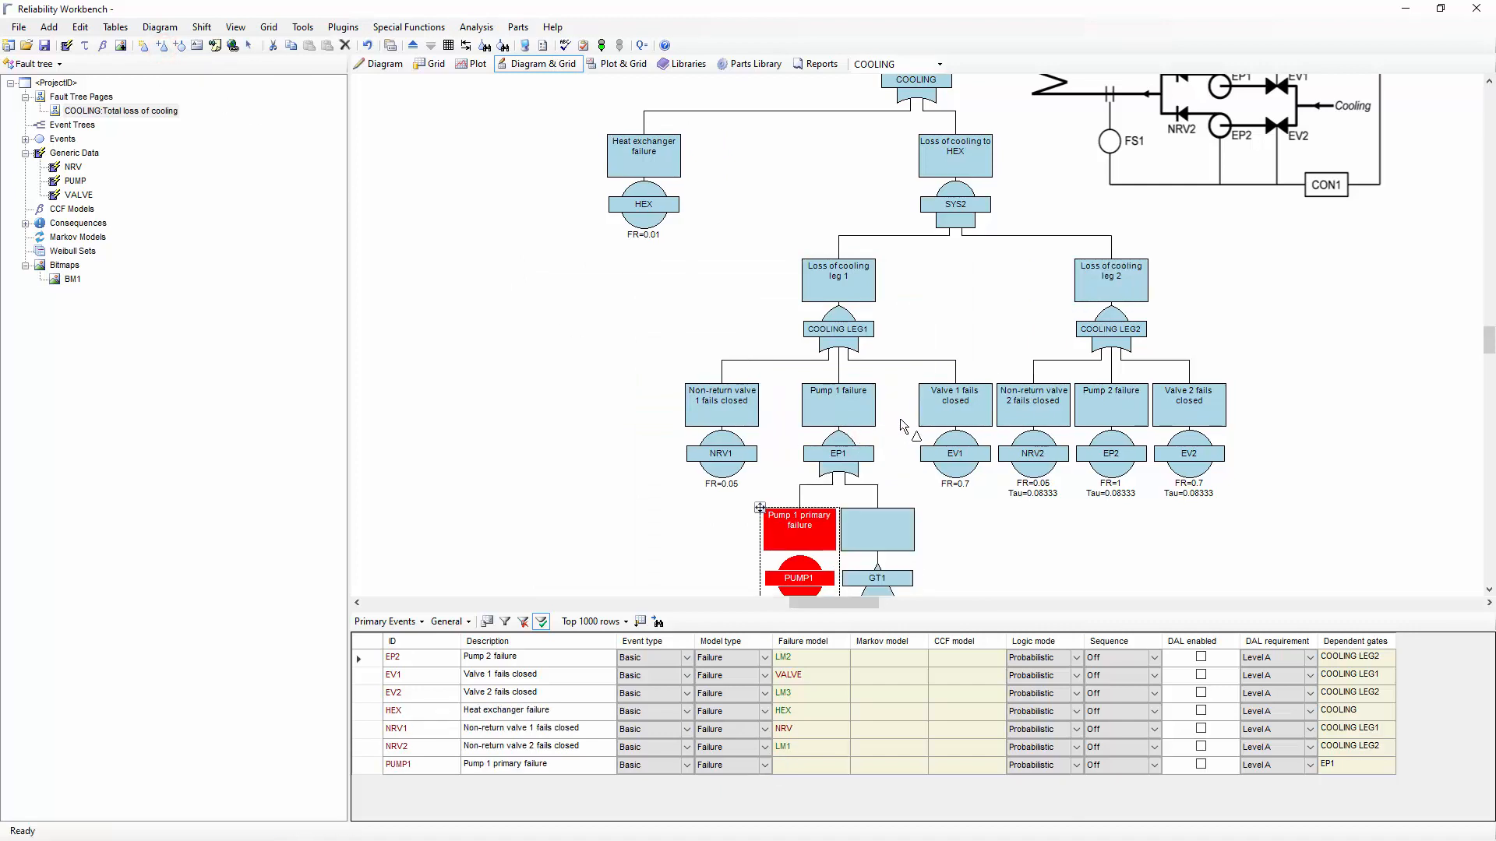
{"action": "scroll", "coordinate": [1489, 339], "scroll_direction": "down", "scroll_amount": 1}
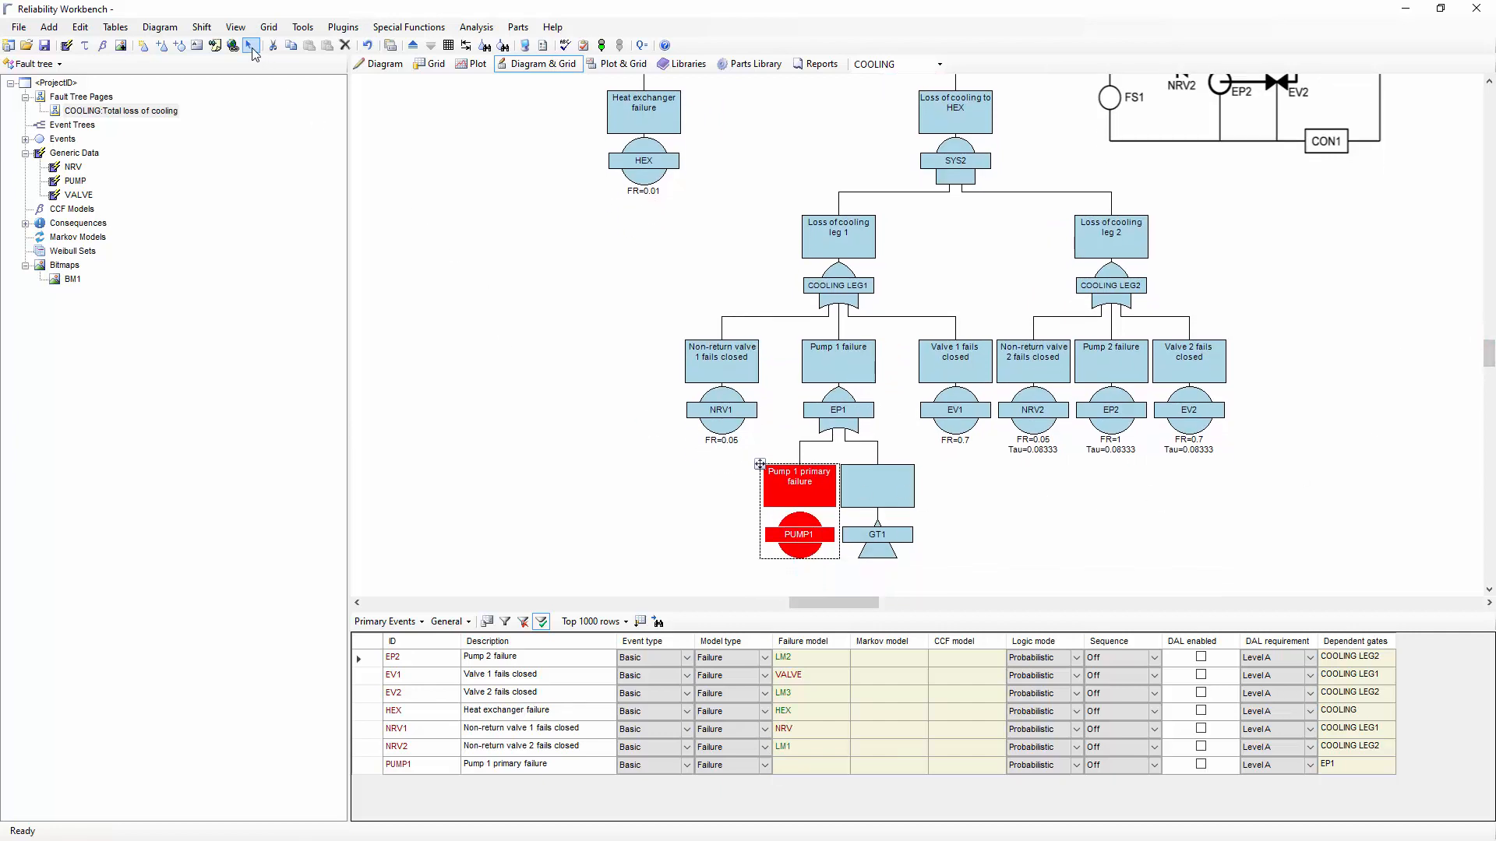
{"action": "left_click", "coordinate": [251, 46]}
{"action": "double_click", "coordinate": [890, 514]}
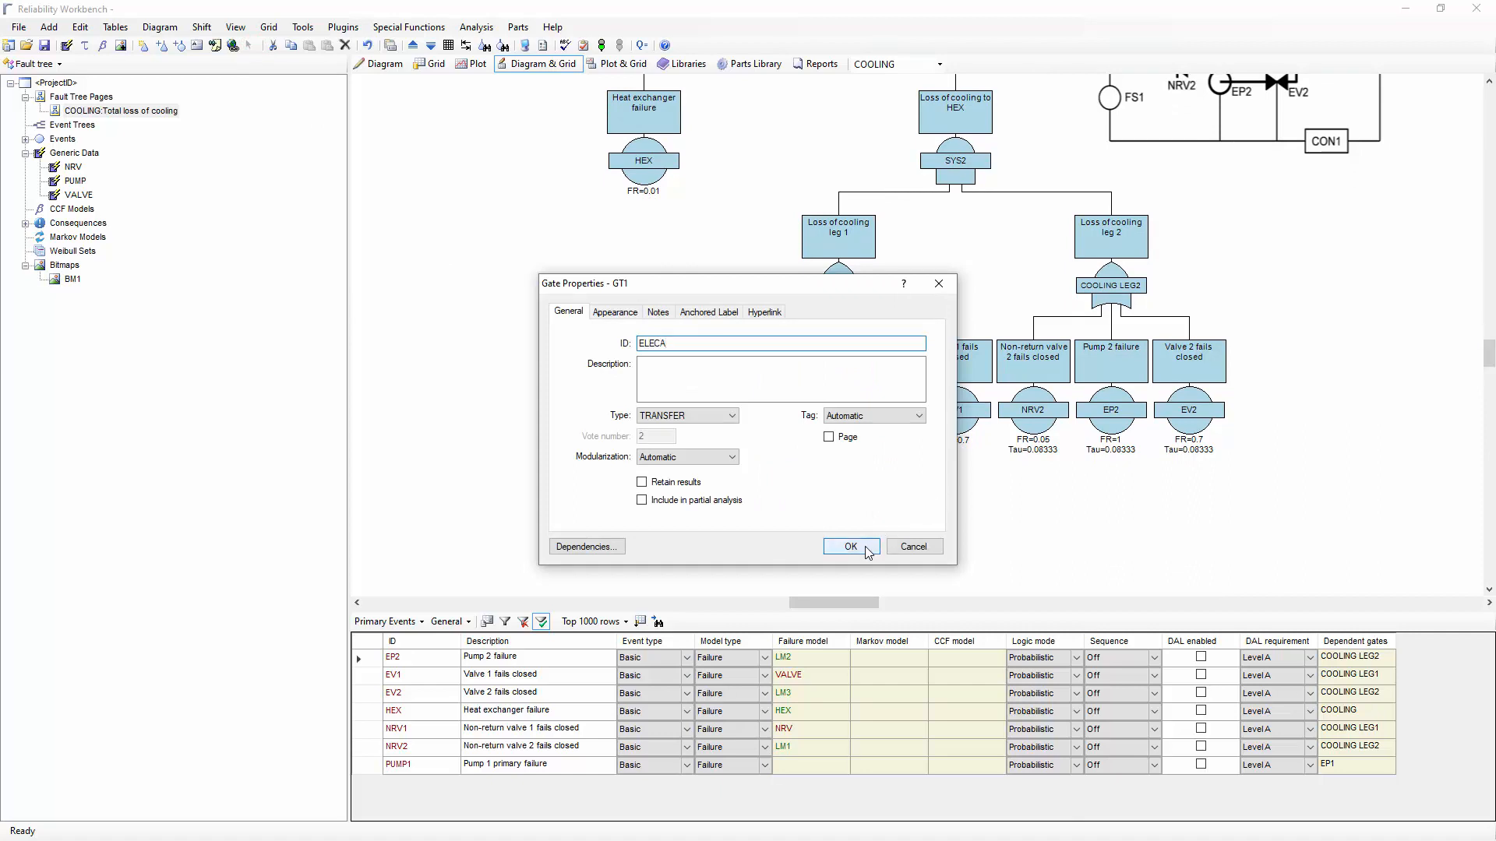
{"action": "left_click", "coordinate": [873, 545]}
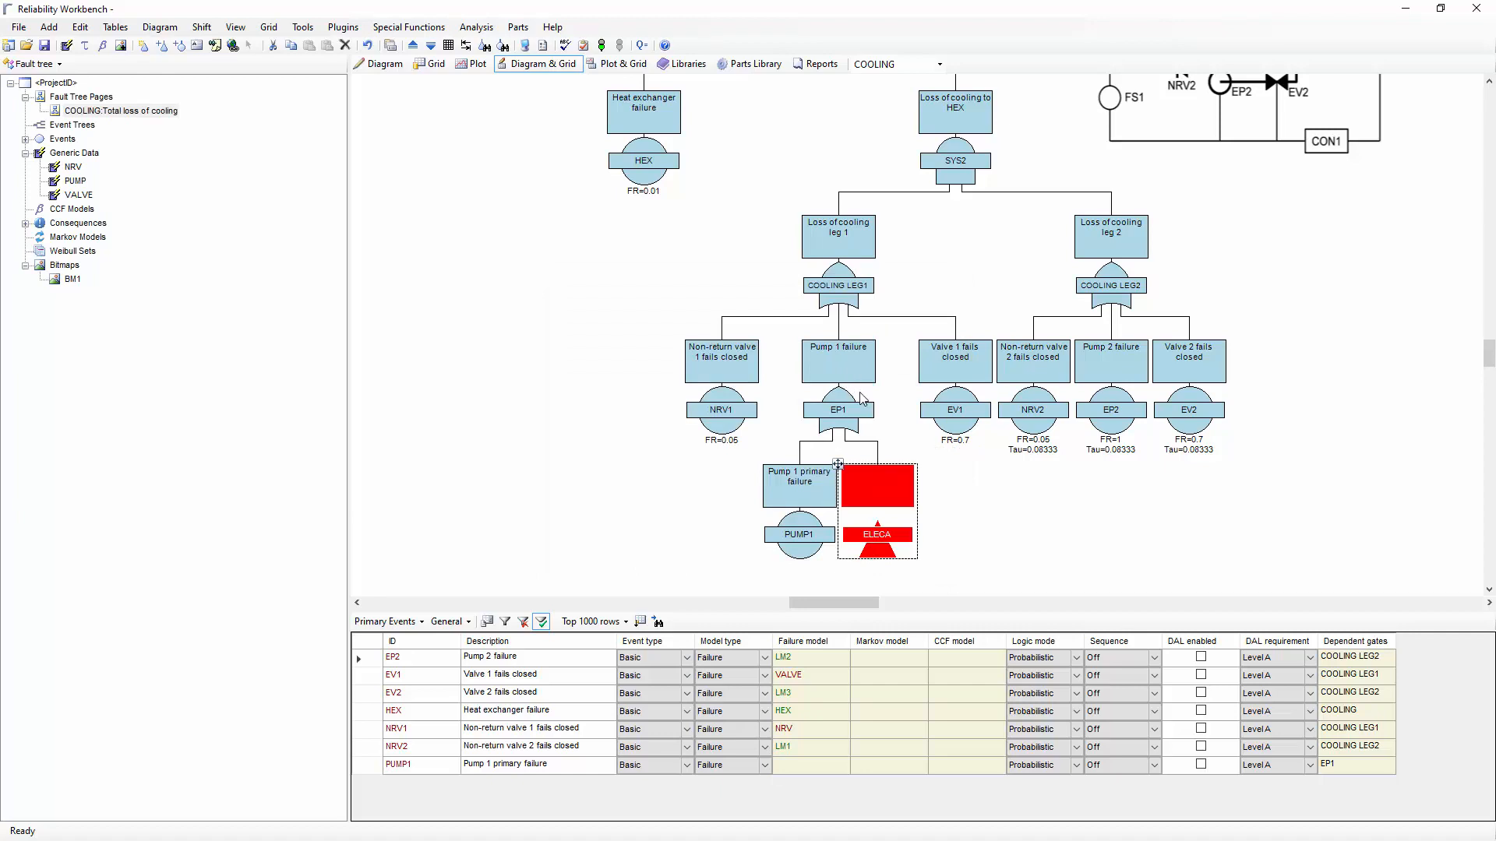
- Convert the Valve 1 fails closed event EV1 into a gate
{"action": "left_click", "coordinate": [971, 365]}
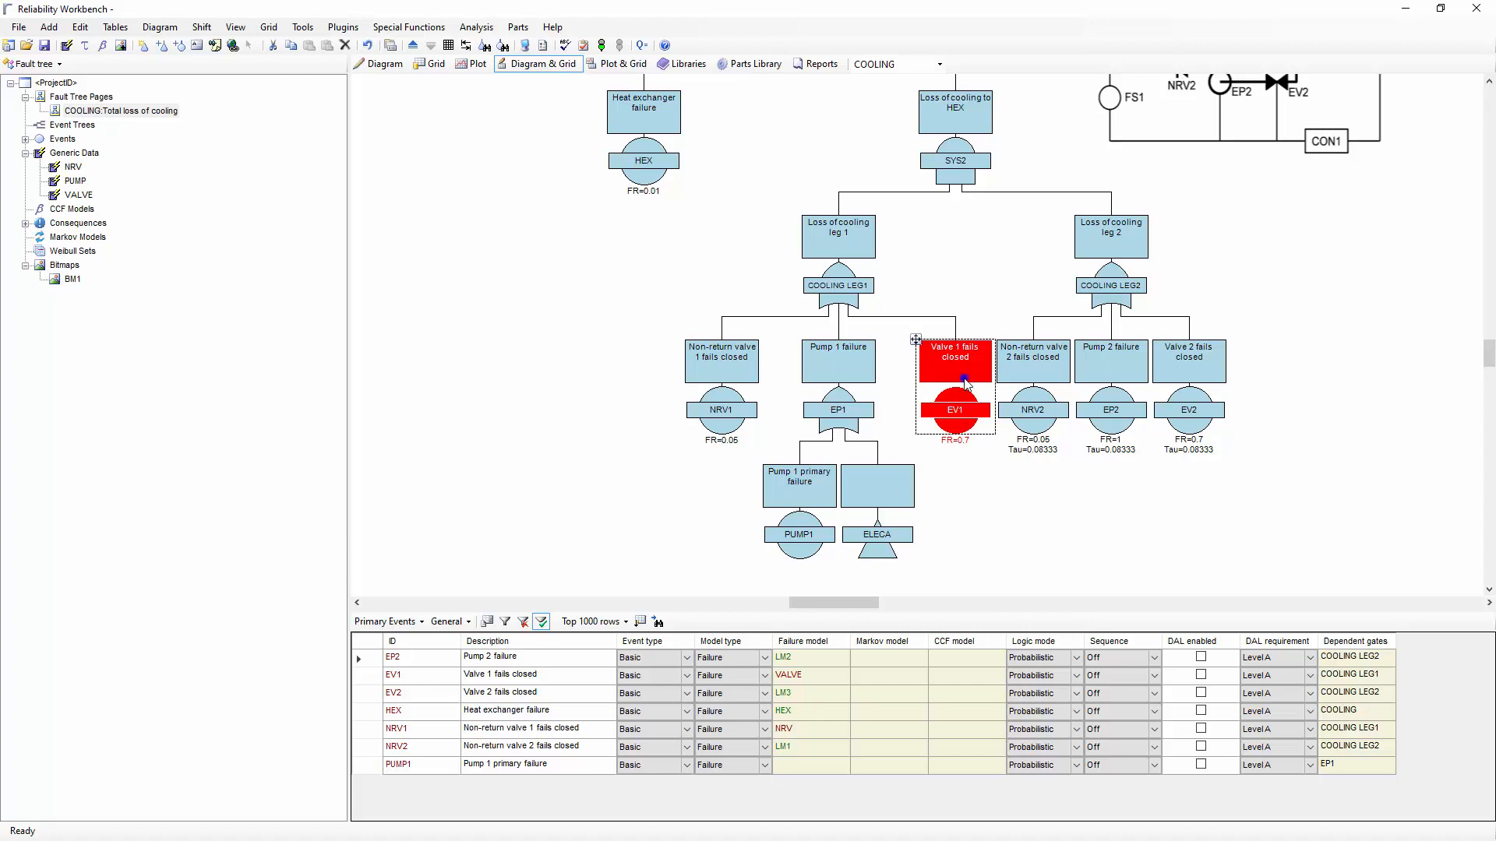
{"action": "right_click", "coordinate": [966, 382]}
{"action": "left_click", "coordinate": [1068, 615]}
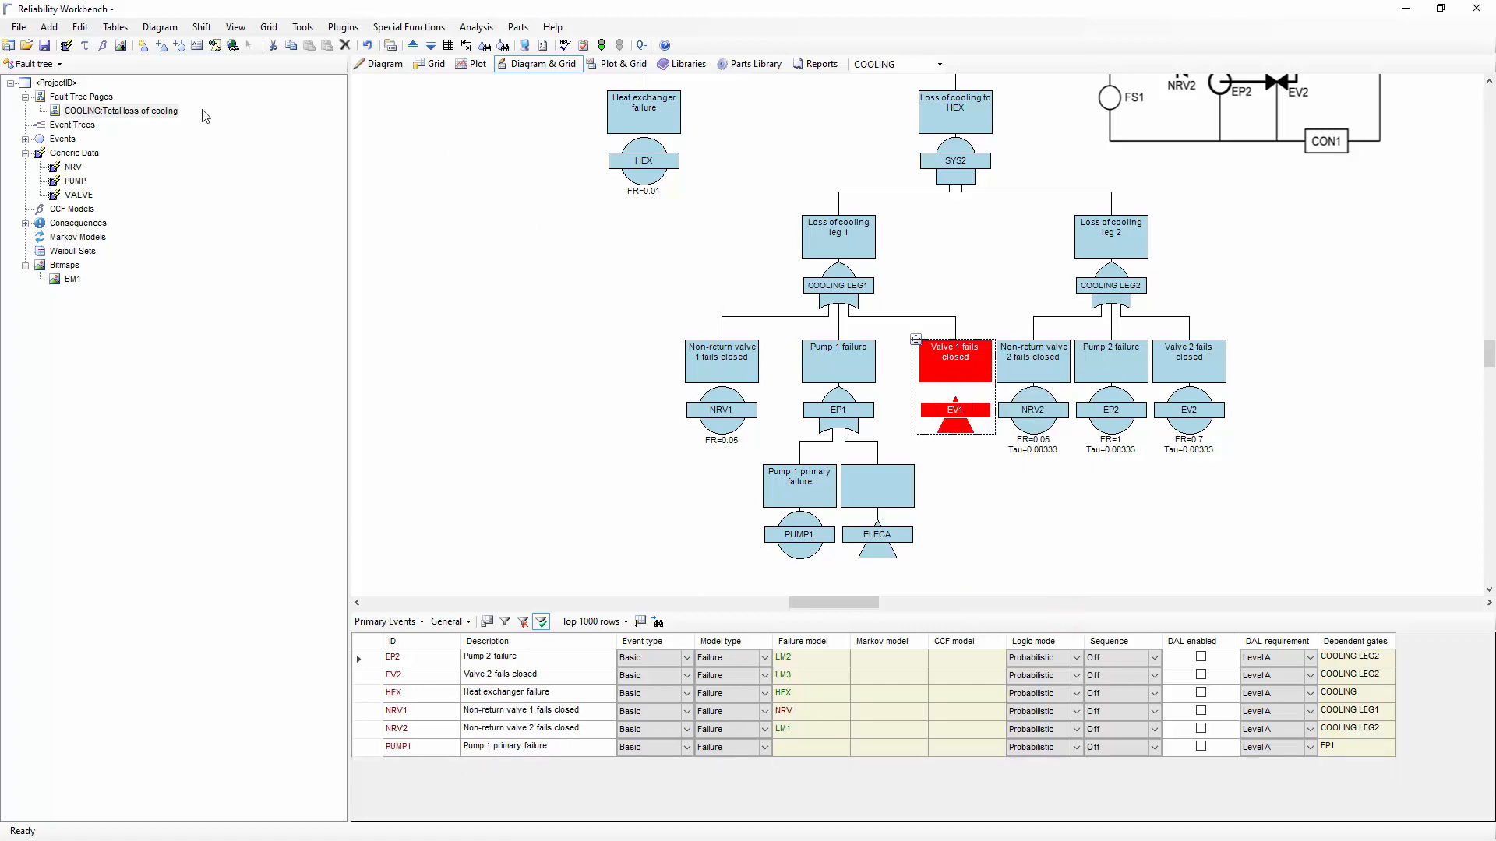
- Add a primary event and a gate as inputs beneath EV1 and leave add mode
{"action": "left_click", "coordinate": [179, 44]}
{"action": "left_click", "coordinate": [934, 381]}
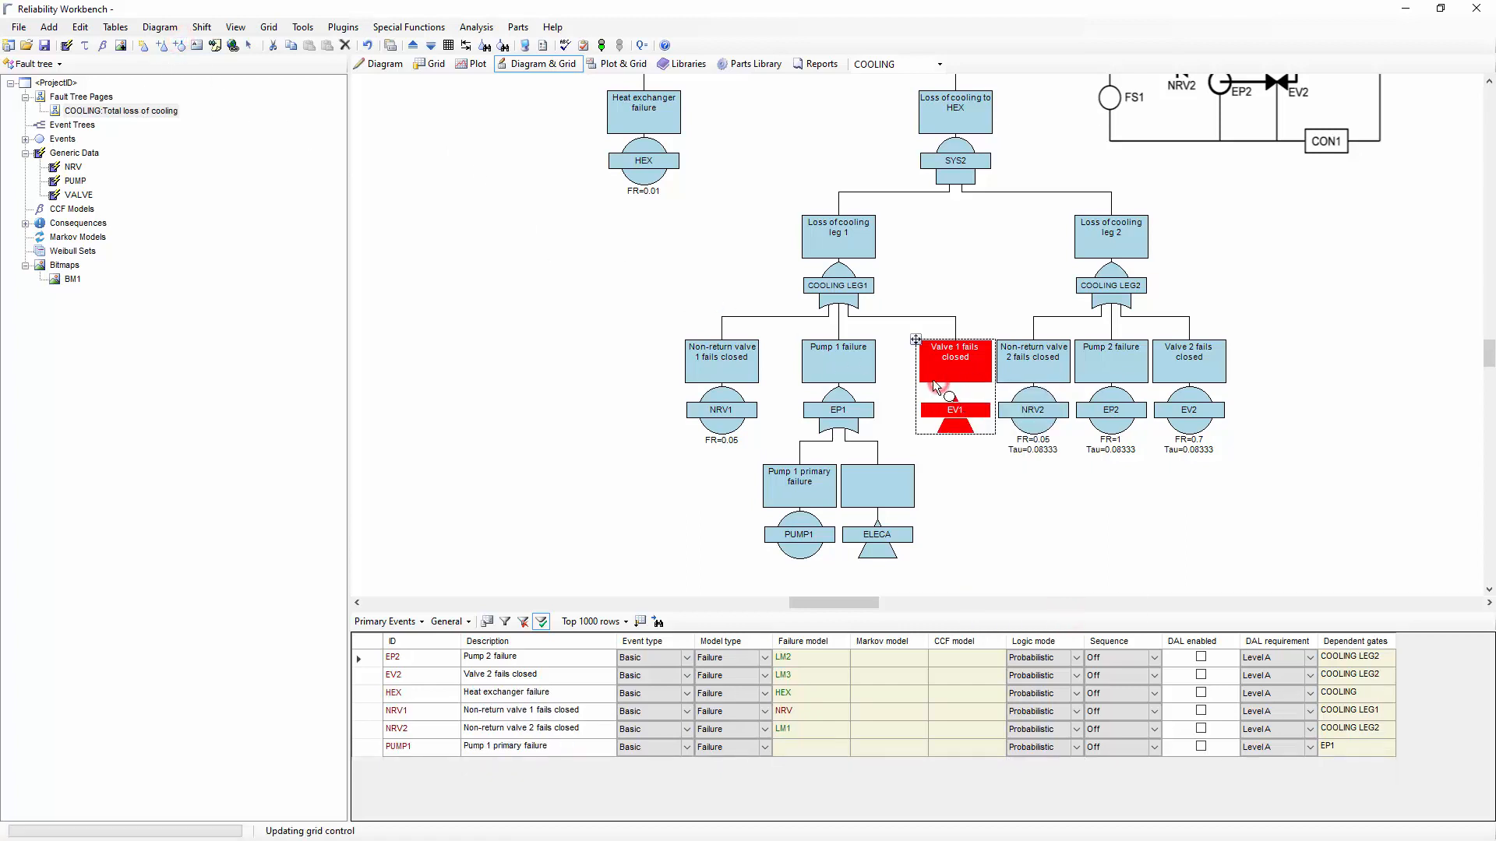
{"action": "left_click", "coordinate": [162, 44]}
{"action": "left_click", "coordinate": [970, 383]}
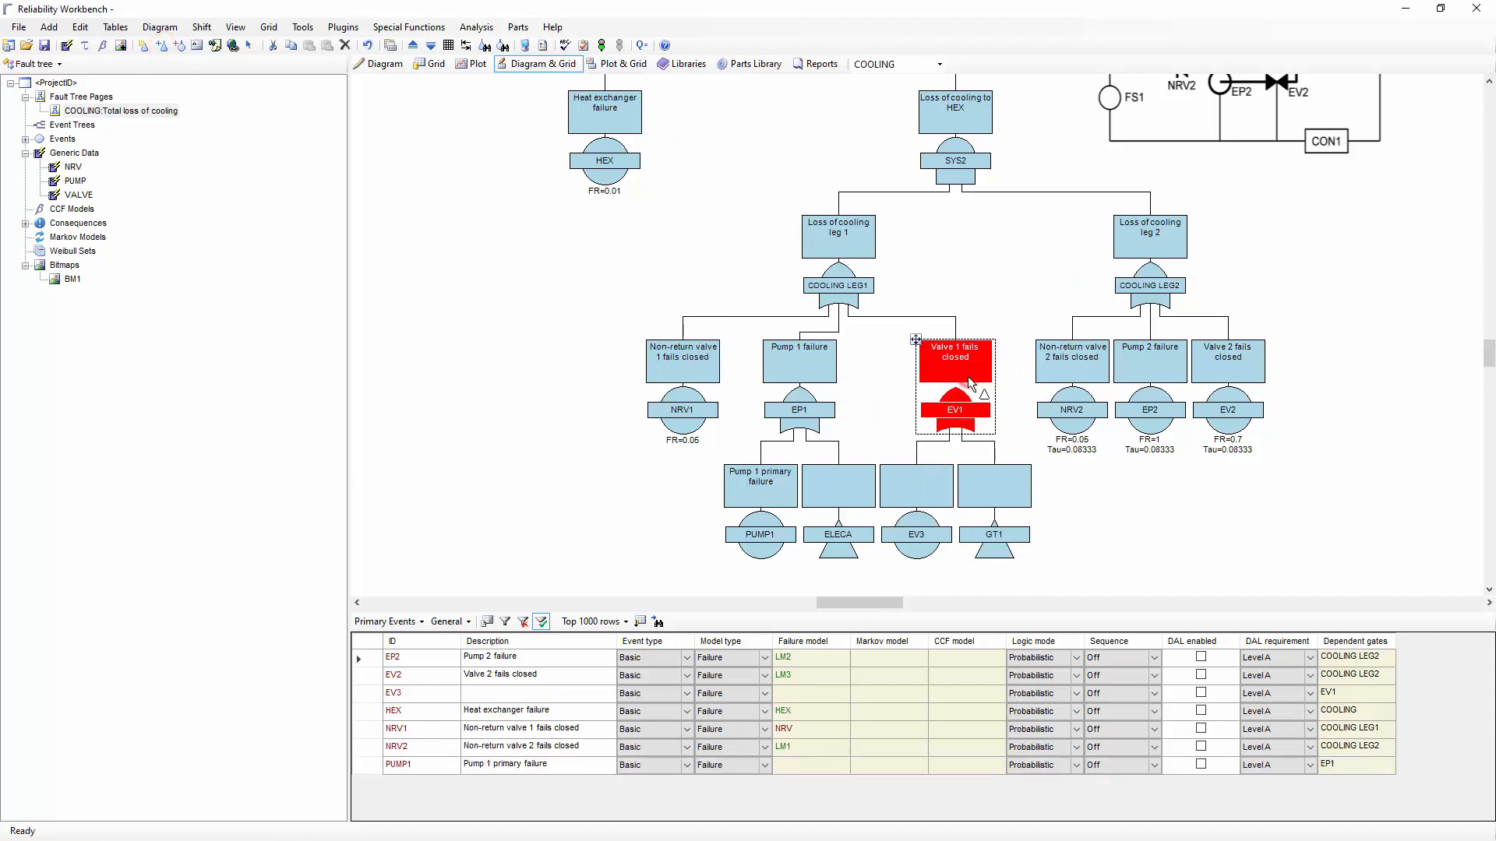
{"action": "left_click", "coordinate": [246, 46]}
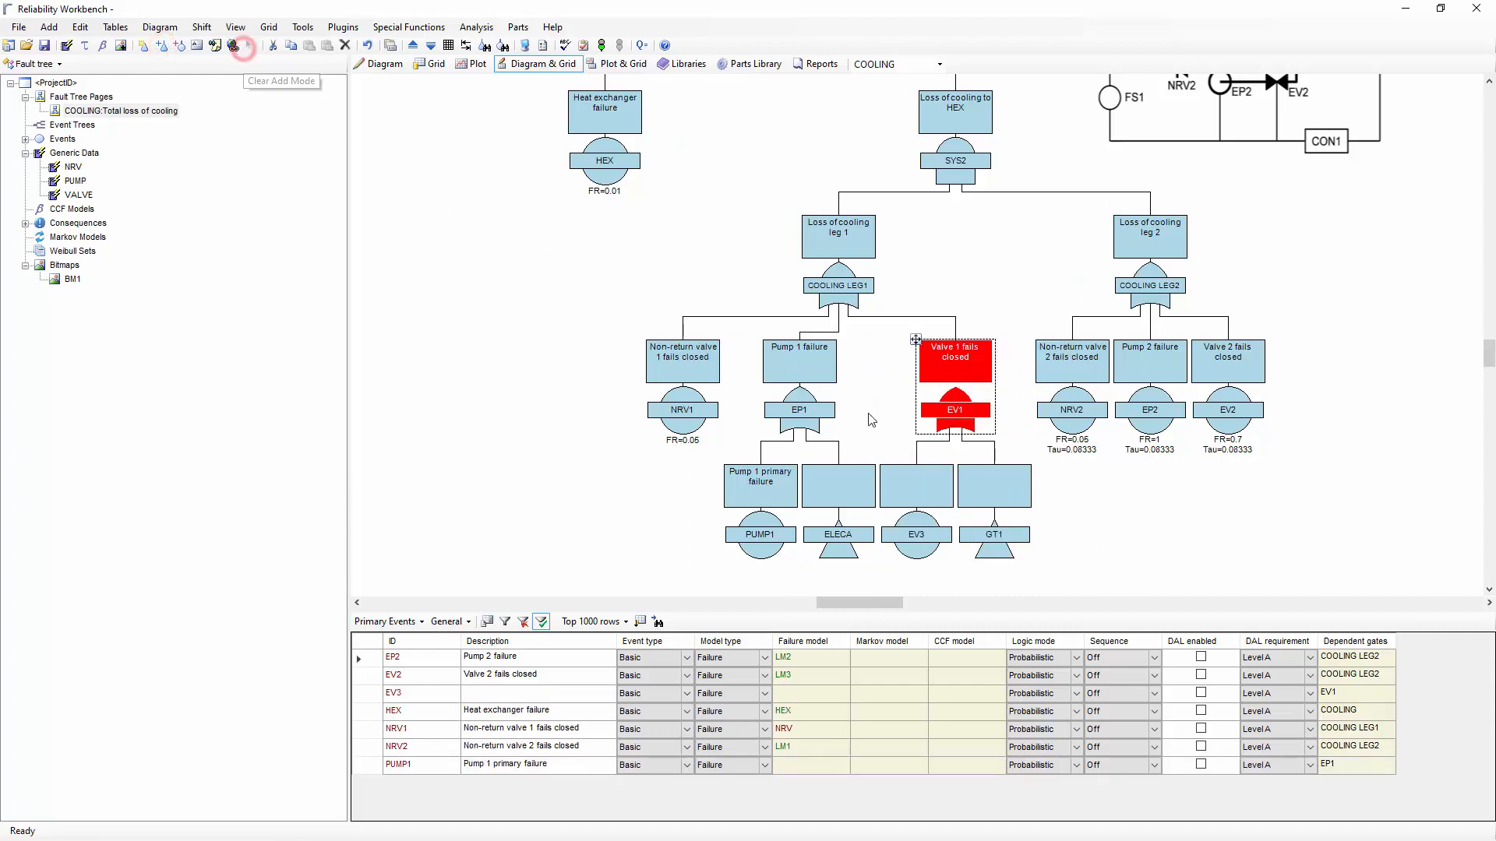
- Set the ID of the new transfer gate beneath EV1 to ELECB
{"action": "double_click", "coordinate": [993, 506]}
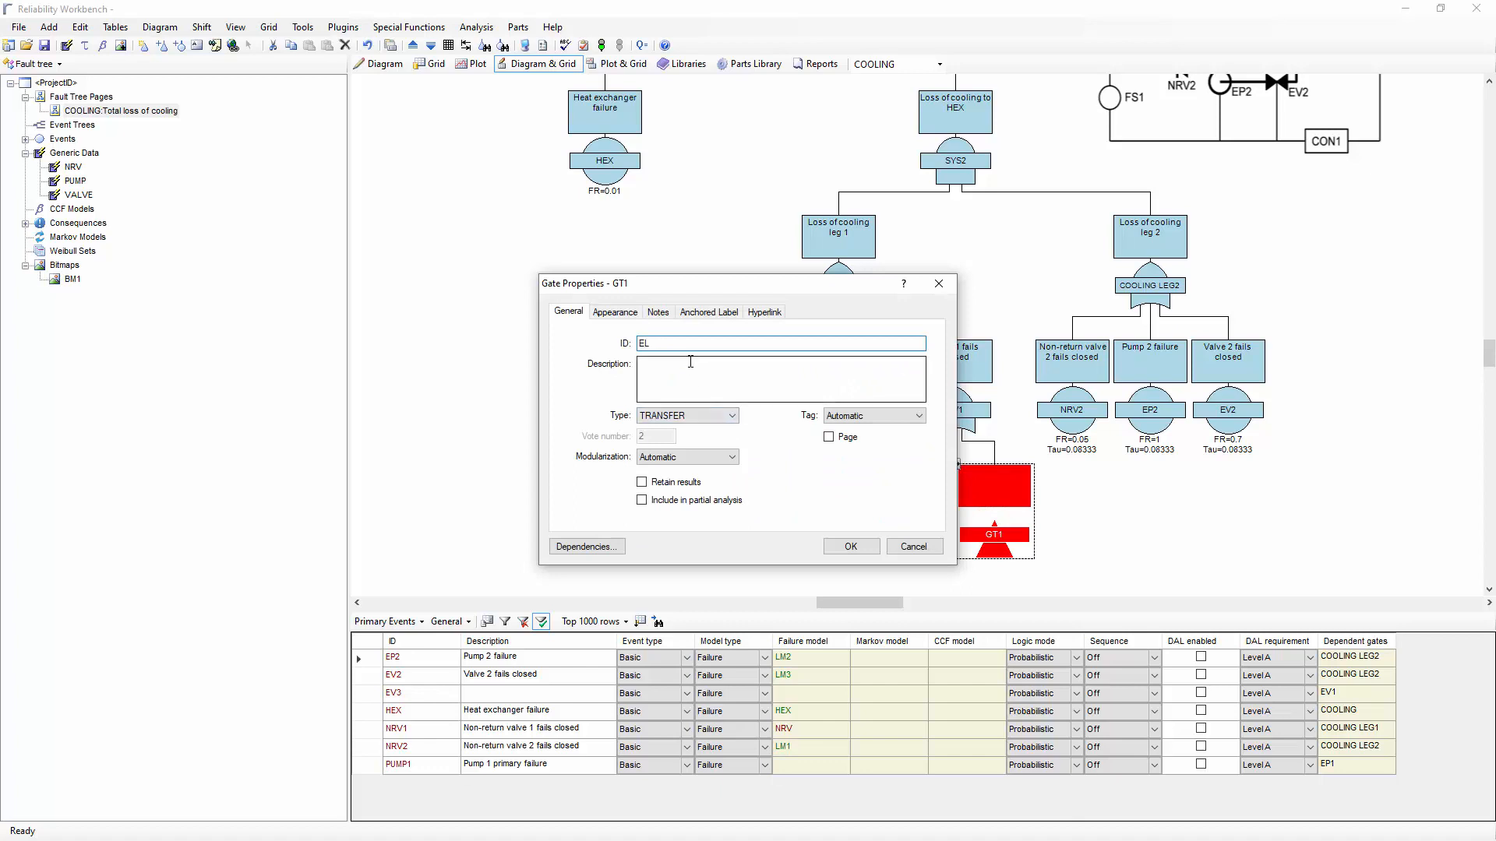
{"action": "type", "text": "ELECB"}
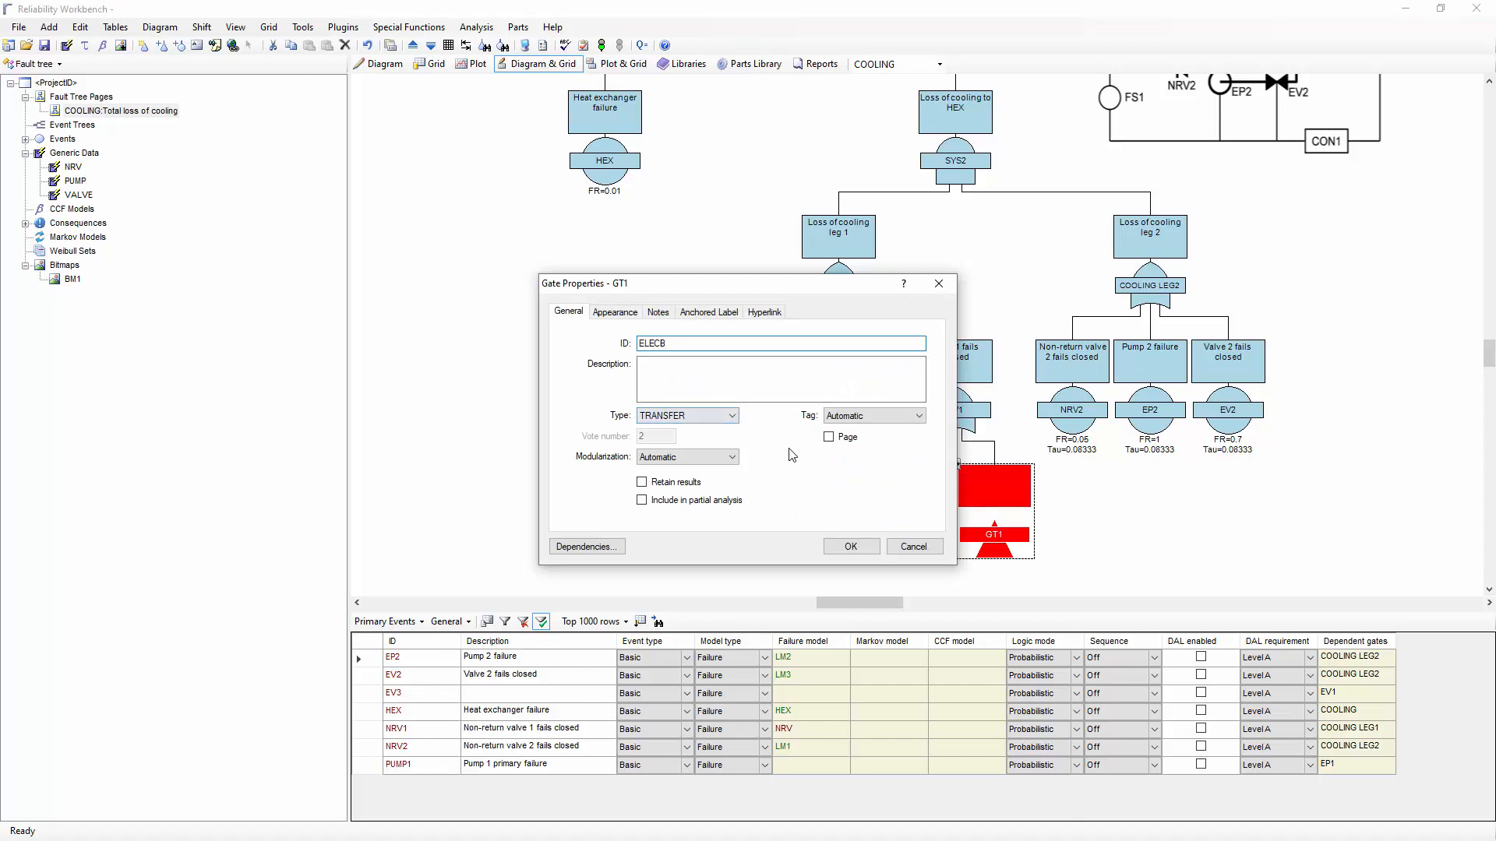
{"action": "left_click", "coordinate": [851, 547]}
{"action": "left_click", "coordinate": [941, 385]}
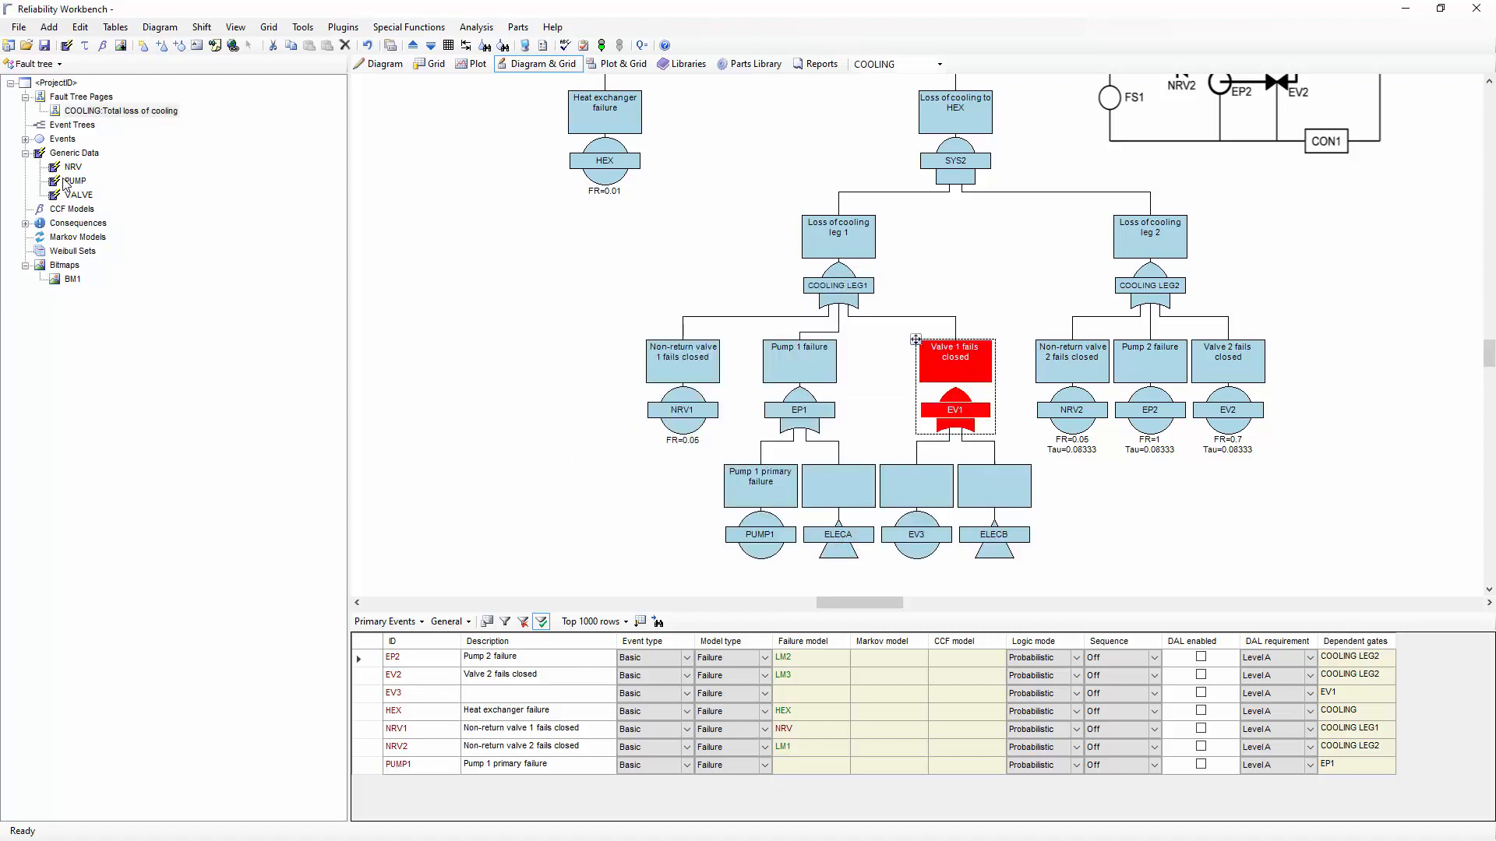
- Assign the generic PUMP model to the PUMP1 event and the generic VALVE model to the new event beneath EV1
{"action": "left_click_drag", "start_coordinate": [67, 179], "coordinate": [779, 497]}
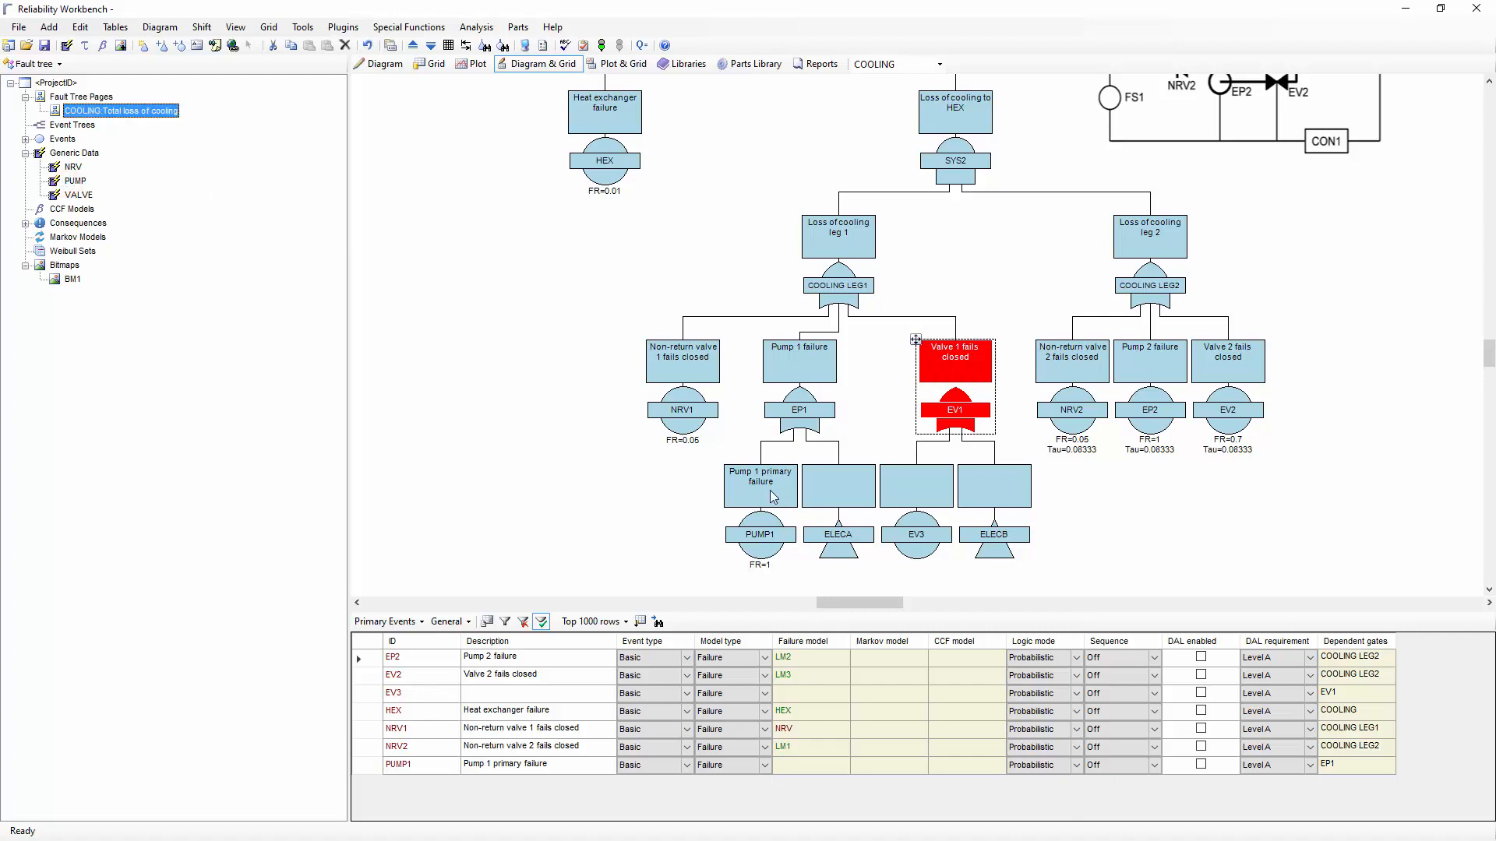
{"action": "left_click", "coordinate": [71, 198]}
{"action": "left_click_drag", "start_coordinate": [71, 198], "coordinate": [922, 514]}
- In the grid, rename the event beneath EV1 as VALVE1 and describe it as "Valve 1 primary failure"
{"action": "left_click", "coordinate": [409, 697]}
{"action": "left_click", "coordinate": [409, 697]}
{"action": "type", "text": "V"}
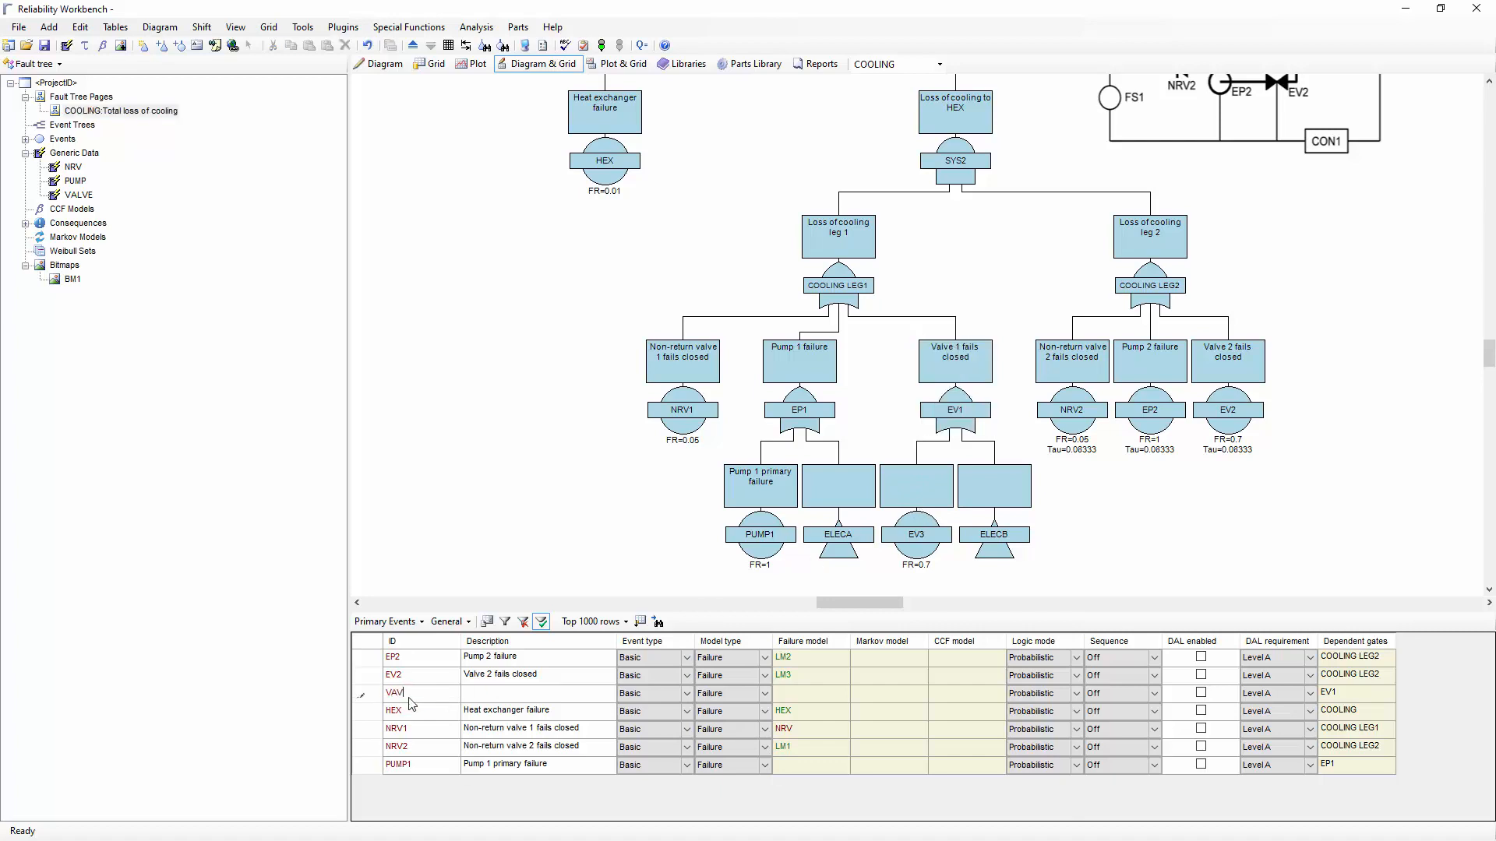
{"action": "type", "text": "ALVE1"}
{"action": "key", "text": "Tab"}
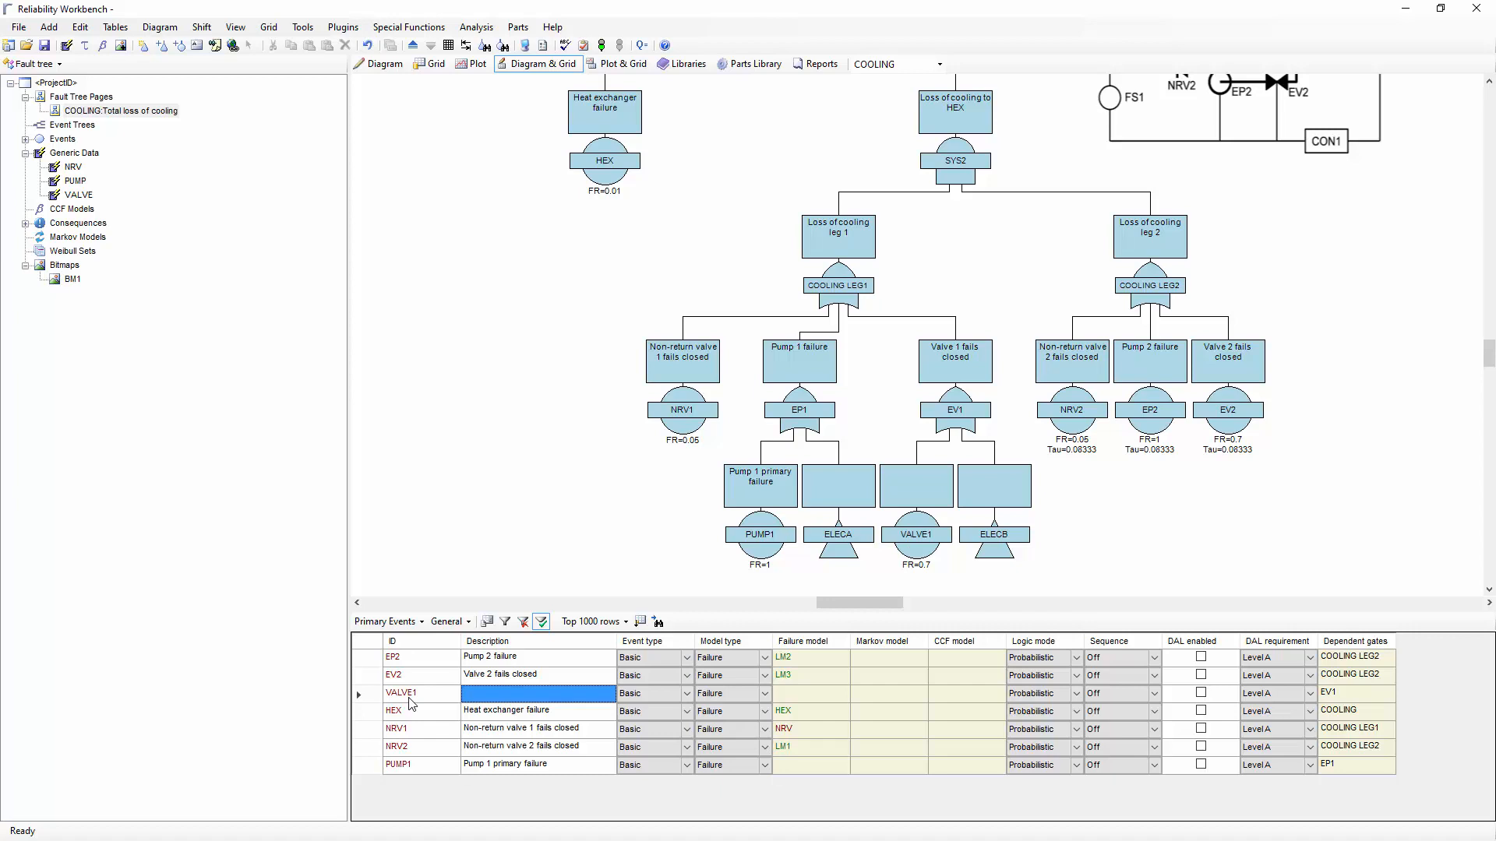
{"action": "type", "text": "Valve 1 primary fa"}
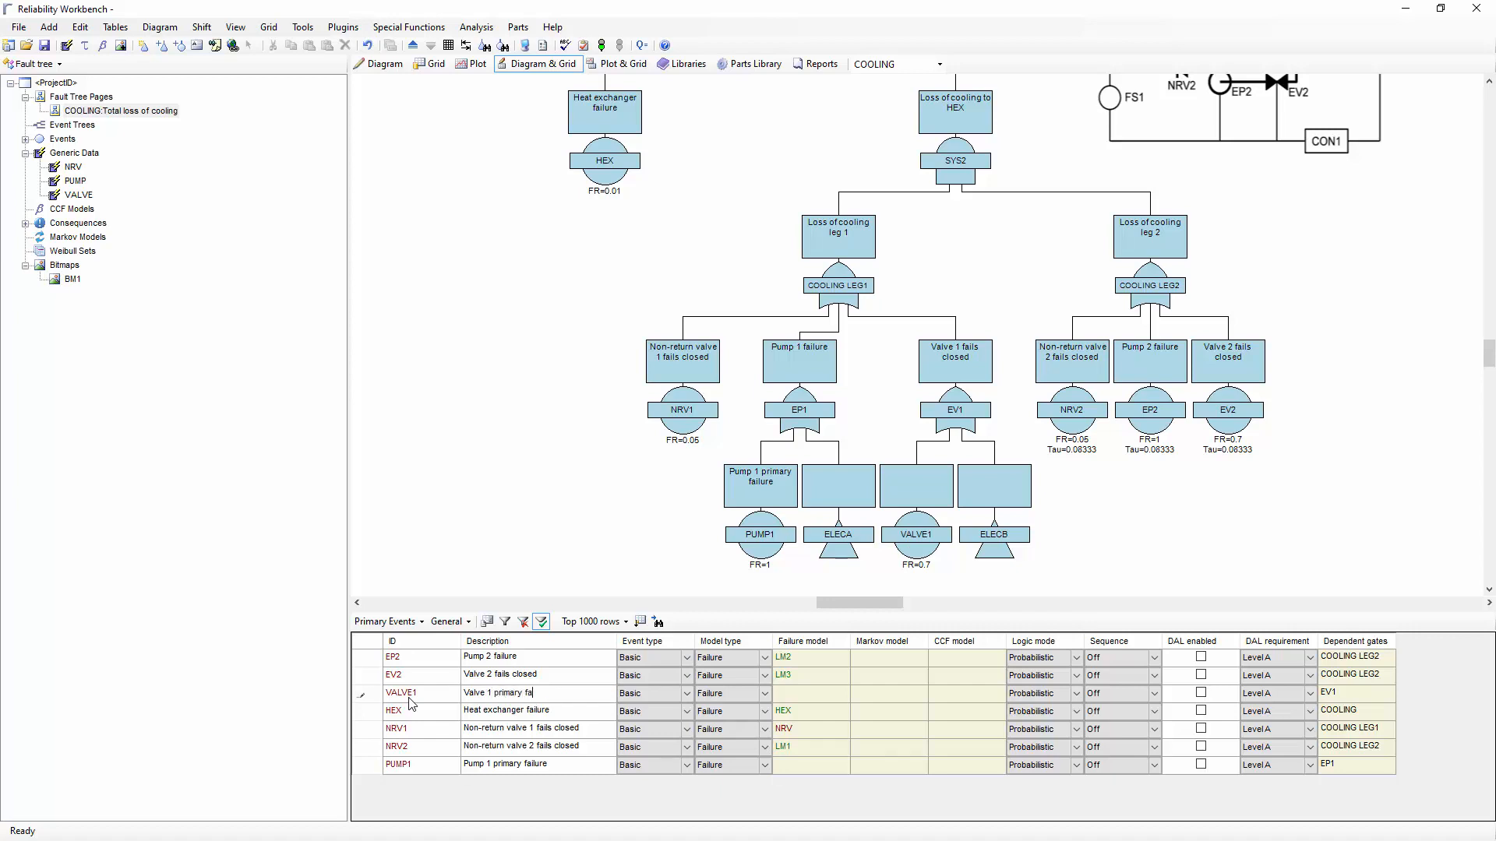
{"action": "type", "text": "ilure"}
{"action": "key", "text": "Return"}
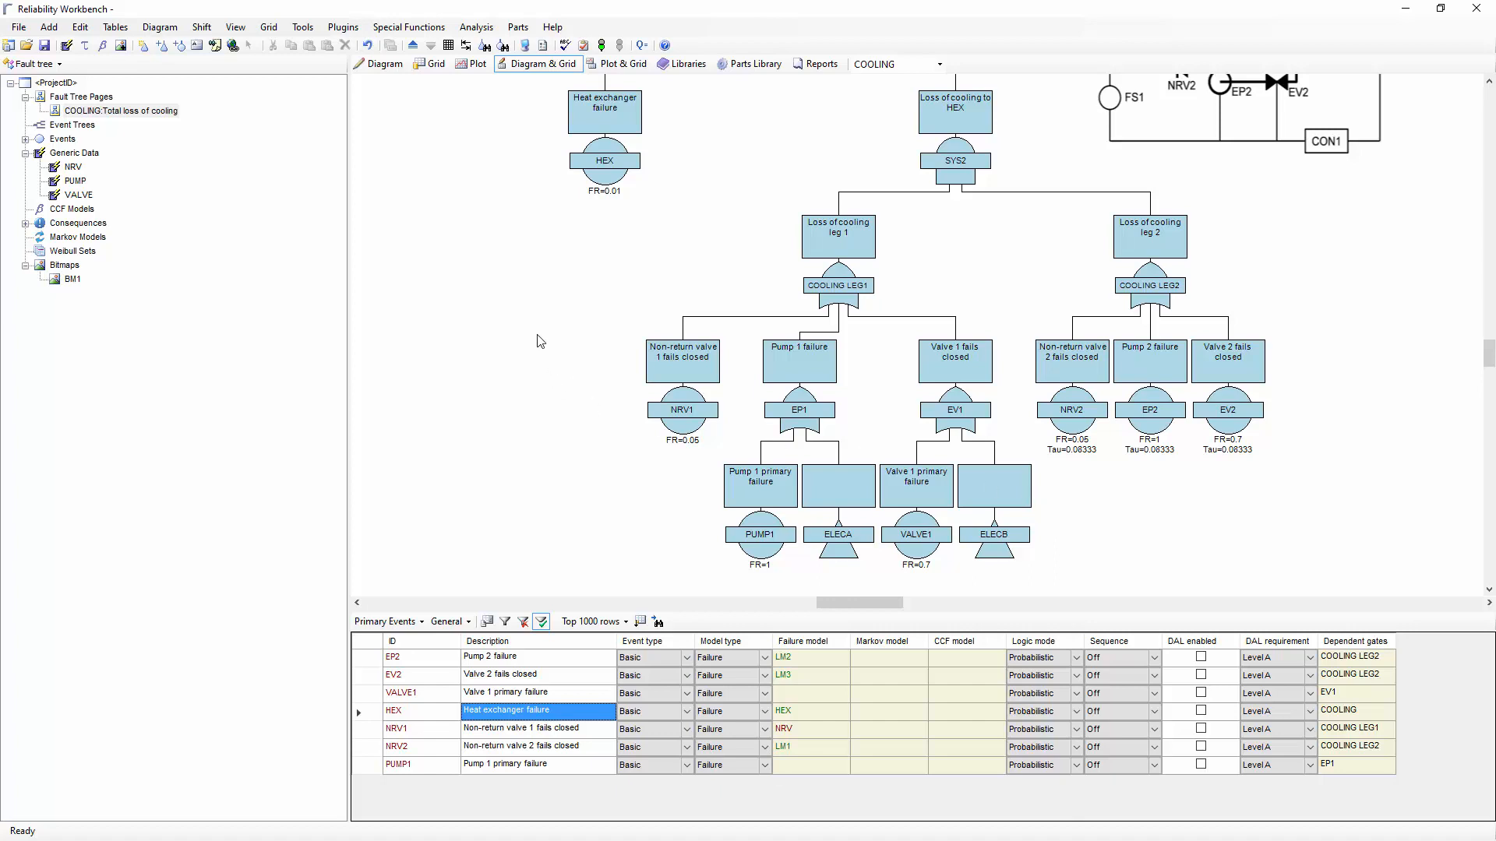
- Attach FaultTreeCooling.rwb as a library and expand its COOLING fault tree page
{"action": "left_click", "coordinate": [19, 27]}
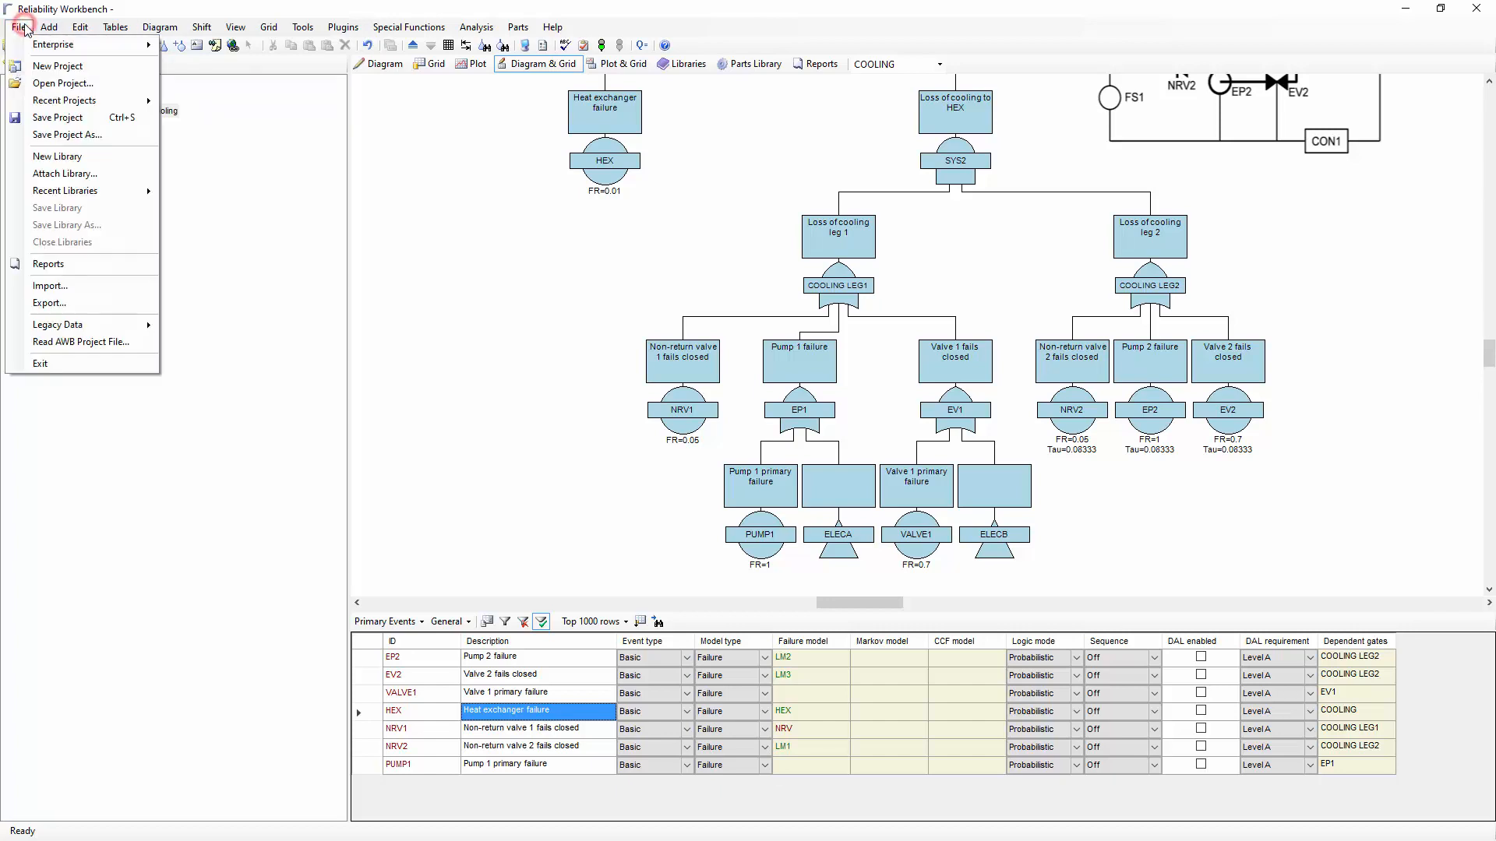
{"action": "left_click", "coordinate": [52, 177]}
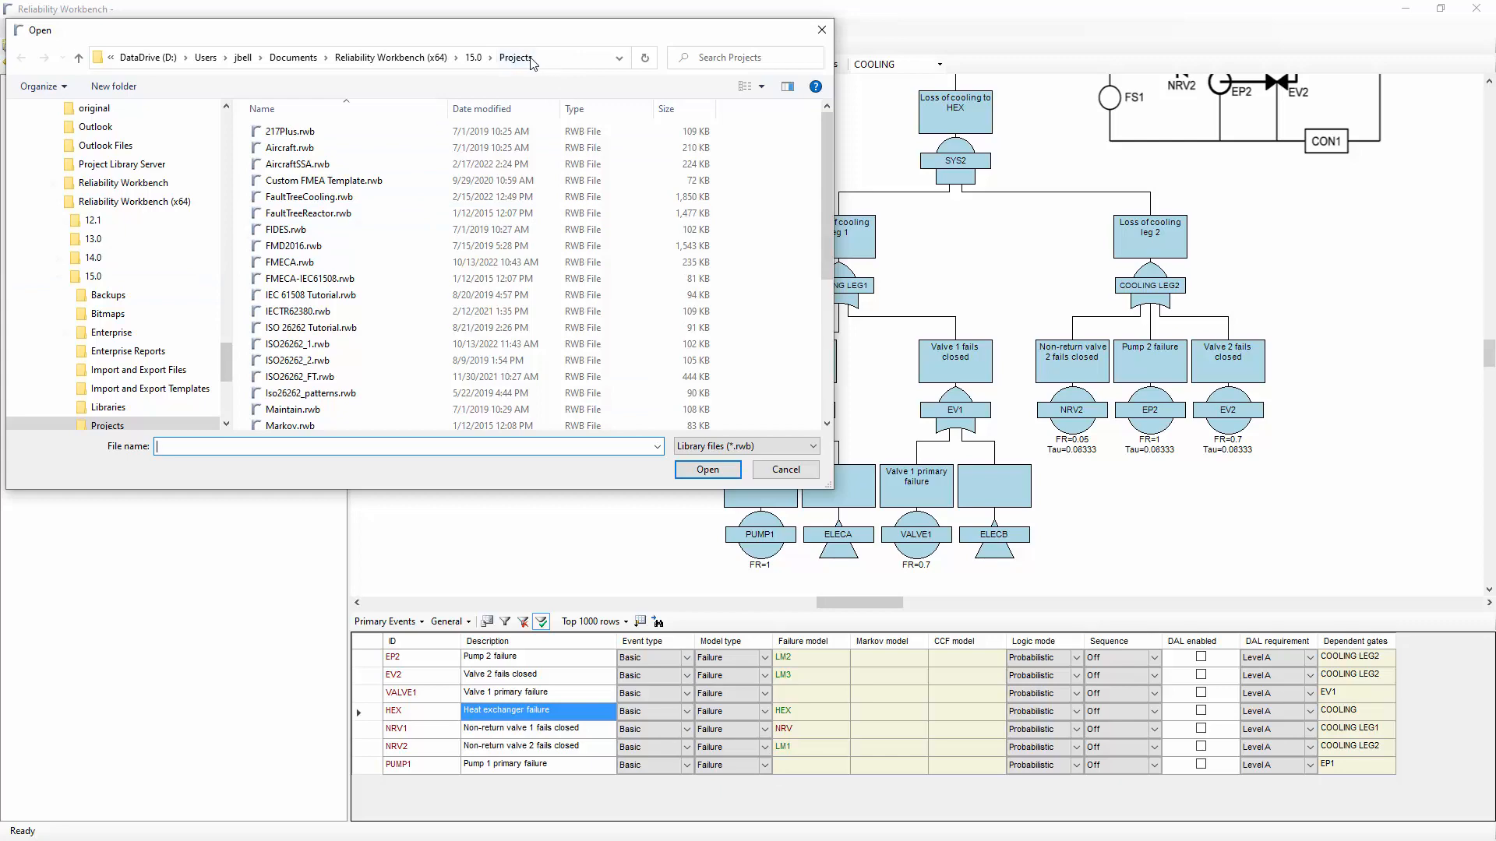
{"action": "double_click", "coordinate": [304, 197]}
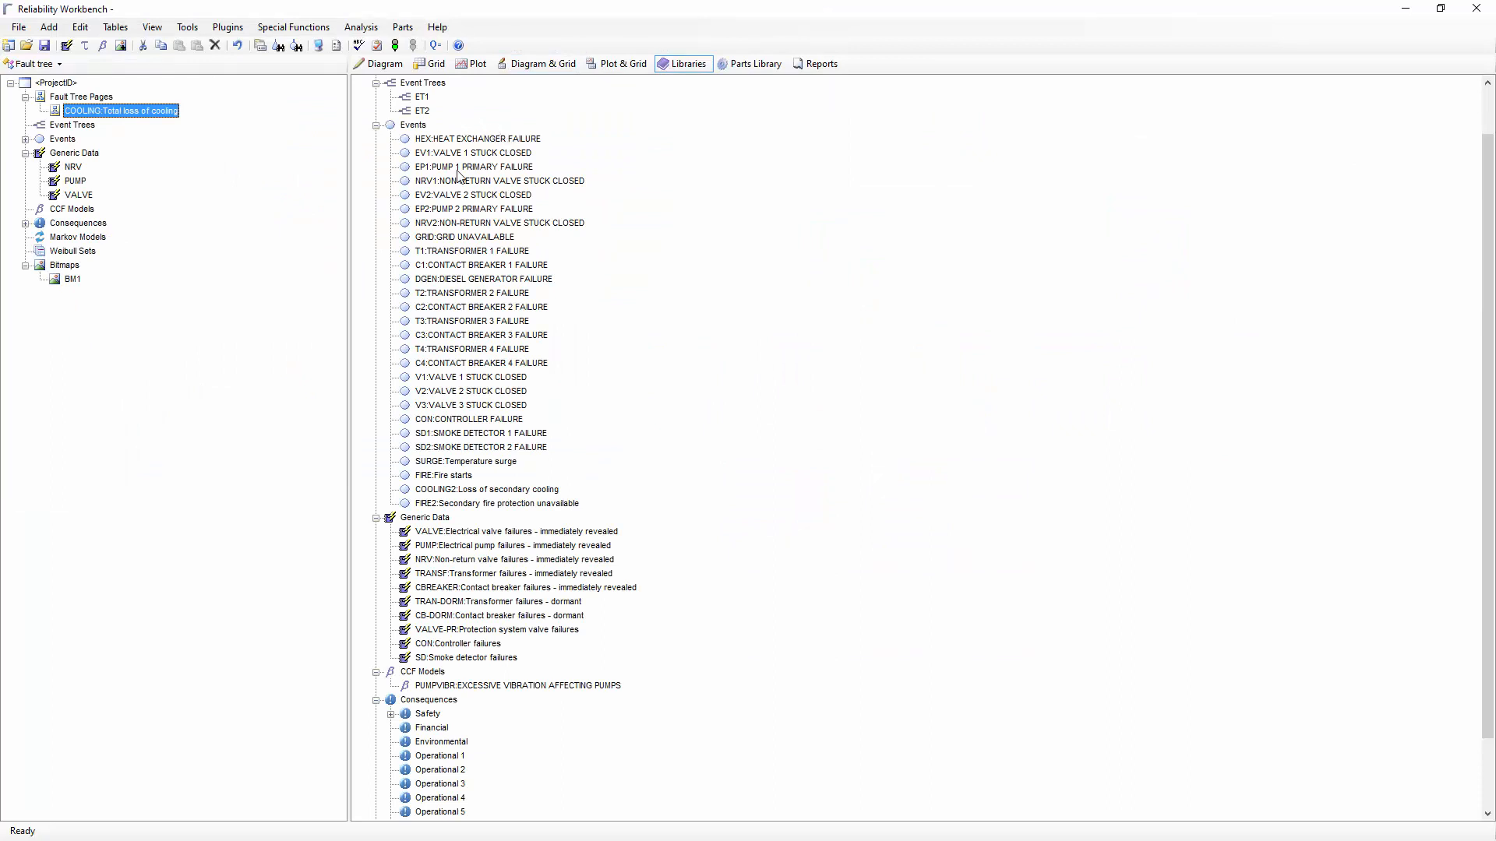
{"action": "scroll", "coordinate": [413, 534], "scroll_direction": "up", "scroll_amount": 1}
{"action": "scroll", "coordinate": [421, 520], "scroll_direction": "up", "scroll_amount": 1}
{"action": "left_click", "coordinate": [391, 110]}
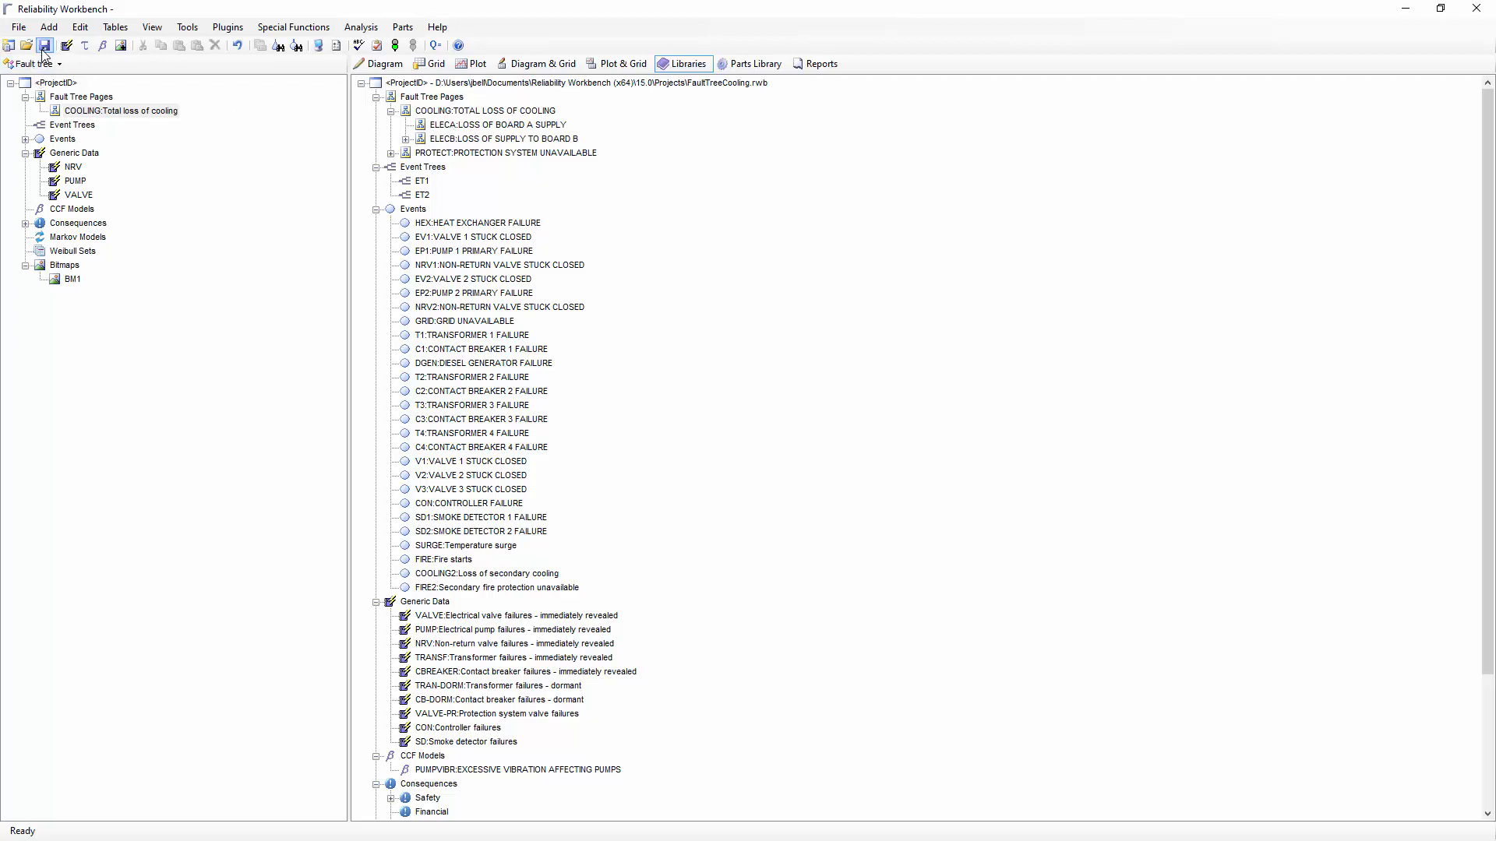
- Copy the ELECB loss of supply to board B page from the library and paste it onto the EV1 gate
{"action": "left_click", "coordinate": [463, 125]}
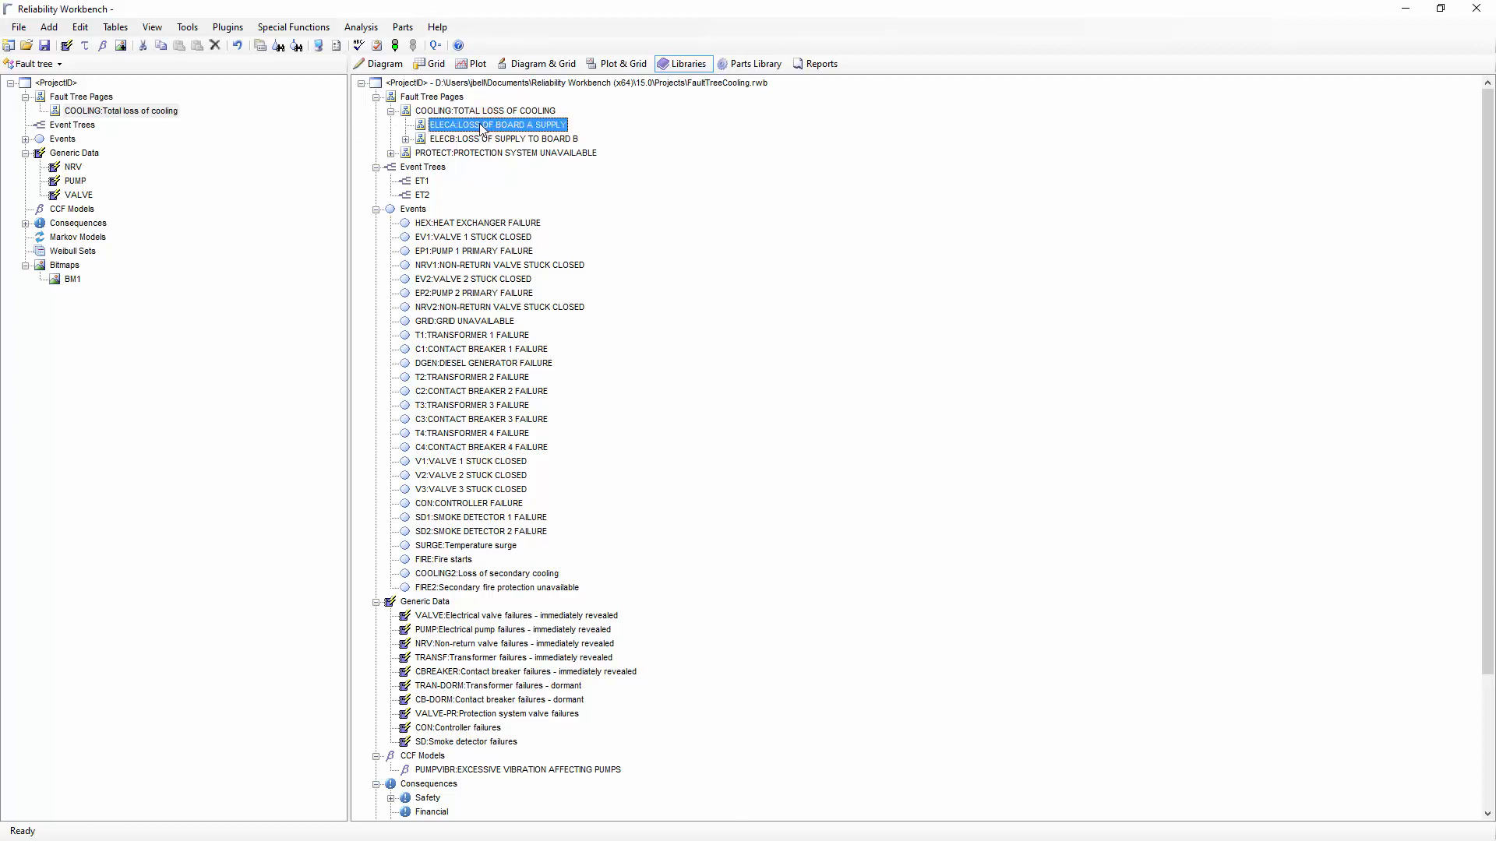
{"action": "left_click", "coordinate": [462, 139]}
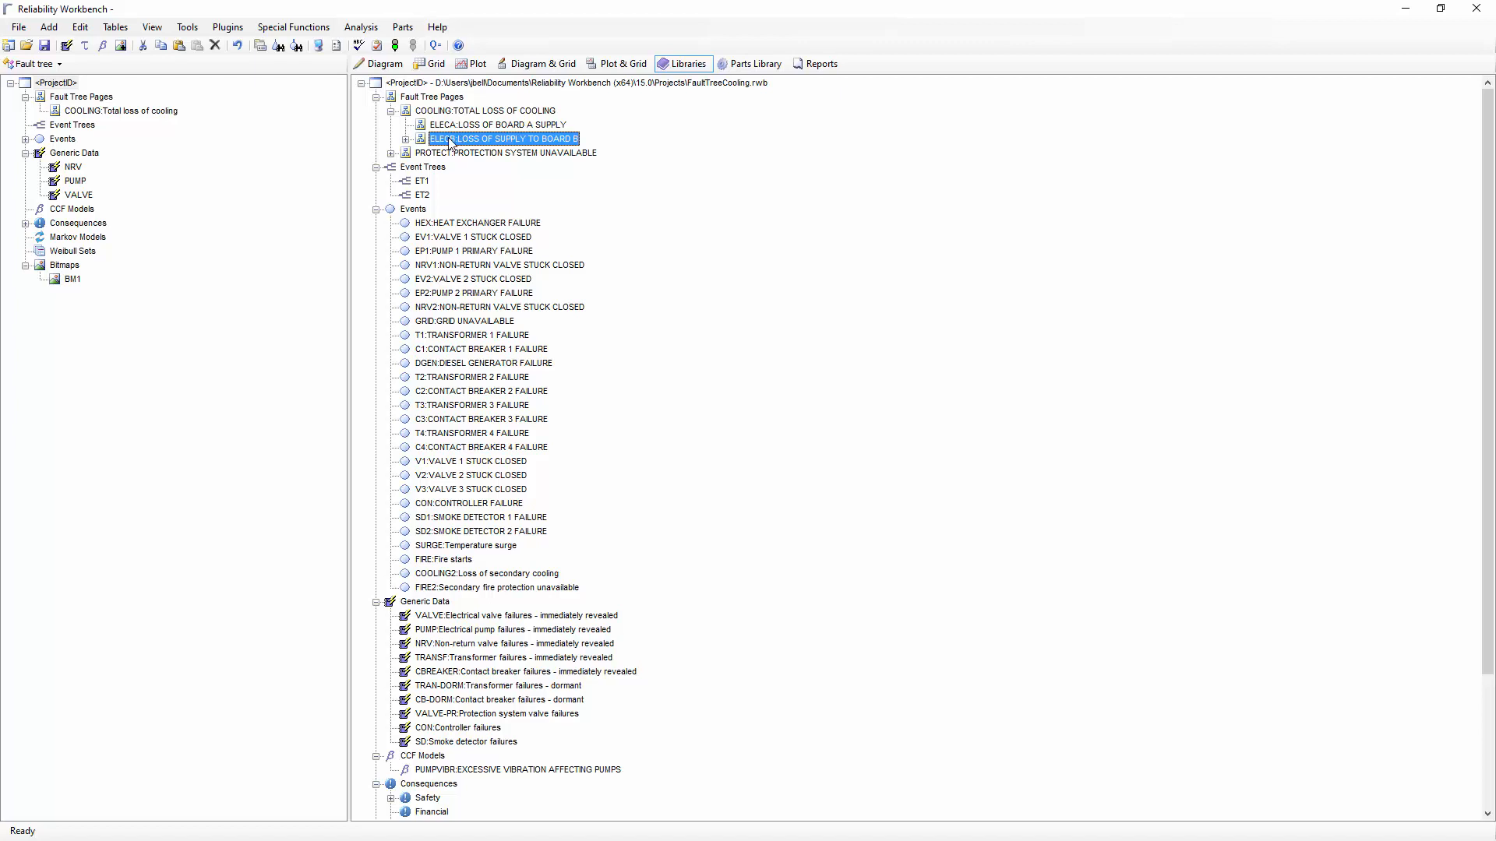
{"action": "right_click", "coordinate": [440, 138]}
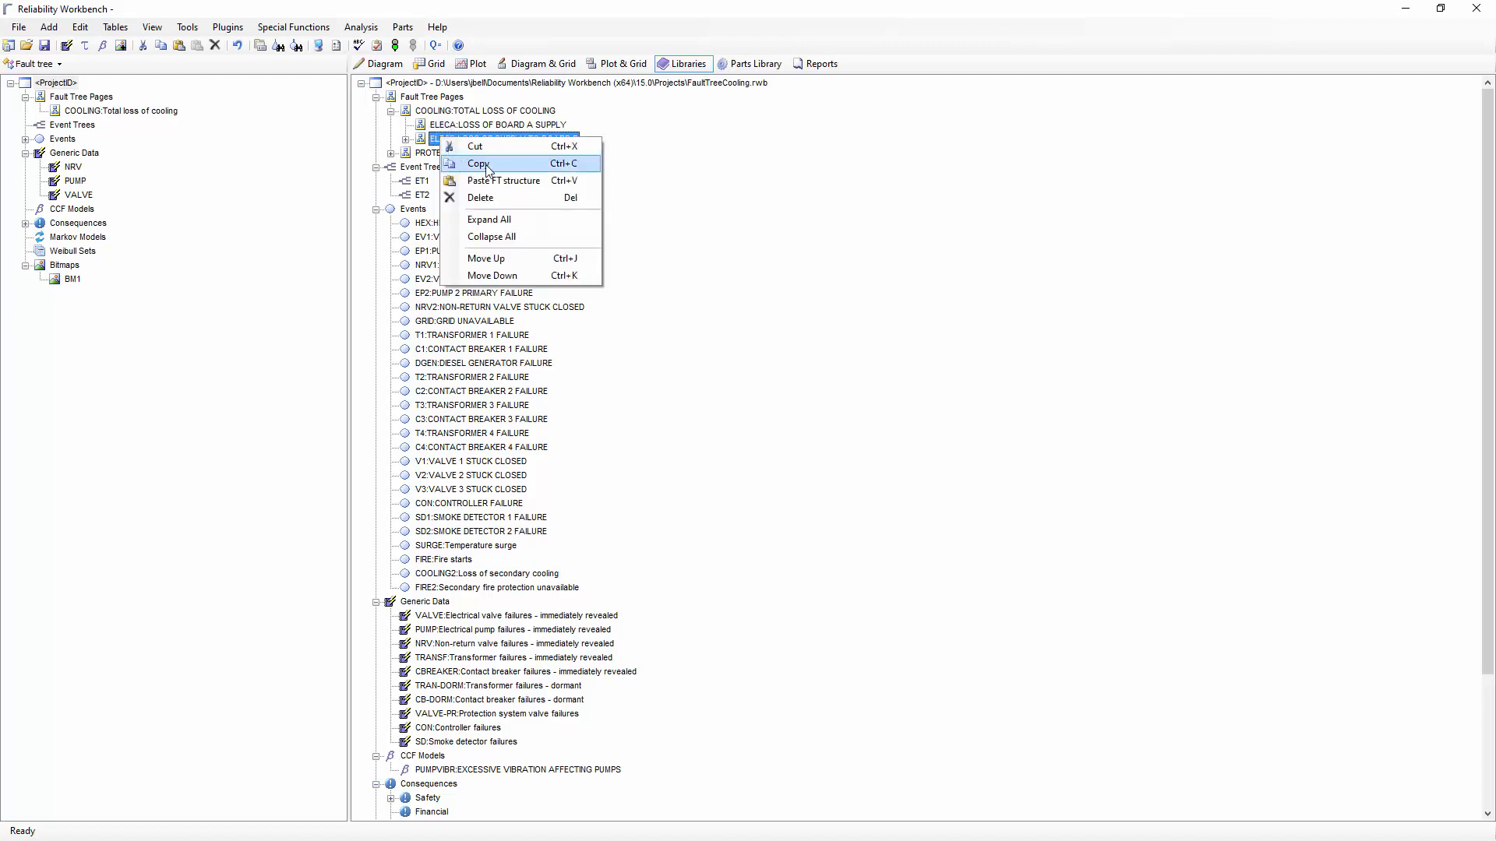
{"action": "left_click", "coordinate": [496, 166]}
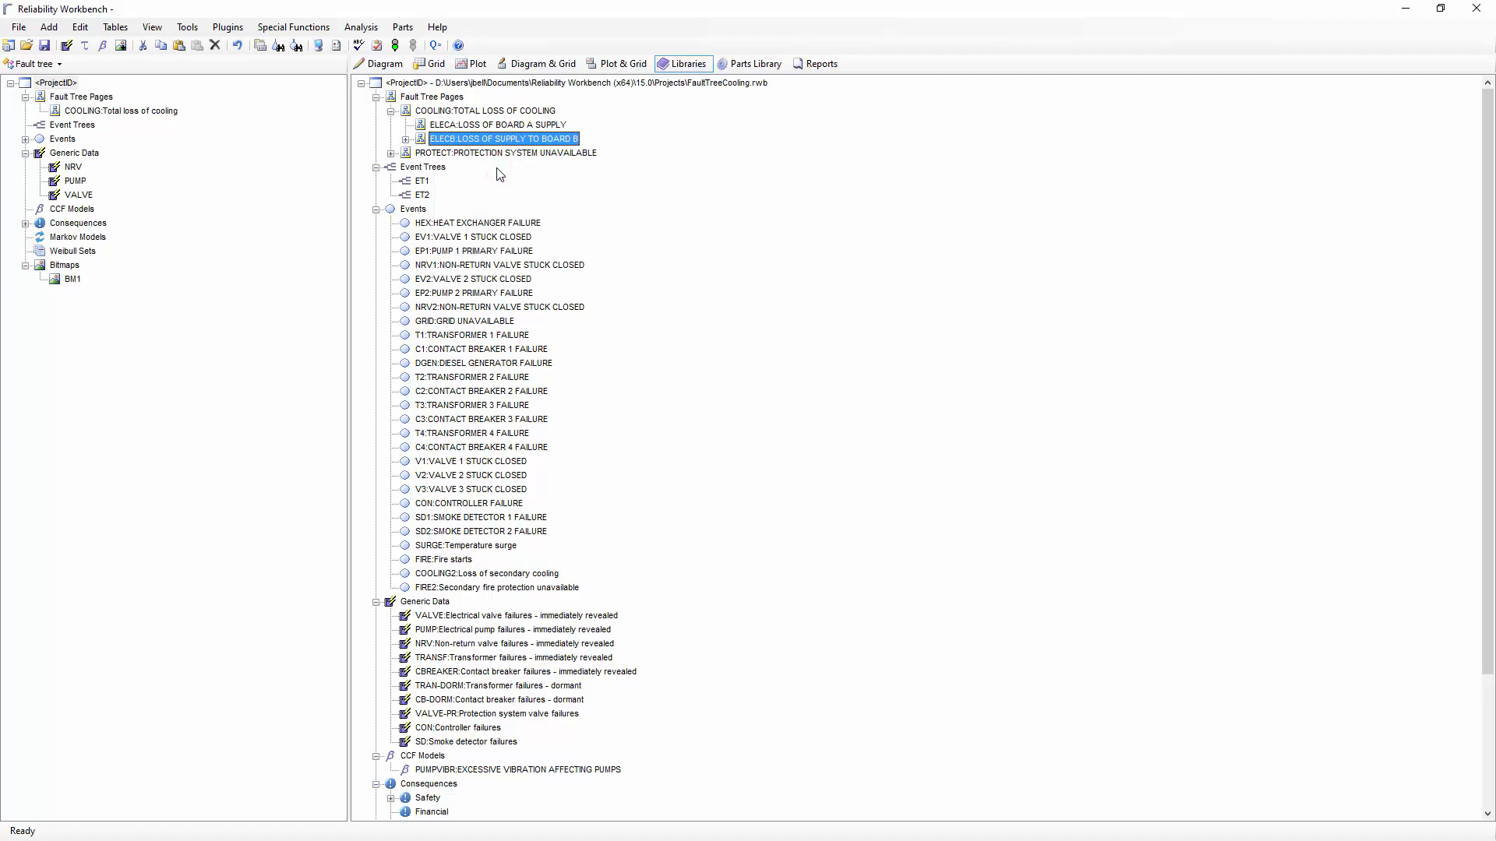
{"action": "left_click", "coordinate": [376, 66]}
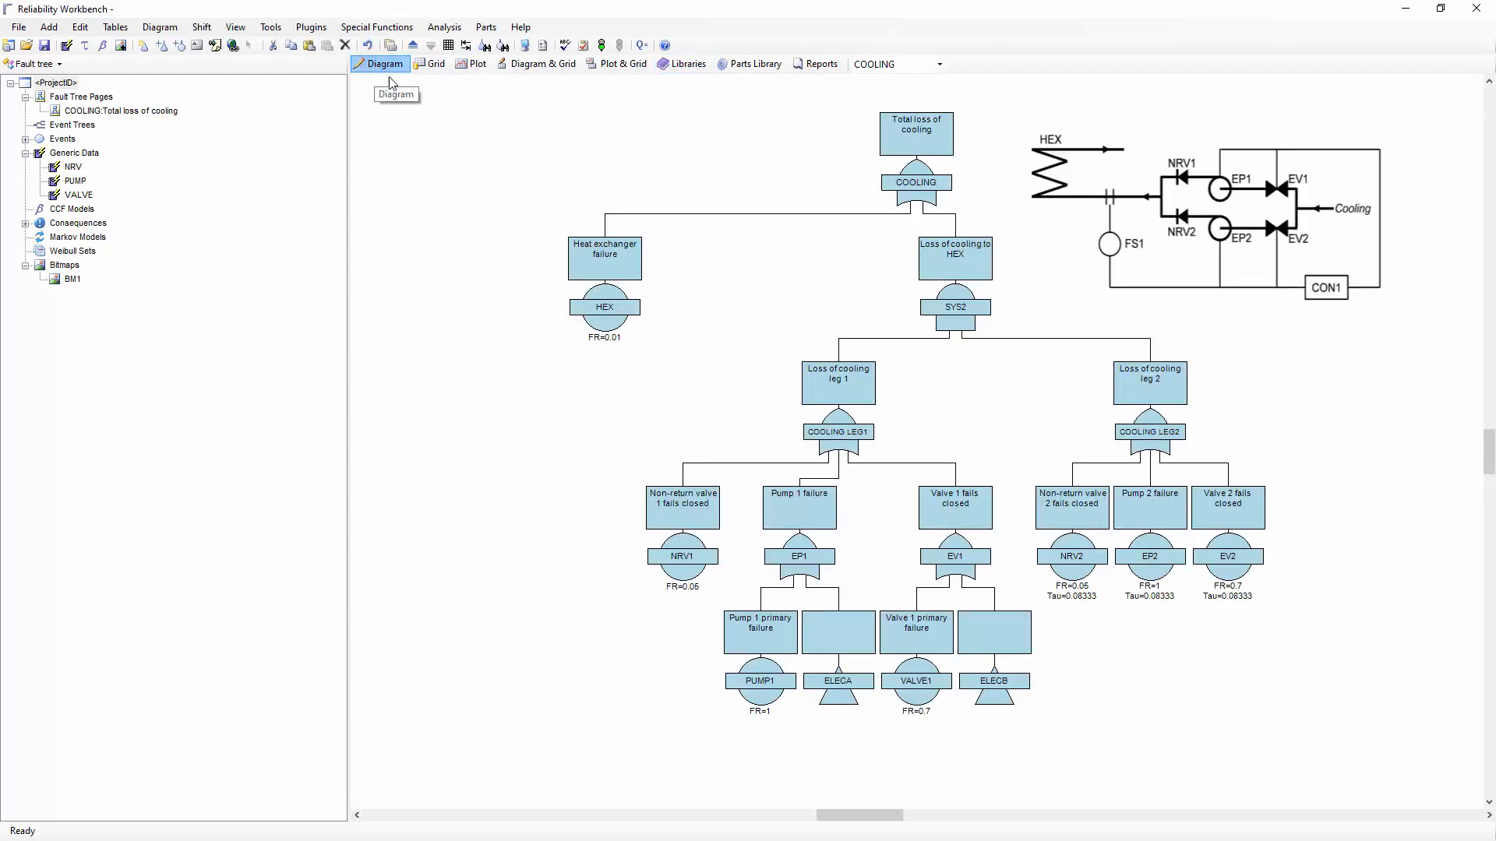
{"action": "left_click", "coordinate": [964, 529]}
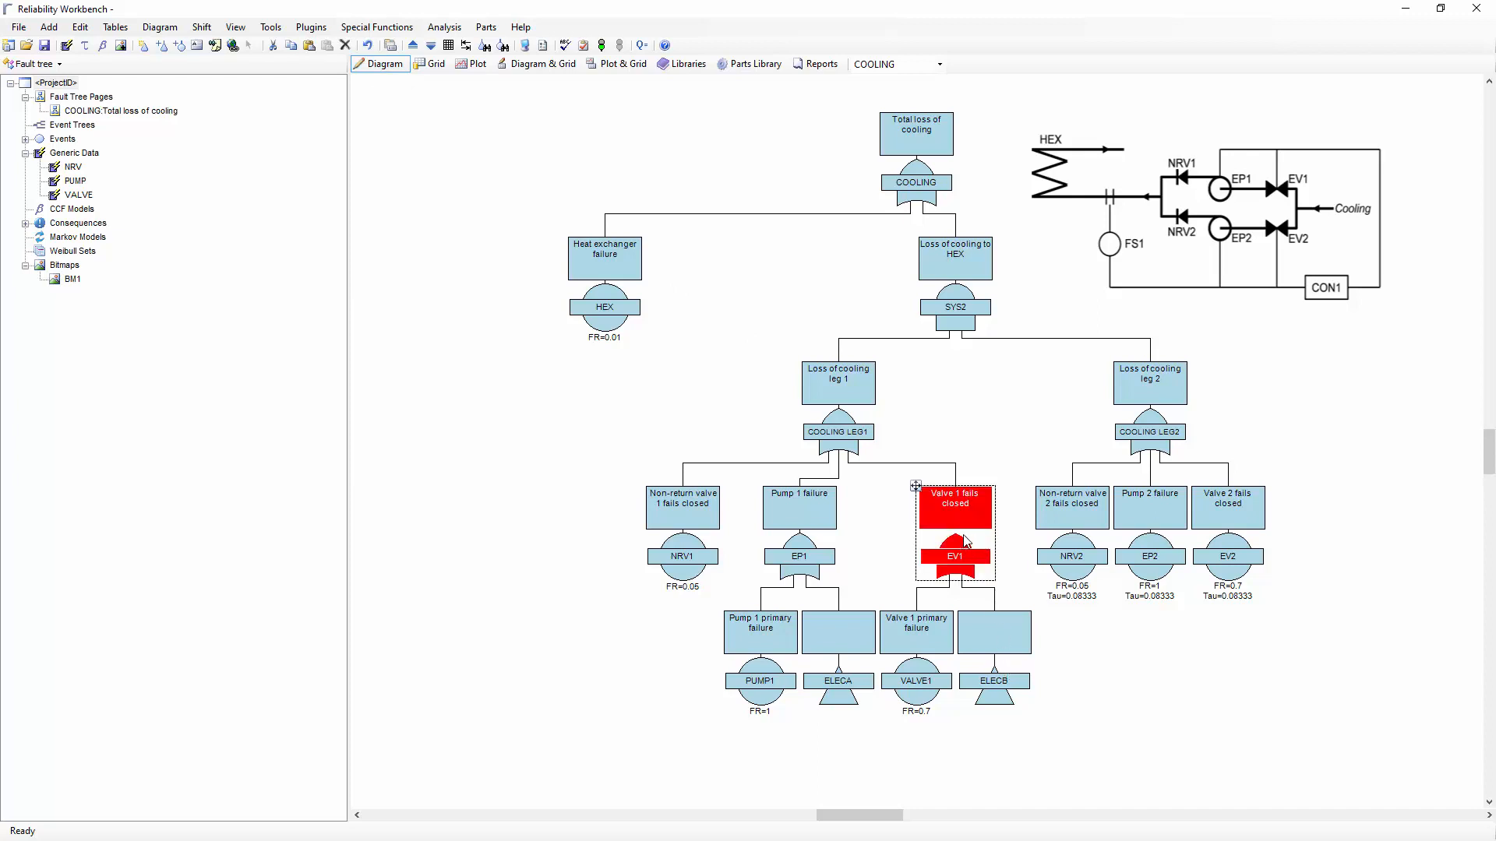
{"action": "right_click", "coordinate": [960, 528]}
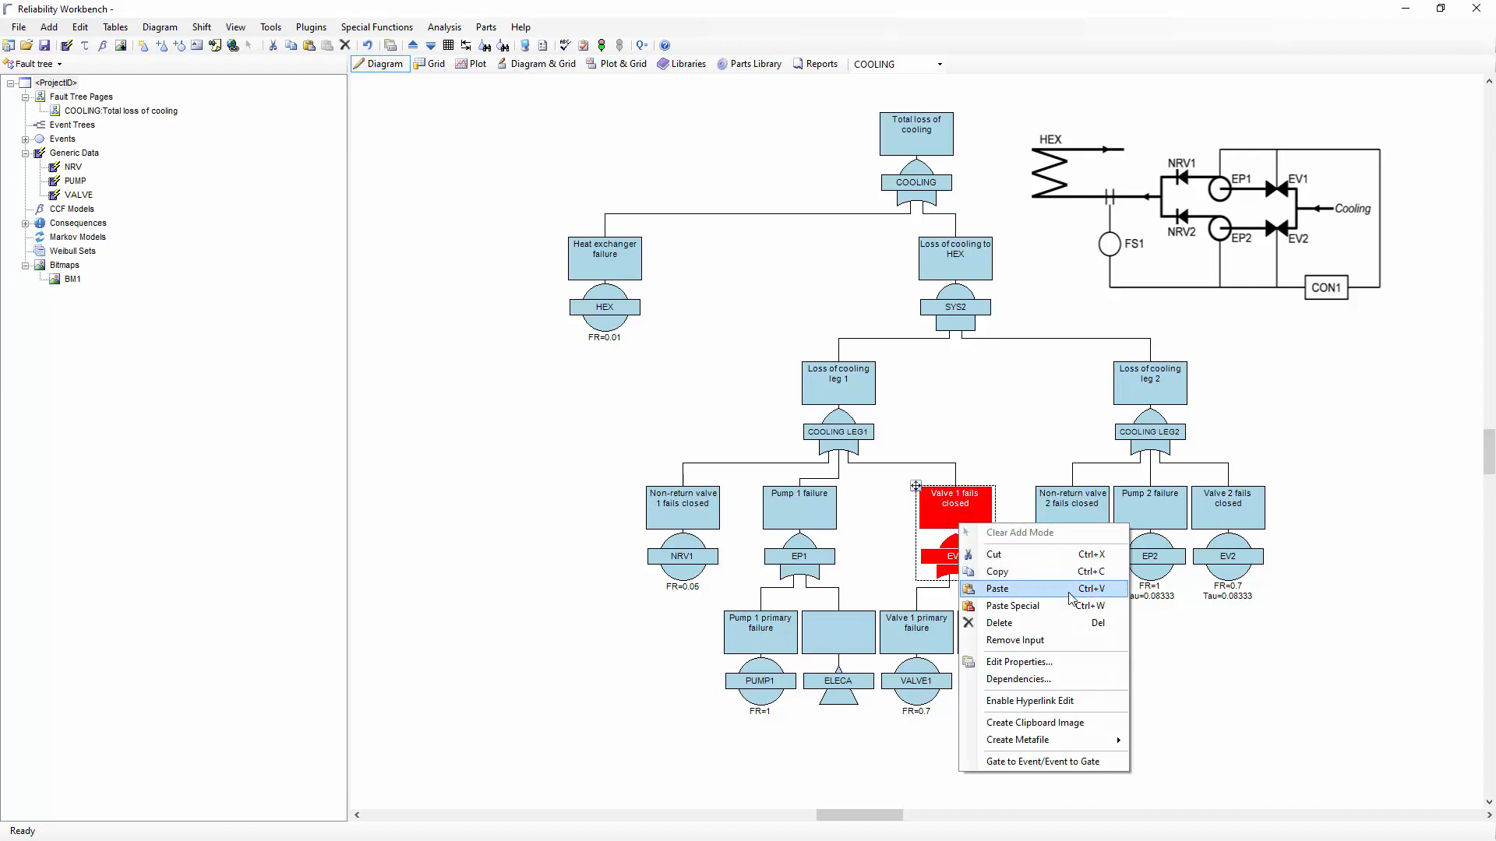
{"action": "left_click", "coordinate": [1005, 589]}
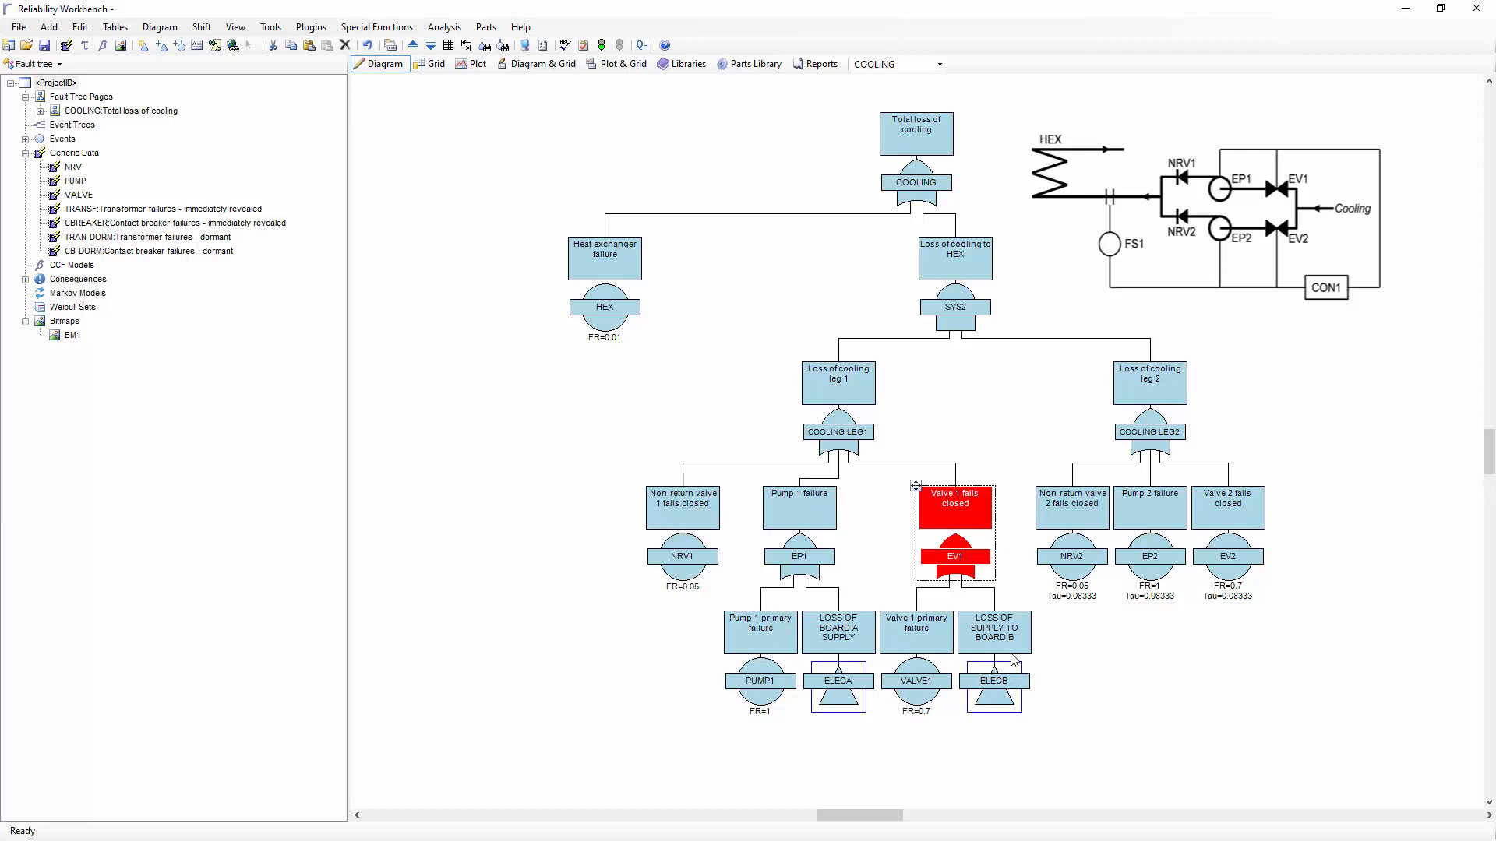
- Open the page of the ELECB transfer gate beneath EV1 to examine its imported structure
{"action": "left_click", "coordinate": [1002, 627]}
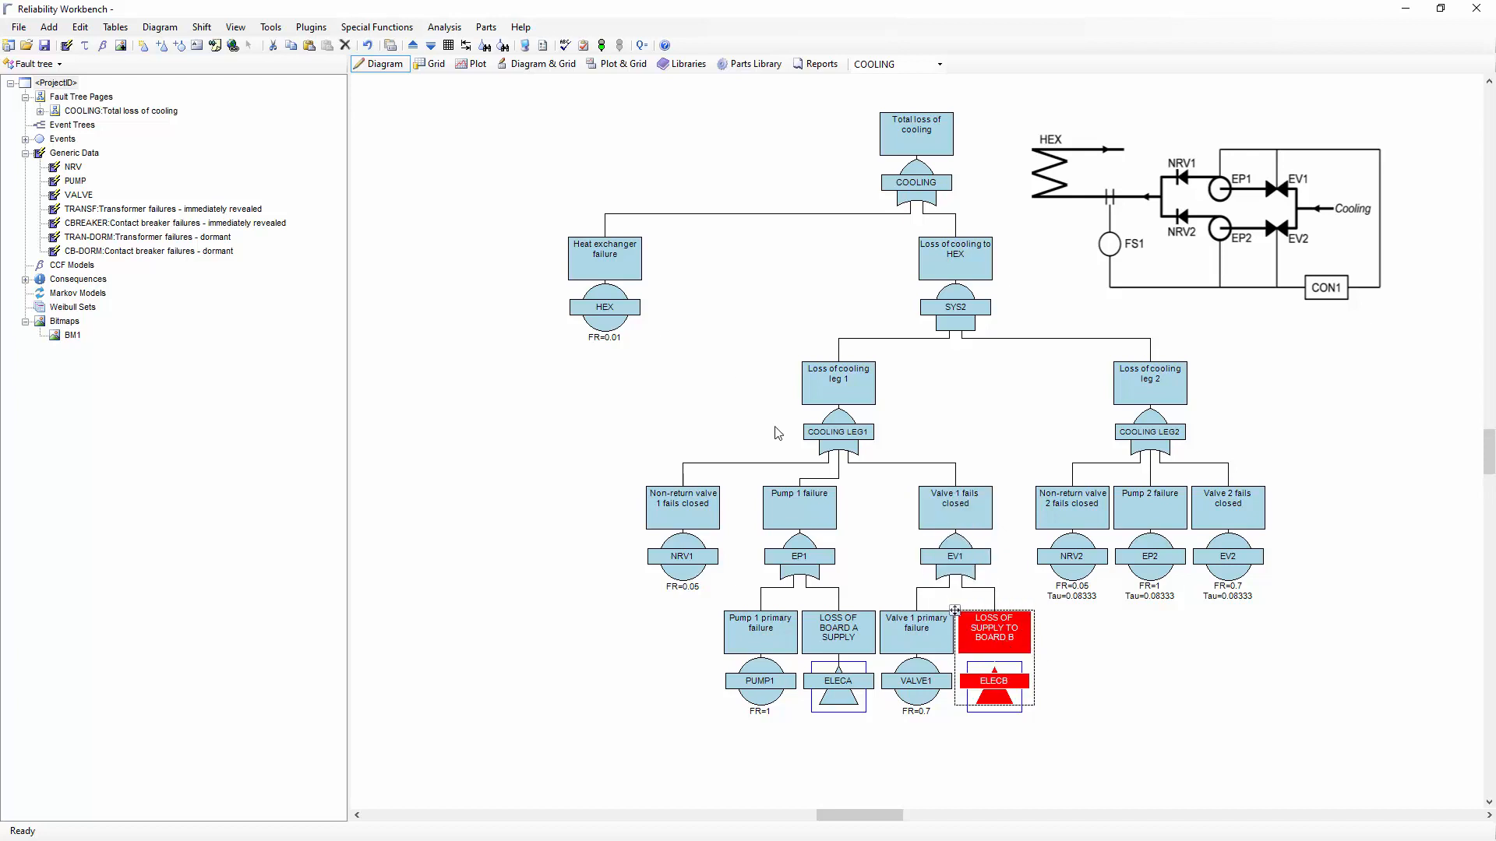
{"action": "left_click", "coordinate": [432, 49]}
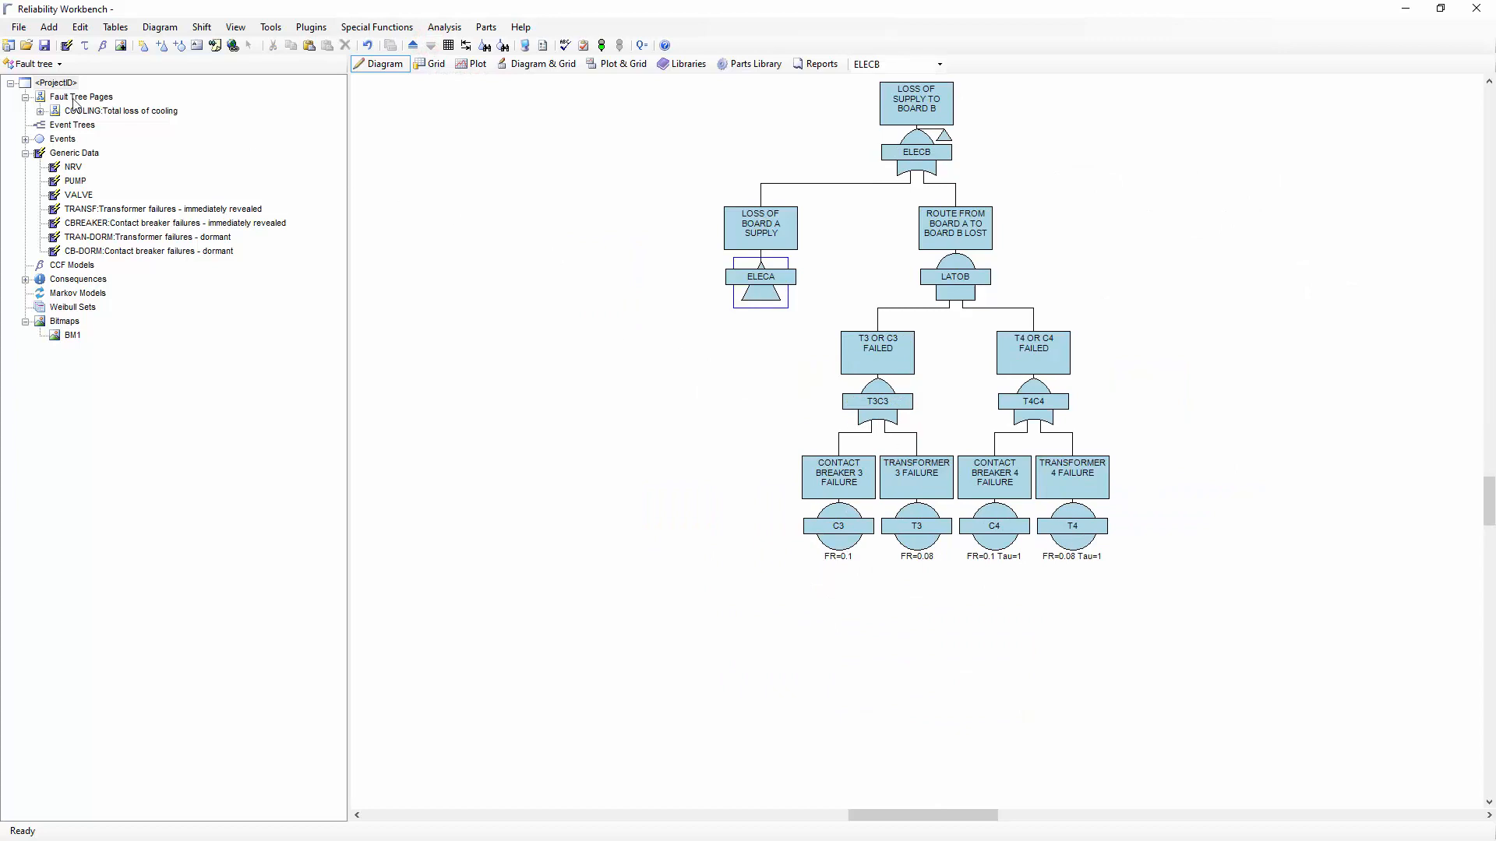
- Expand the COOLING page in the project tree and return to its total loss of cooling diagram
{"action": "left_click", "coordinate": [39, 111]}
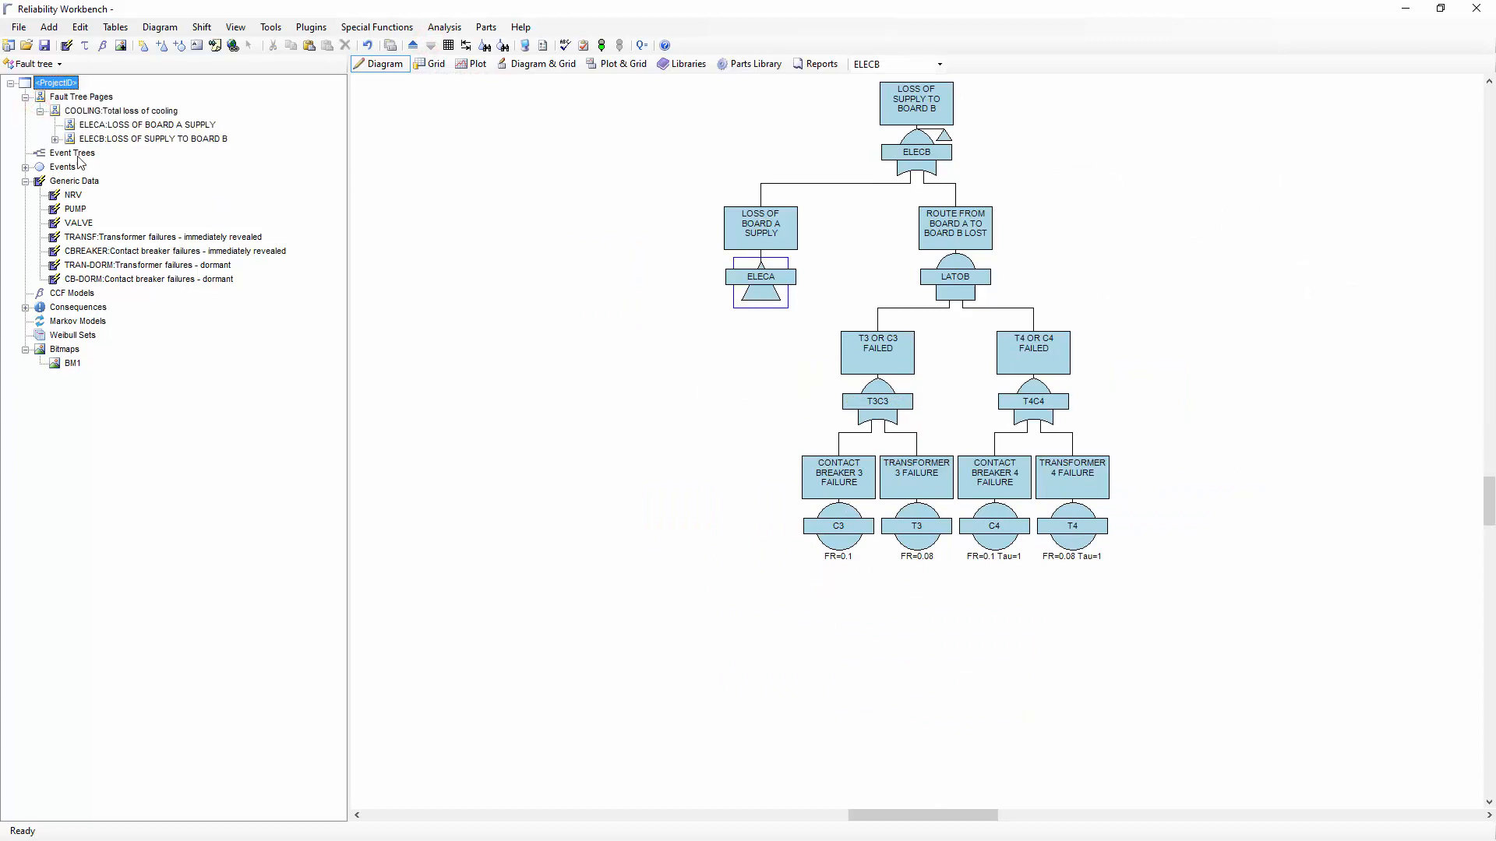
{"action": "left_click", "coordinate": [103, 126]}
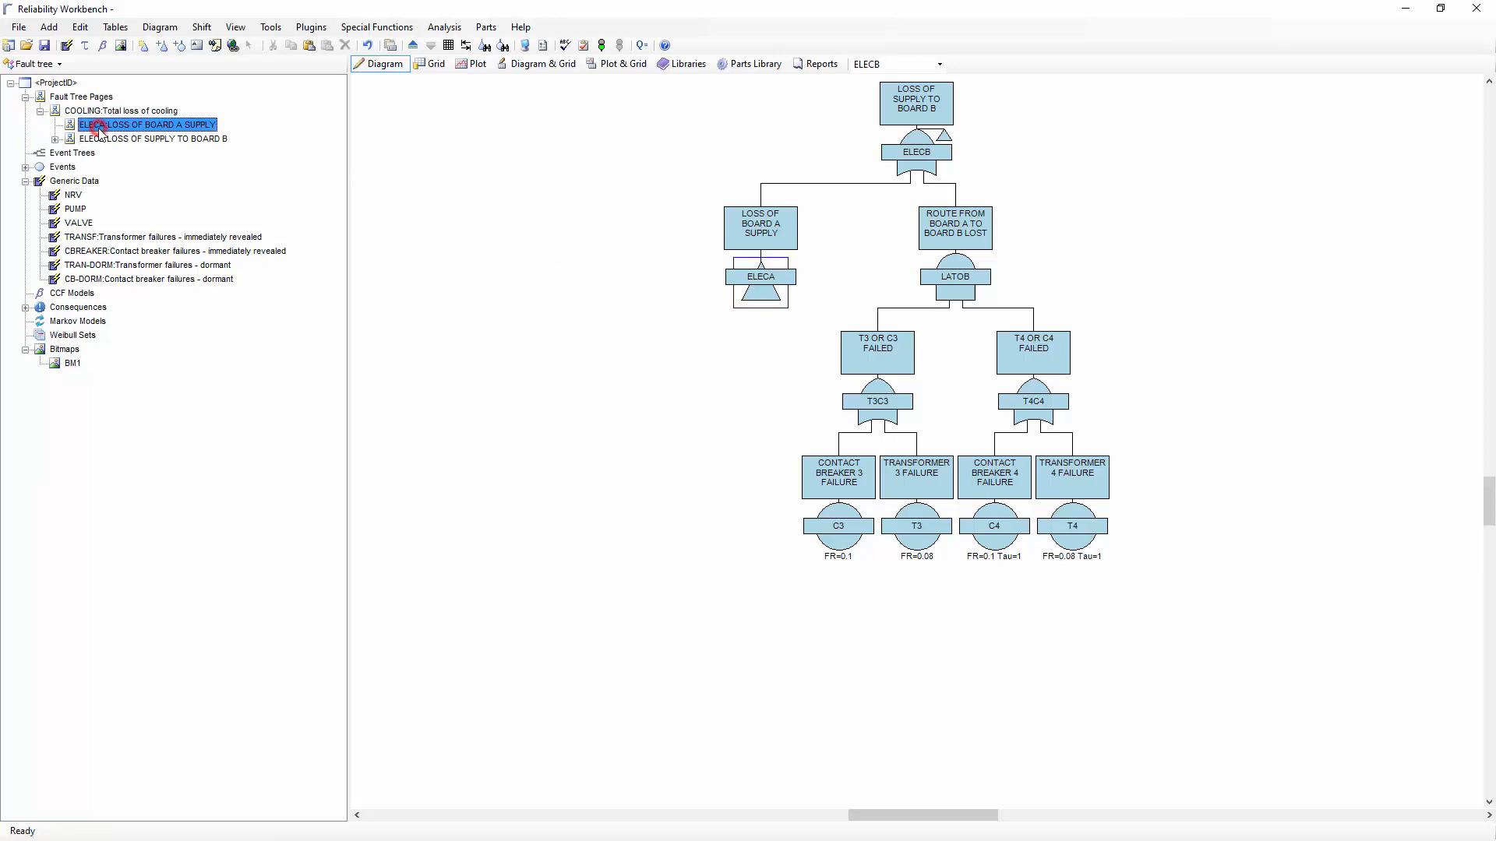
{"action": "left_click", "coordinate": [96, 111]}
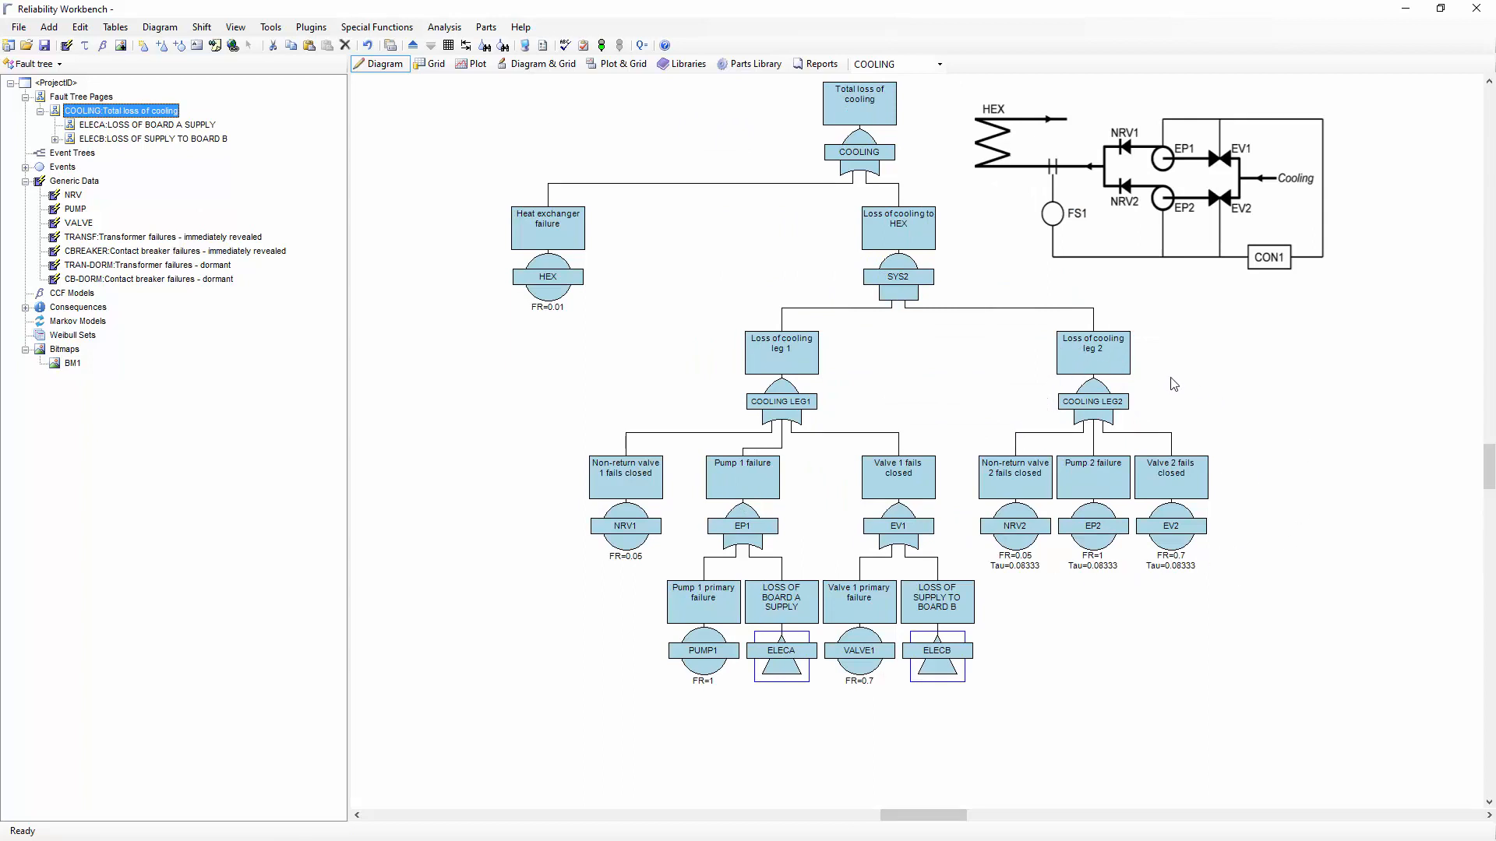
- Add two new gates beneath the COOLING LEG2 gate for the pump 2 and valve 2 failures
{"action": "left_click", "coordinate": [1106, 505]}
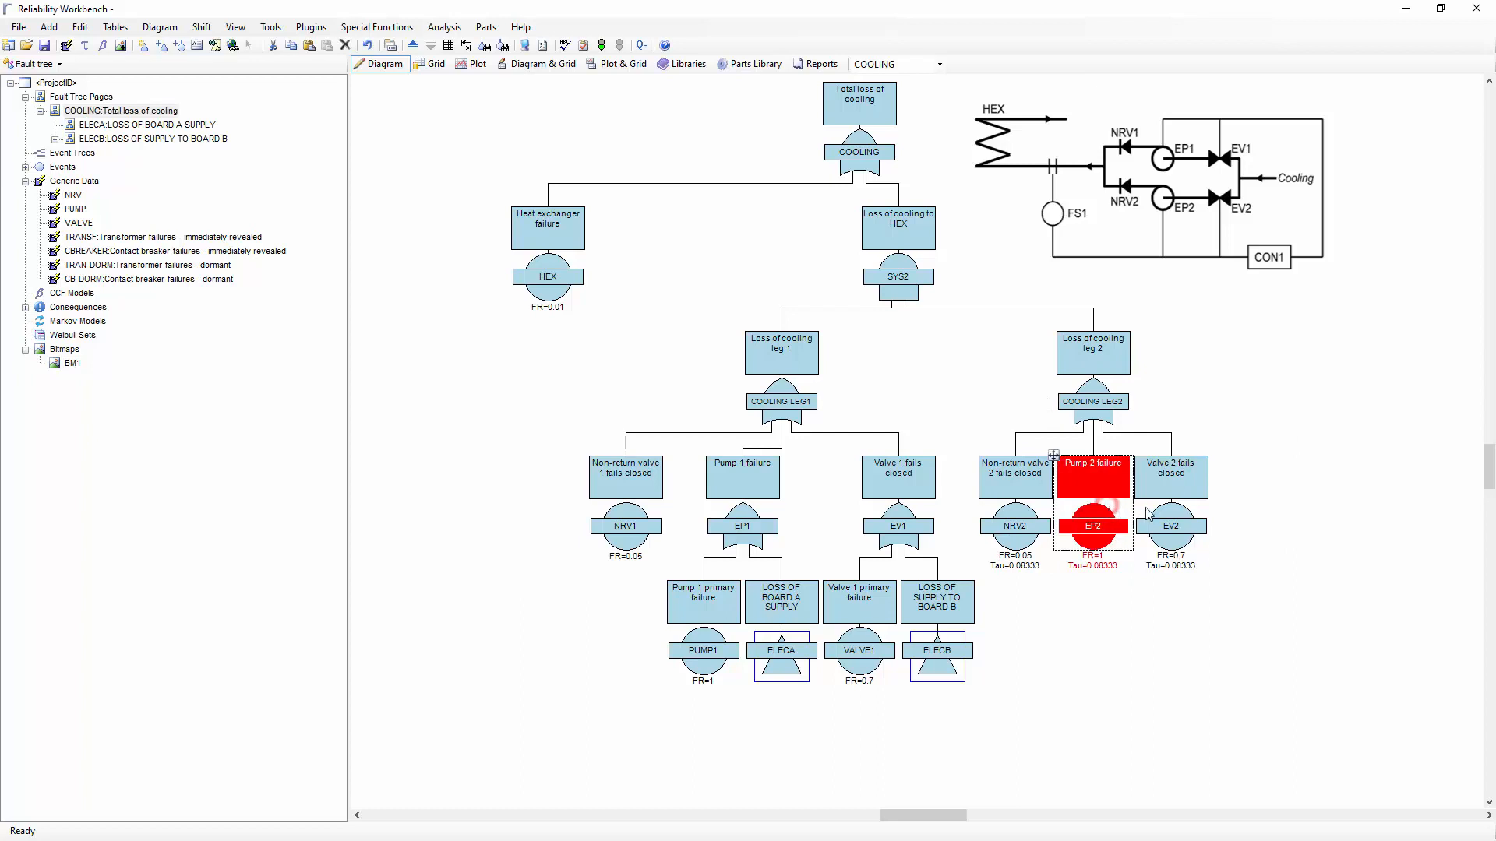
{"action": "left_click", "coordinate": [1190, 502]}
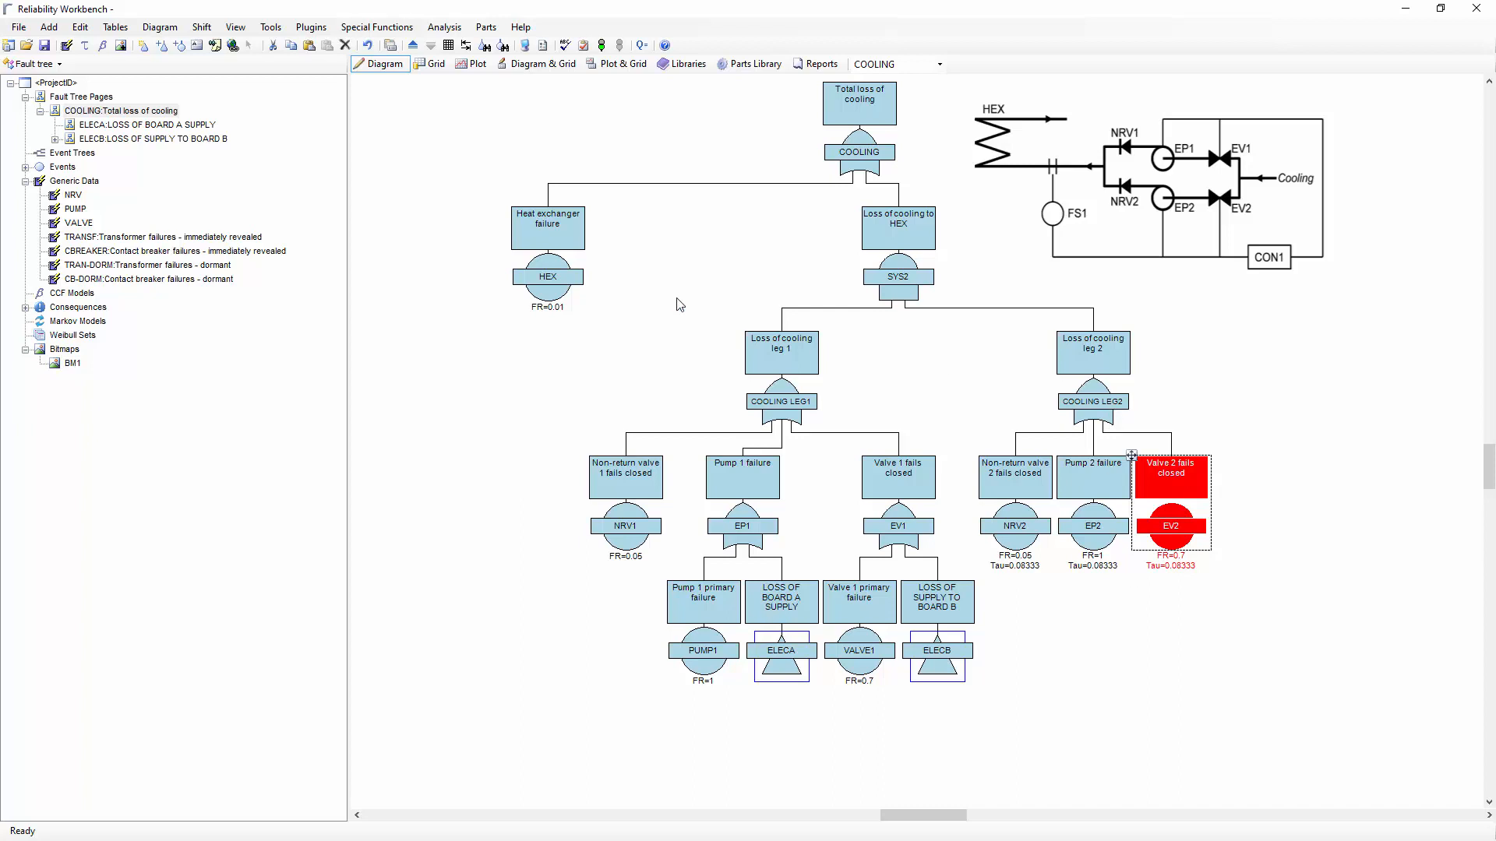
{"action": "left_click", "coordinate": [161, 46]}
{"action": "left_click", "coordinate": [1088, 387]}
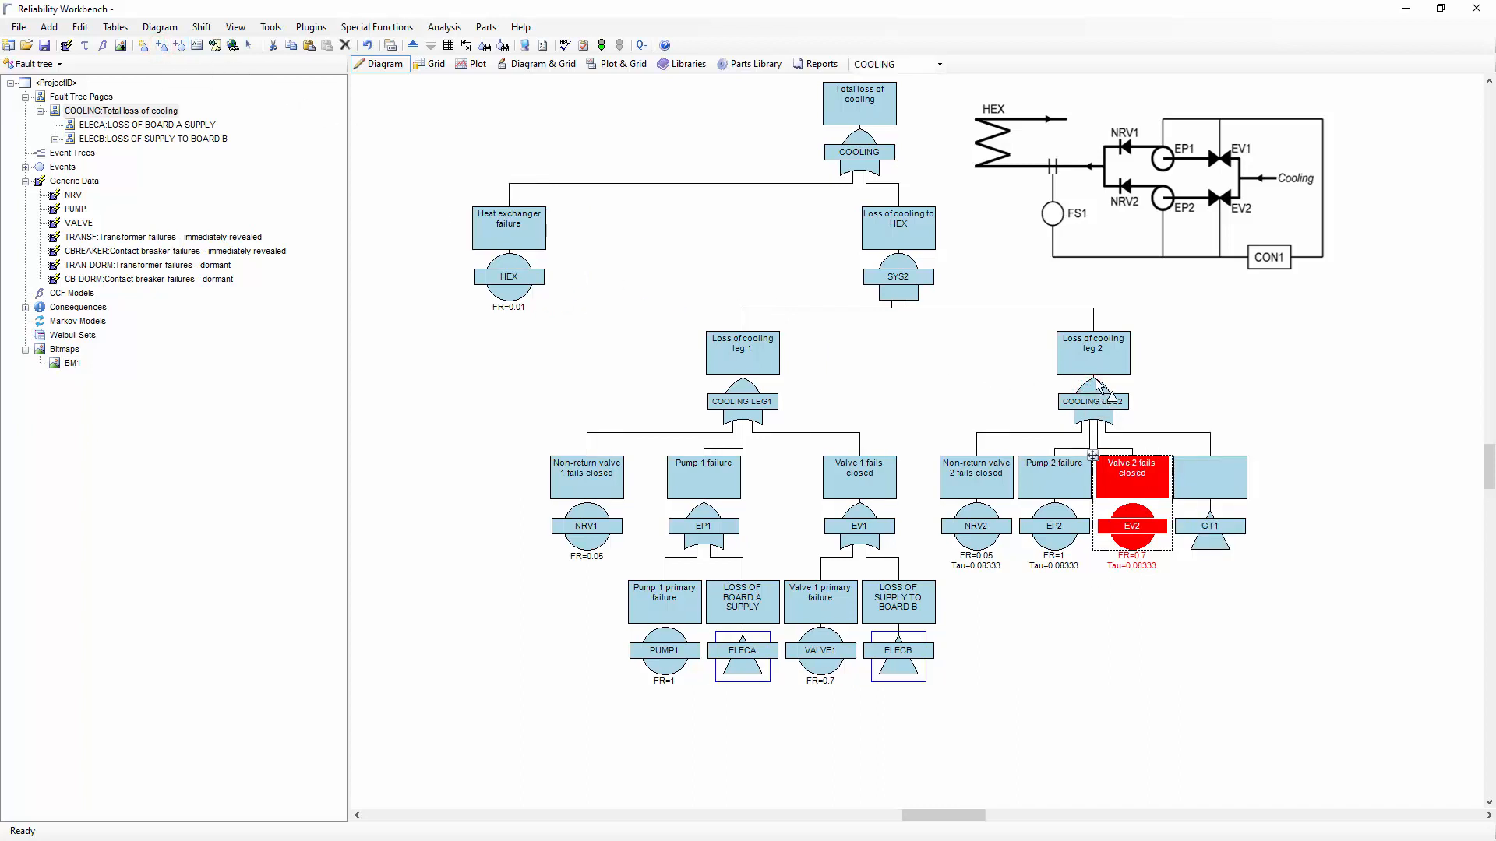
{"action": "left_click", "coordinate": [1090, 386]}
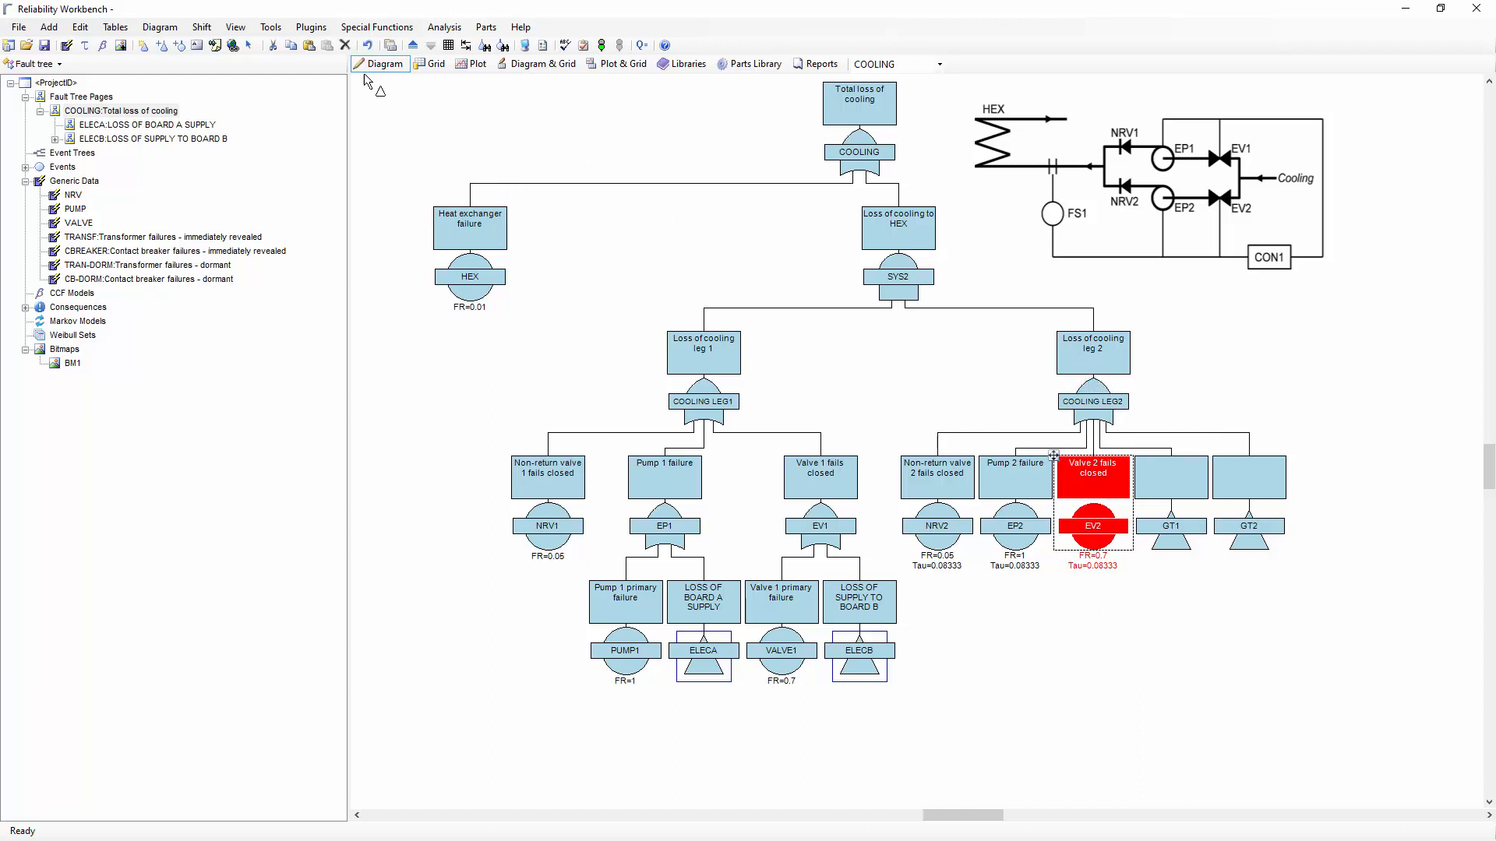
{"action": "left_click", "coordinate": [249, 45]}
- Move the EP2 pump 2 failure event from COOLING LEG2 to beneath the new gate GT1
{"action": "left_click", "coordinate": [1006, 501]}
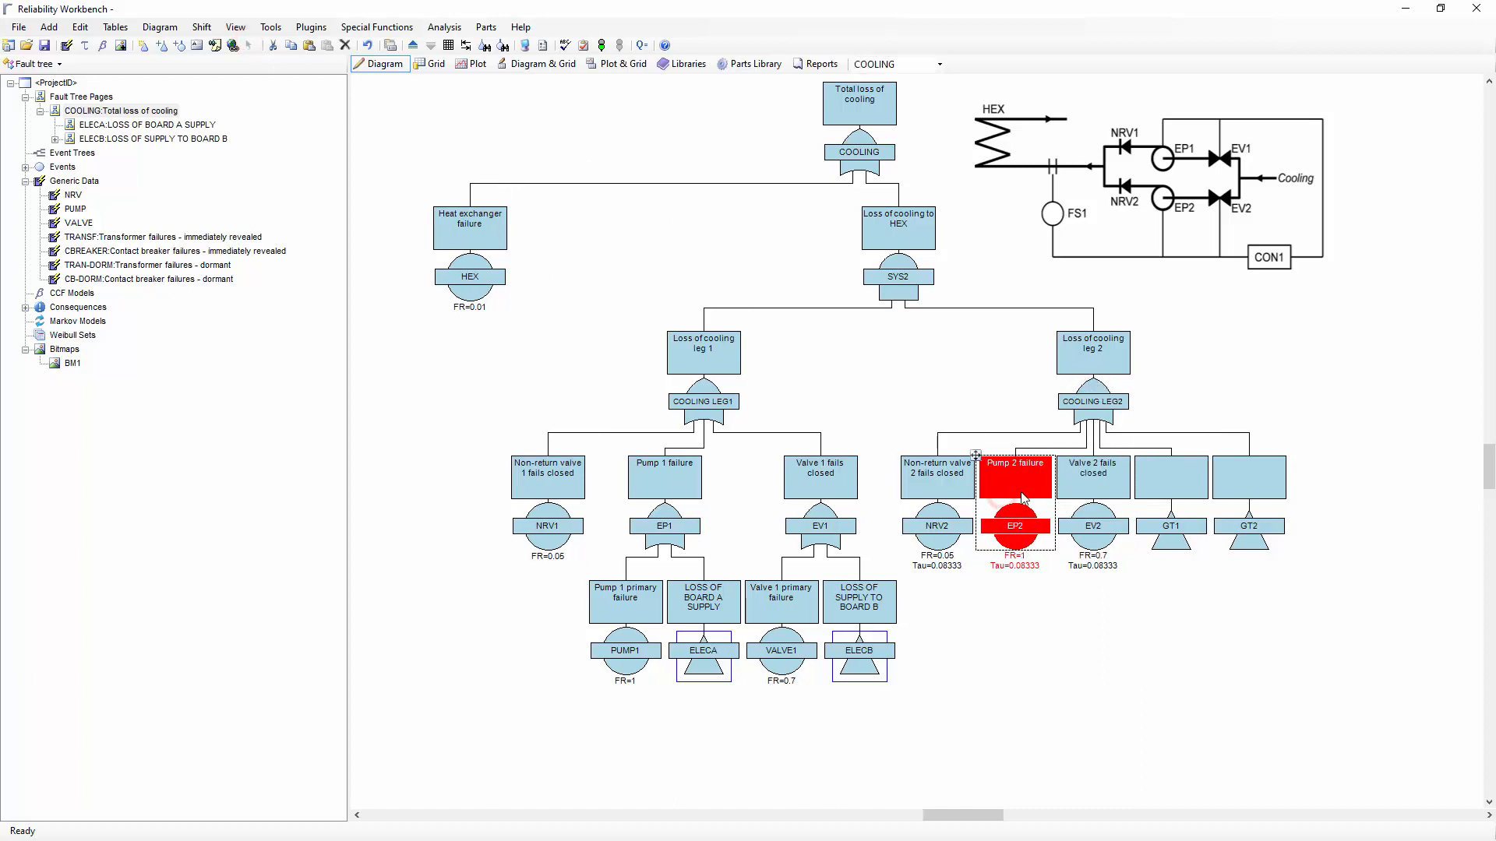
{"action": "right_click", "coordinate": [1023, 498]}
{"action": "left_click", "coordinate": [1047, 521]}
{"action": "left_click", "coordinate": [1175, 499]}
{"action": "right_click", "coordinate": [1165, 482]}
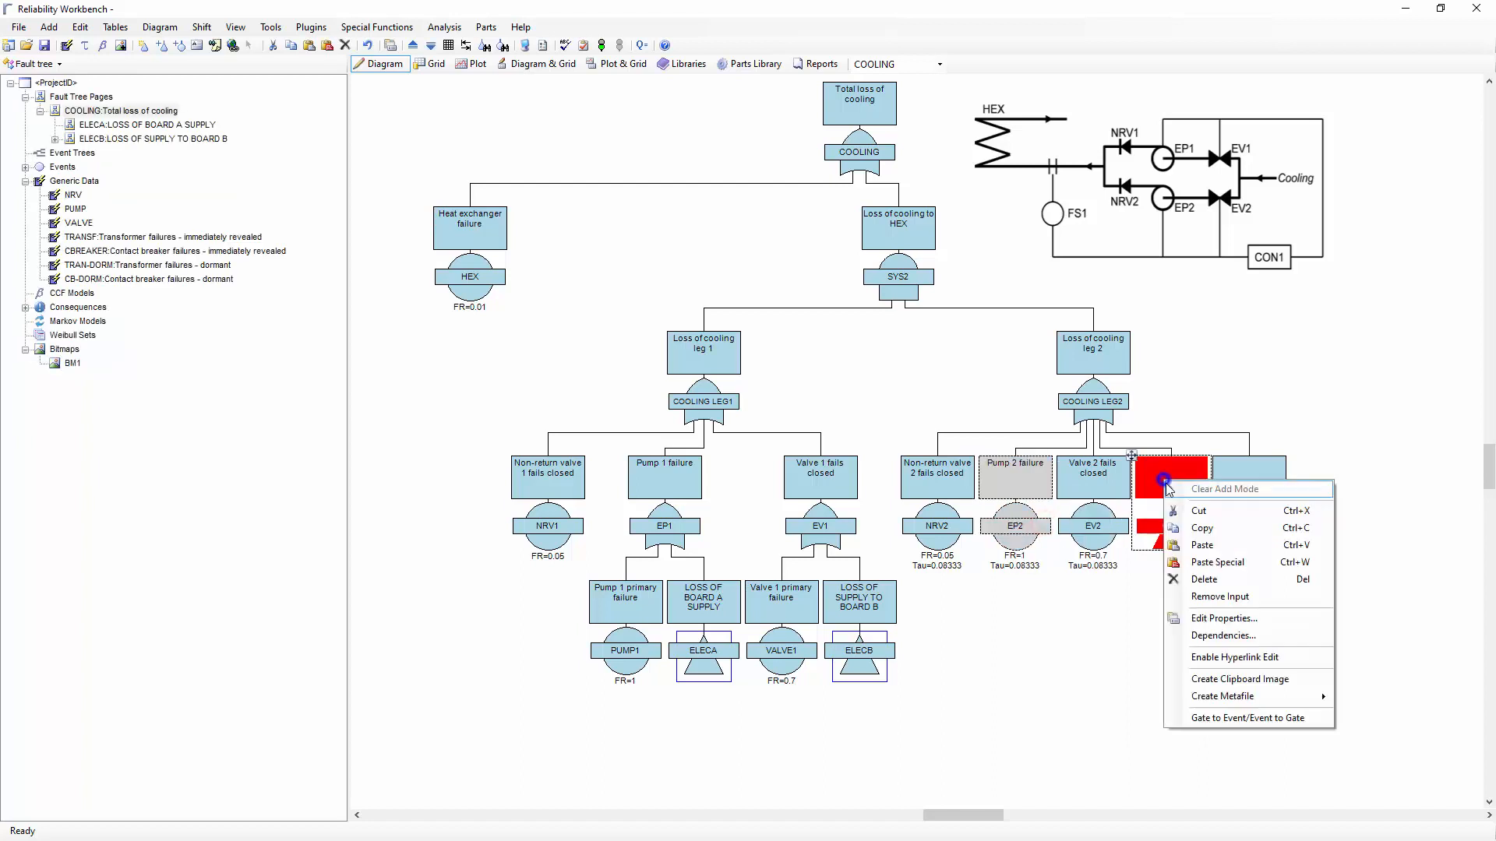
{"action": "left_click", "coordinate": [1200, 545]}
- Move the EV2 valve 2 fails closed event from COOLING LEG2 to beneath the new gate GT2
{"action": "right_click", "coordinate": [1059, 484]}
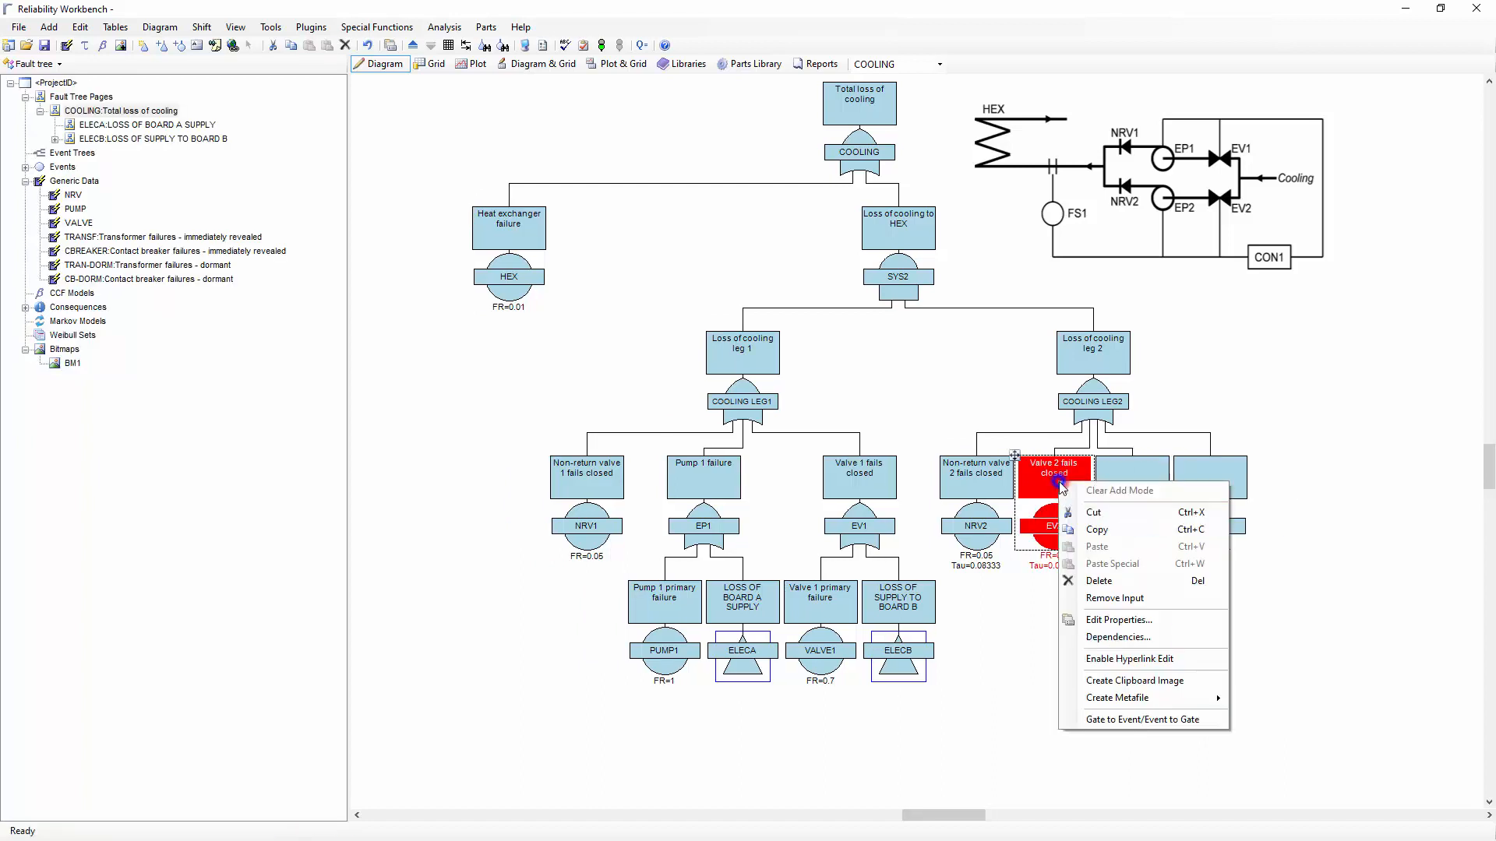
{"action": "left_click", "coordinate": [1094, 512]}
{"action": "right_click", "coordinate": [1213, 484]}
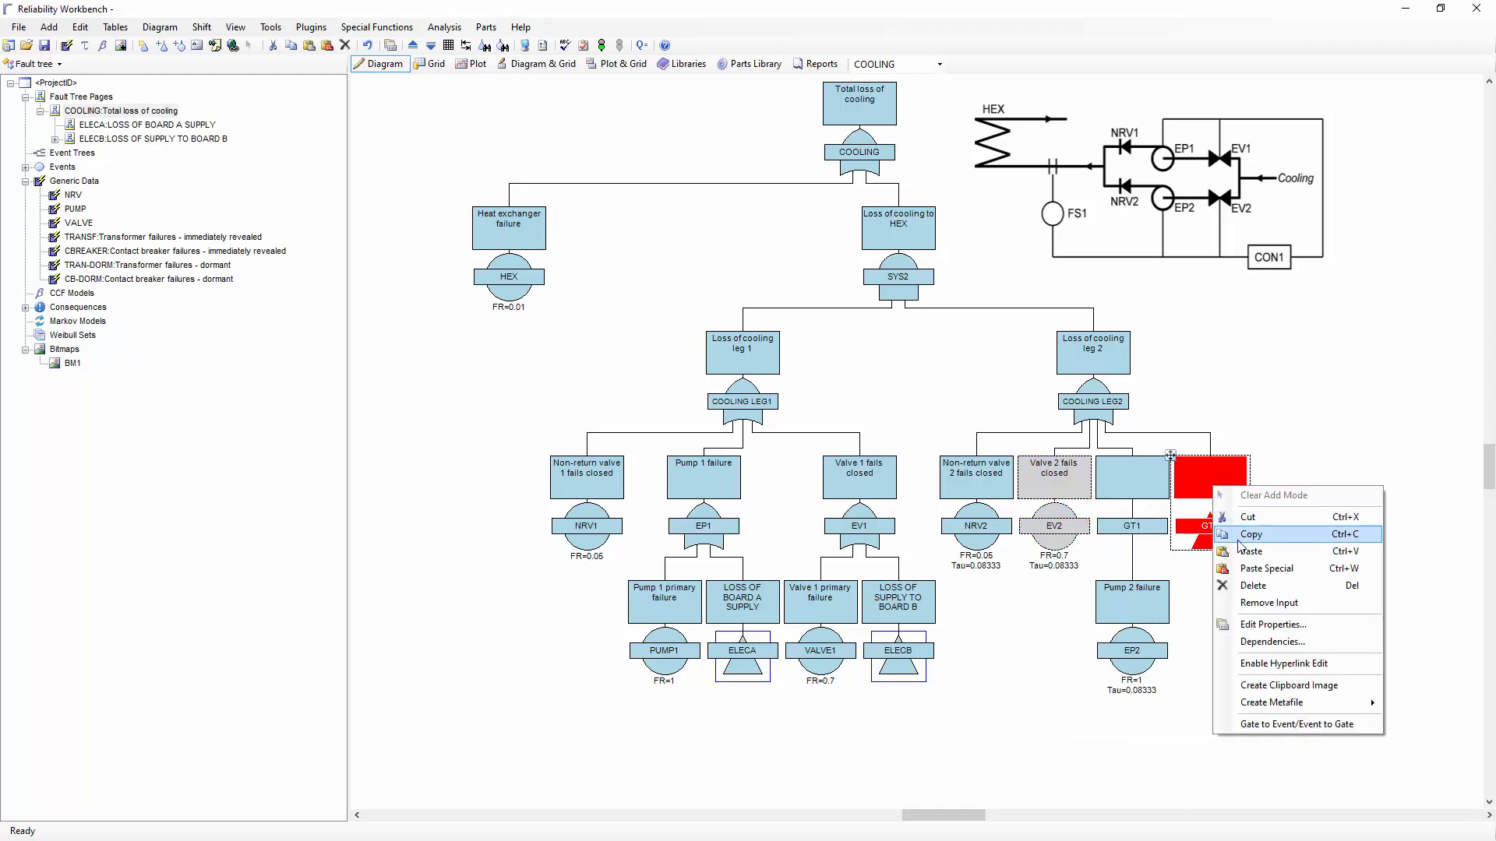
{"action": "left_click", "coordinate": [1241, 550]}
- Copy the ELECA loss of board A supply gate from beneath EP1 and paste it onto gate GT1
{"action": "left_click", "coordinate": [792, 610]}
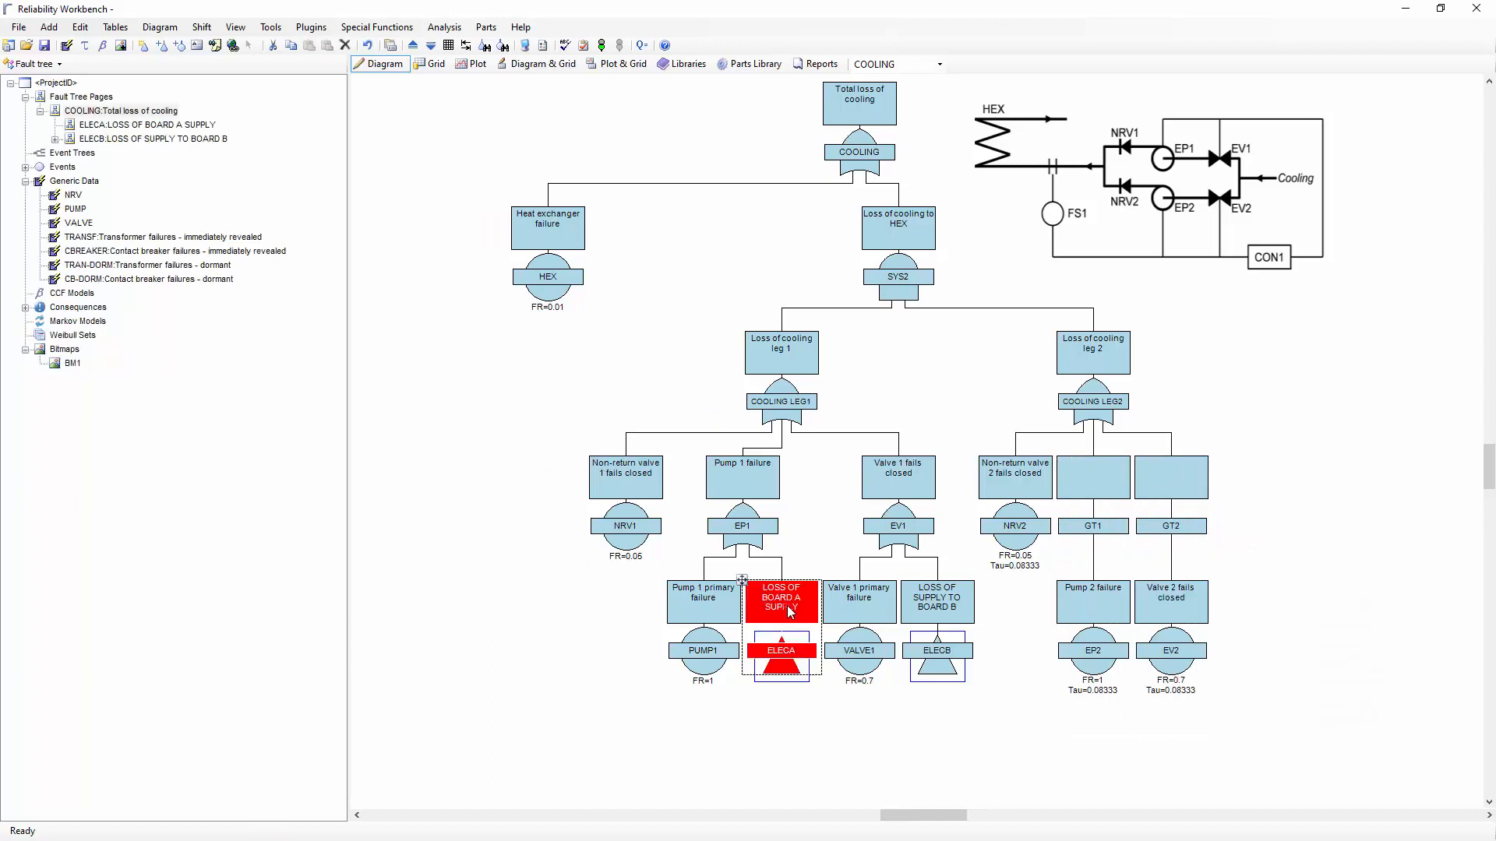
{"action": "right_click", "coordinate": [789, 606]}
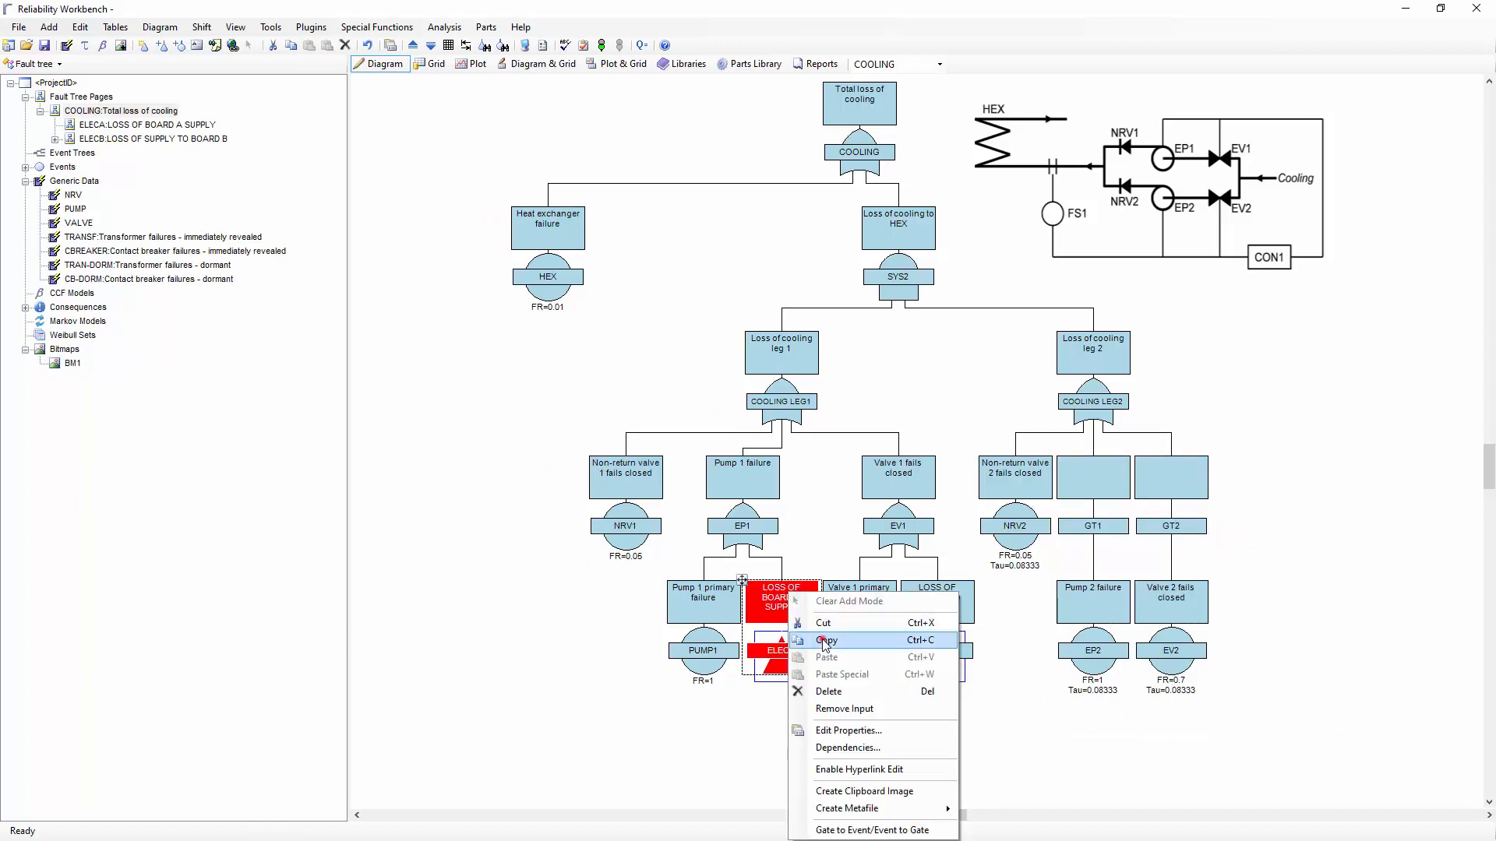
{"action": "left_click", "coordinate": [822, 638]}
{"action": "left_click", "coordinate": [1105, 489]}
{"action": "right_click", "coordinate": [1105, 489]}
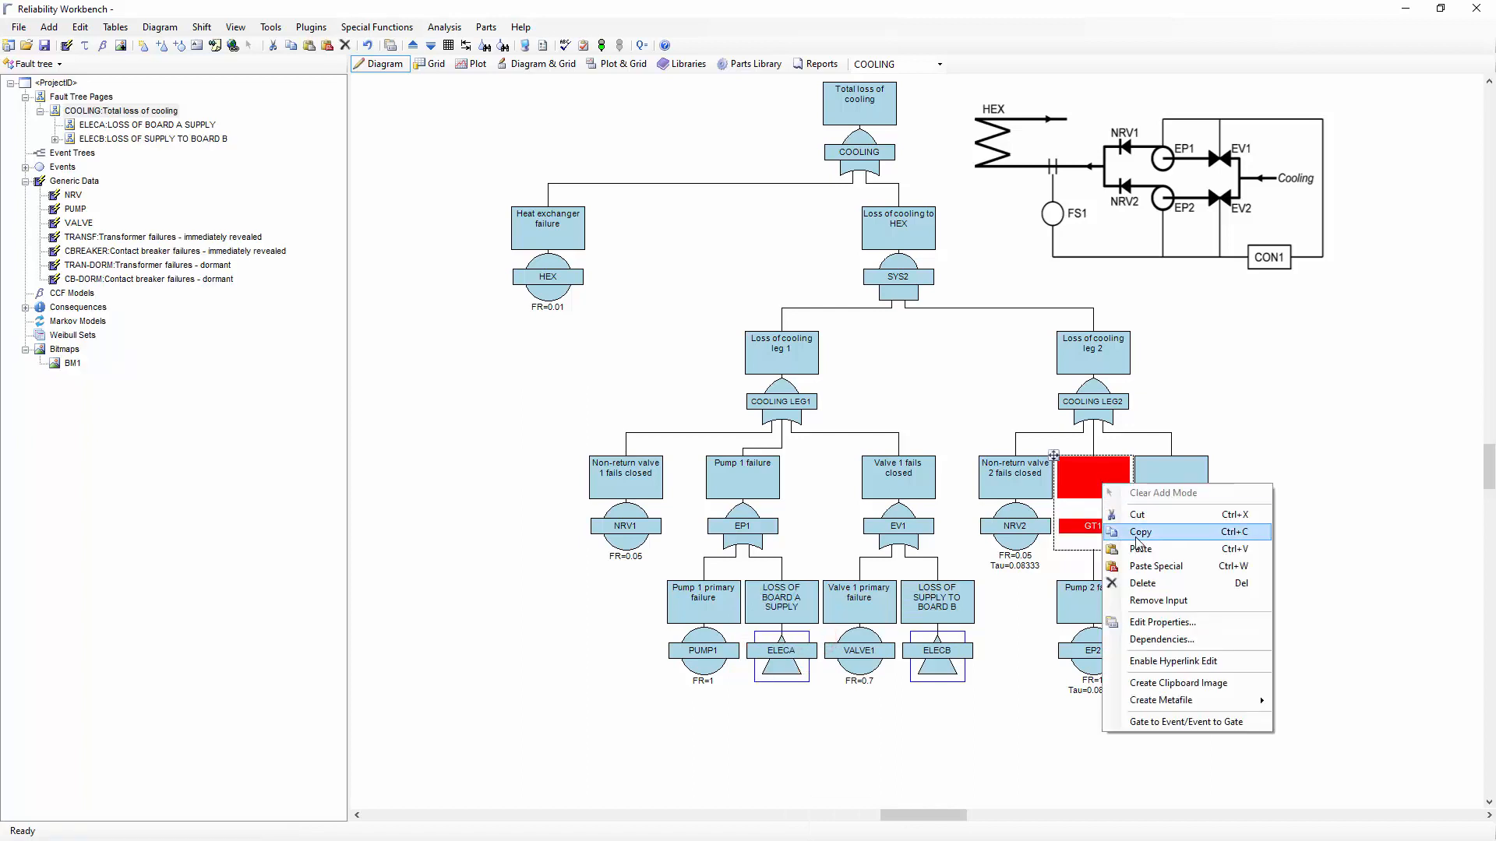
{"action": "left_click", "coordinate": [1143, 546]}
- Copy the ELECB loss of supply to board B gate from beneath EV1 and paste it onto gate GT2
{"action": "left_click", "coordinate": [871, 620]}
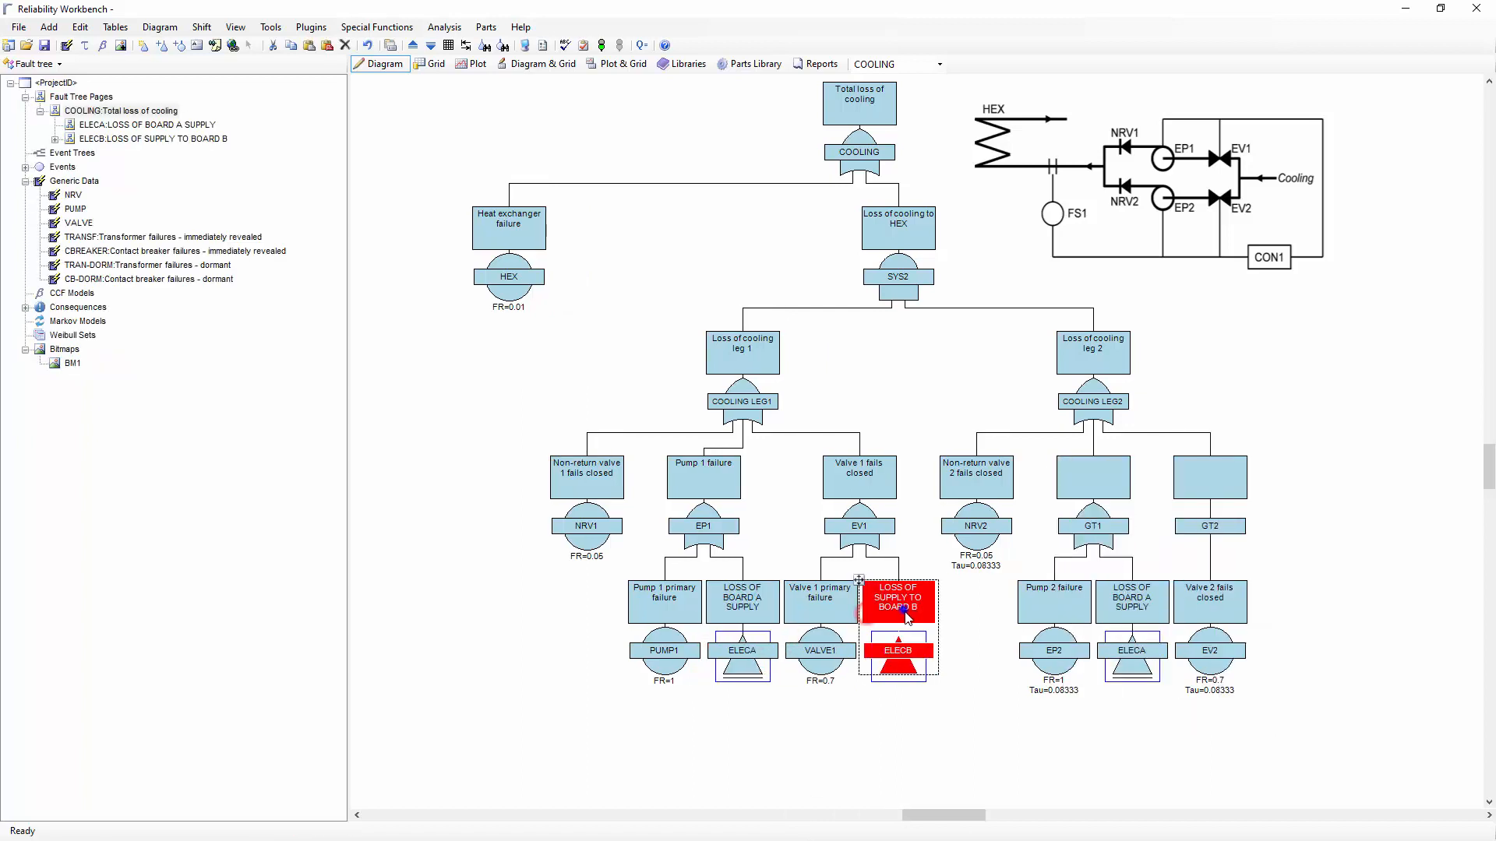
{"action": "right_click", "coordinate": [903, 605]}
{"action": "left_click", "coordinate": [952, 643]}
{"action": "left_click", "coordinate": [1225, 499]}
{"action": "right_click", "coordinate": [1226, 499]}
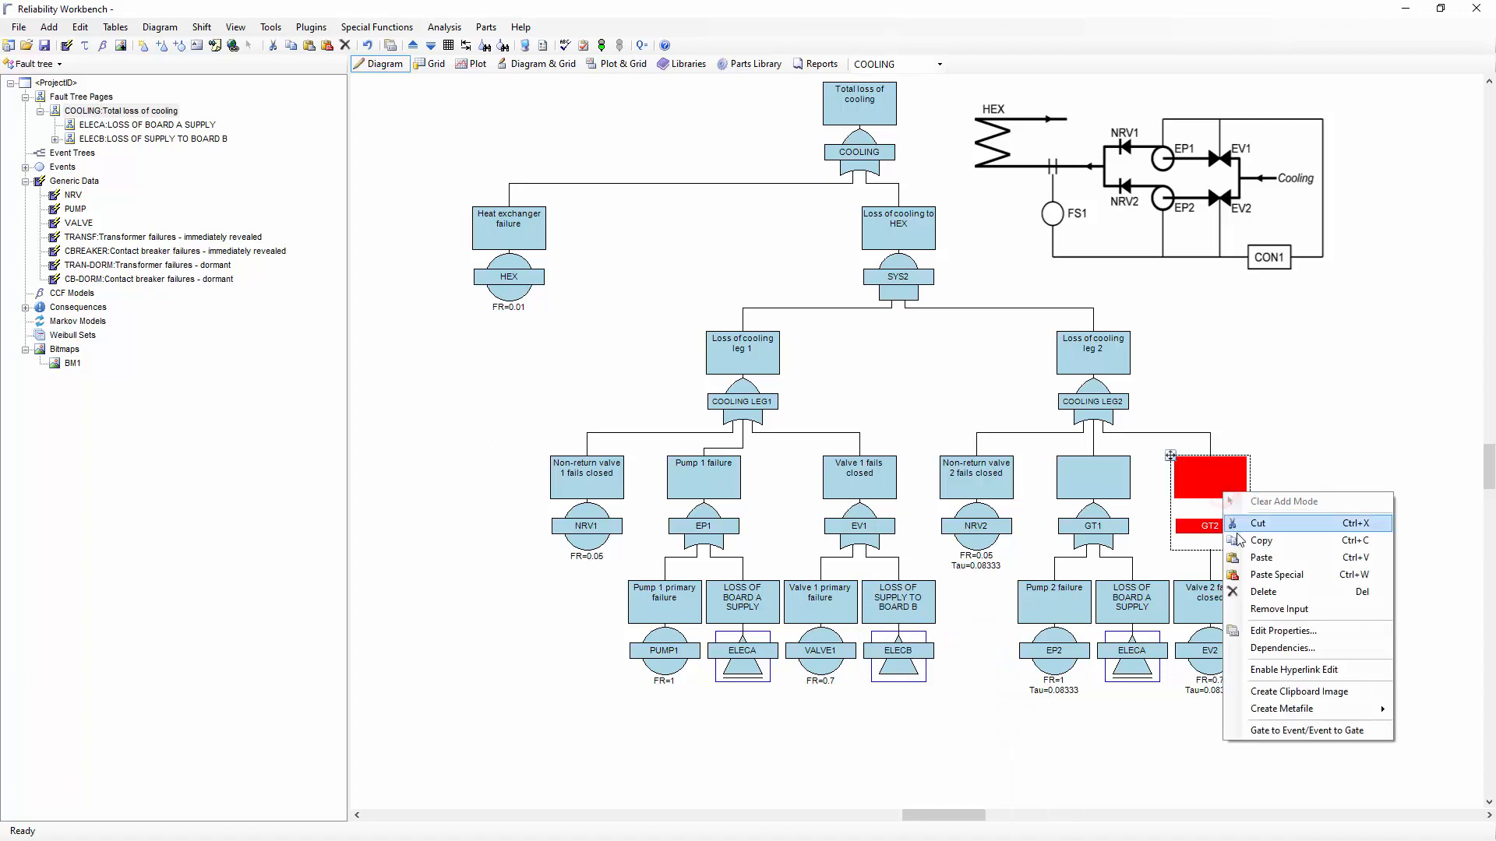
{"action": "left_click", "coordinate": [1262, 556]}
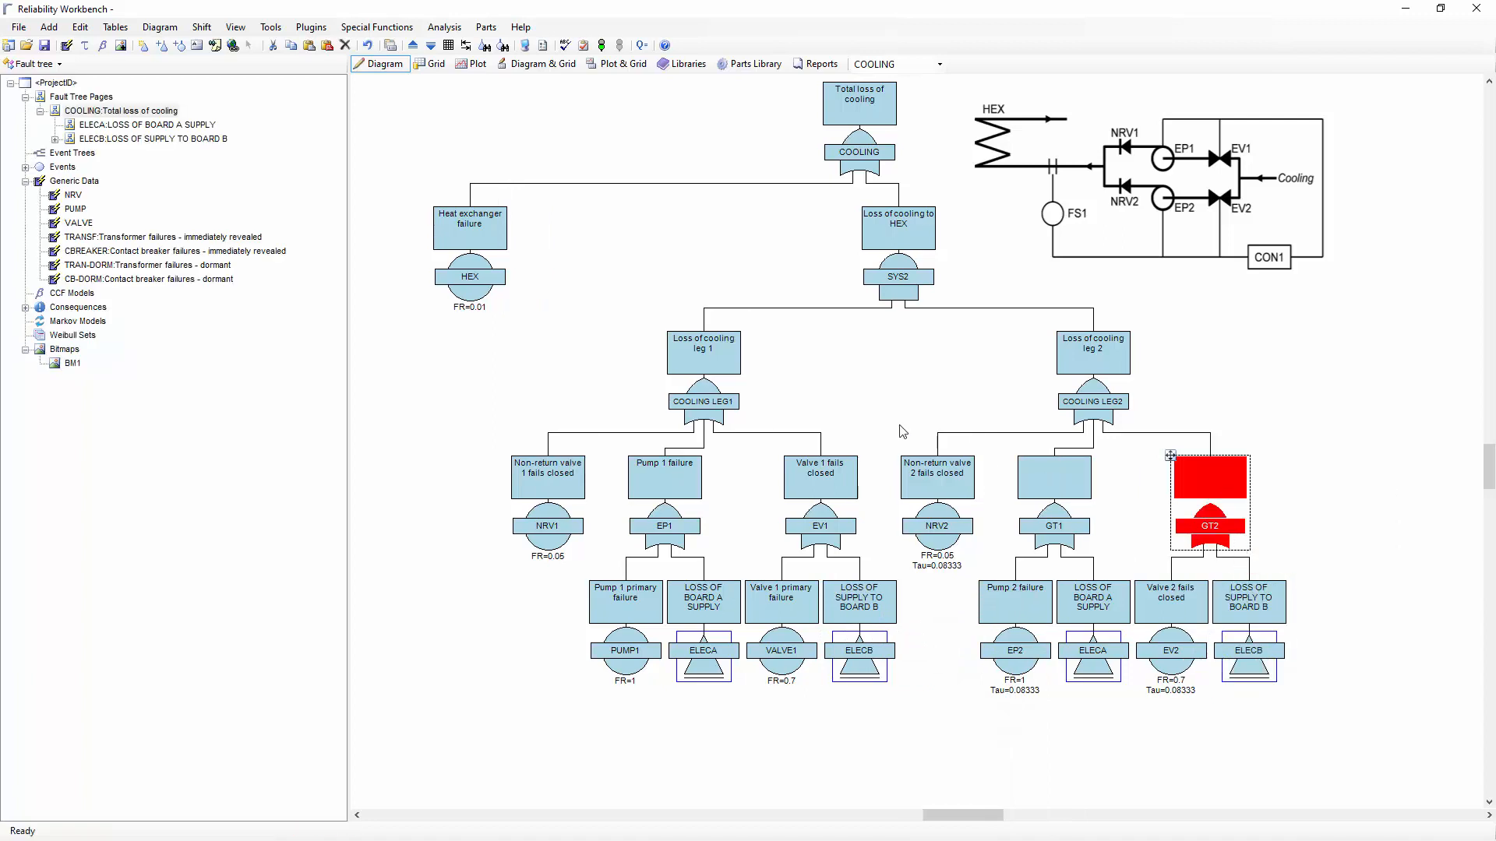
- In a grid of gates beside the diagram, rename GT1 as PUMP2 and describe it as "Pump 2 fails"
{"action": "left_click", "coordinate": [539, 64]}
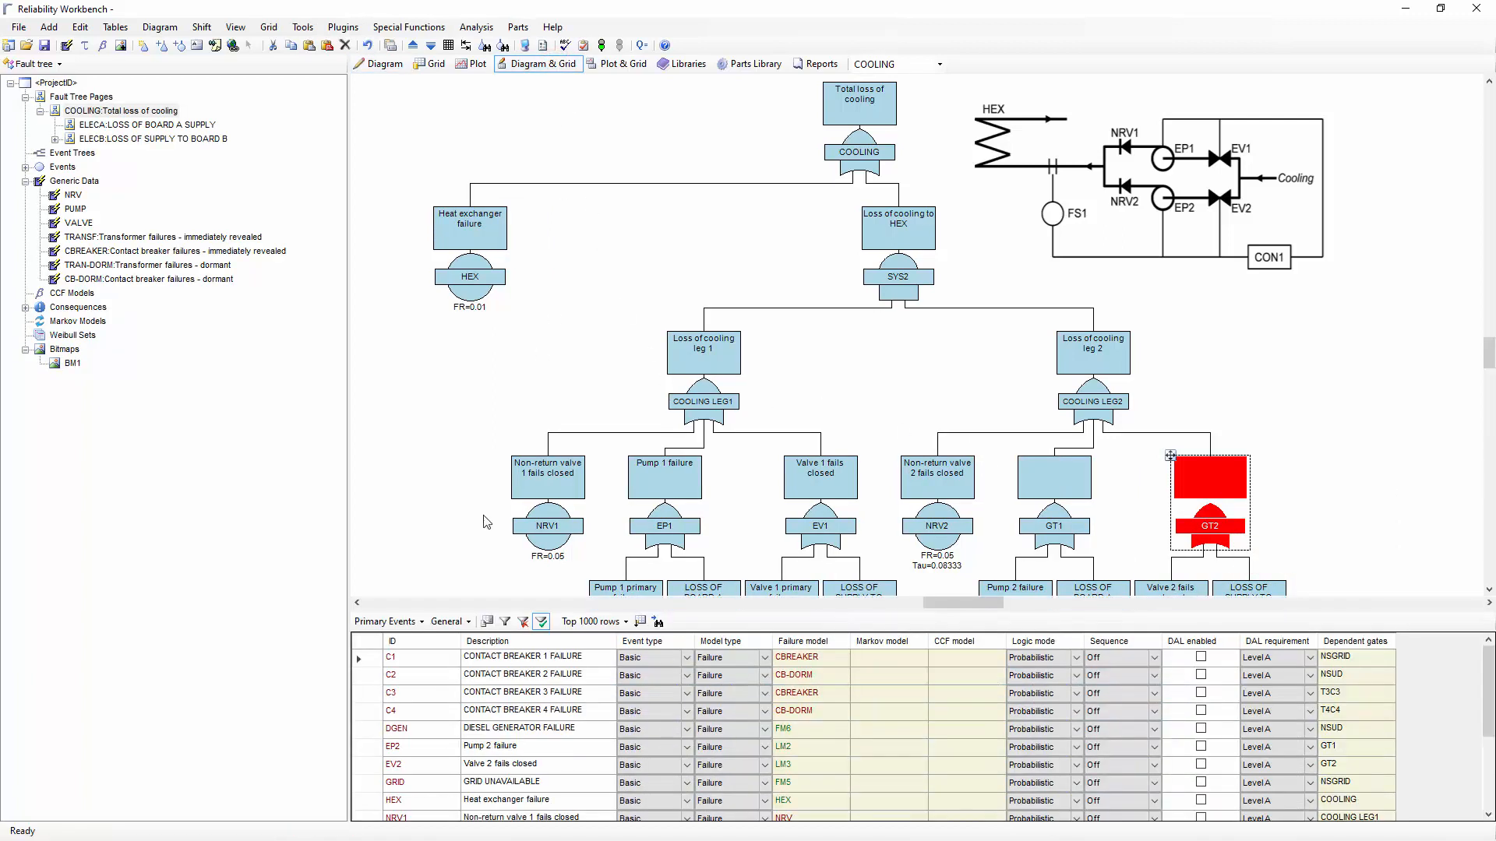
{"action": "scroll", "coordinate": [1103, 452], "scroll_direction": "down", "scroll_amount": 3}
{"action": "left_click", "coordinate": [375, 622]}
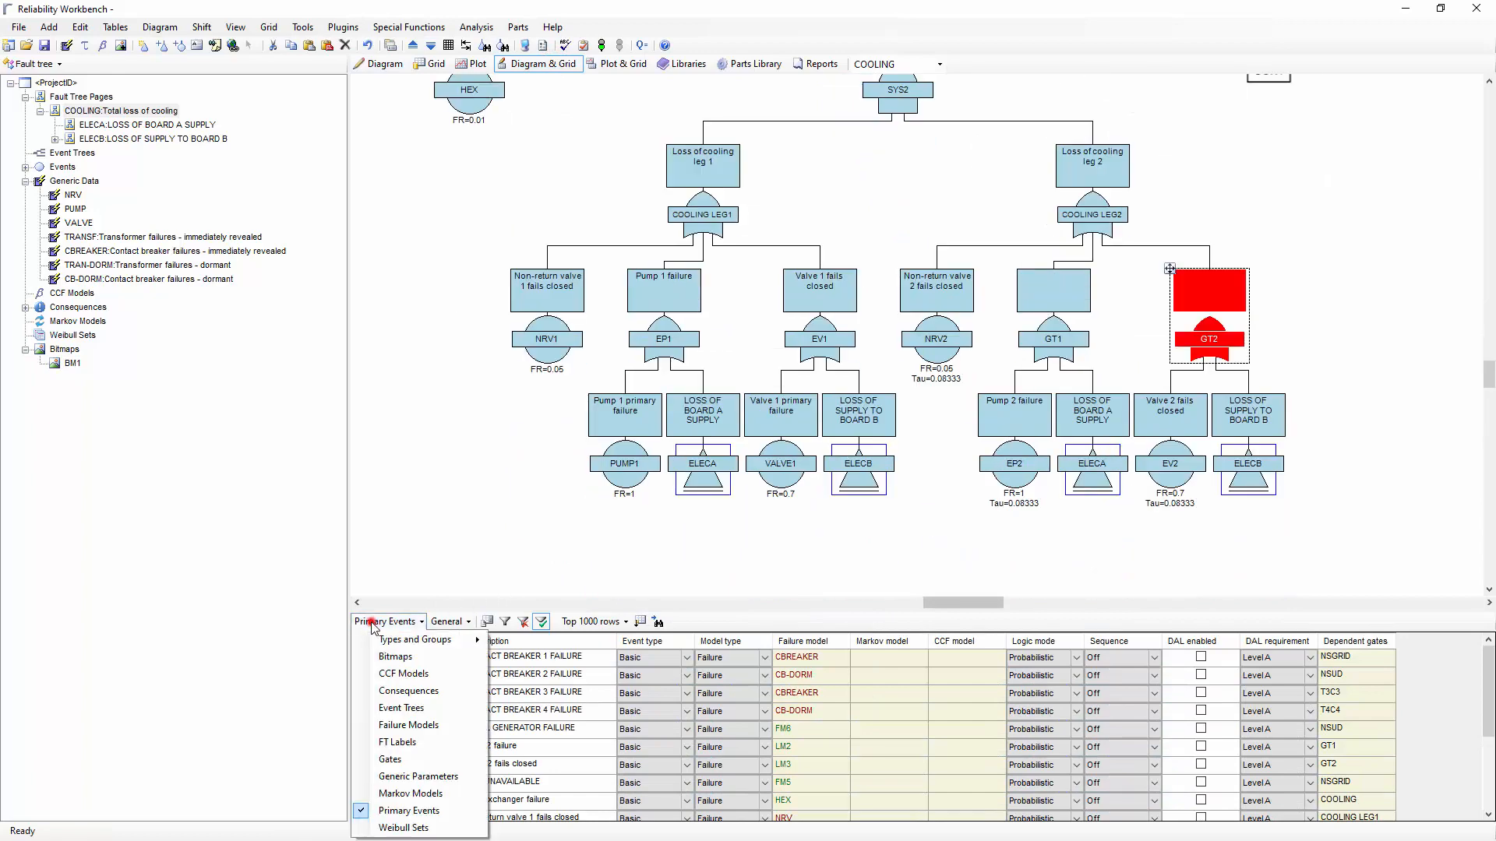
{"action": "left_click", "coordinate": [397, 755]}
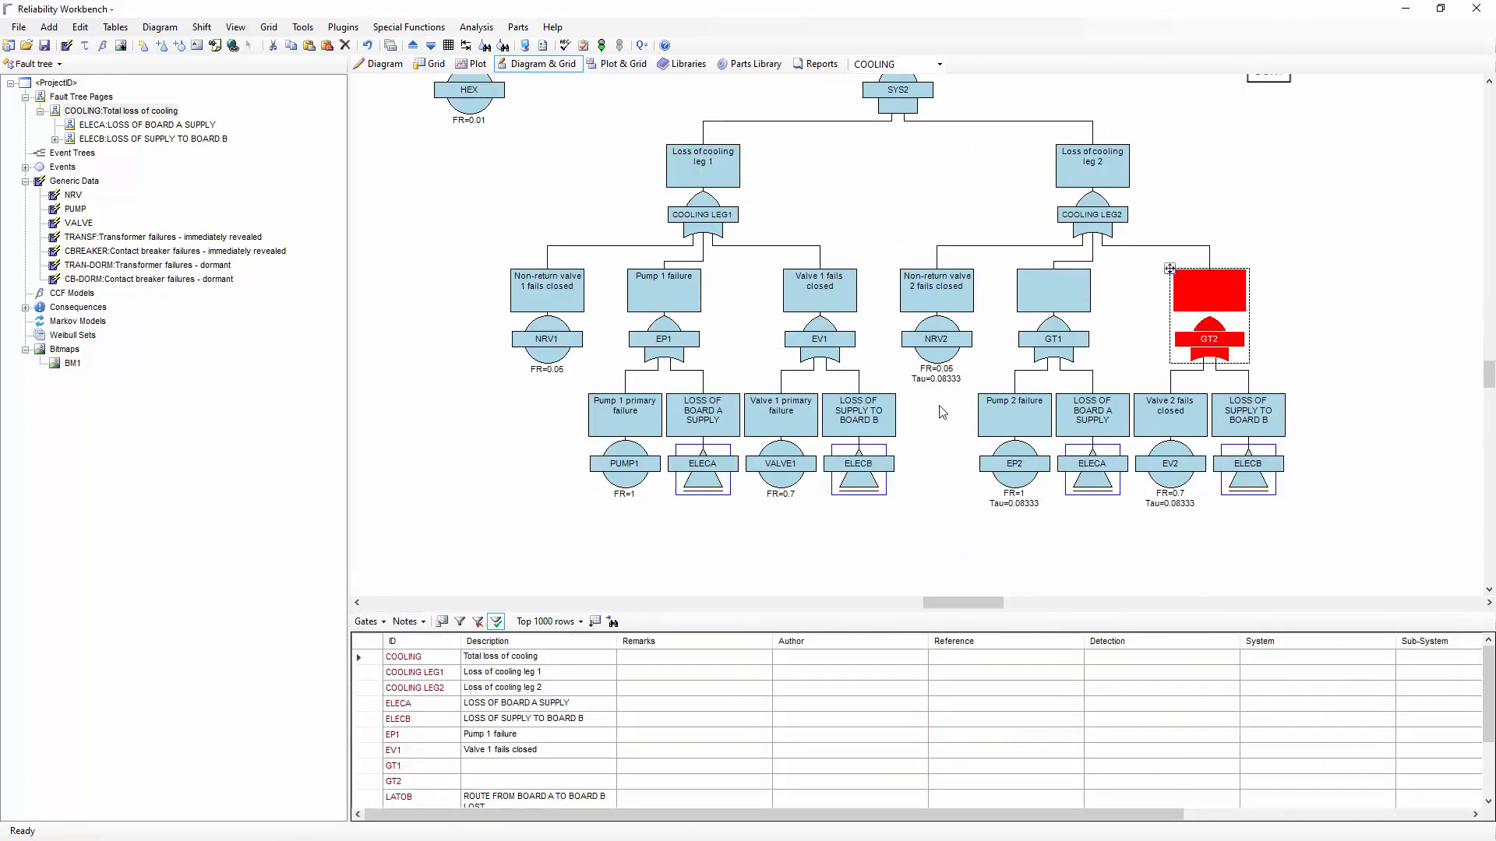
{"action": "left_click", "coordinate": [415, 768]}
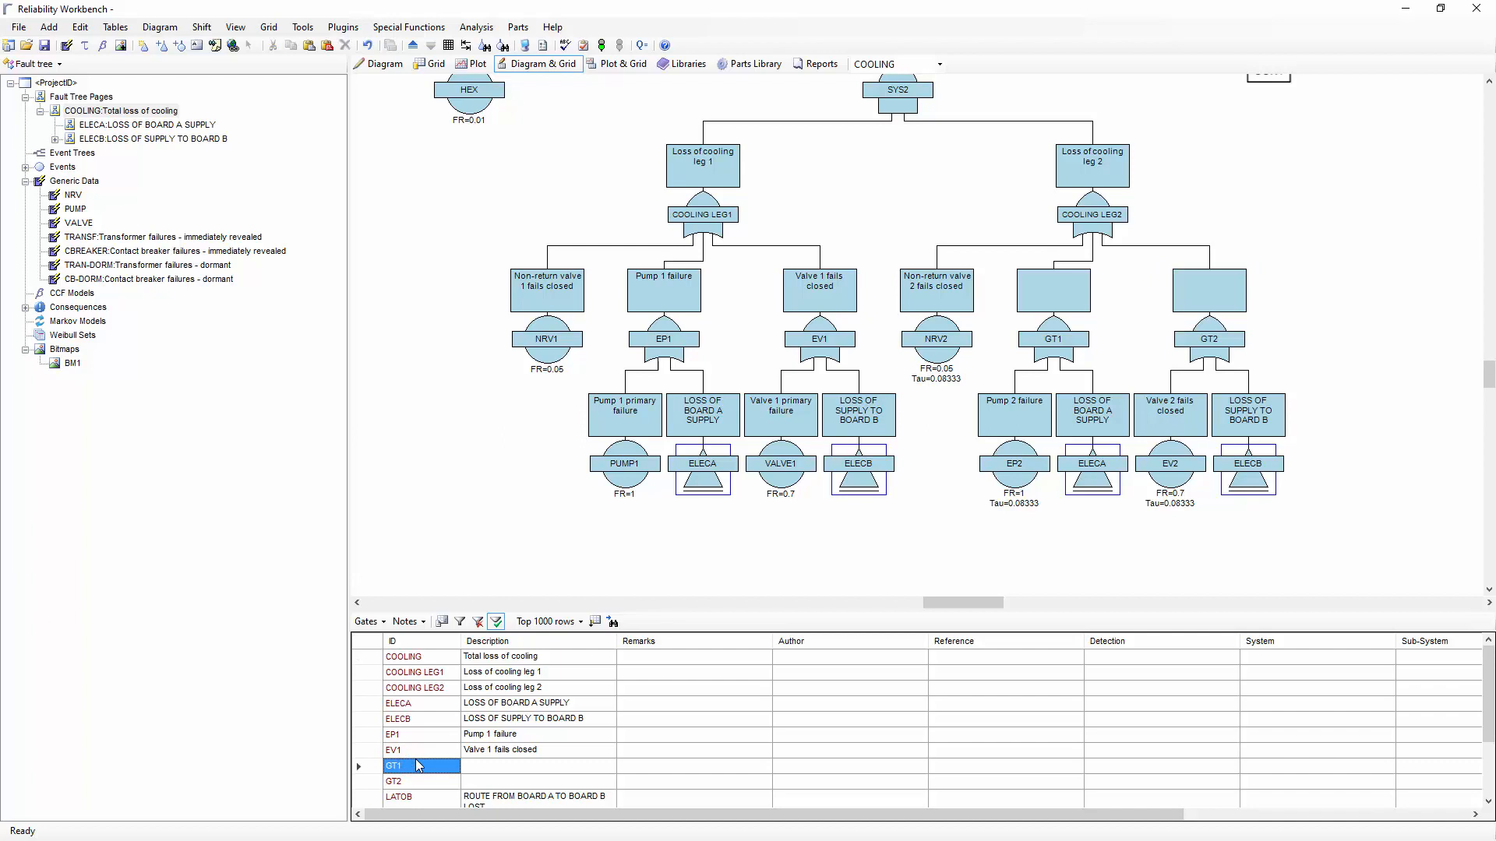
{"action": "type", "text": "VA"}
{"action": "key", "text": "Tab"}
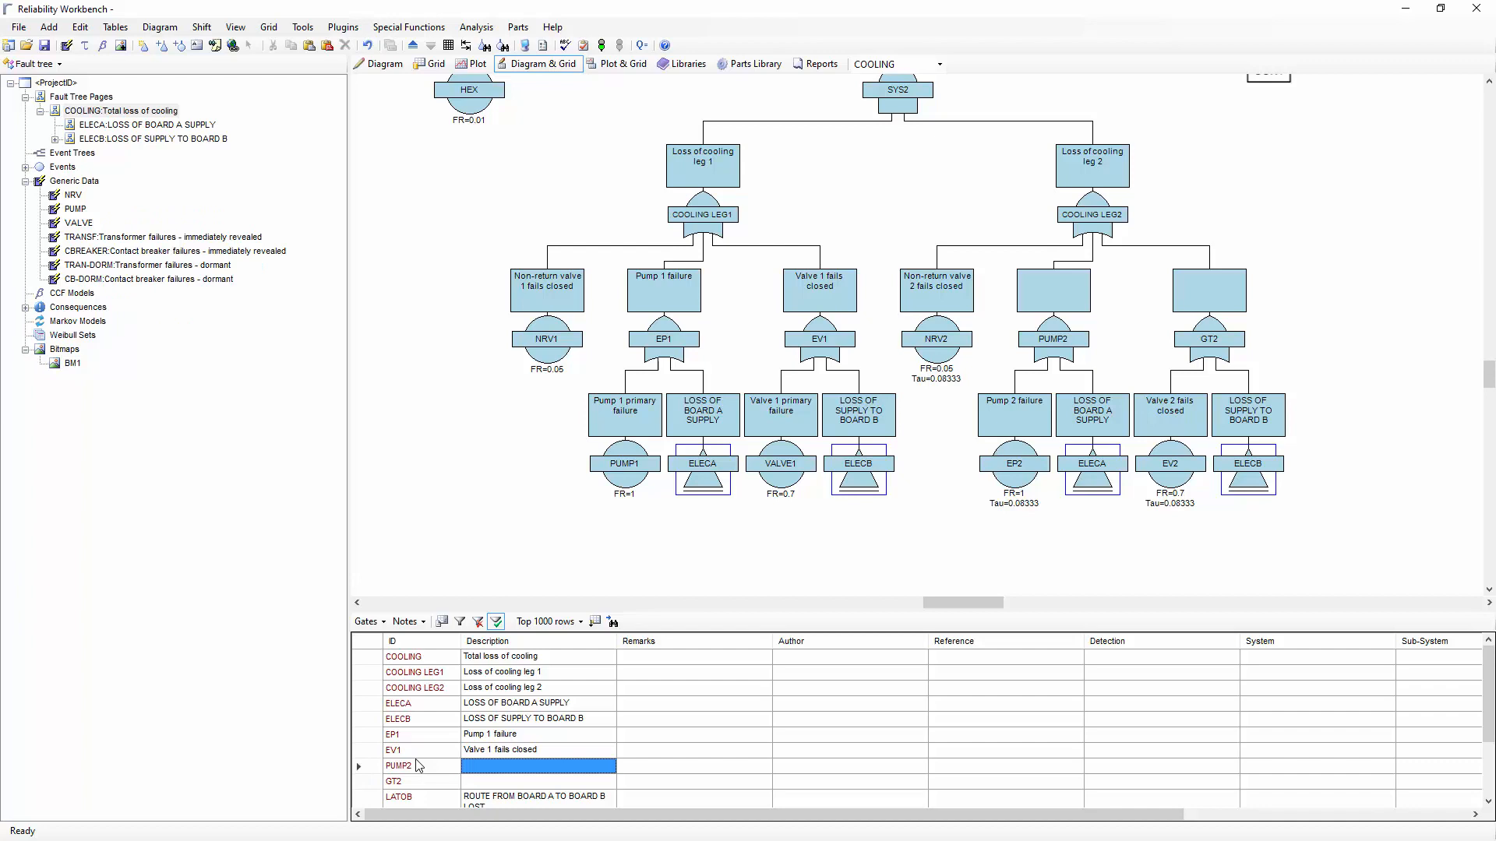
{"action": "type", "text": "Pump 2 fails"}
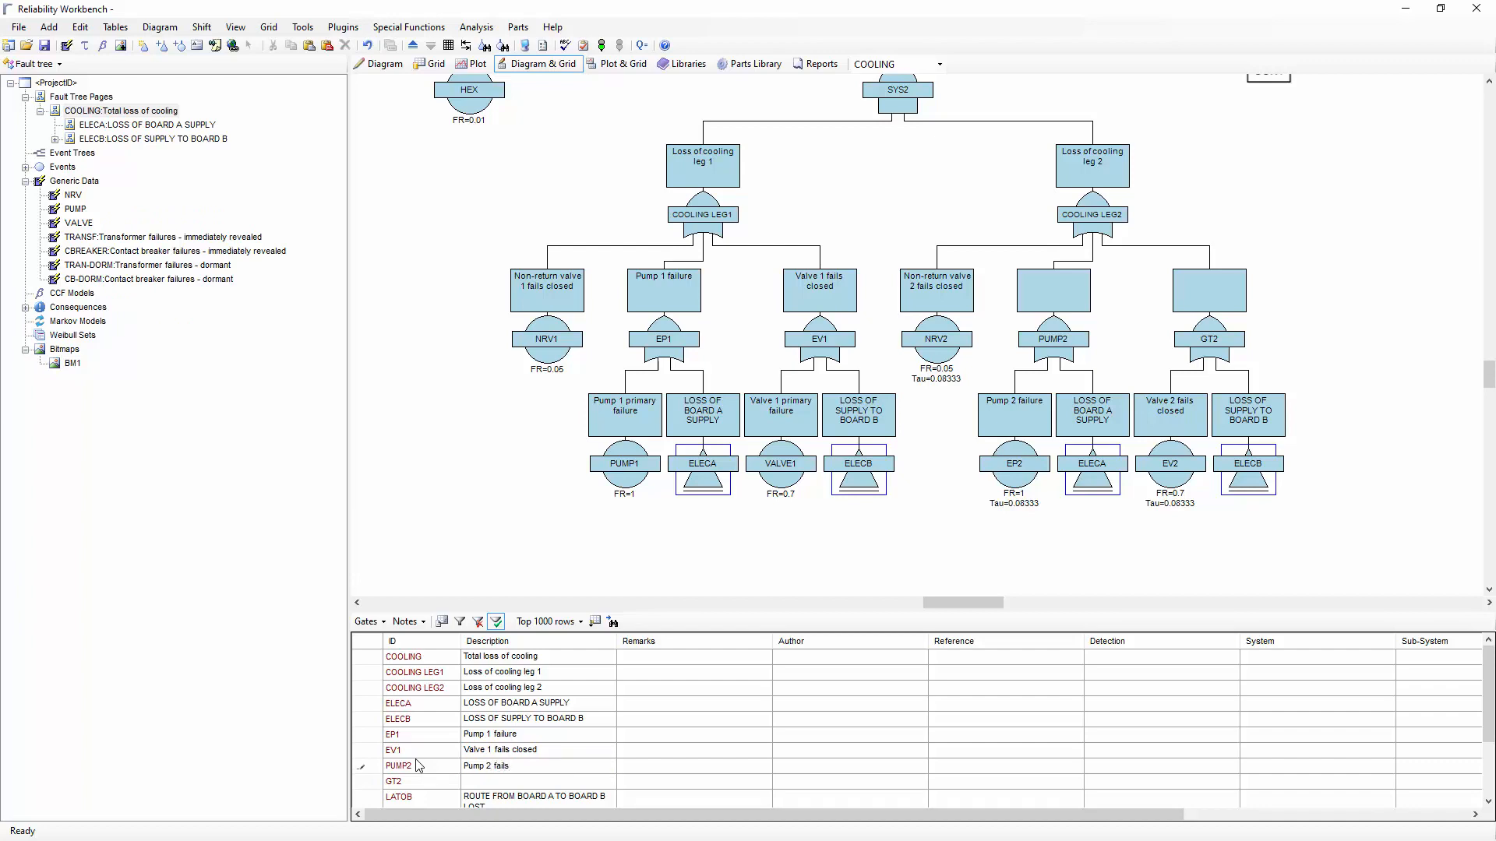
{"action": "key", "text": "Return"}
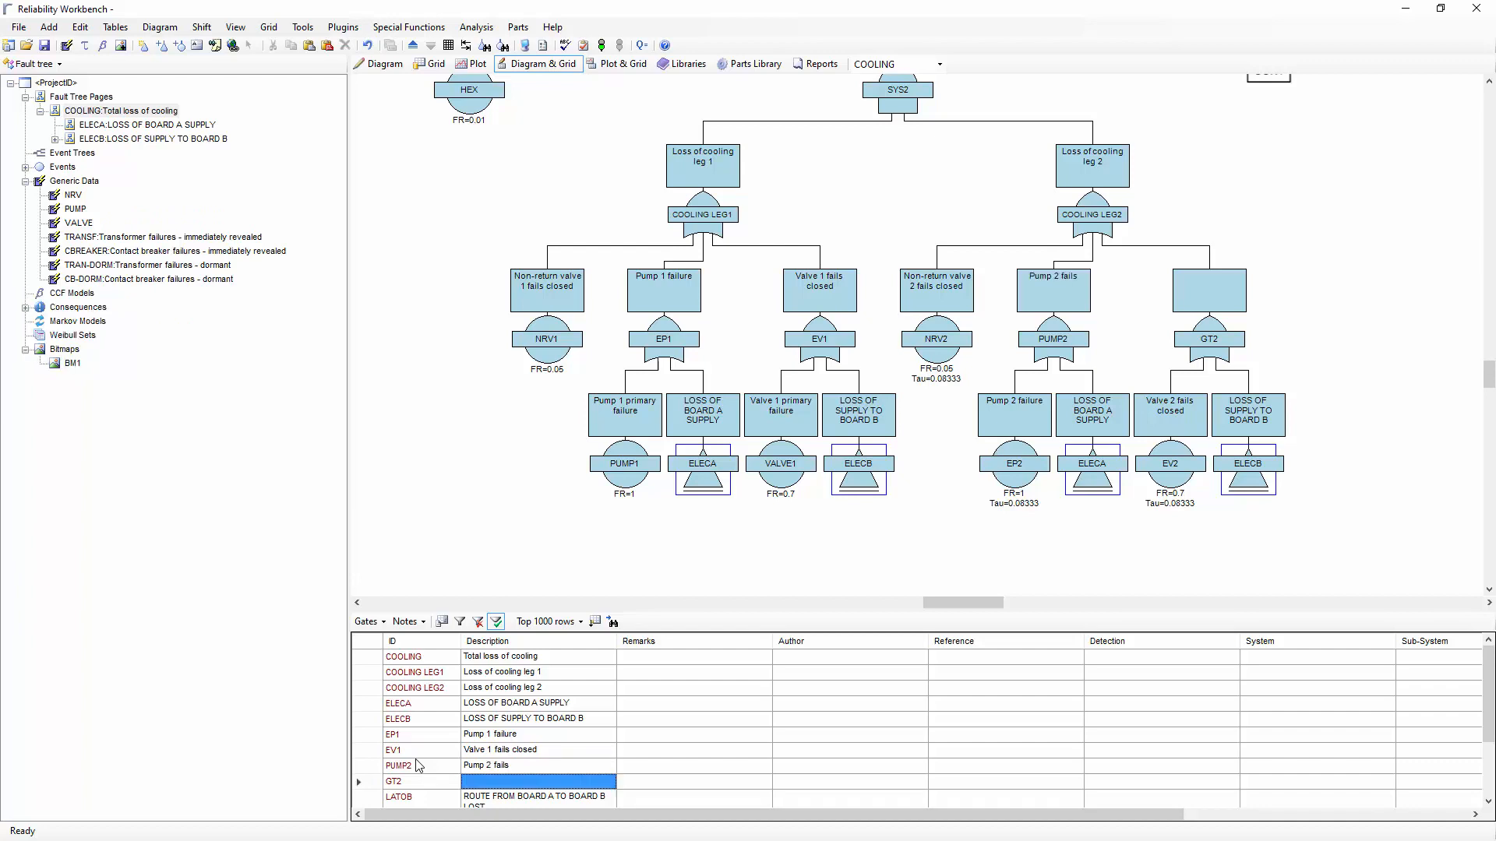
- Rename gate GT2 as VALVE2 with the description "Valve 2 fails", and return to the diagram-only view
{"action": "key", "text": "shift+Tab"}
{"action": "type", "text": "VALVE"}
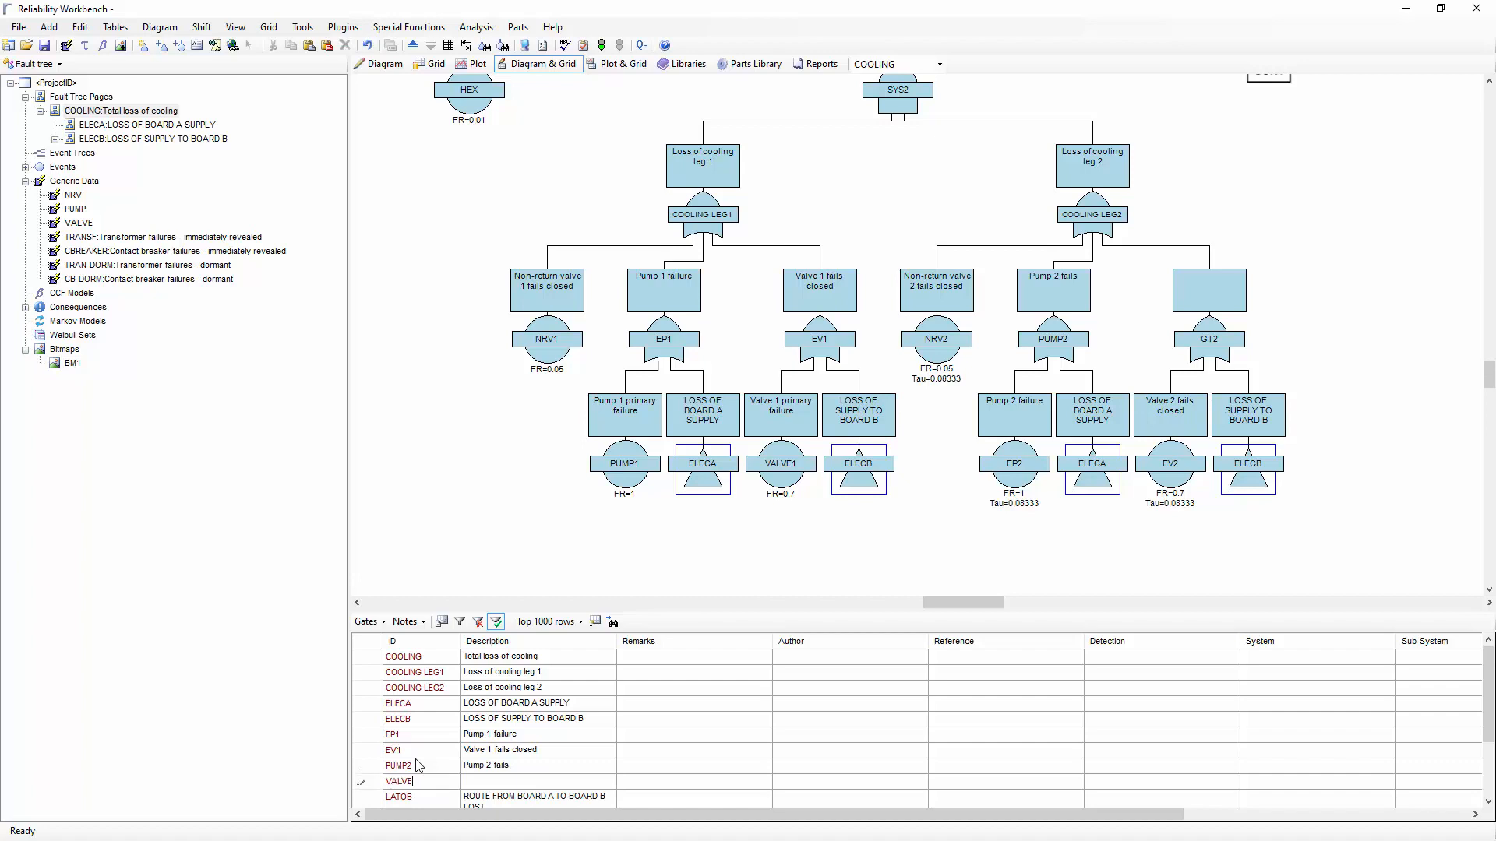
{"action": "type", "text": "2"}
{"action": "key", "text": "Tab"}
{"action": "type", "text": "Valve 2 fails"}
{"action": "key", "text": "Return"}
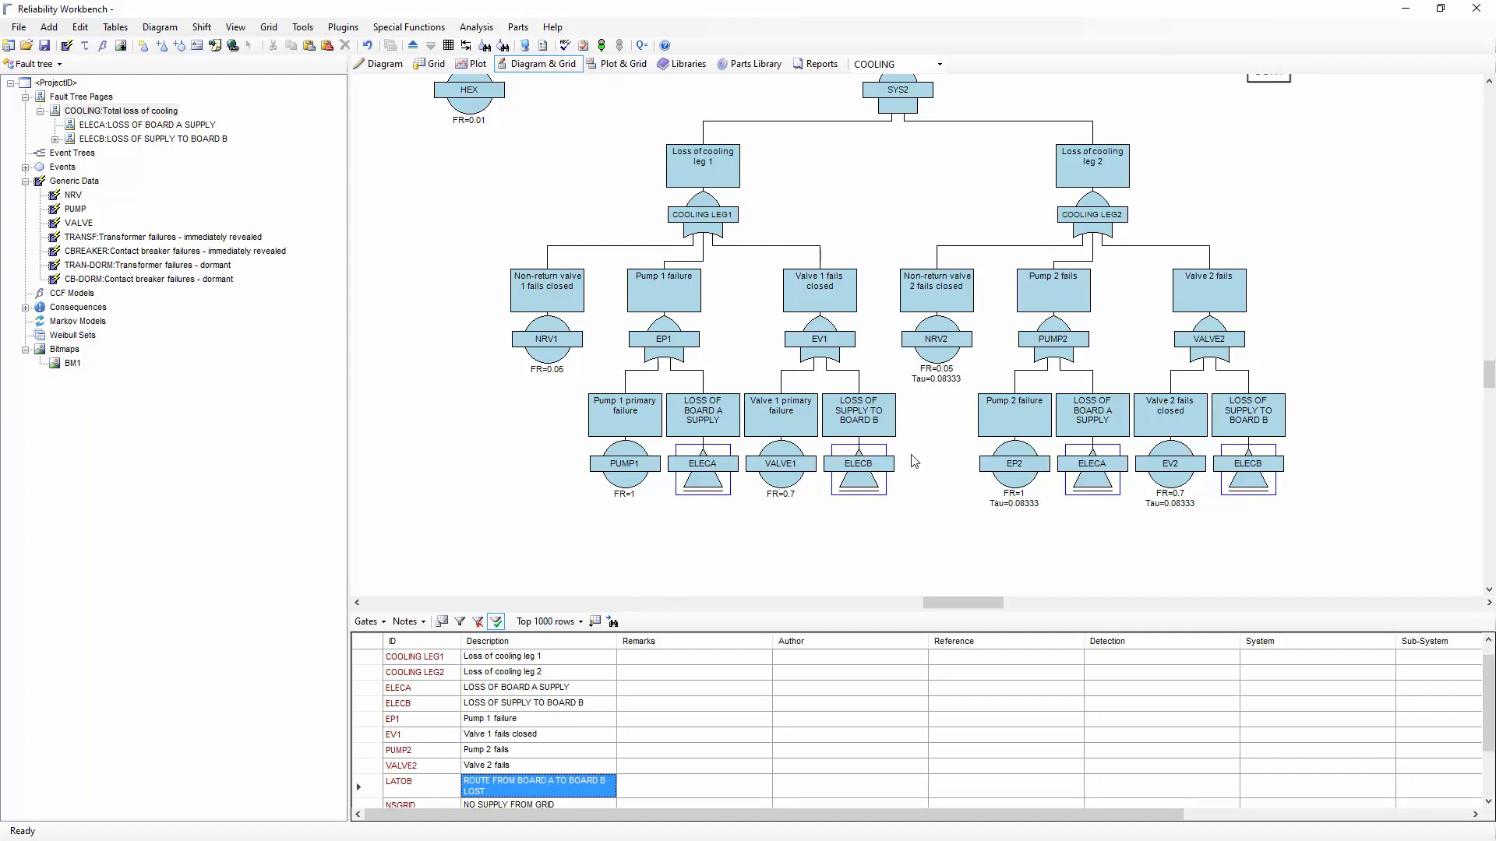
{"action": "left_click", "coordinate": [374, 70]}
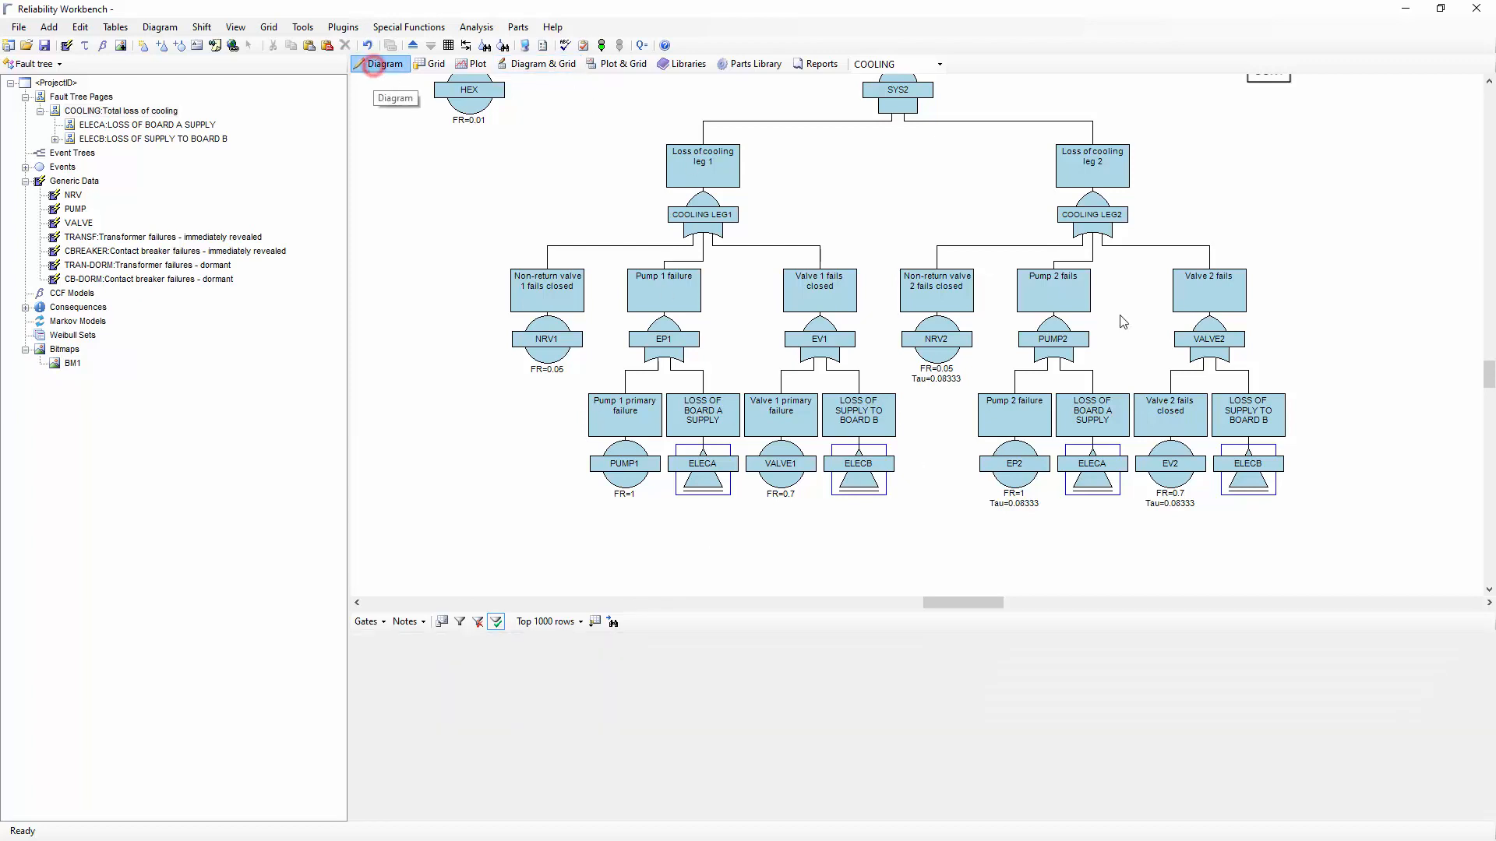
{"action": "left_click_drag", "start_coordinate": [1490, 546], "coordinate": [1490, 449]}
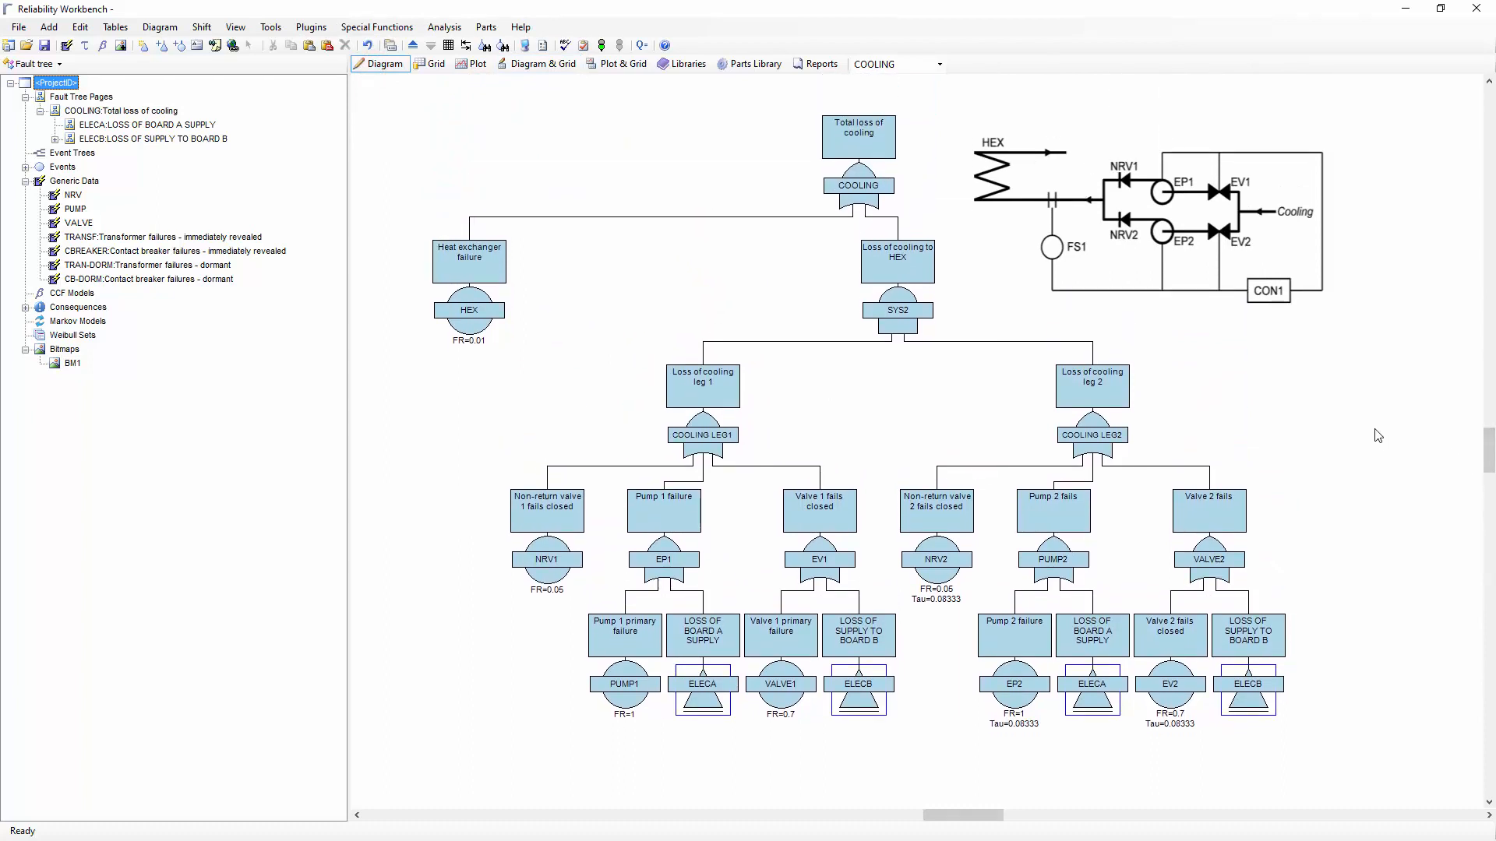
- In the project options, check the failure rate units and set the system lifetime to 10
{"action": "left_click", "coordinate": [544, 46]}
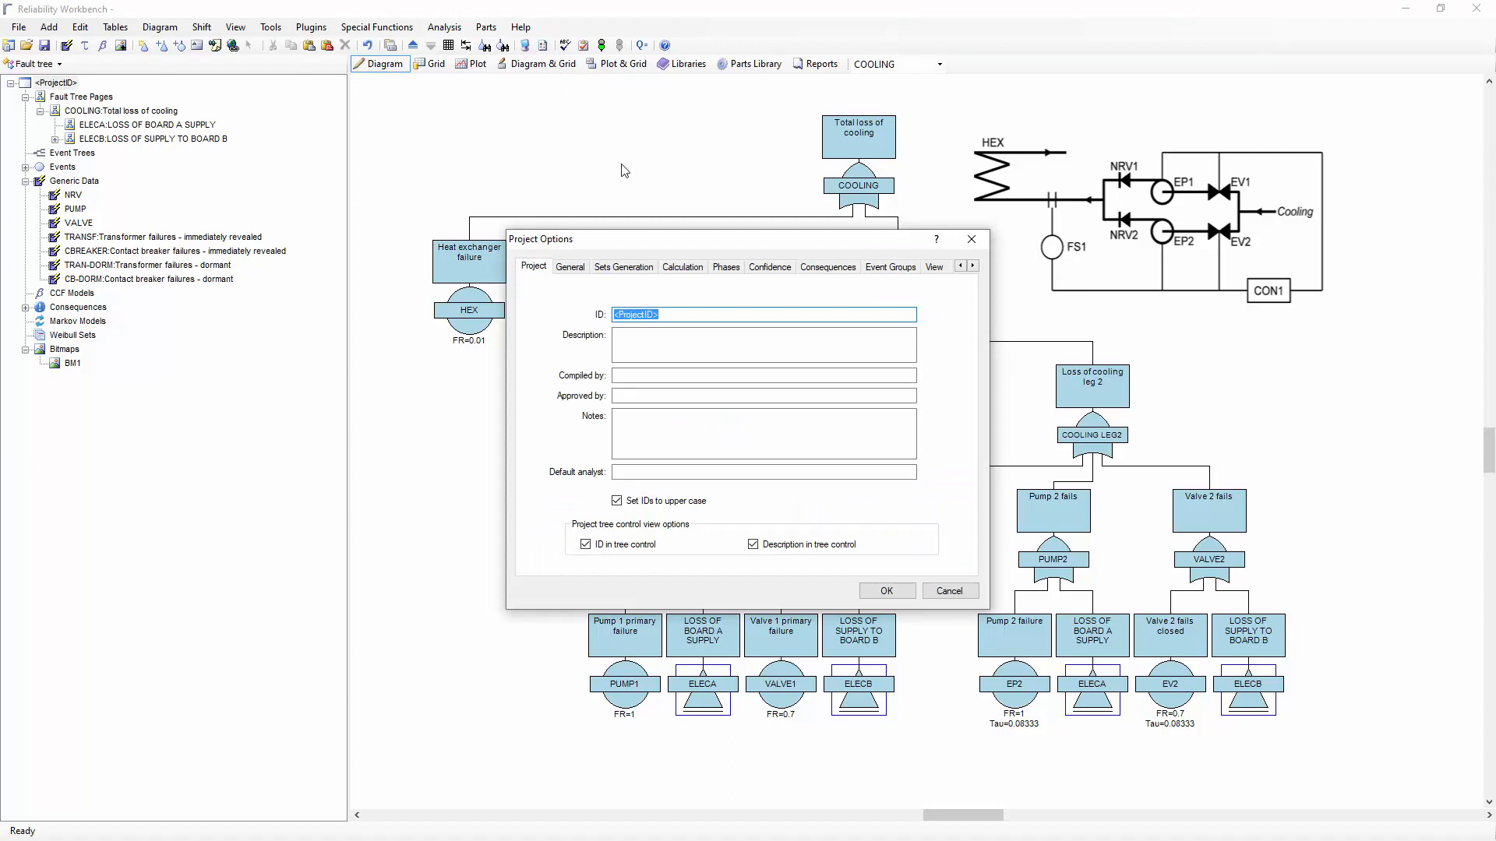
{"action": "left_click", "coordinate": [660, 269]}
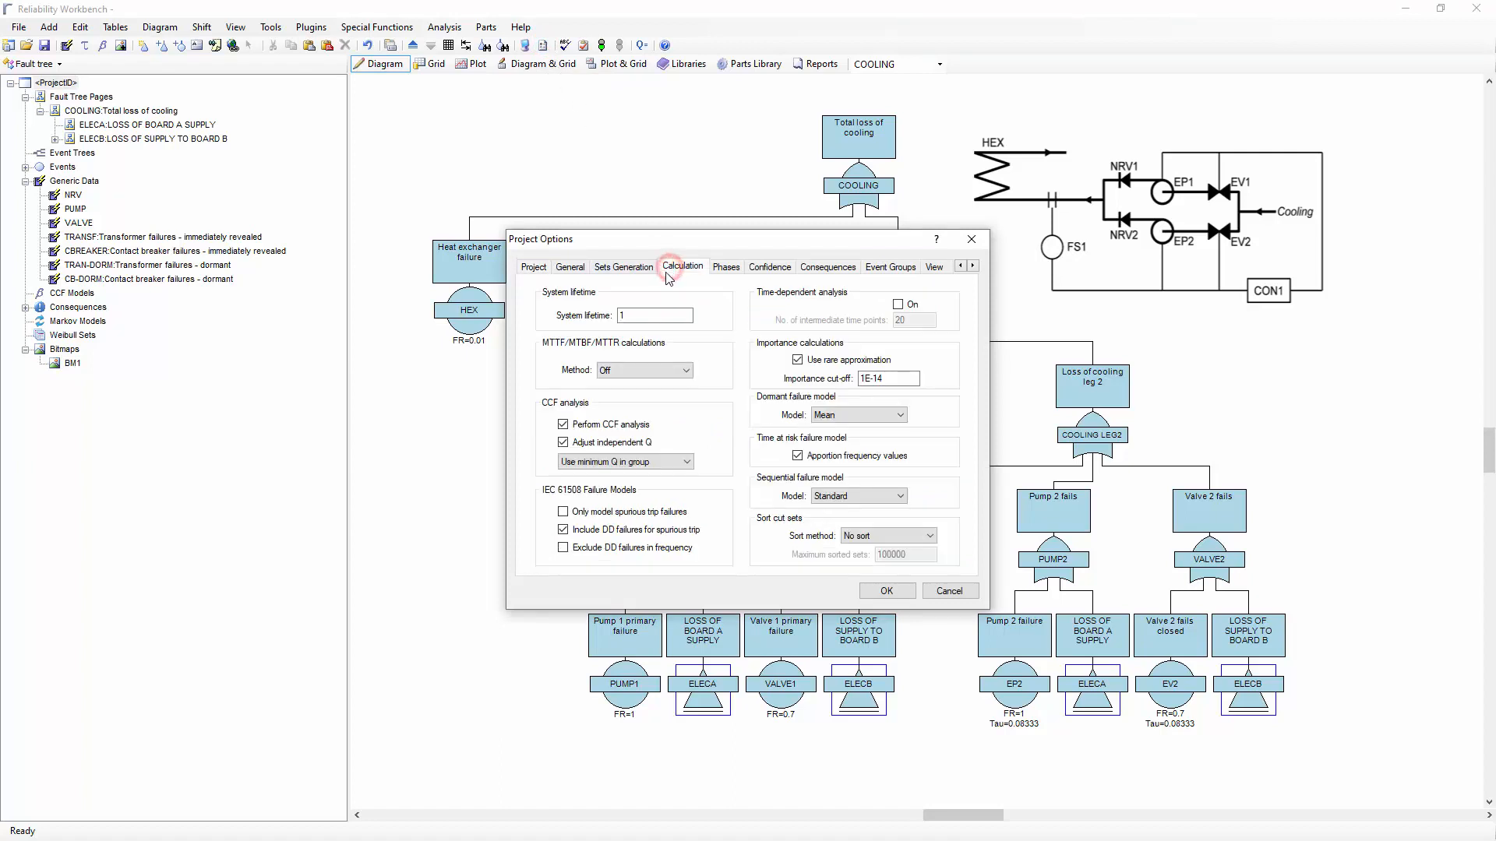
{"action": "left_click", "coordinate": [647, 315]}
{"action": "left_click", "coordinate": [577, 268]}
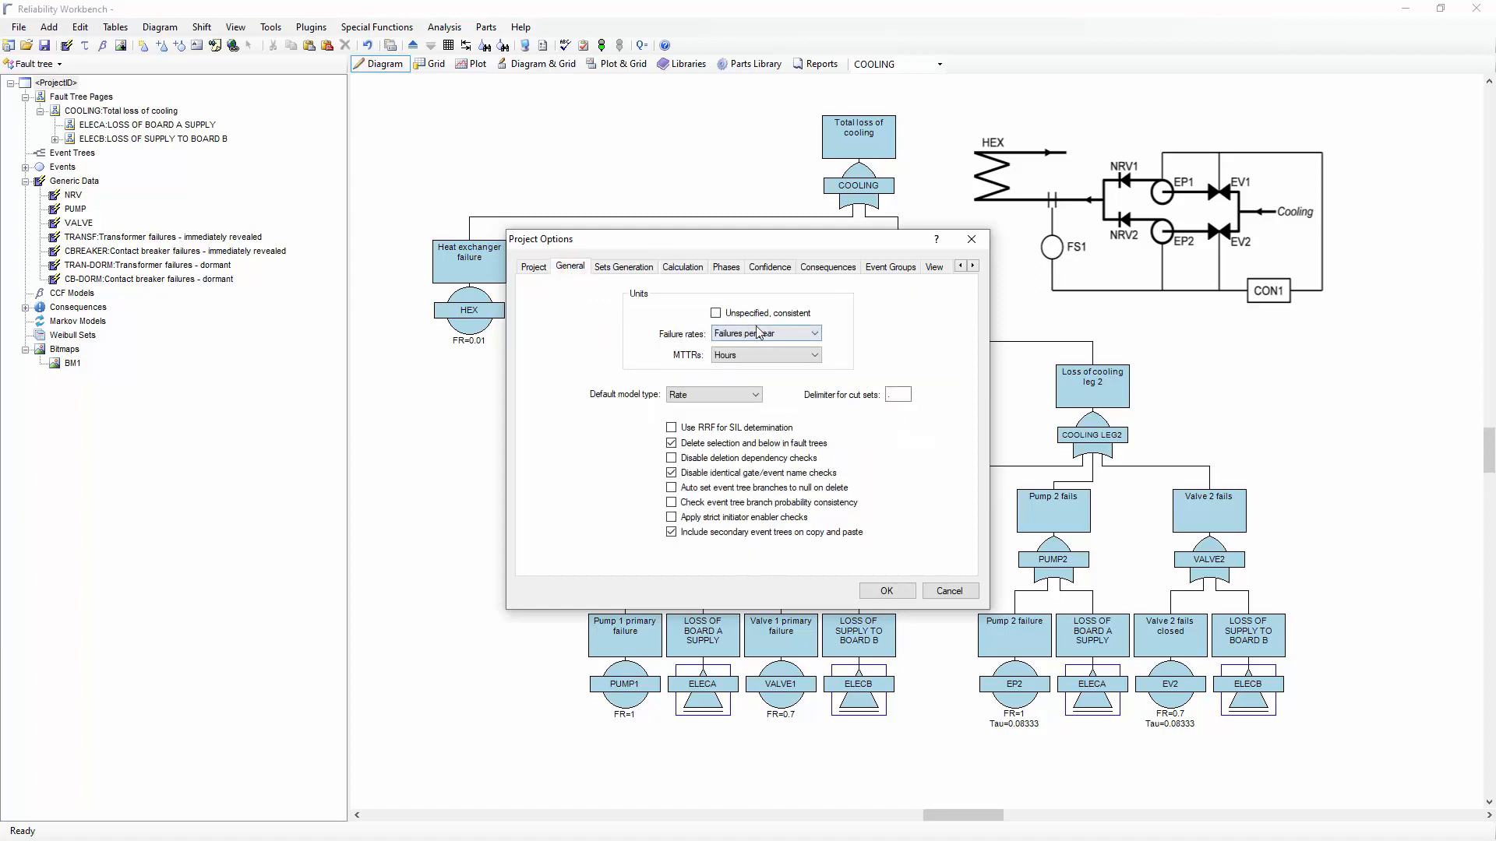
{"action": "left_click", "coordinate": [677, 265]}
{"action": "left_click", "coordinate": [683, 315]}
{"action": "type", "text": "0"}
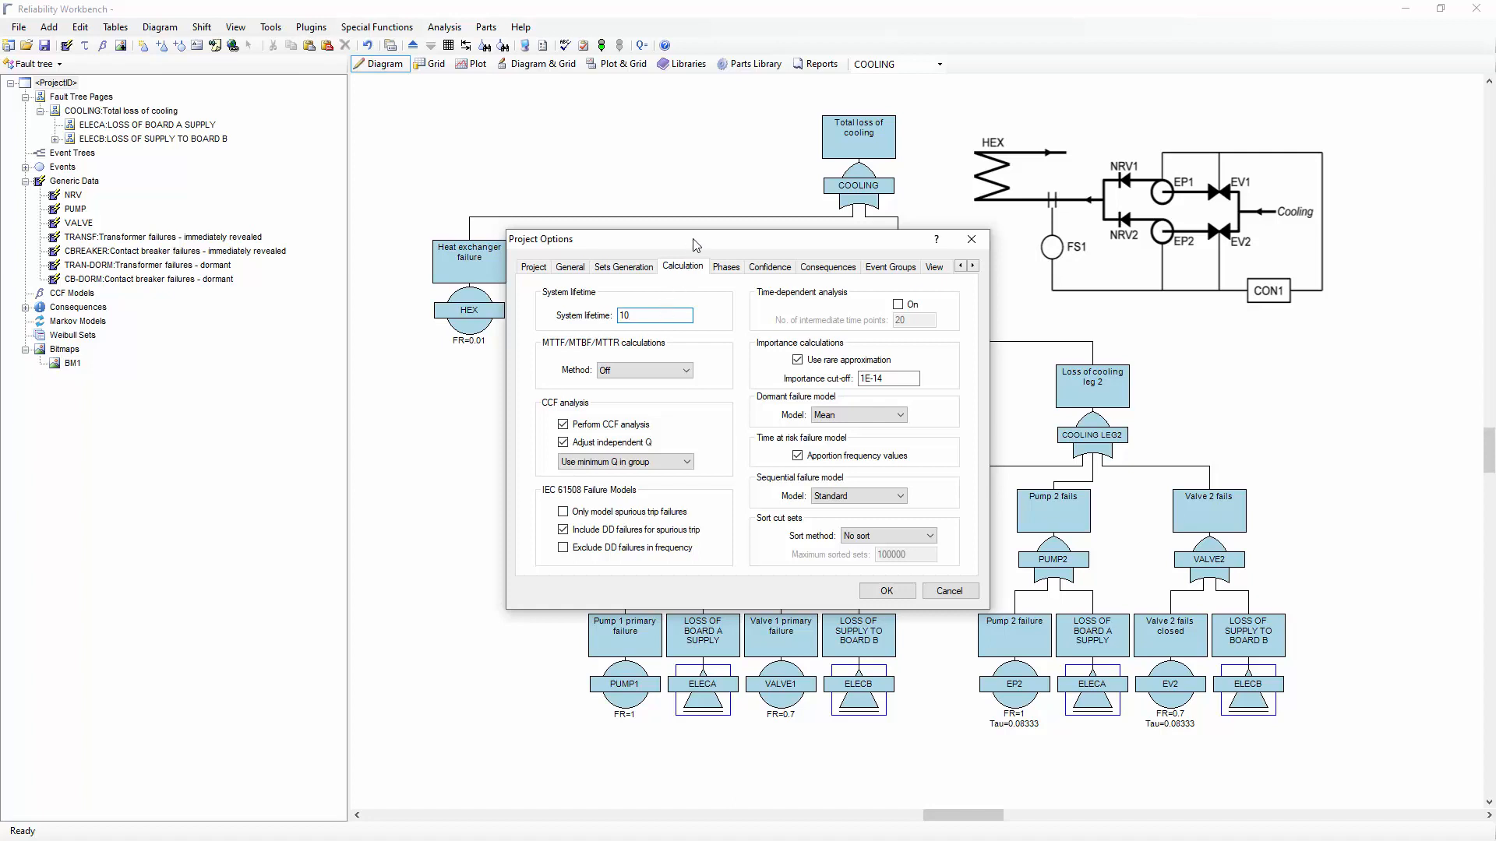
- In the sets generation options, choose custom approximation methods and turn on Expand modularized sets for fault trees
{"action": "left_click", "coordinate": [628, 268]}
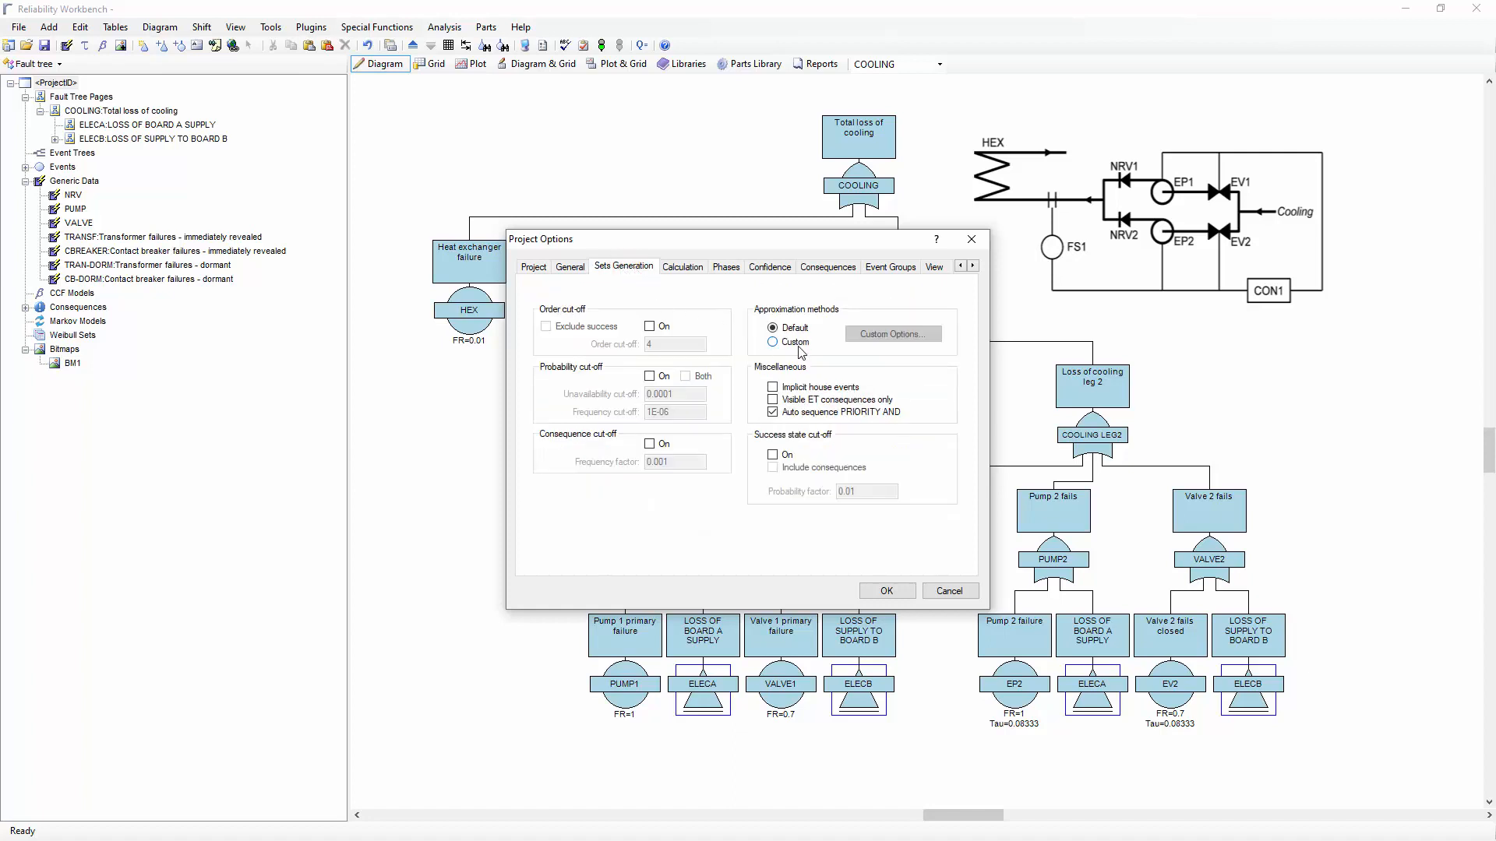
{"action": "left_click", "coordinate": [797, 344]}
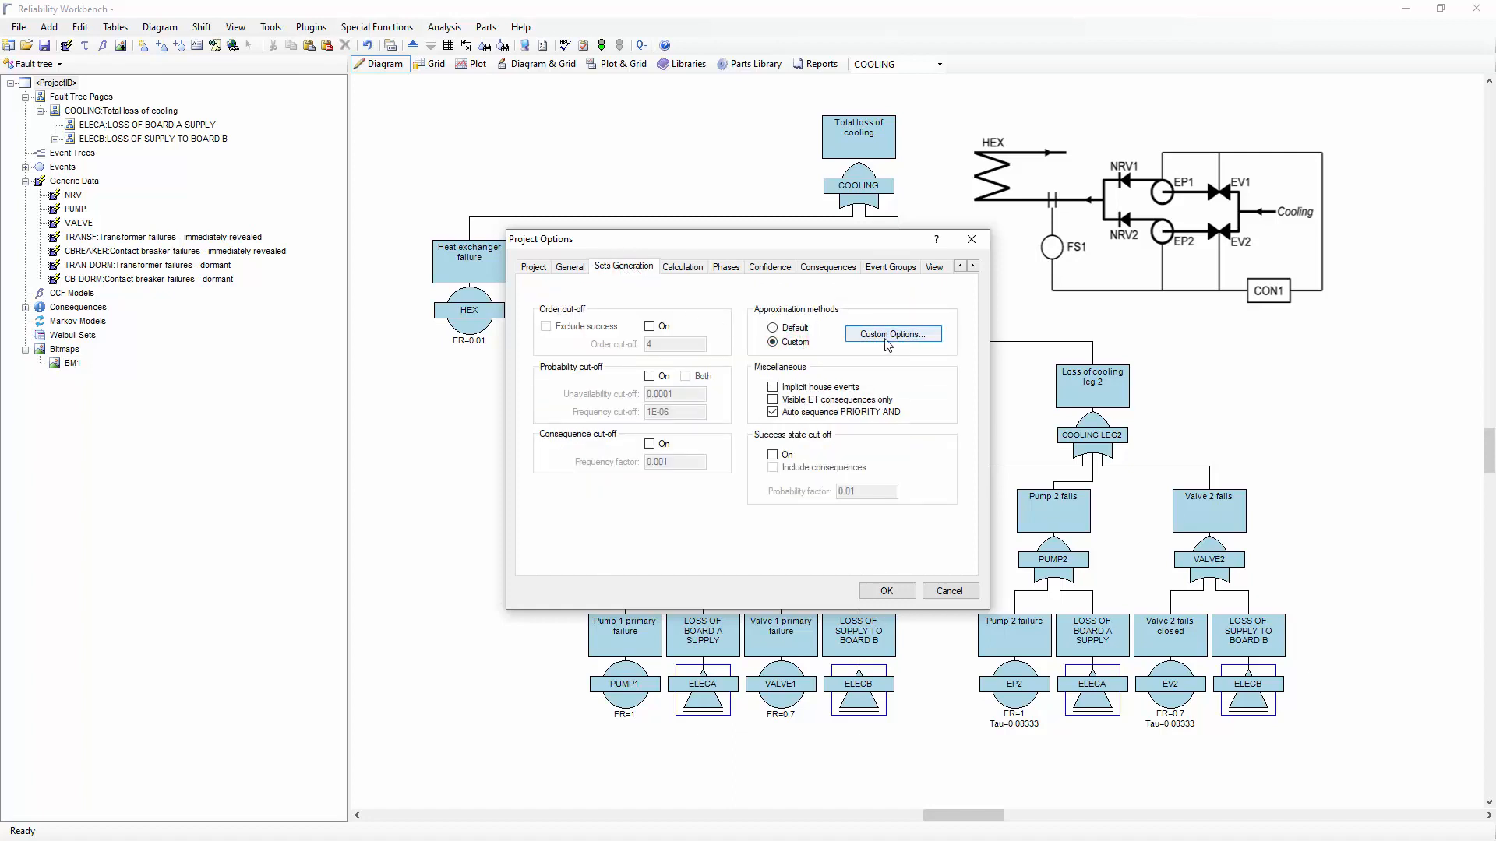
{"action": "left_click", "coordinate": [890, 335]}
{"action": "left_click", "coordinate": [606, 441]}
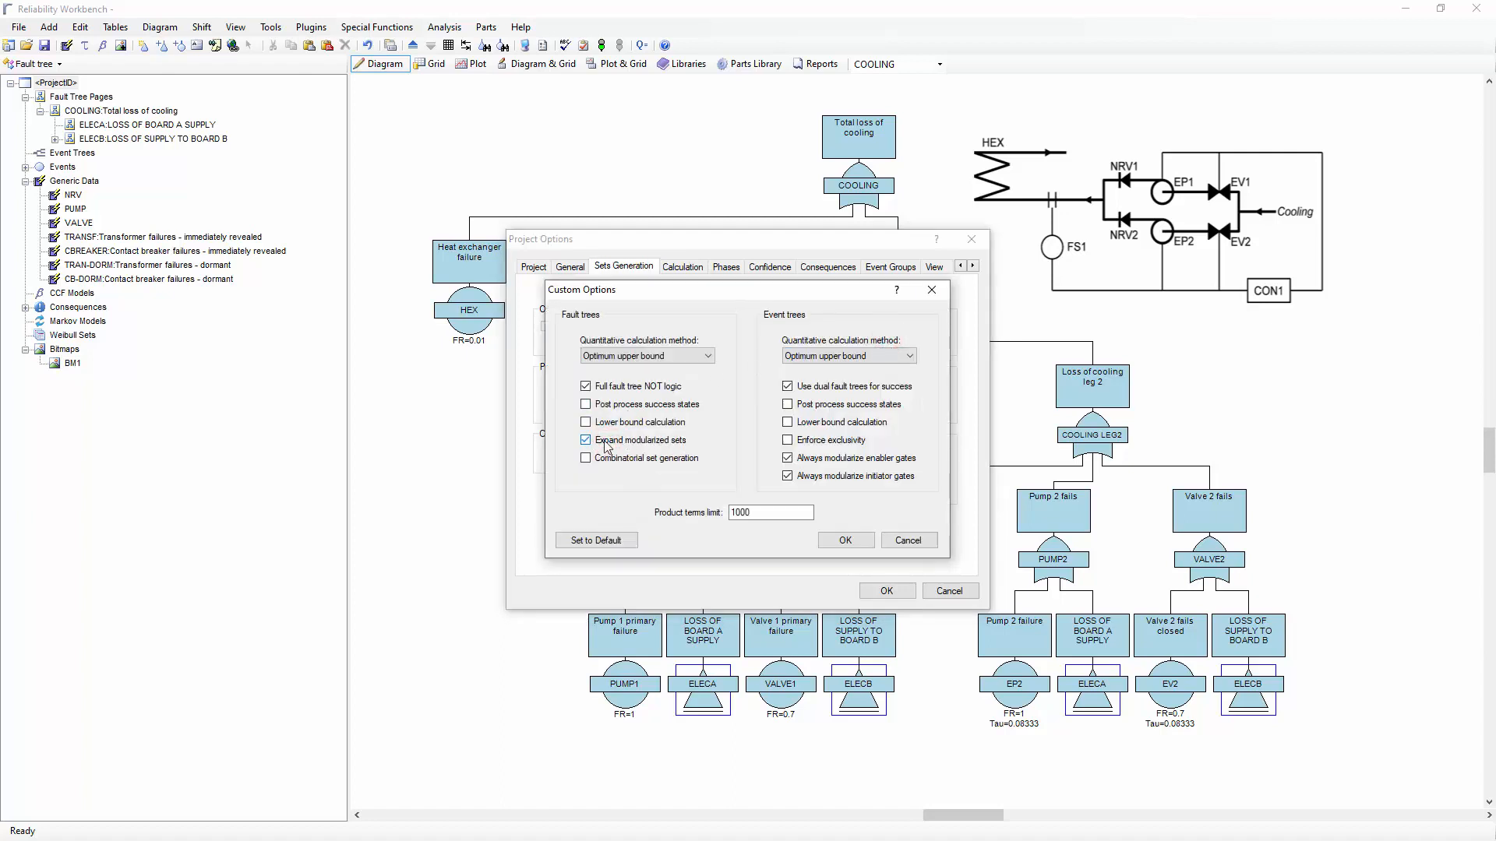
{"action": "left_click", "coordinate": [853, 540]}
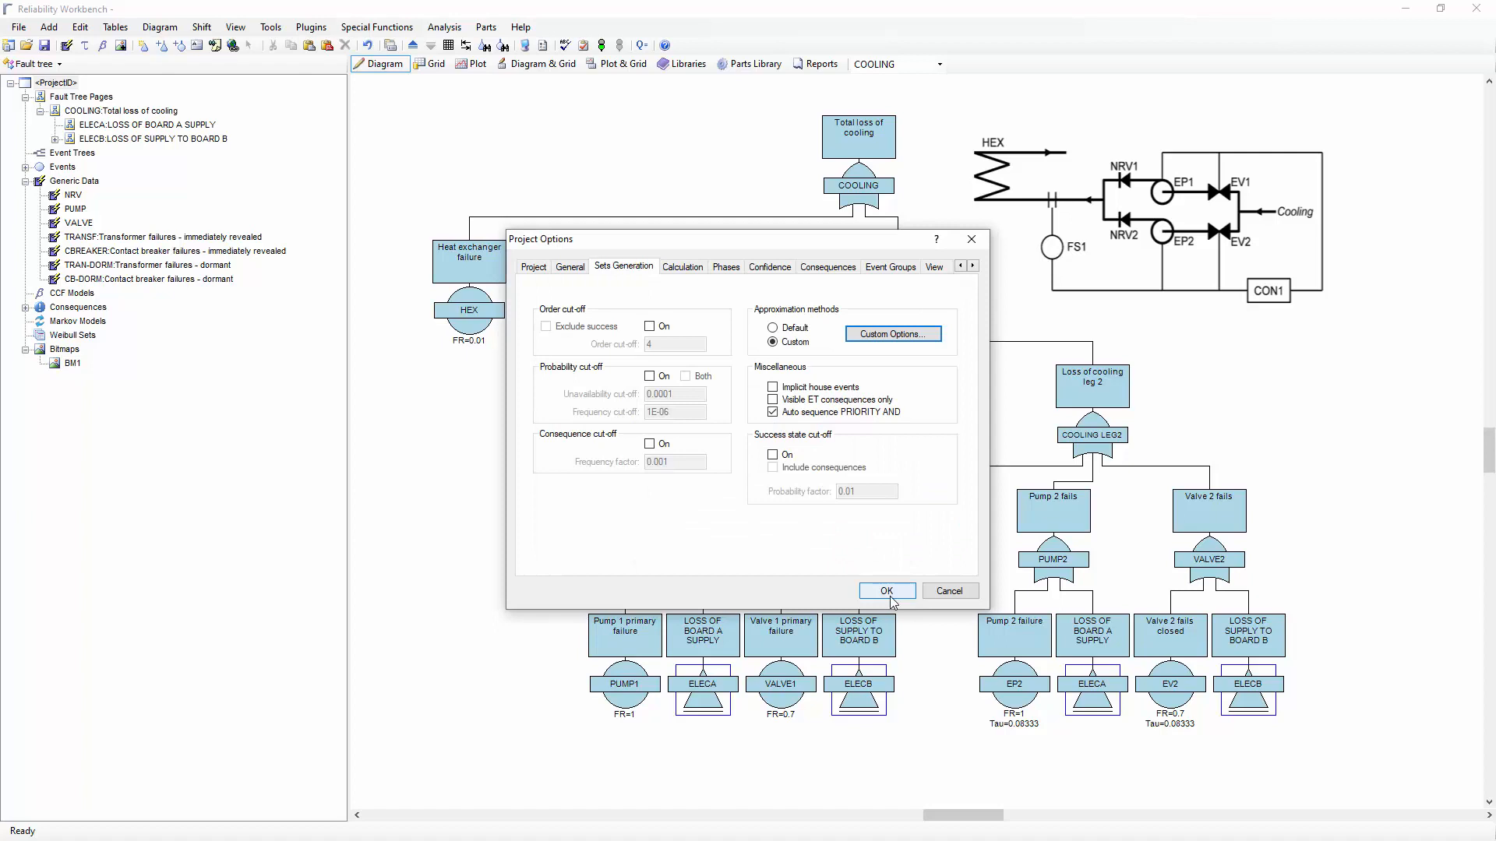
- In the calculation options, set the cut set sort method to Probability and accept the project options
{"action": "left_click", "coordinate": [682, 266]}
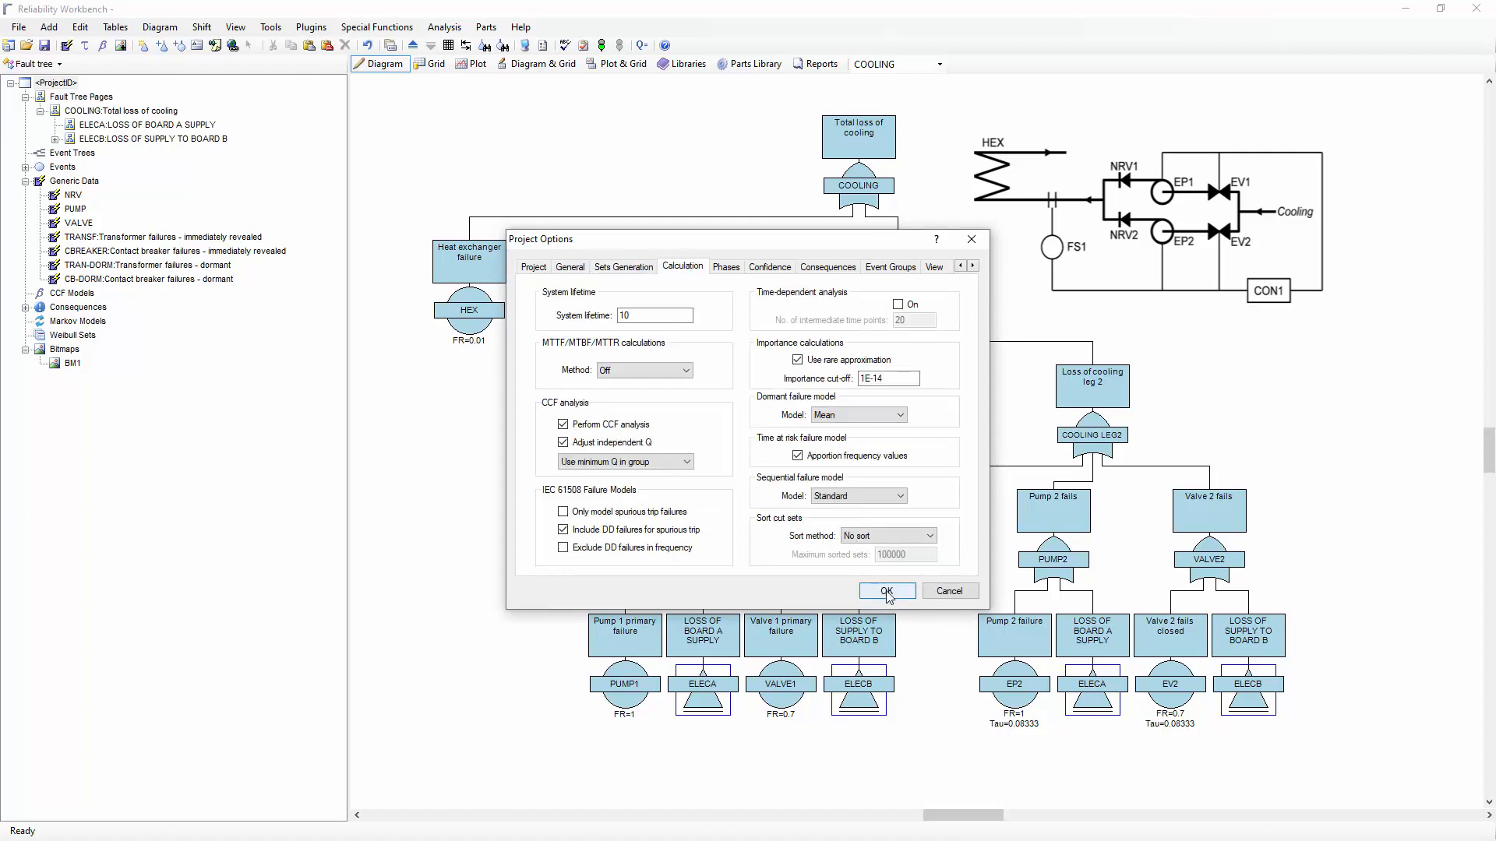
{"action": "left_click", "coordinate": [888, 536]}
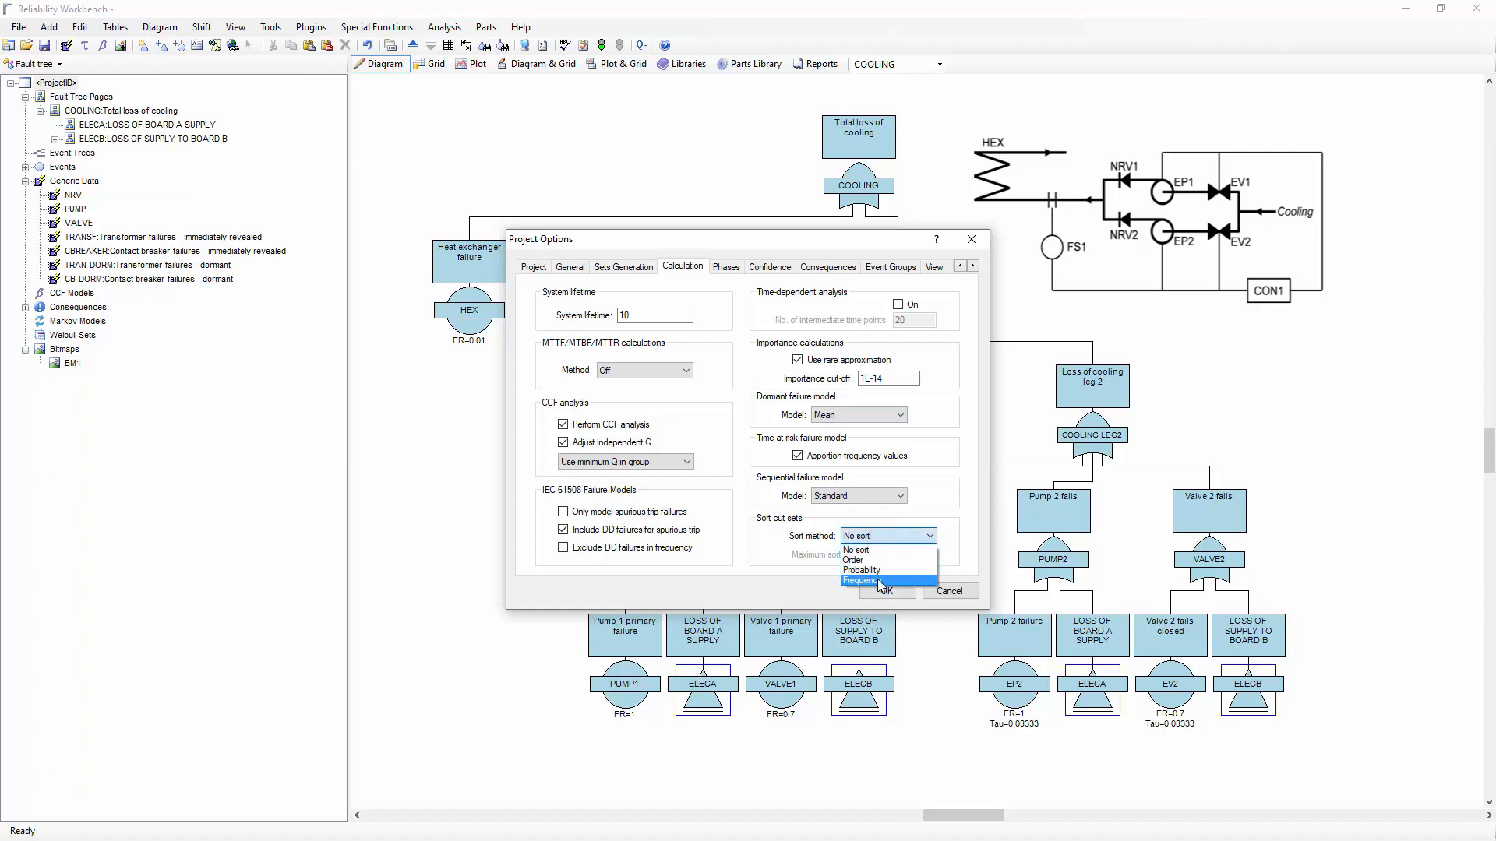
{"action": "left_click", "coordinate": [879, 575]}
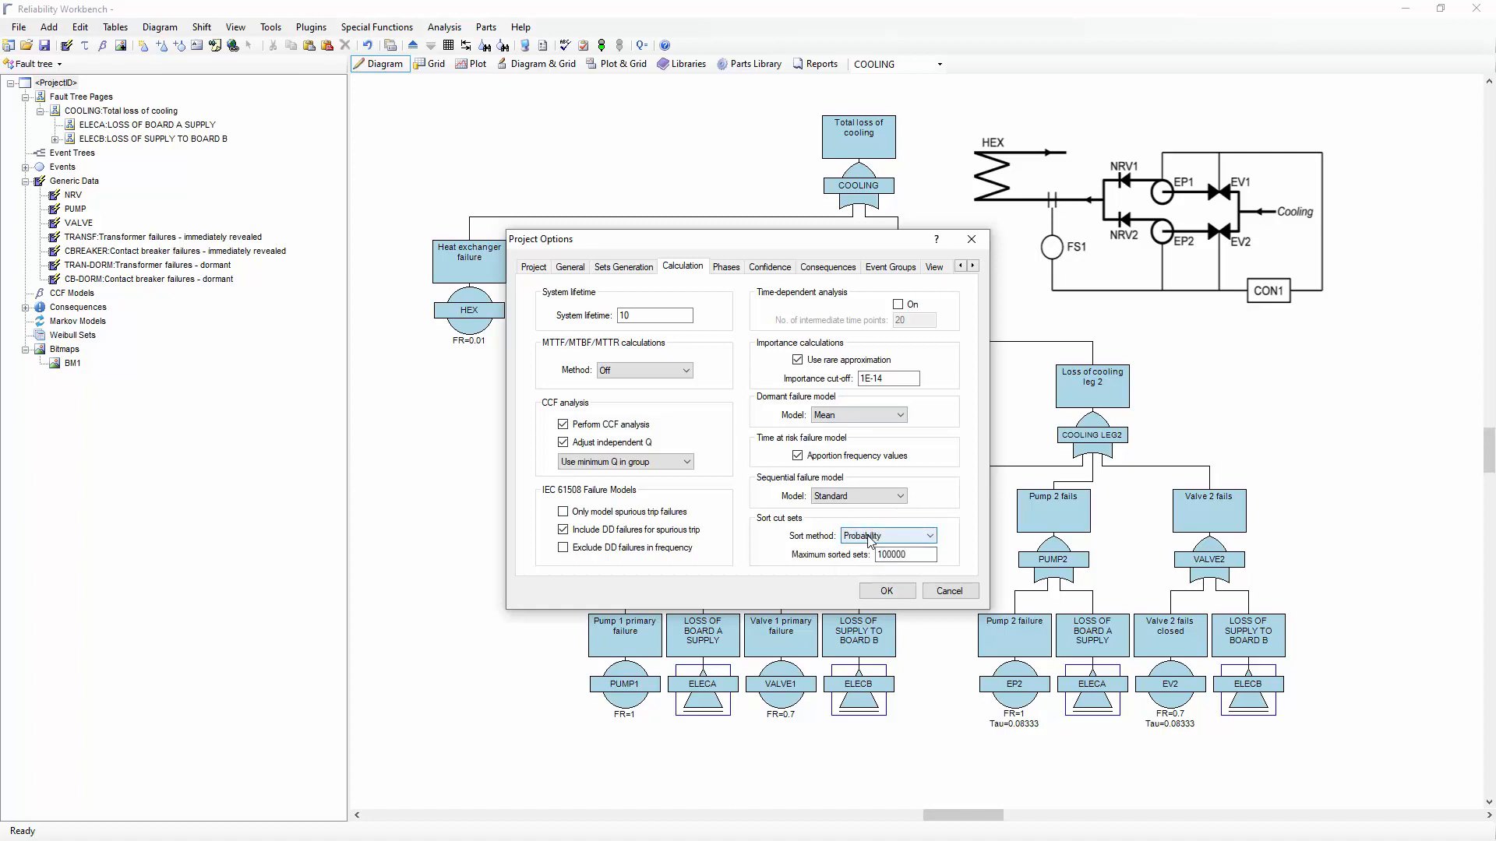
{"action": "left_click", "coordinate": [886, 591]}
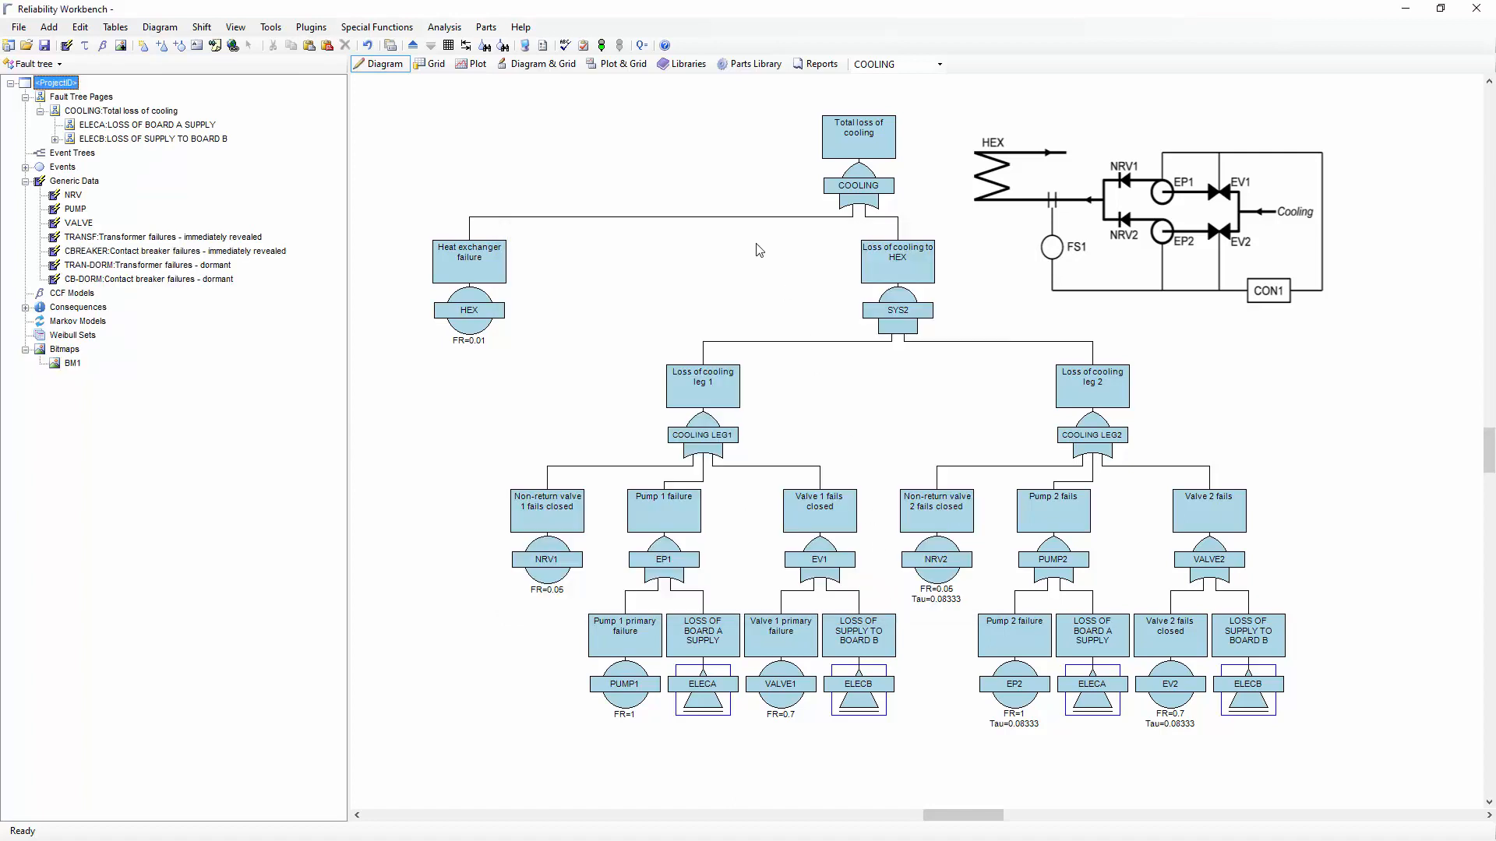
- Perform the fault tree analysis and open its results summary
{"action": "left_click", "coordinate": [604, 46]}
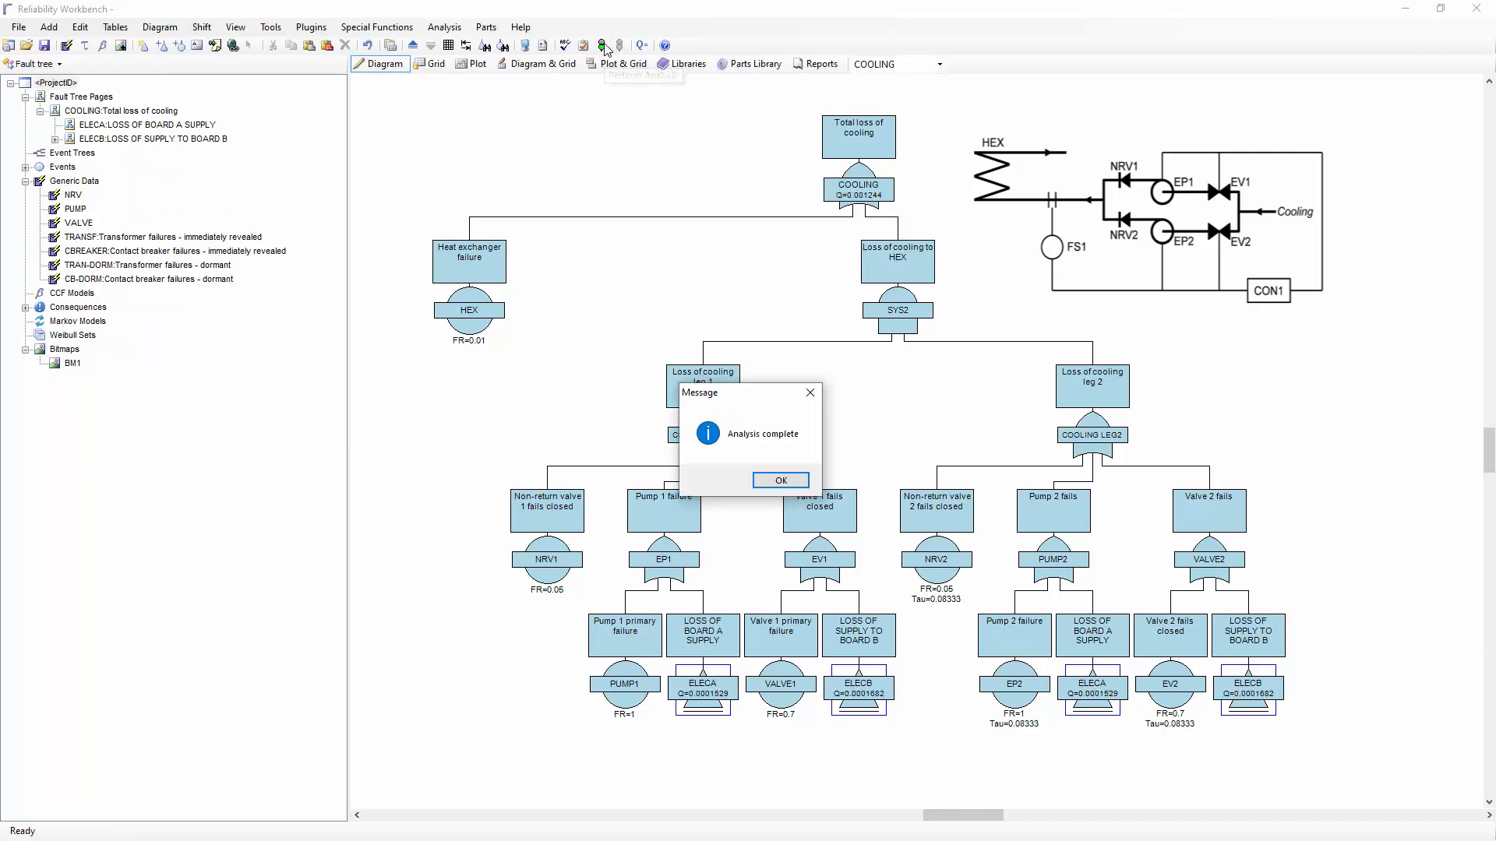
{"action": "left_click", "coordinate": [782, 482]}
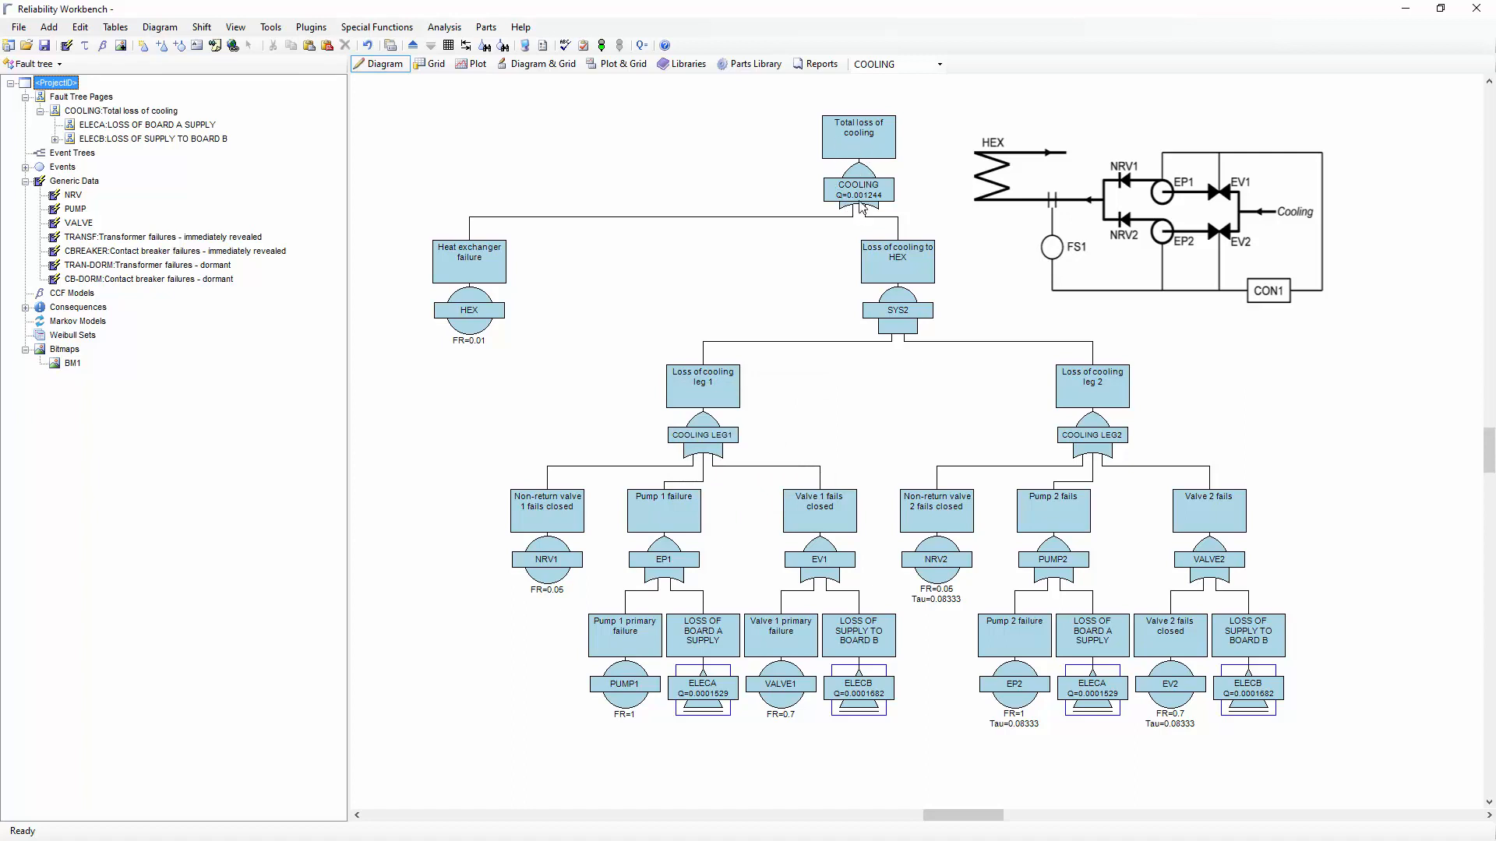
{"action": "left_click", "coordinate": [642, 47]}
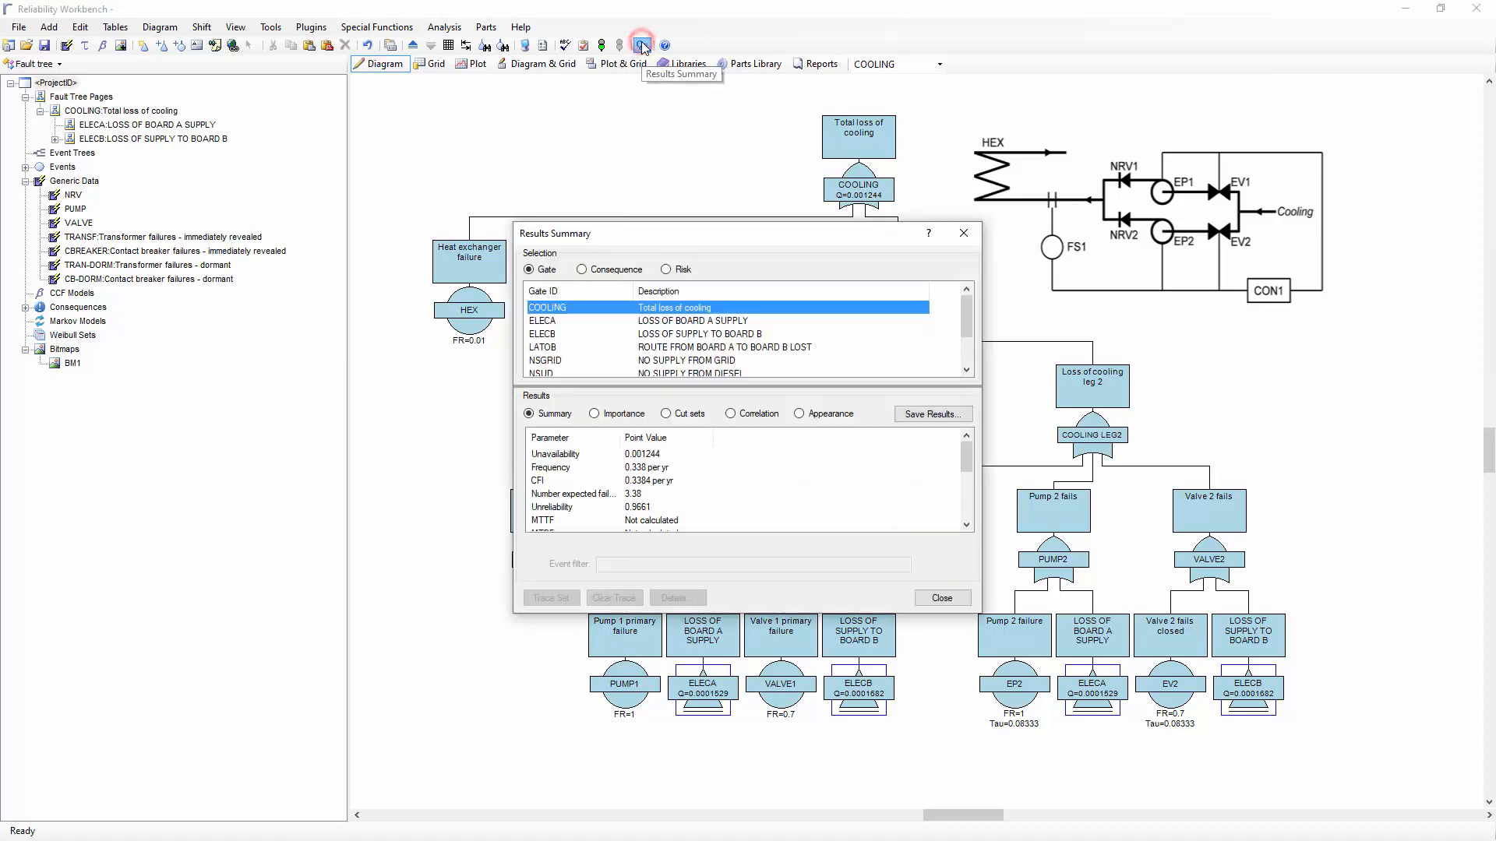
- Move the results summary clear of the top event, enlarge it to list all parameters, and widen the Parameter column
{"action": "left_click_drag", "start_coordinate": [740, 246], "coordinate": [393, 141]}
{"action": "left_click_drag", "start_coordinate": [637, 511], "coordinate": [797, 706]}
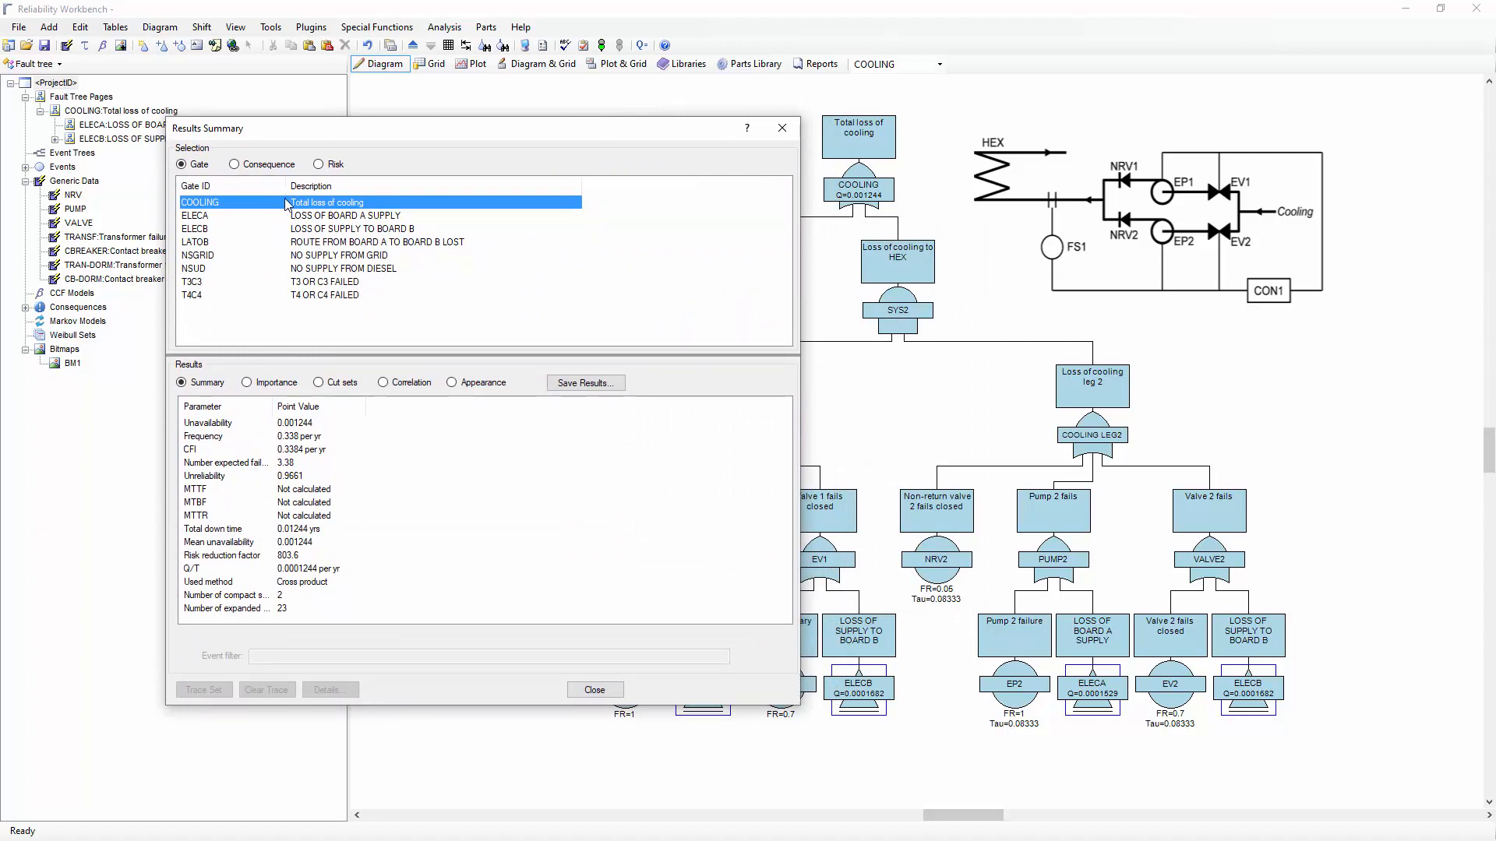
{"action": "left_click_drag", "start_coordinate": [592, 130], "coordinate": [549, 115]}
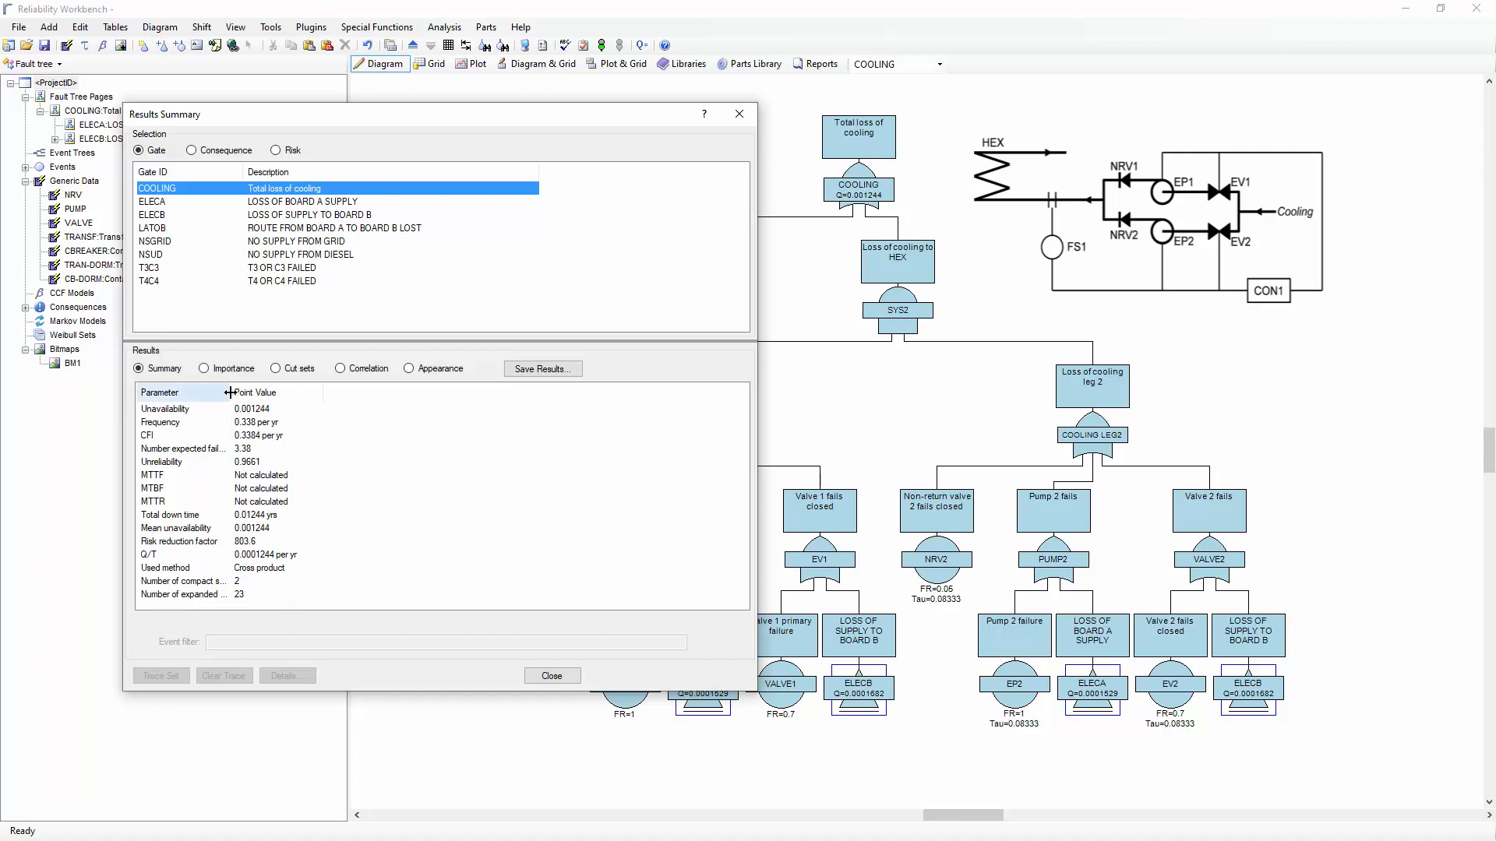
{"action": "left_click_drag", "start_coordinate": [230, 392], "coordinate": [253, 392]}
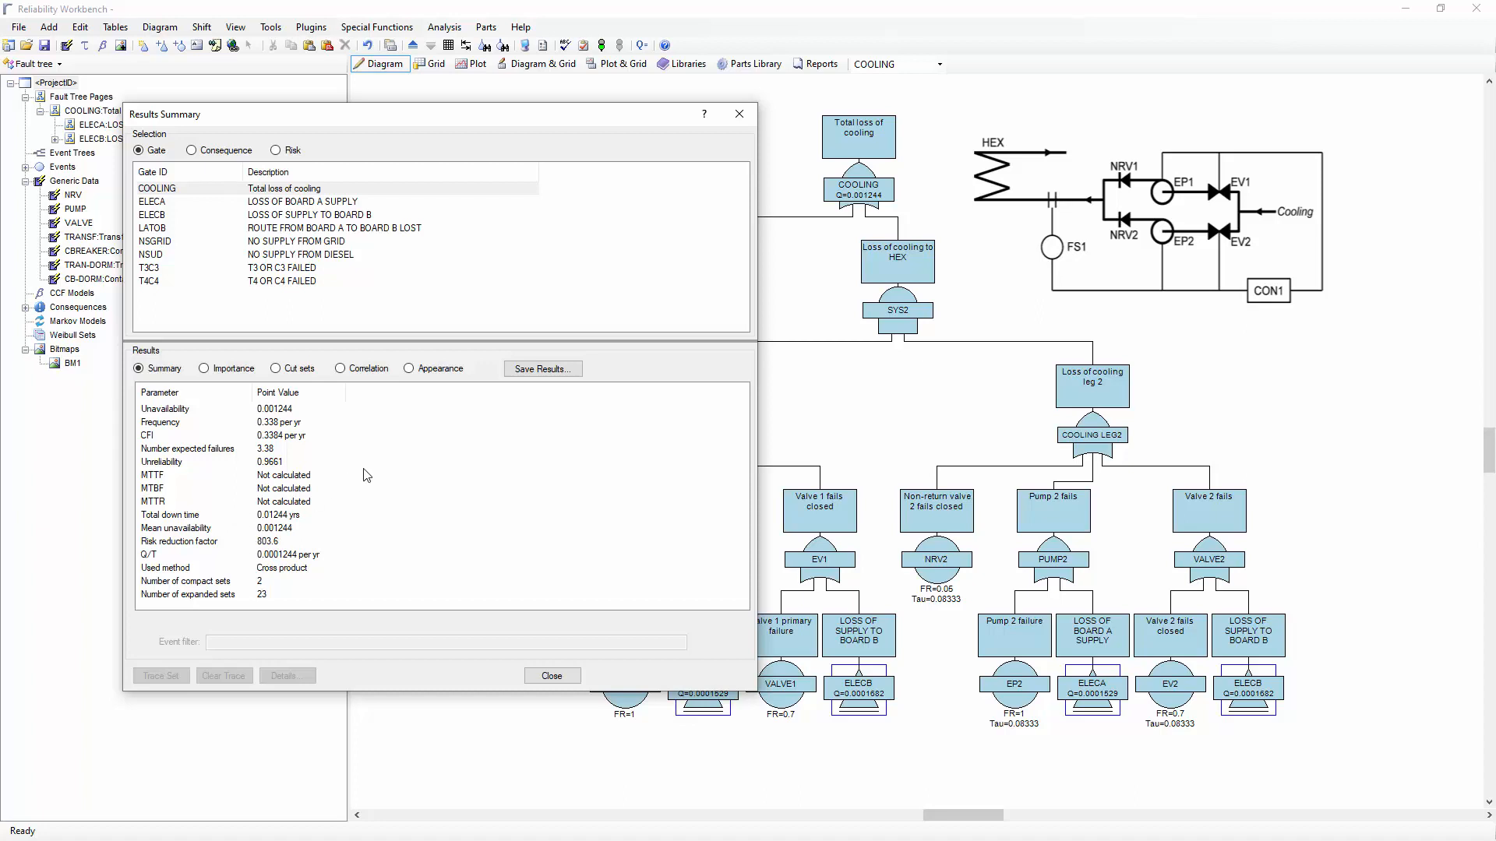
- Review the cut sets and event importance rankings for the COOLING gate, select event PUMP1, and close the results summary
{"action": "left_click", "coordinate": [277, 369]}
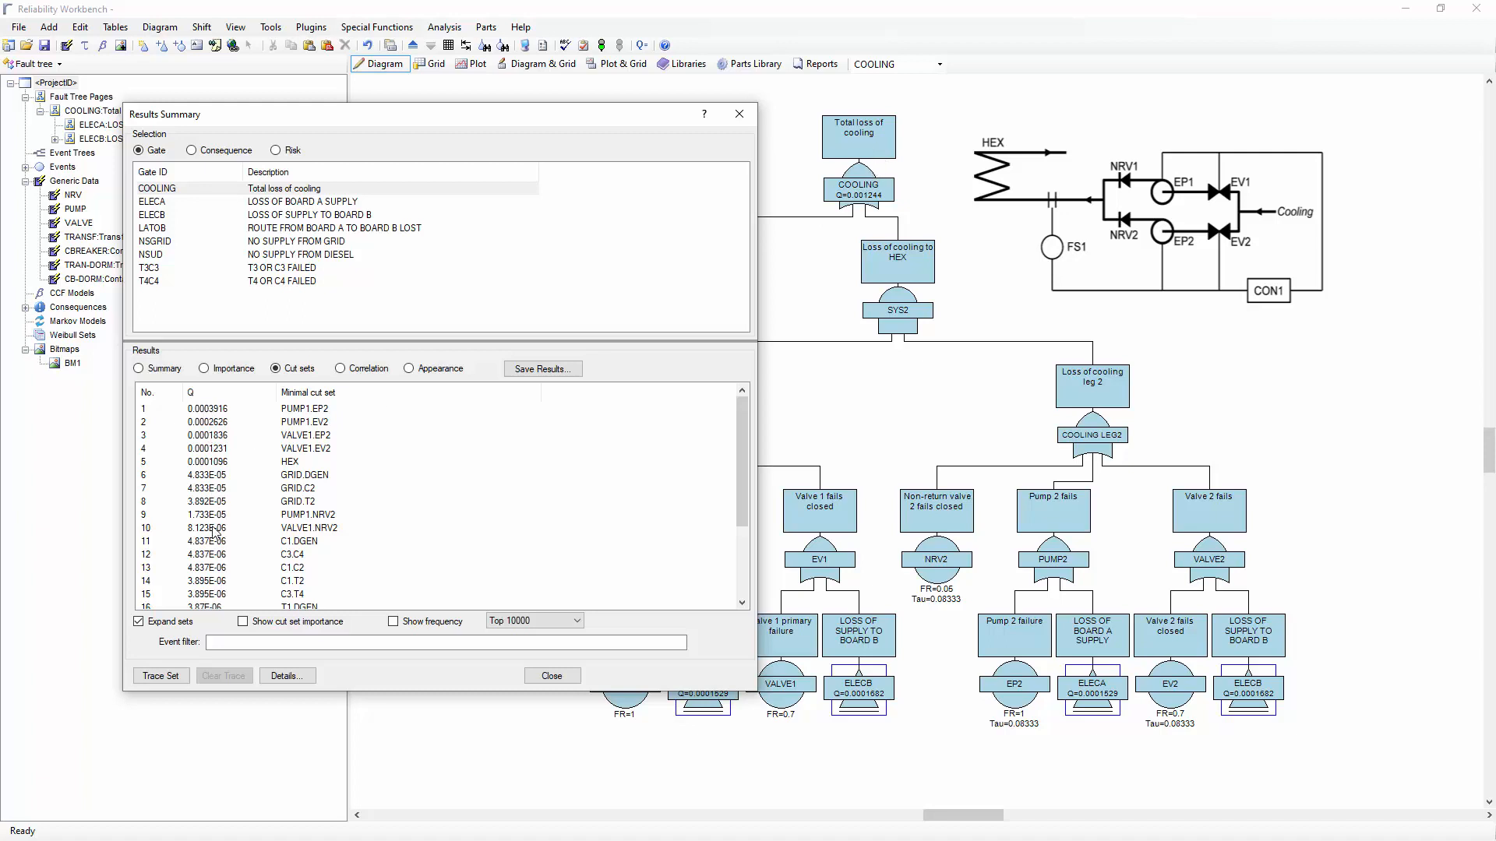
{"action": "left_click", "coordinate": [204, 368]}
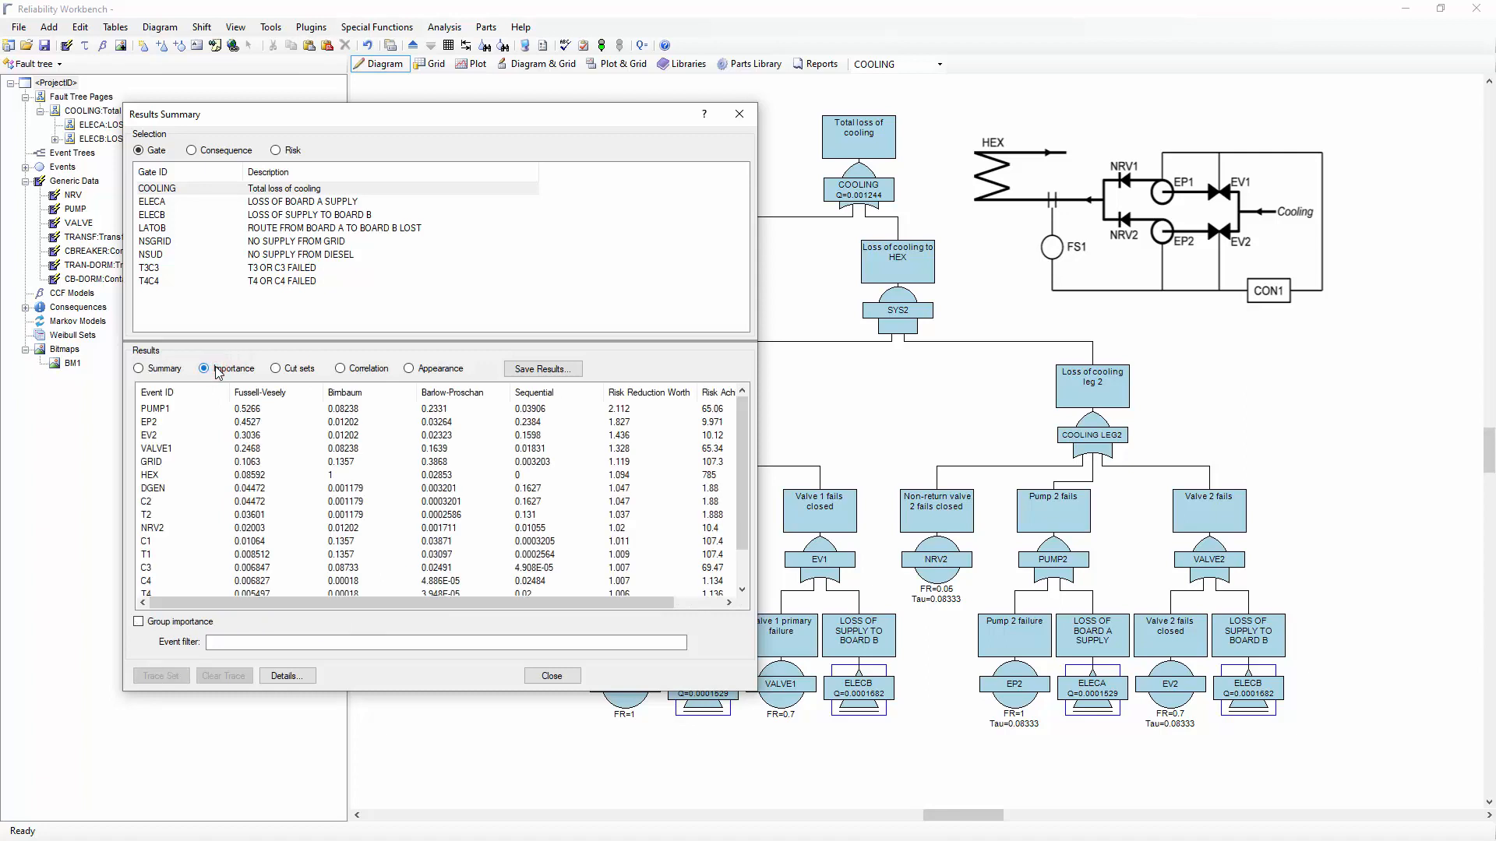
{"action": "left_click", "coordinate": [170, 414]}
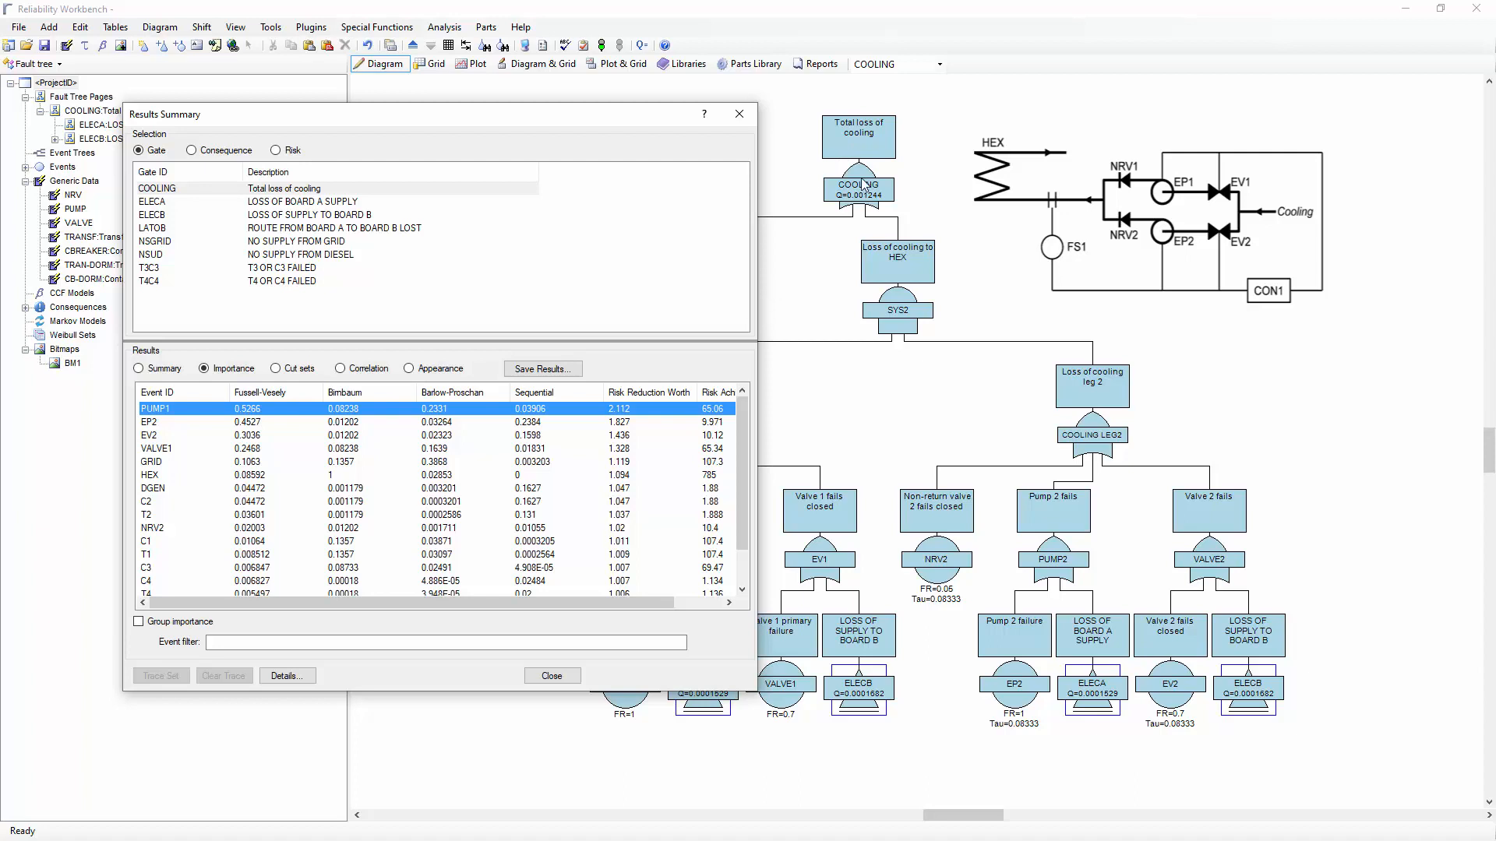
{"action": "left_click", "coordinate": [551, 676]}
- Open the Fault Tree Diagrams report from the Diagrams report folder and view the cooling fault tree page
{"action": "left_click", "coordinate": [814, 64]}
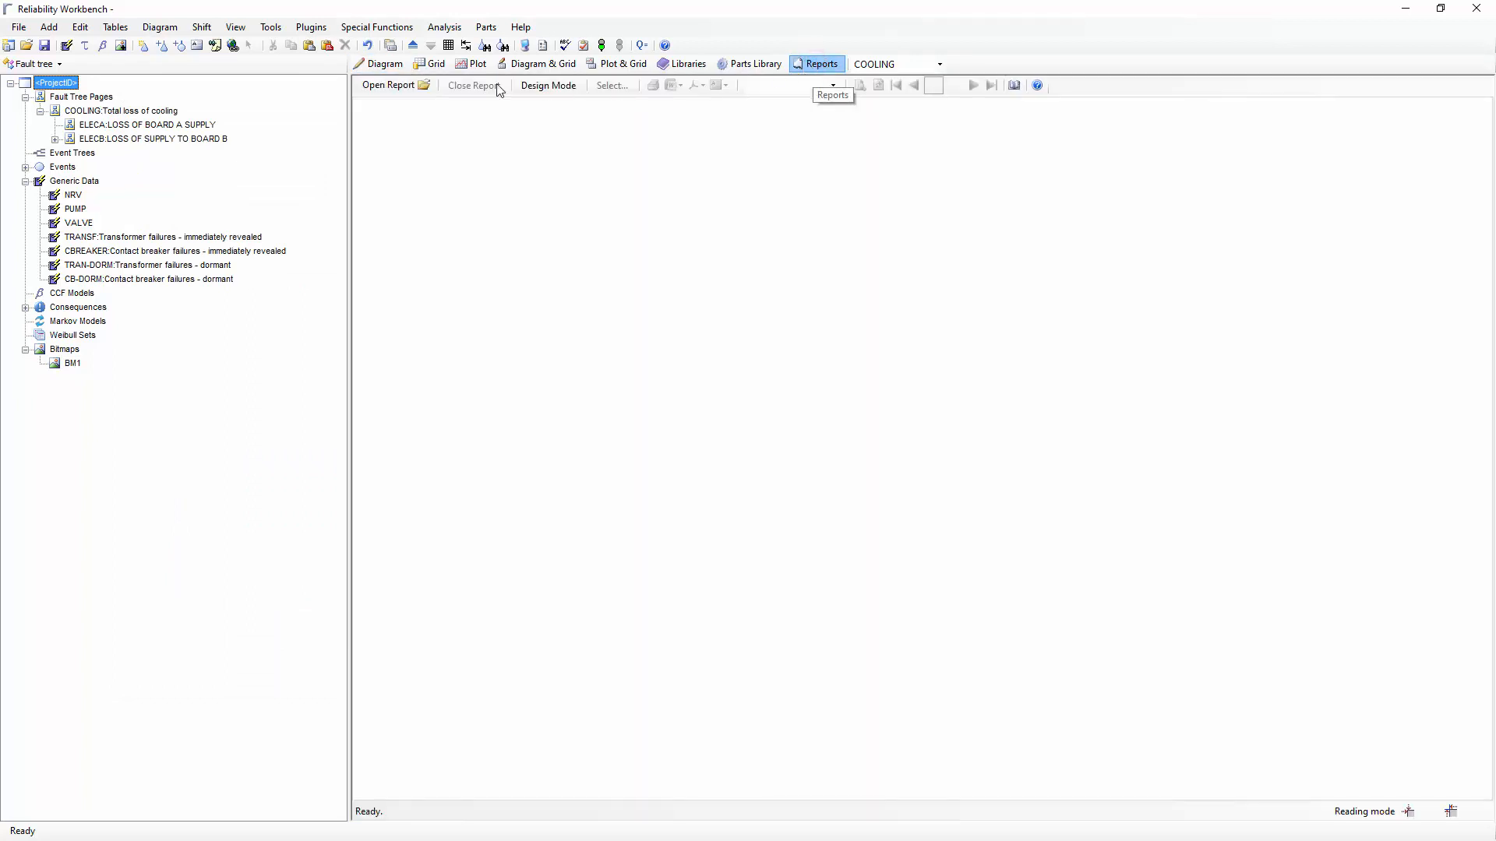
{"action": "left_click", "coordinate": [390, 87]}
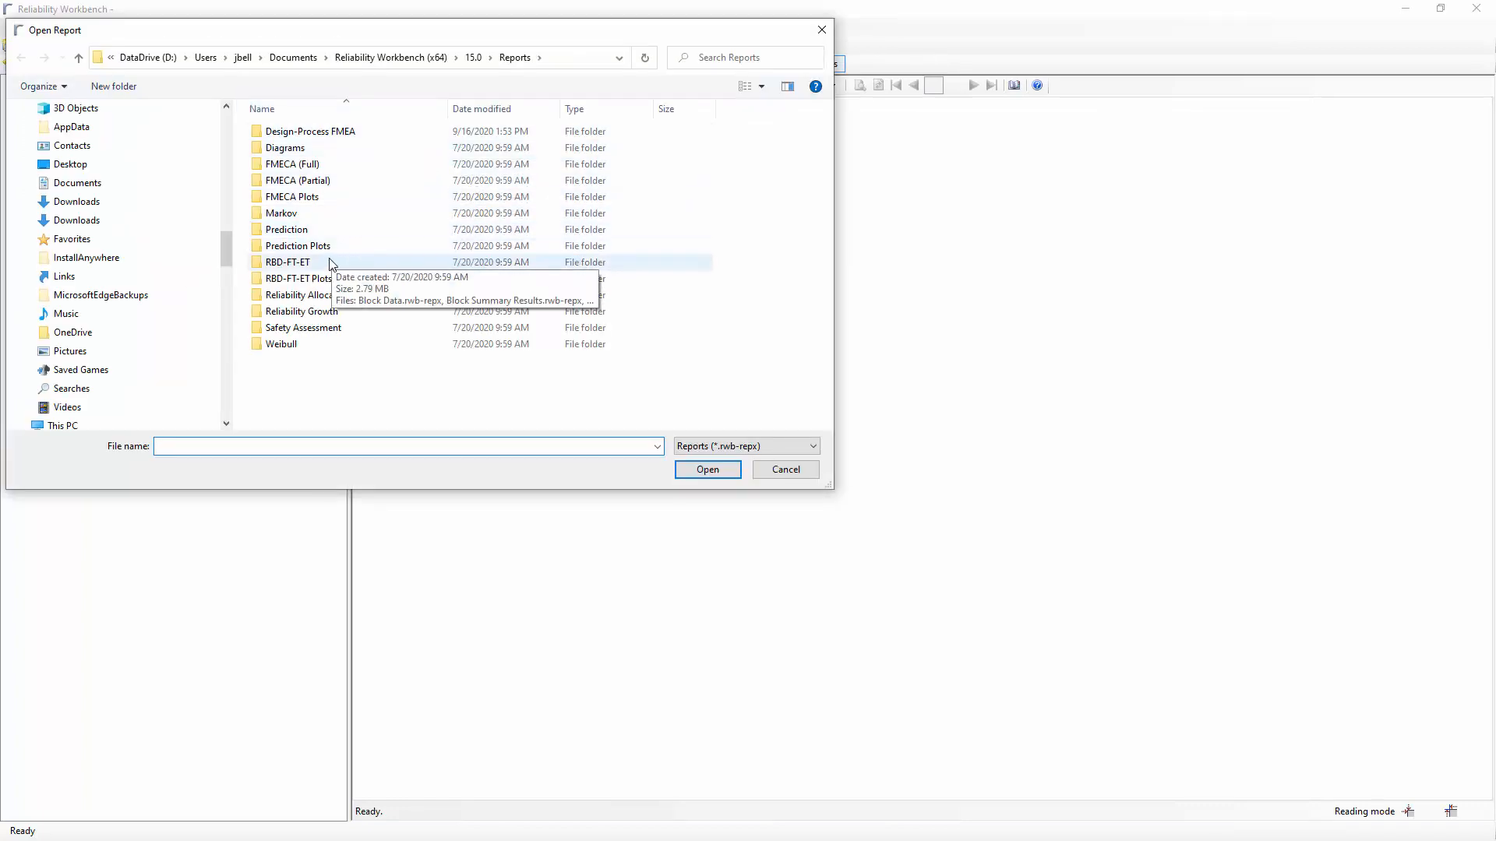
{"action": "double_click", "coordinate": [324, 149]}
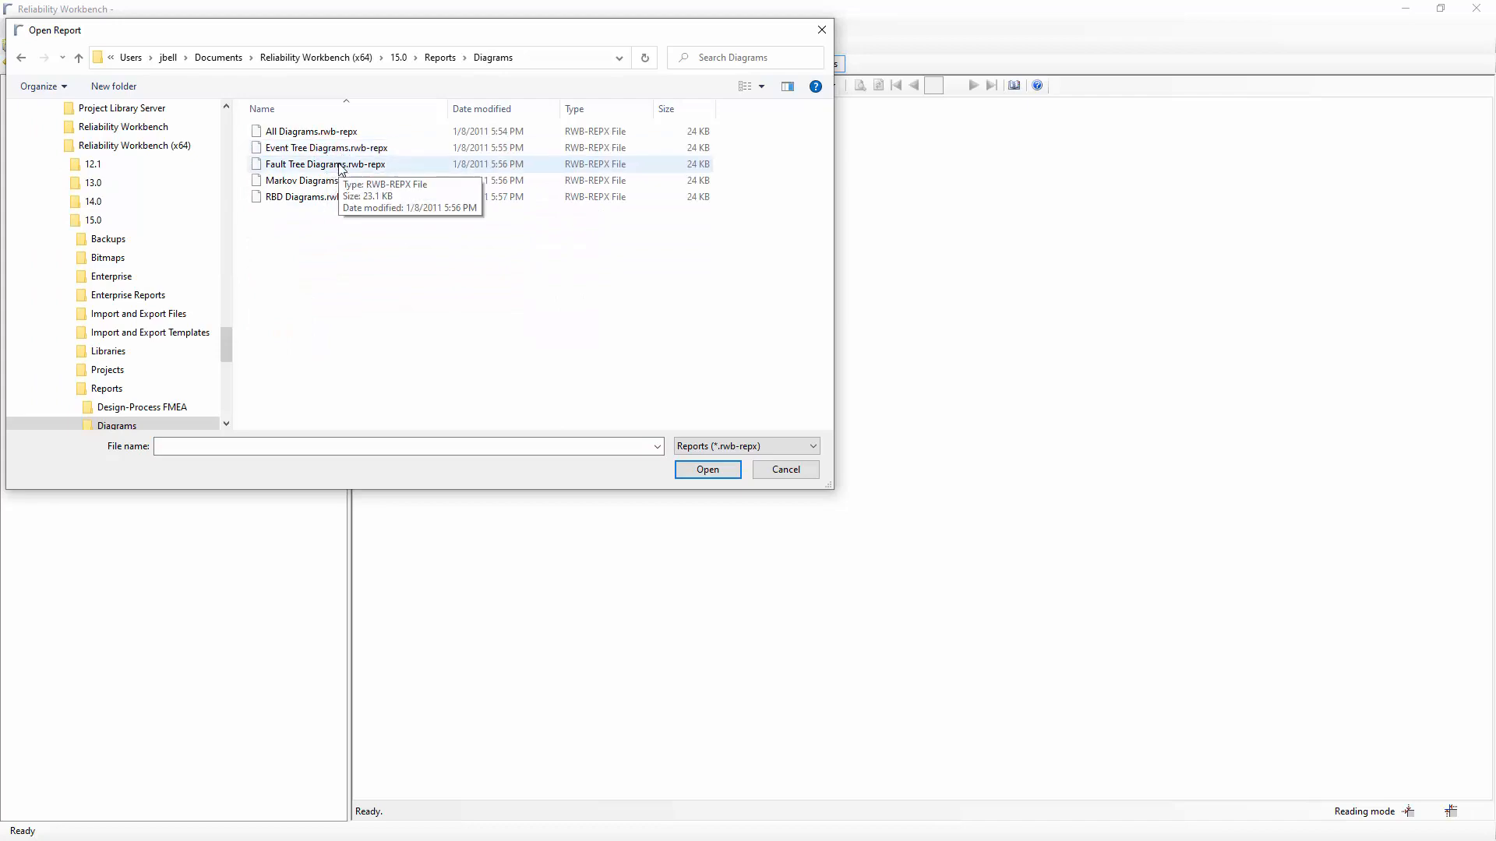
{"action": "double_click", "coordinate": [339, 165]}
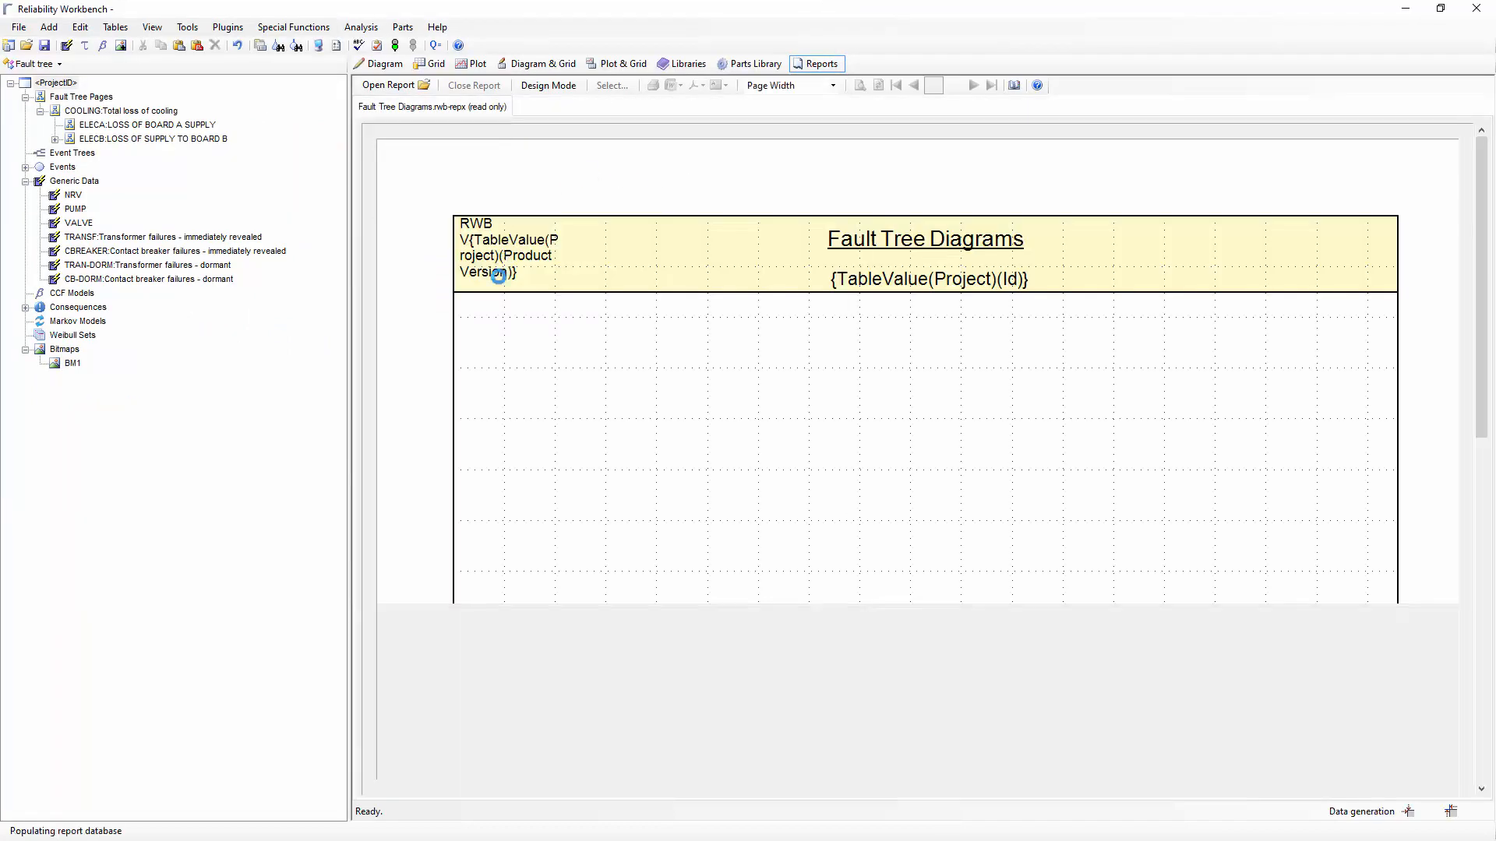
{"action": "left_click_drag", "start_coordinate": [1485, 261], "coordinate": [1484, 475]}
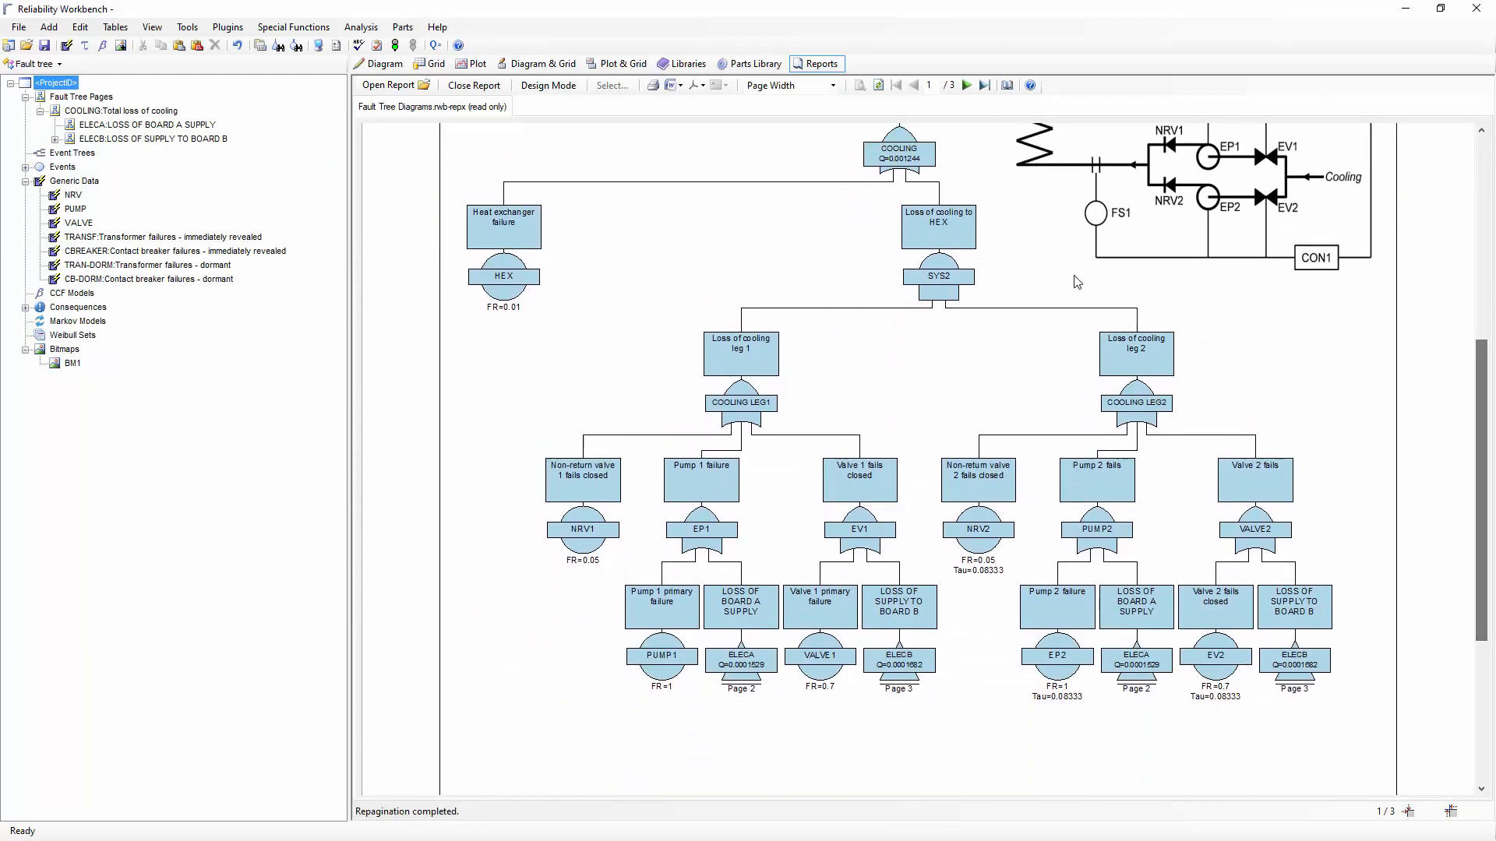
- Open the Gate Summary Results report from the RBD-FT-ET report folder
{"action": "left_click", "coordinate": [409, 87]}
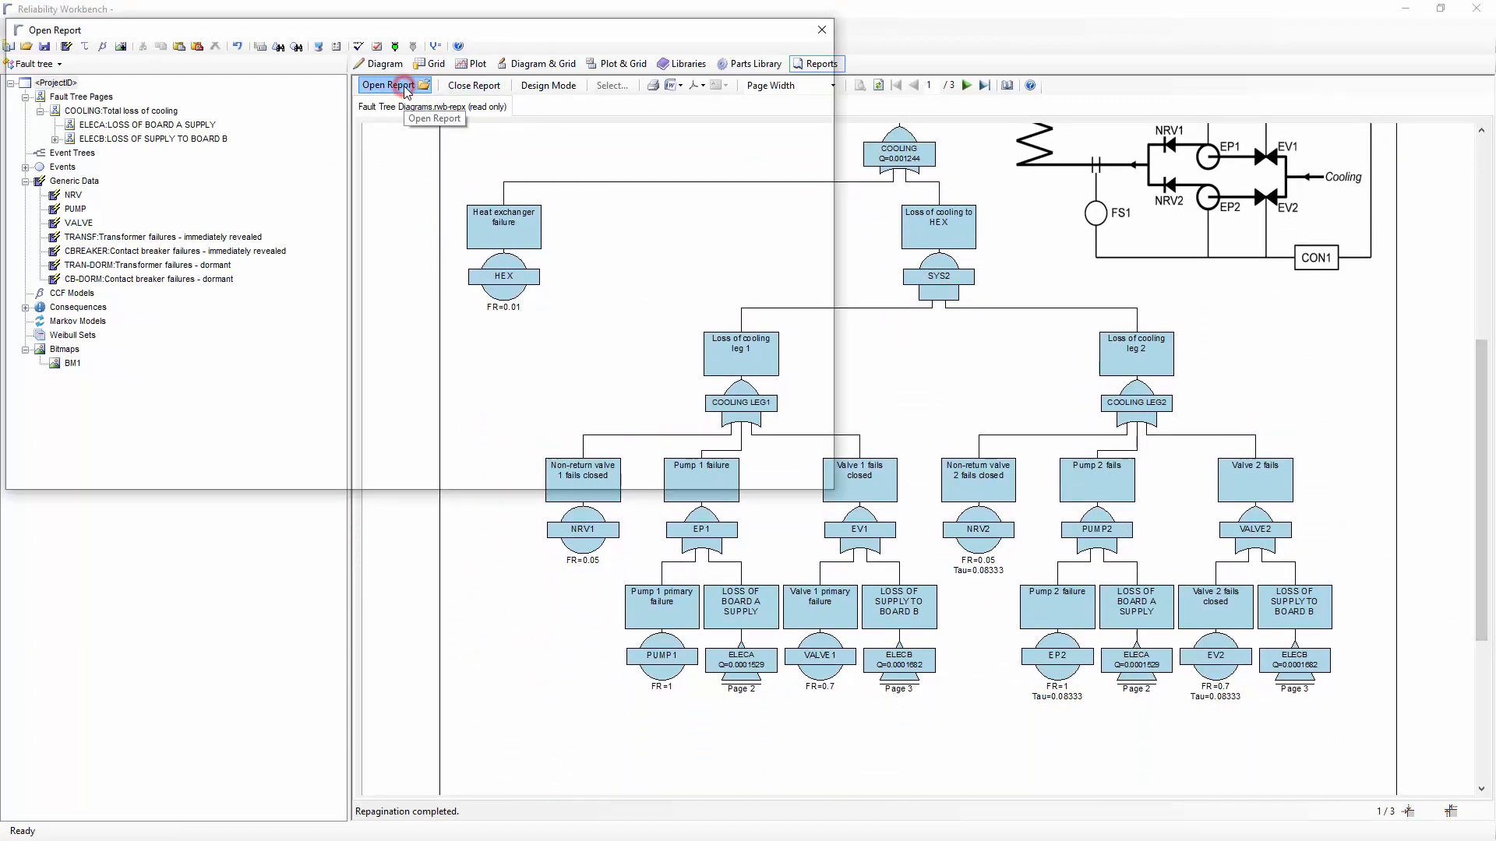
{"action": "left_click", "coordinate": [440, 57]}
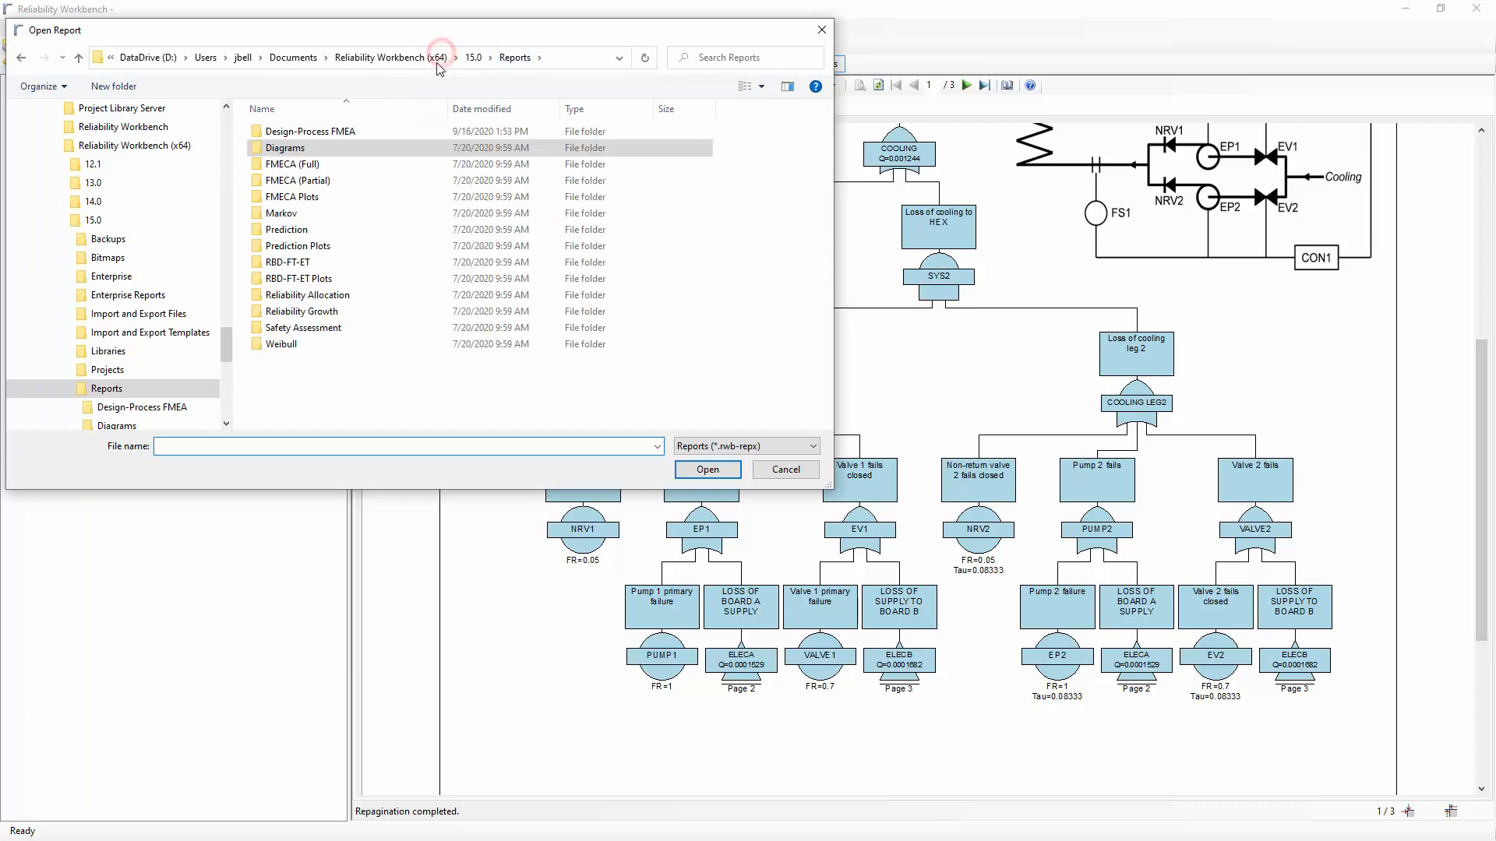
{"action": "double_click", "coordinate": [366, 262]}
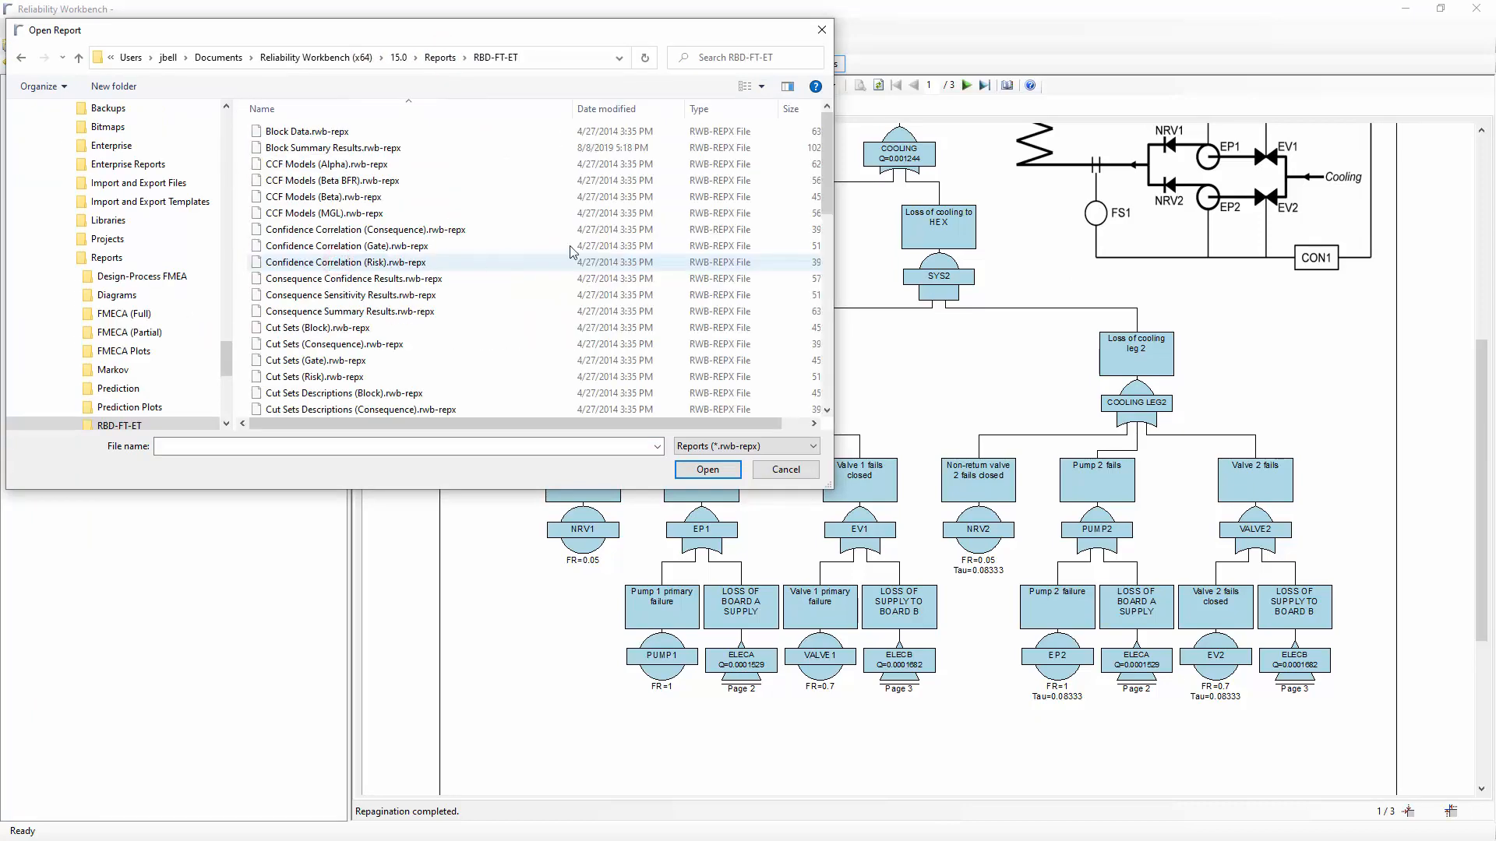
{"action": "left_click_drag", "start_coordinate": [832, 195], "coordinate": [827, 378]}
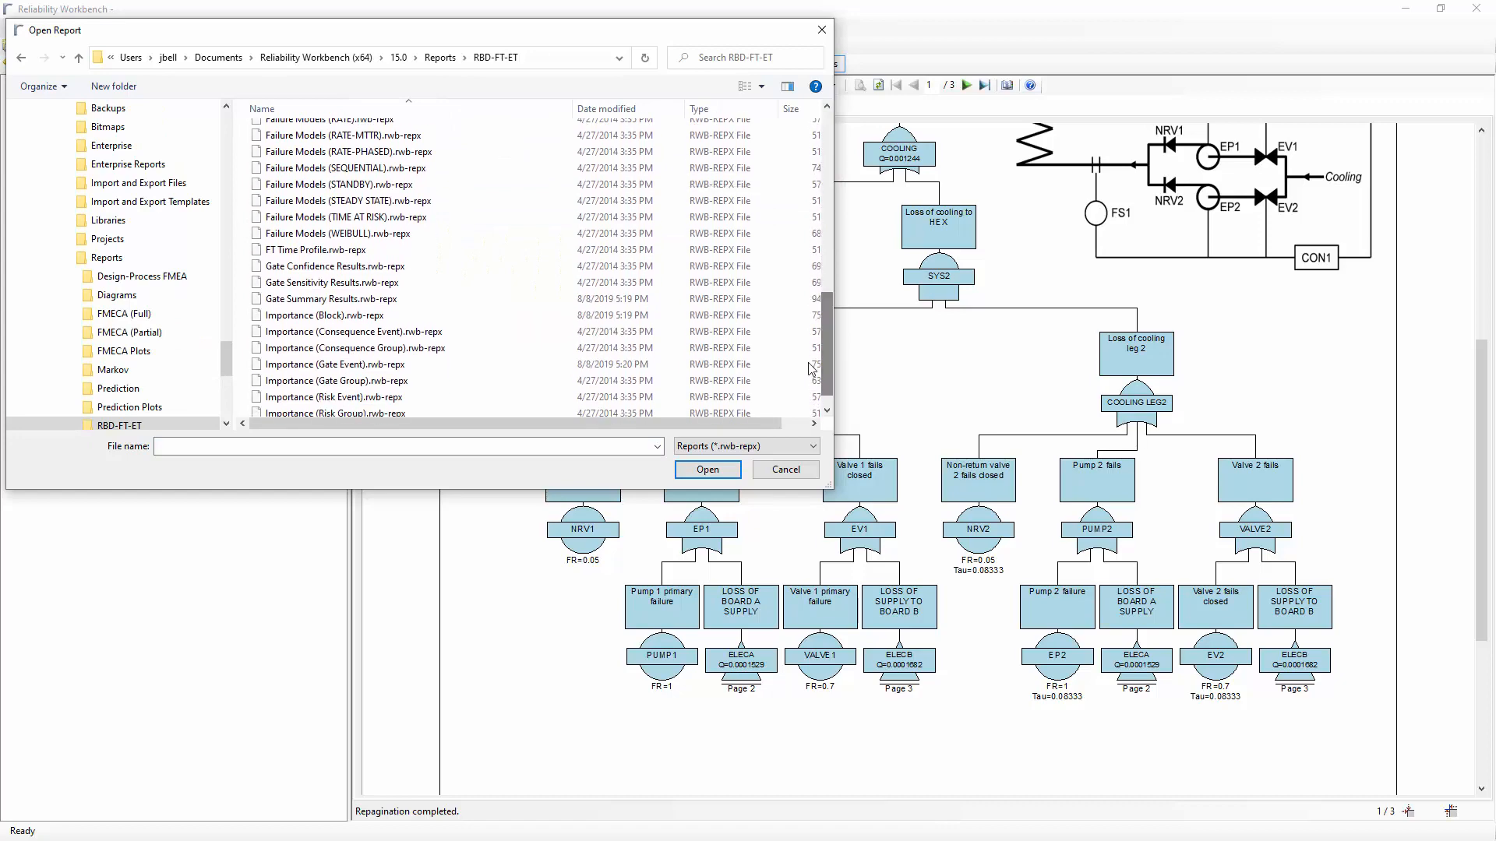
{"action": "double_click", "coordinate": [412, 294]}
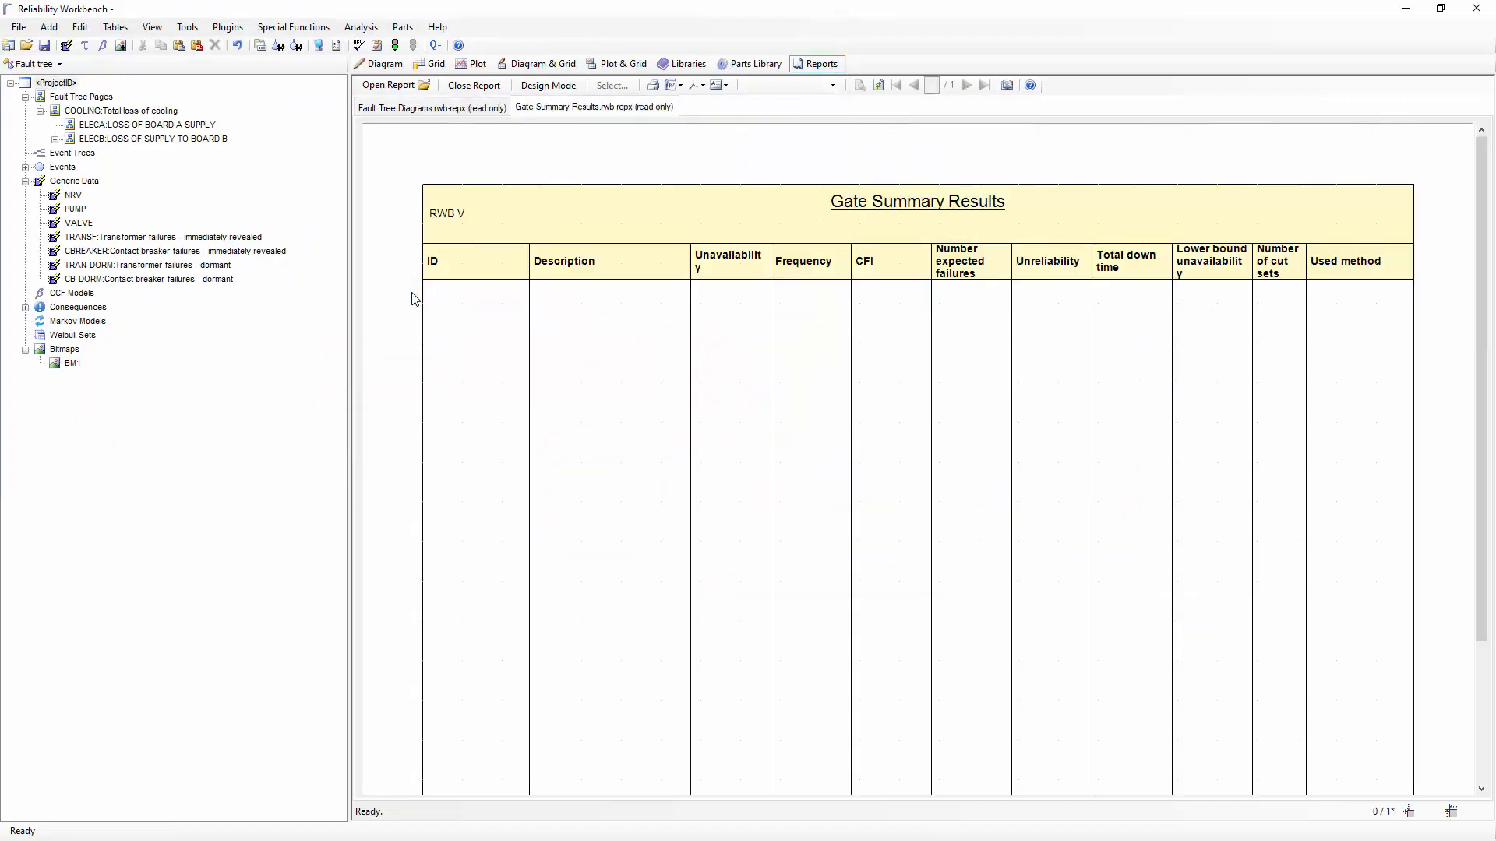